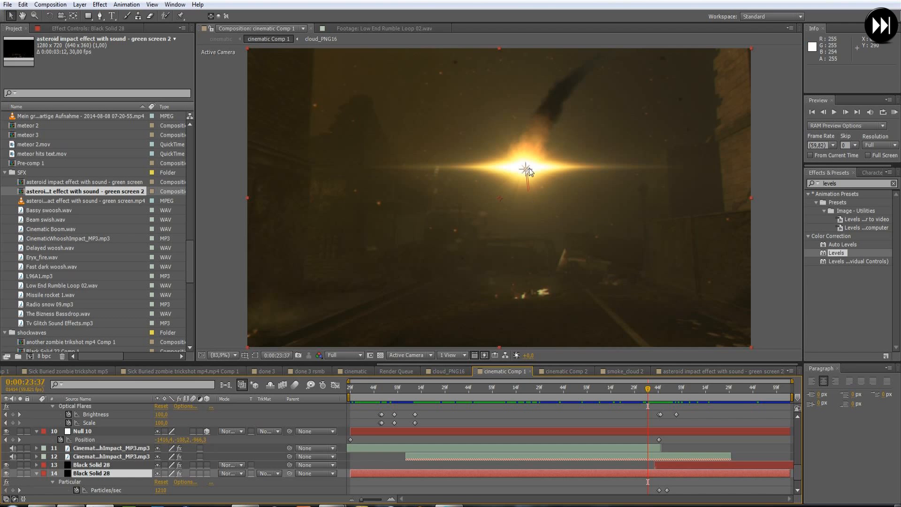
- Switch to the media player and review the meteor impact section of the rendered clip "done 3 rsmb og clips", pausing on the title
left_click_drag(654, 397, 465, 392)
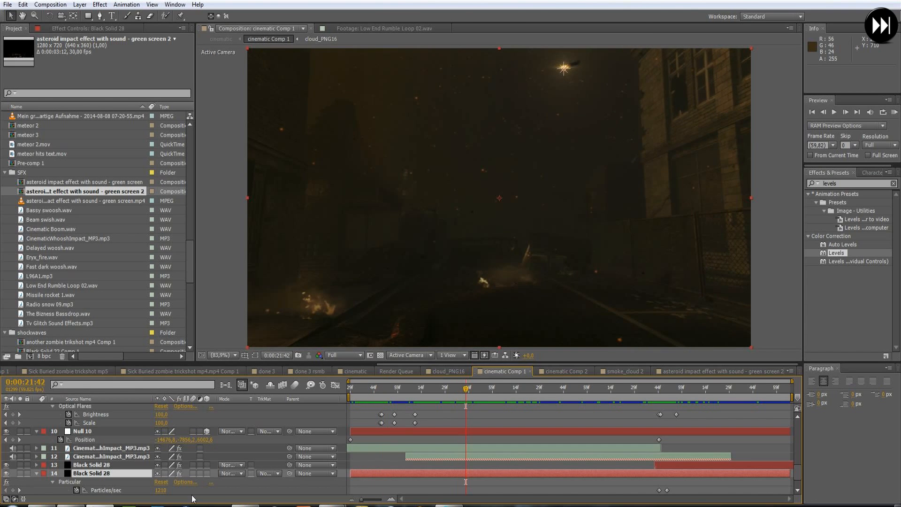
left_click(70, 504)
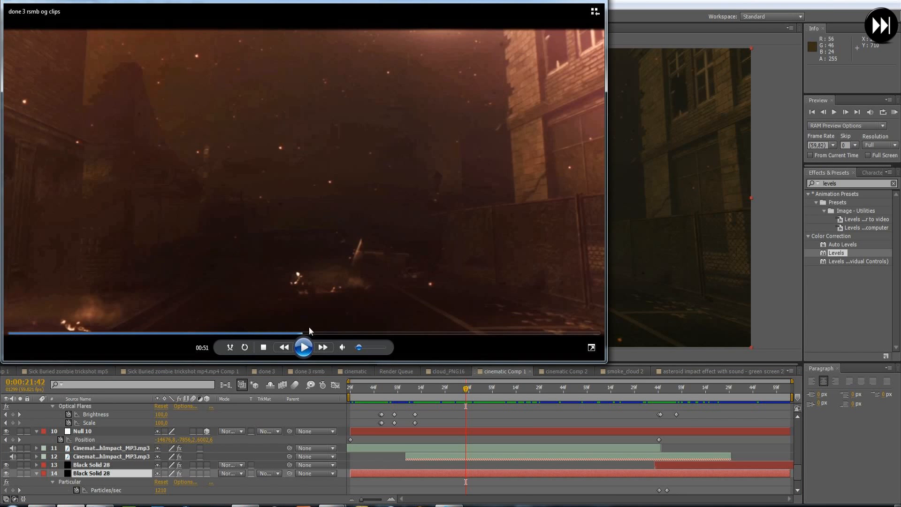
left_click(288, 332)
left_click(304, 348)
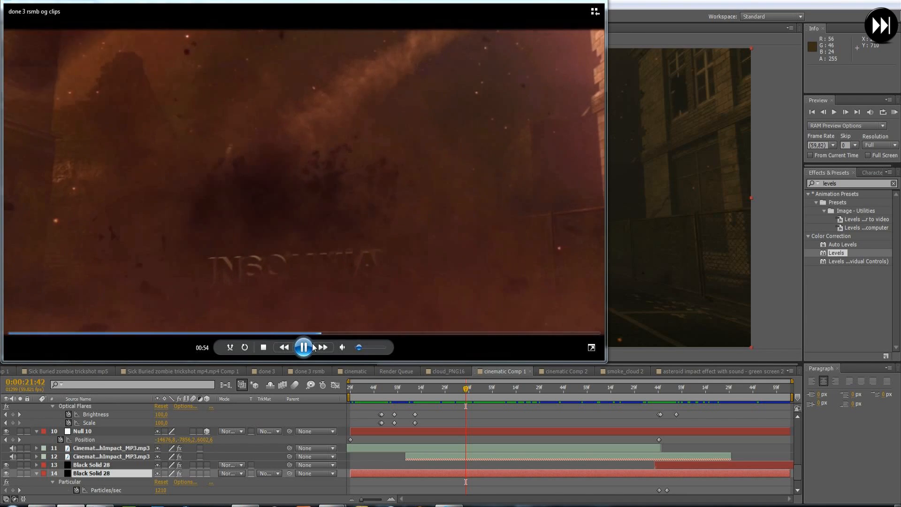
left_click(314, 346)
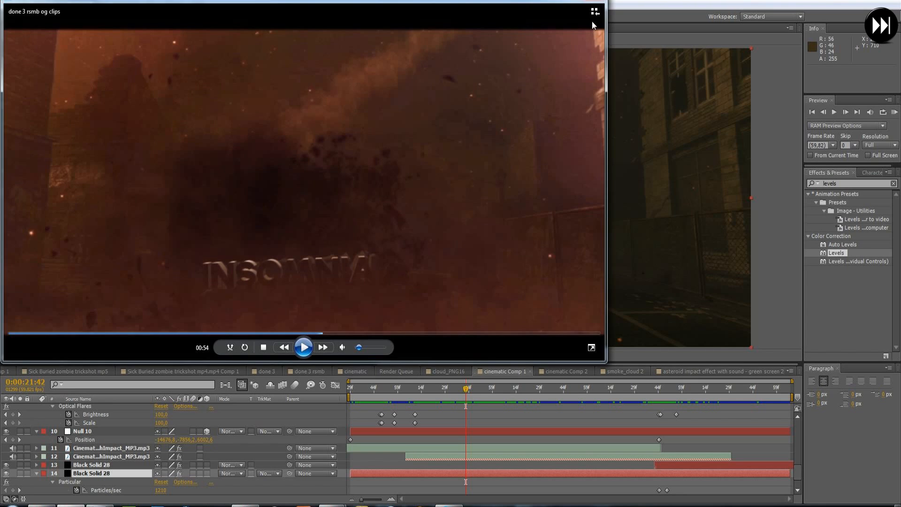
left_click(432, 382)
- Check the cinematic composition without relinking the missing Element 3D files, and review the meteor's fall and impact in cinematic Comp 1
left_click(351, 369)
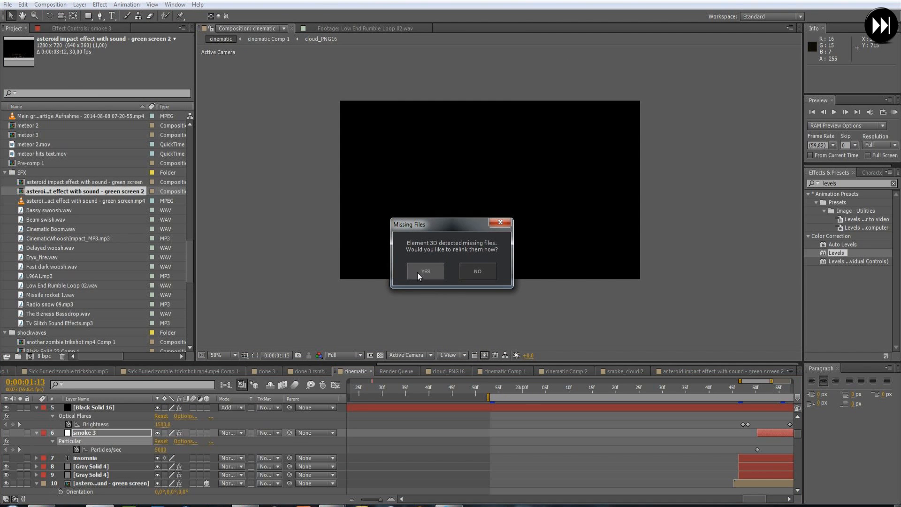
left_click(488, 264)
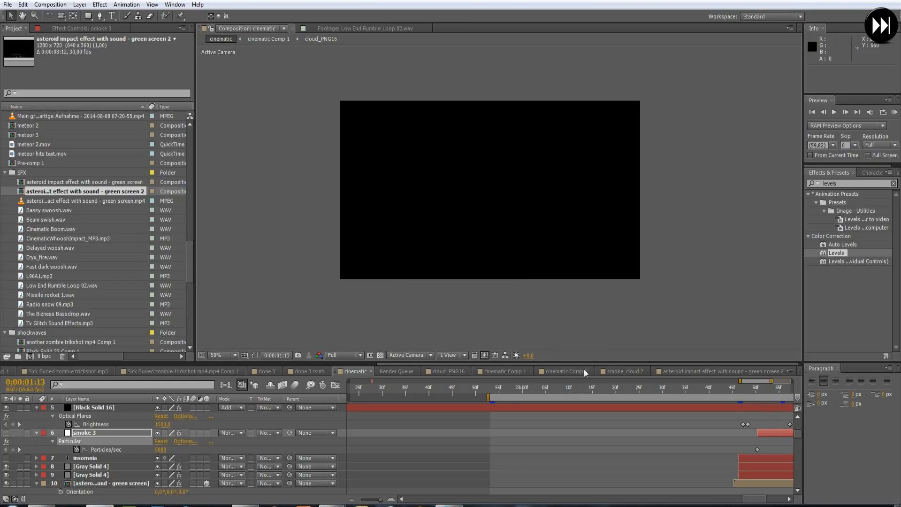
left_click(509, 369)
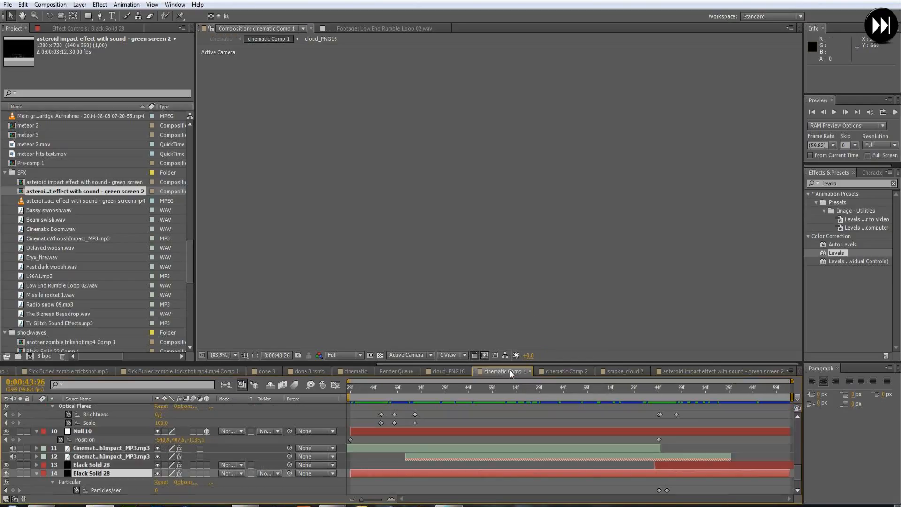
left_click_drag(594, 389, 689, 385)
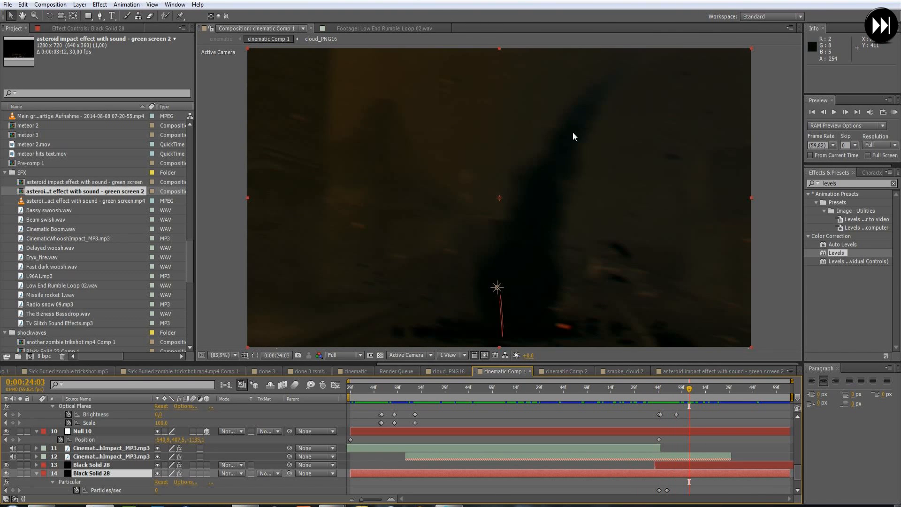
left_click(703, 387)
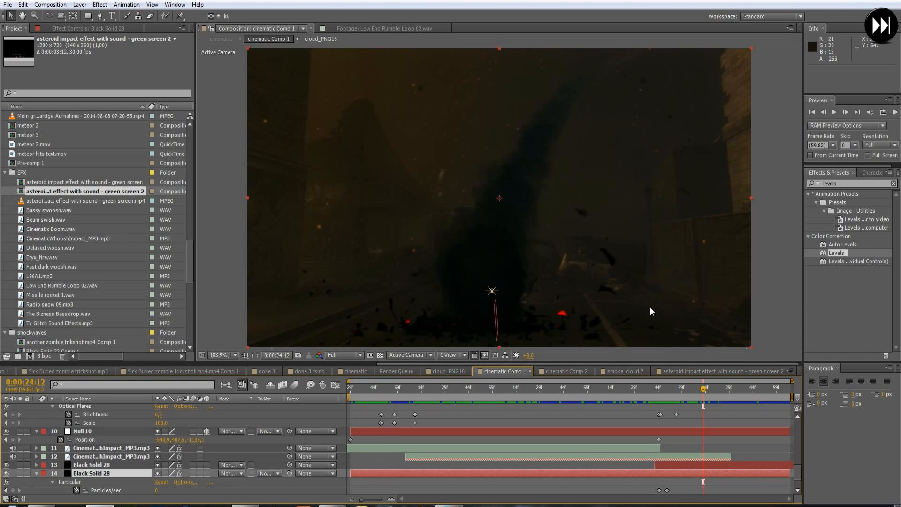
left_click_drag(381, 388, 505, 386)
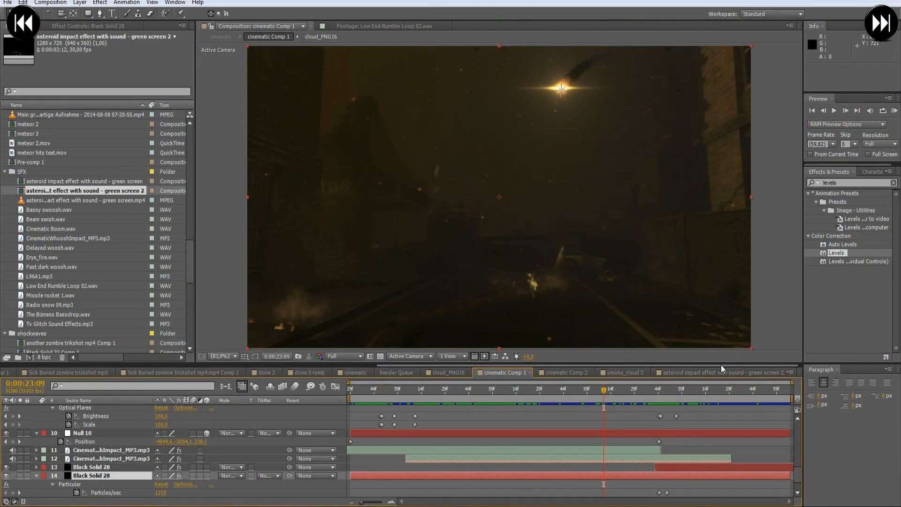
- Close the smoke_cloud 2 and asteroid impact effect compositions to bring cinematic Comp 2 to the front
left_click(633, 373)
left_click(576, 372)
left_click(646, 373)
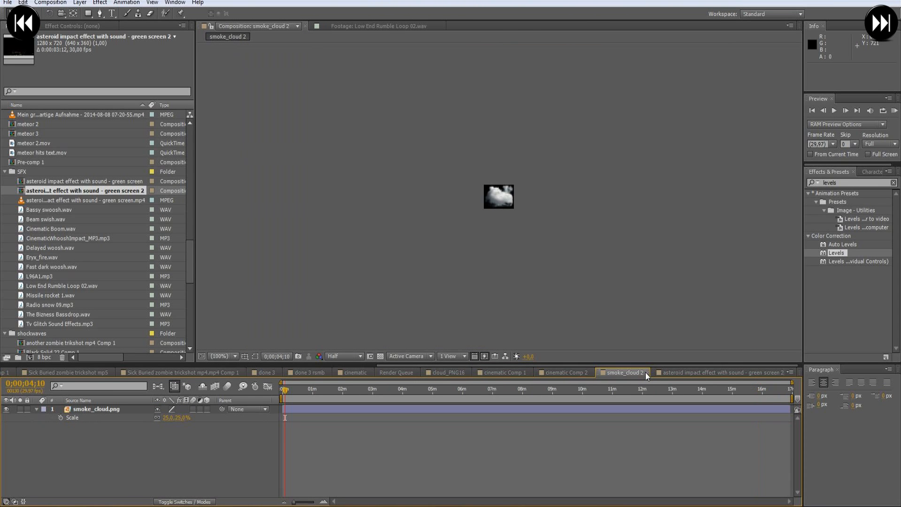
left_click(757, 373)
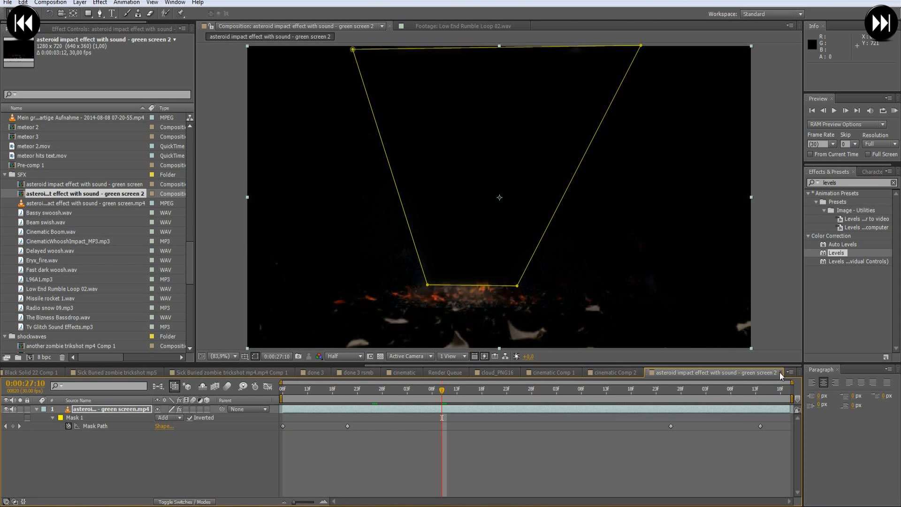
left_click(781, 373)
- Examine the camera and cinematic footage layers of cinematic Comp 2, scrubbing the footage and stopping at 0:00:21:38
left_click(435, 411)
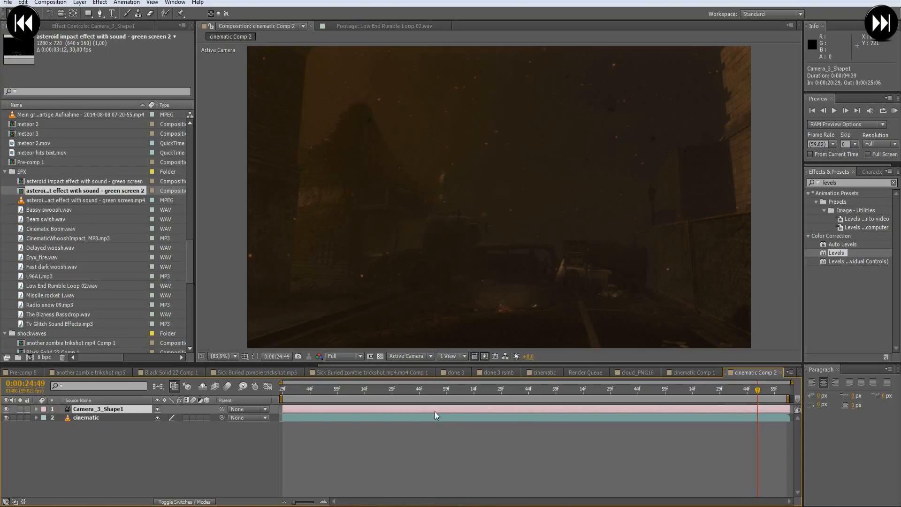
left_click(427, 418)
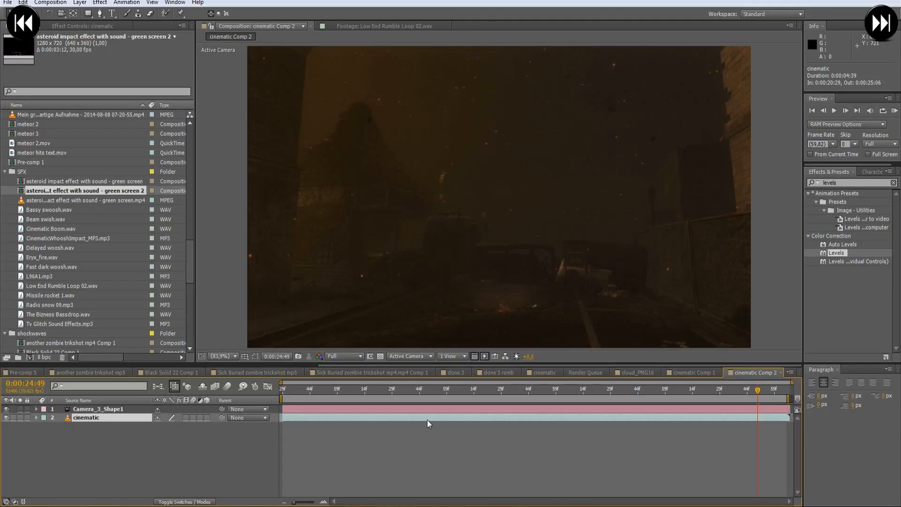
left_click(431, 408)
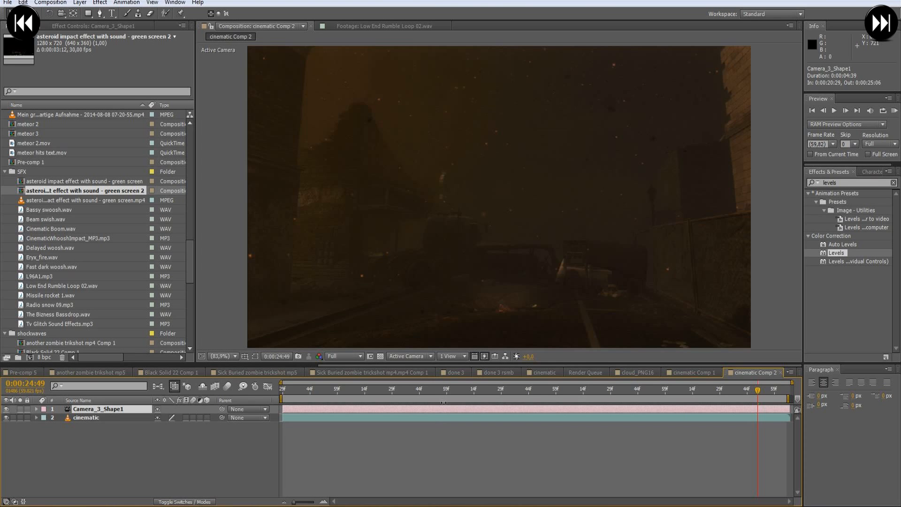
left_click(439, 394)
left_click_drag(449, 389, 510, 385)
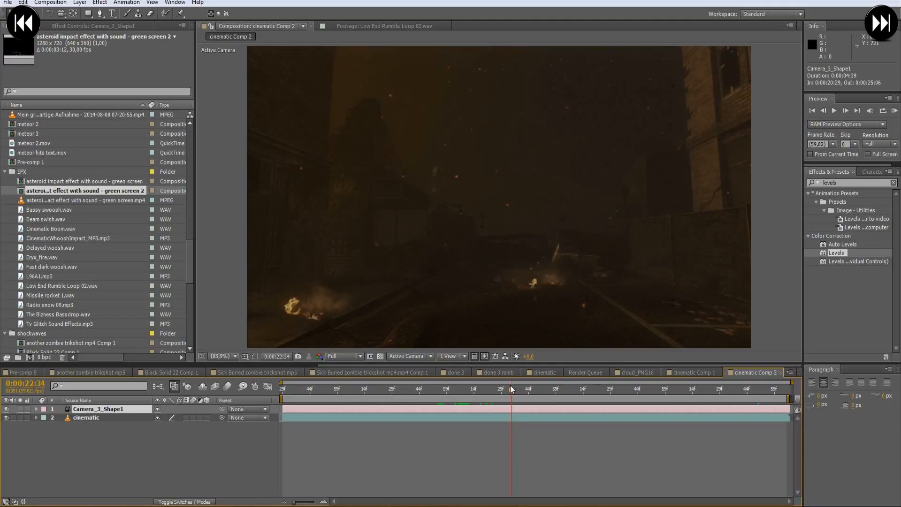
left_click(401, 432)
left_click(387, 410)
left_click_drag(374, 392, 408, 390)
left_click(413, 418)
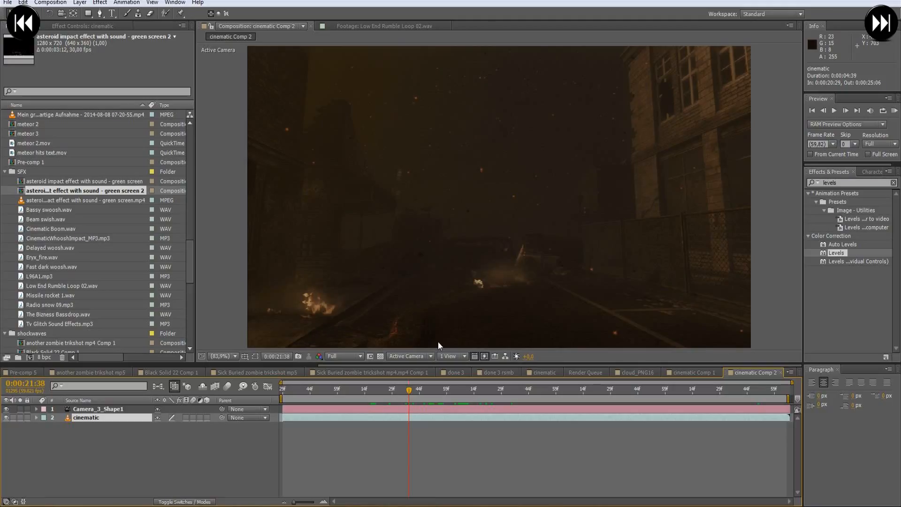
left_click(841, 184)
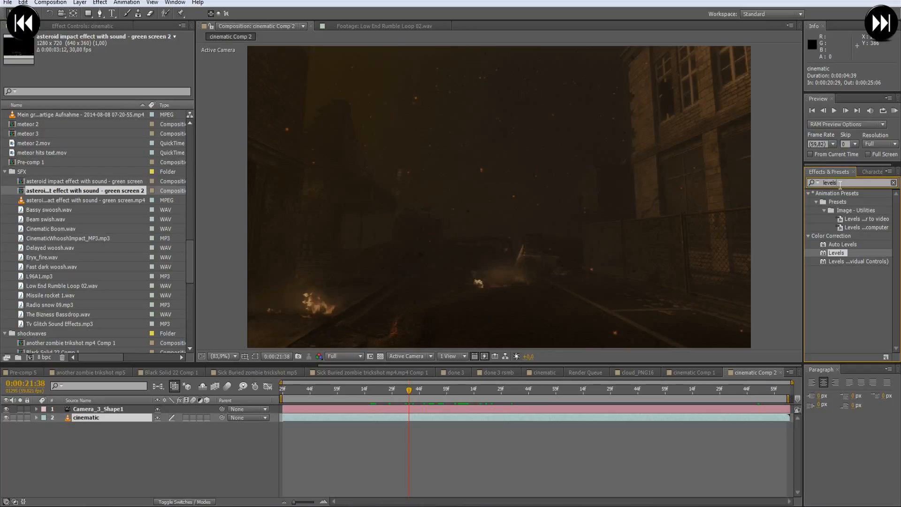
left_click(201, 445)
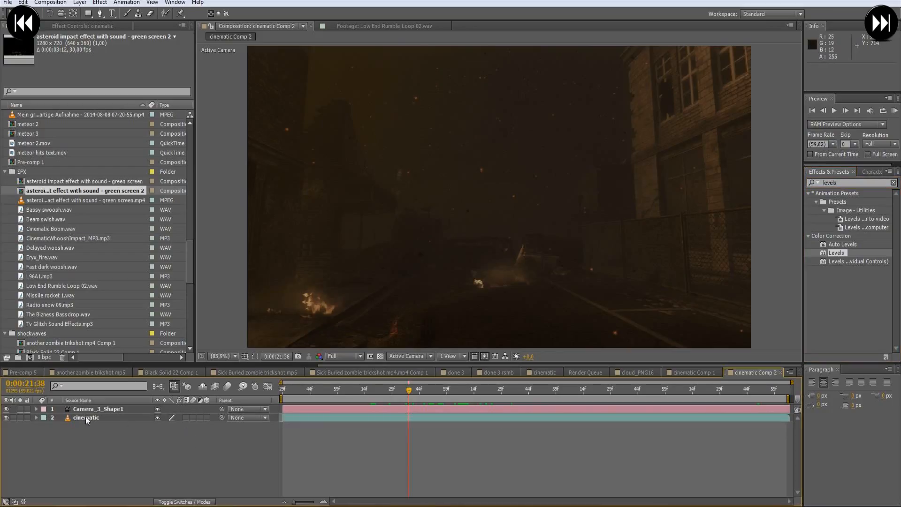
- Add a new point light named Emitter above the camera layer in cinematic Comp 2
left_click(88, 410)
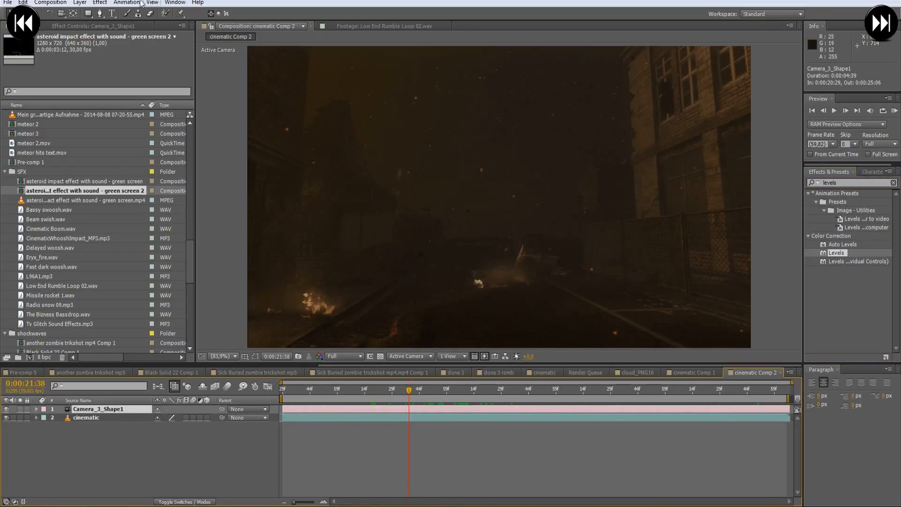
left_click(86, 3)
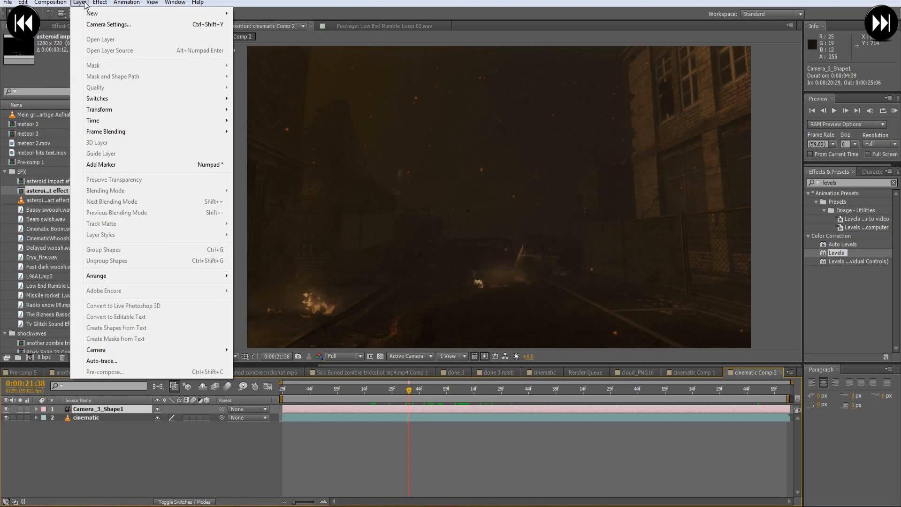
mouse_move(96, 19)
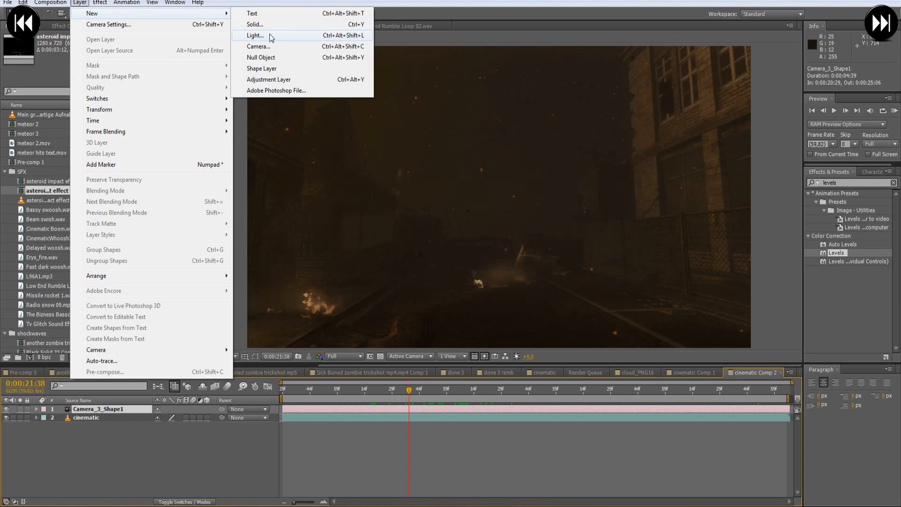
left_click(269, 34)
type("Emitter")
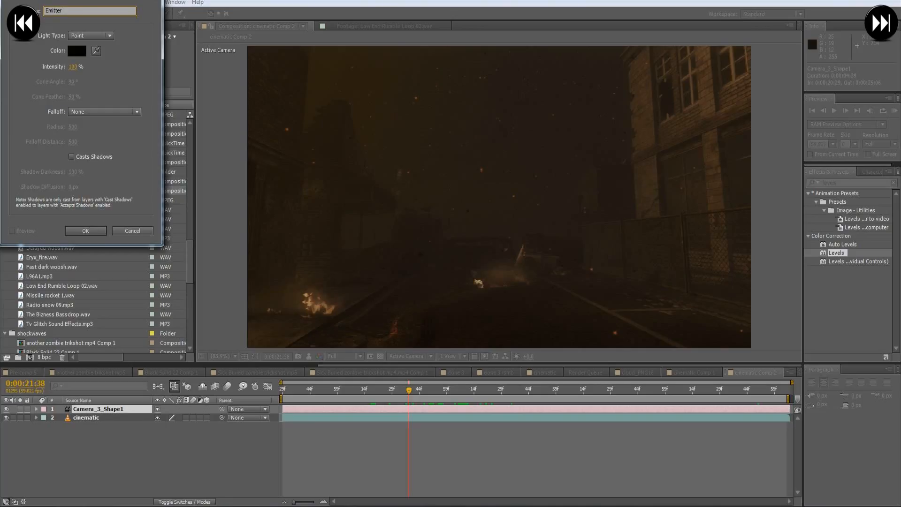
key("Return")
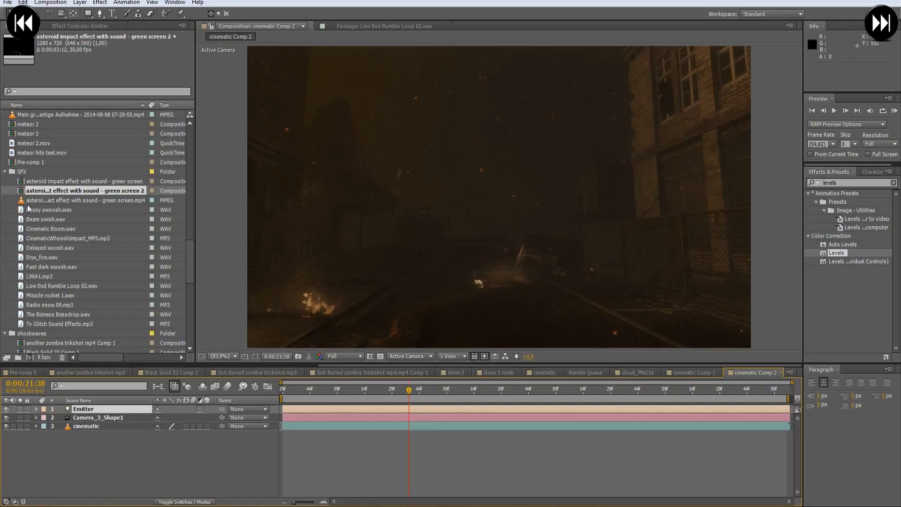
- Add a null object above the Emitter light, rename it Control and leave no layer selected
left_click(78, 3)
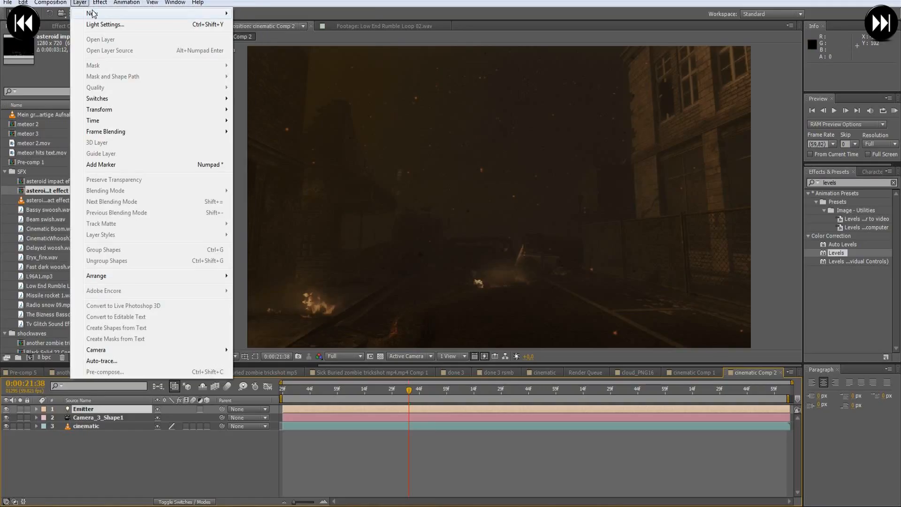
mouse_move(202, 14)
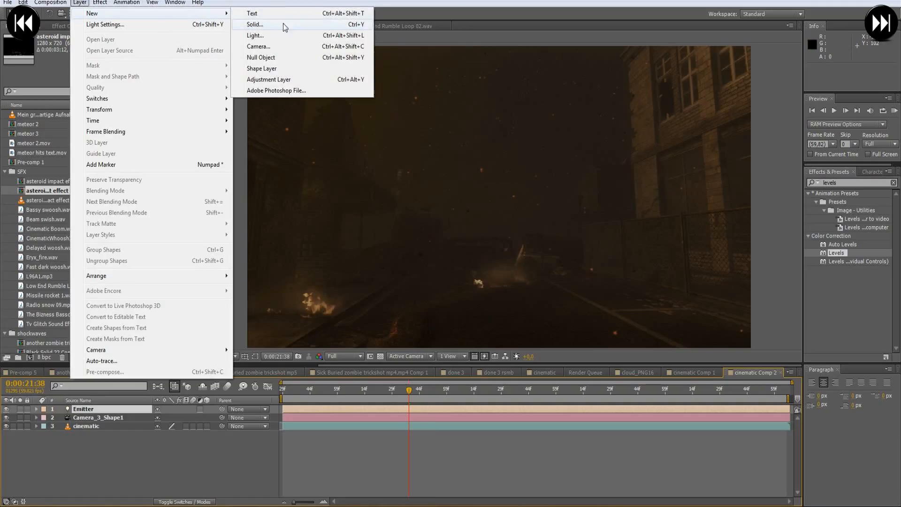
left_click(260, 57)
right_click(87, 409)
left_click(150, 403)
type("Cnt")
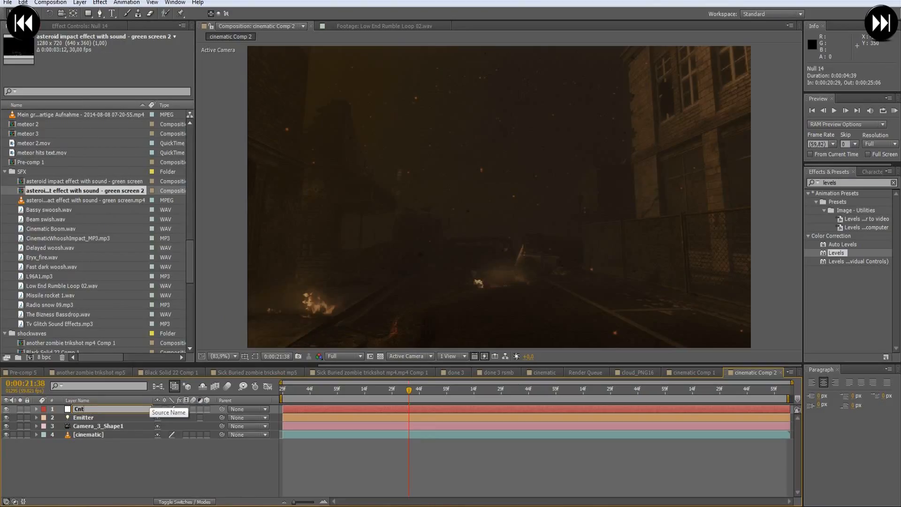
key("BackSpace")
key("BackSpace")
type("ontrol")
key("Return")
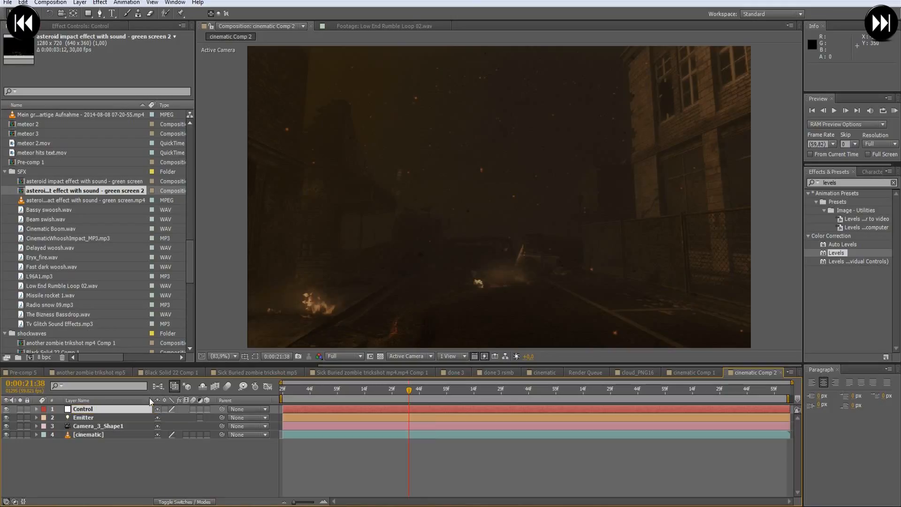
left_click(104, 467)
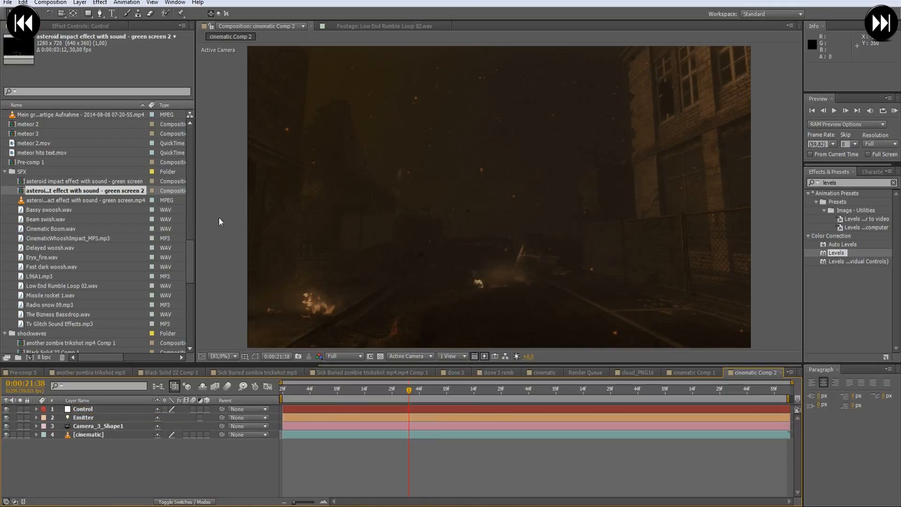
- Create a new black solid of 1280 x 720 px above the Control null
left_click(79, 2)
mouse_move(223, 14)
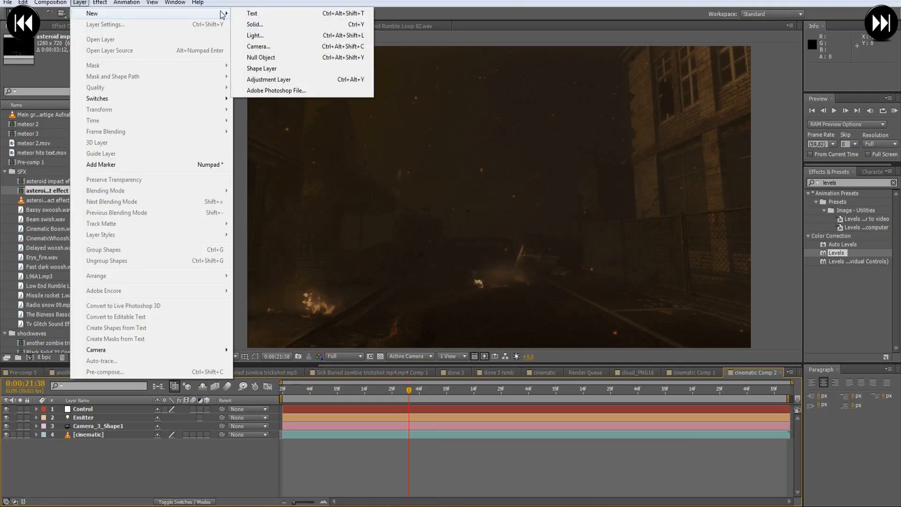
left_click(262, 29)
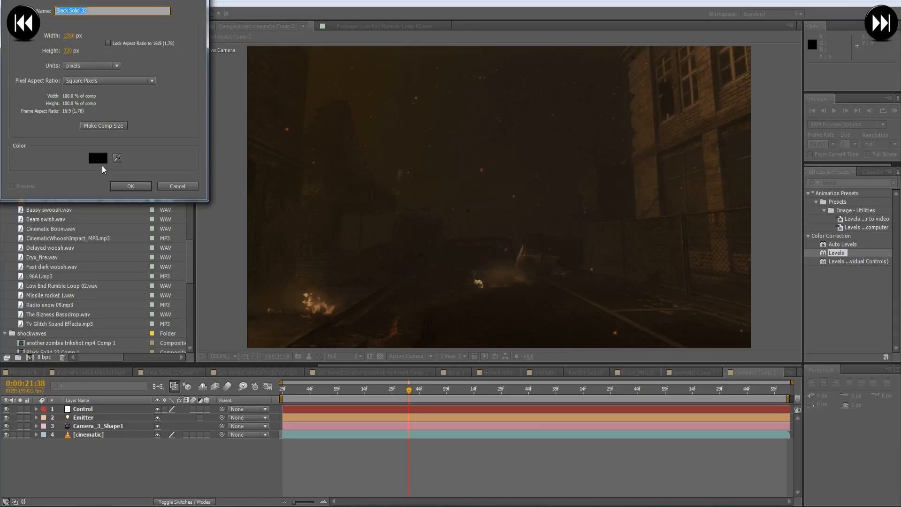
left_click(141, 189)
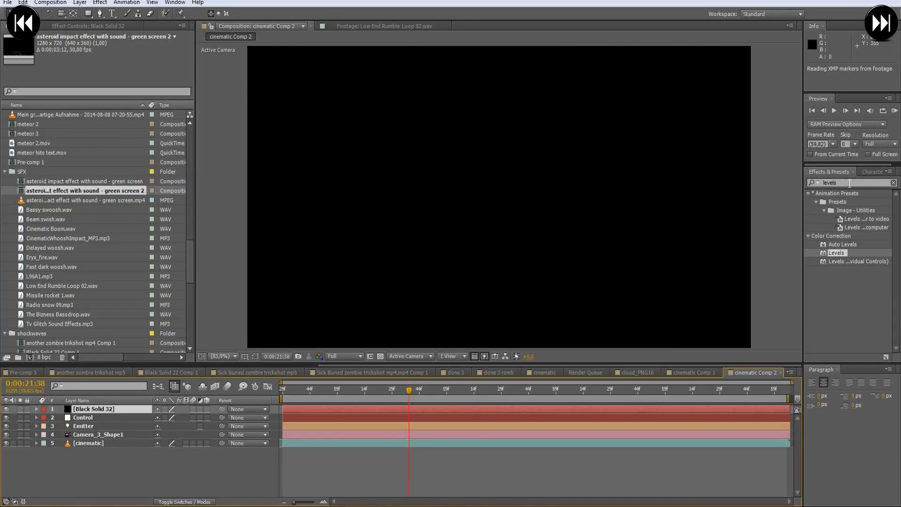
- Find the Optical Flares effect with the search term "optic" and apply it to the new black solid
type("optic")
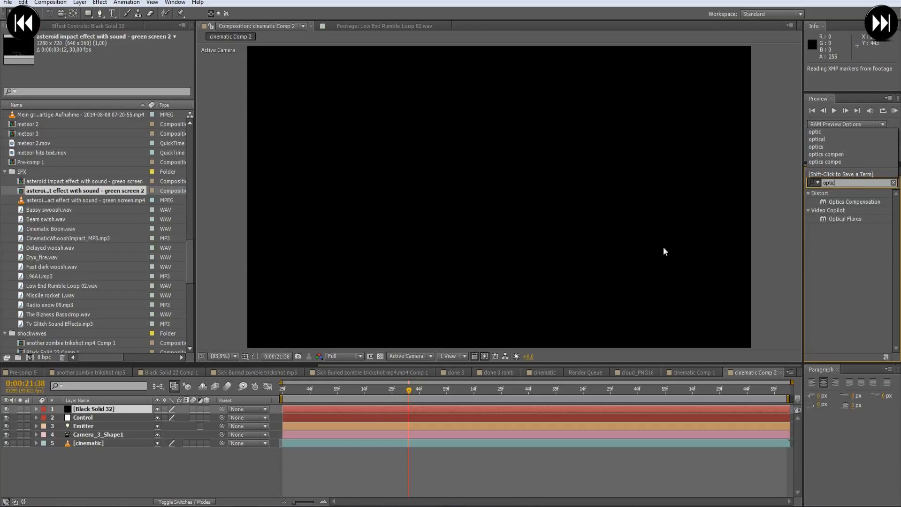
double_click(847, 220)
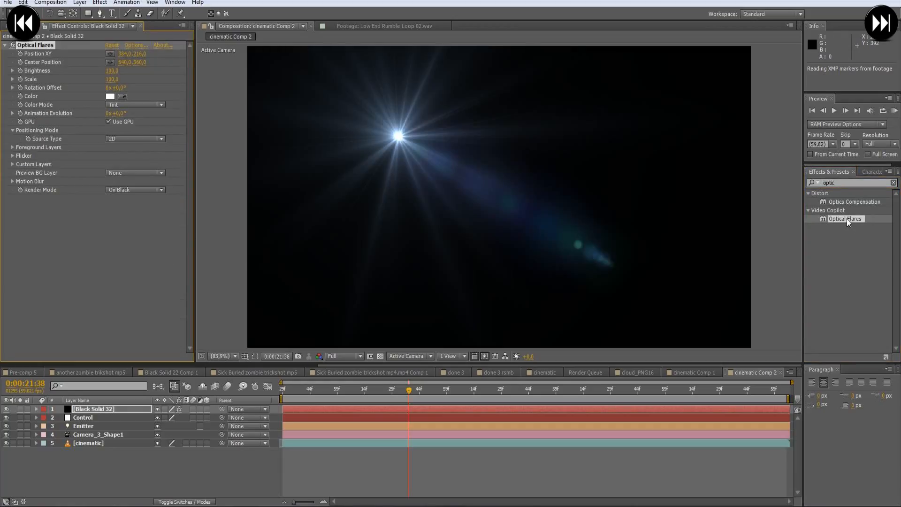
left_click_drag(847, 218, 844, 272)
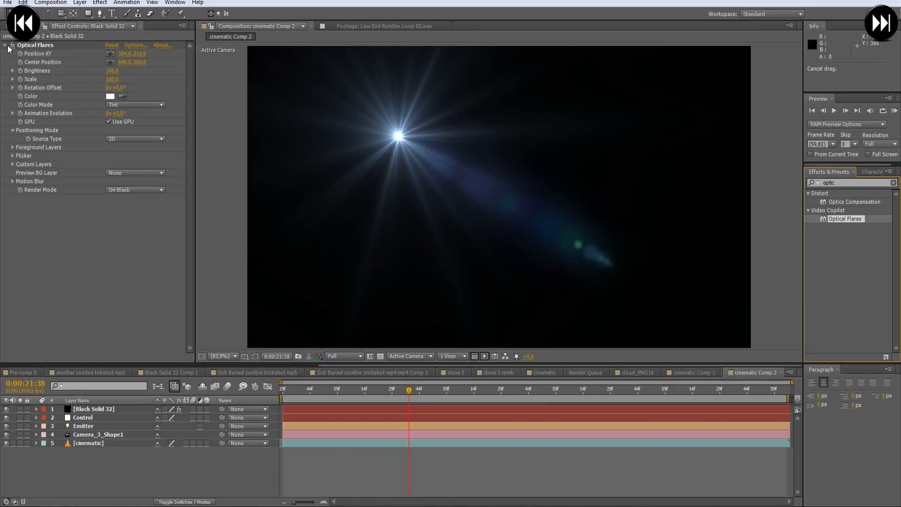
- Collapse the Optical Flares effect settings and hide the black solid that carries the effect
left_click(41, 46)
left_click(5, 45)
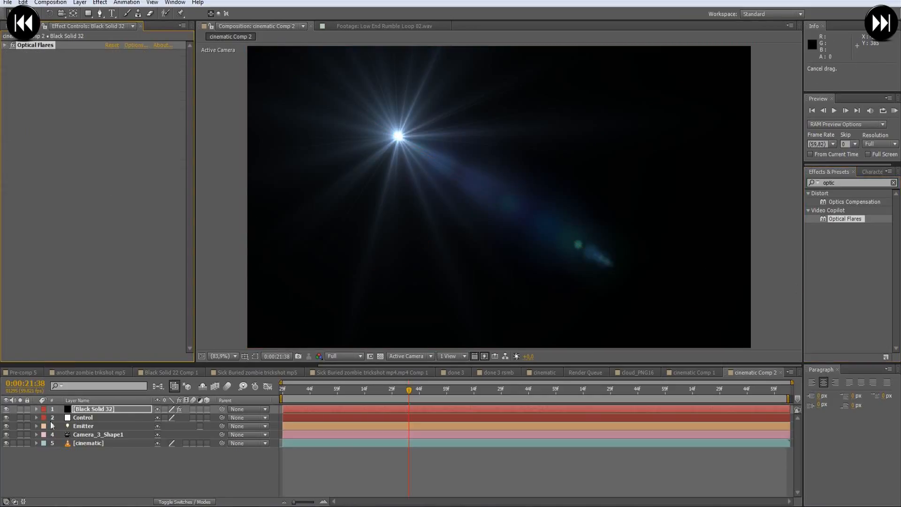
left_click(6, 409)
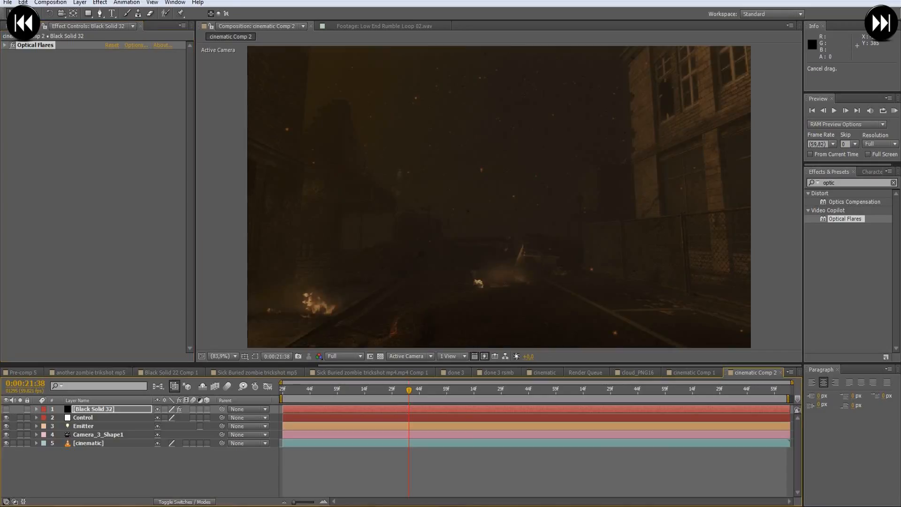
- Create another new black solid of 1280 x 720 px above the Optical Flares solid
left_click(80, 3)
mouse_move(146, 14)
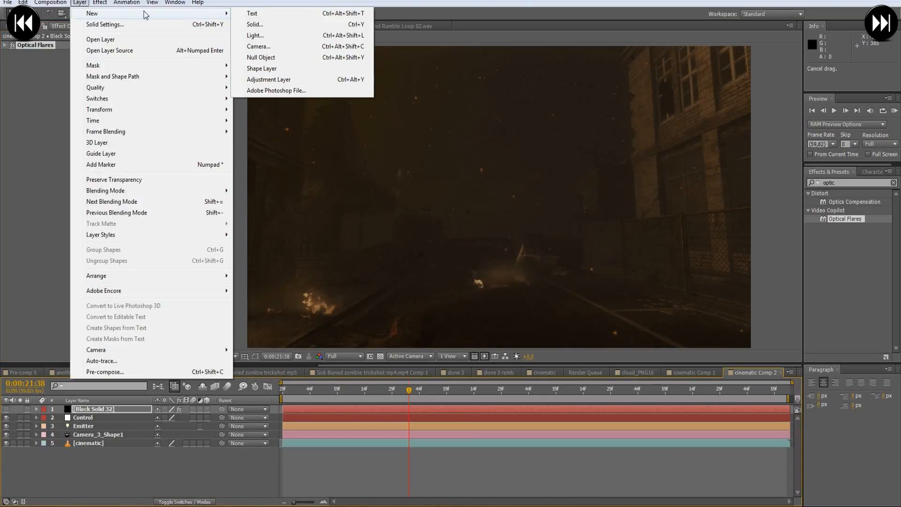
left_click(263, 24)
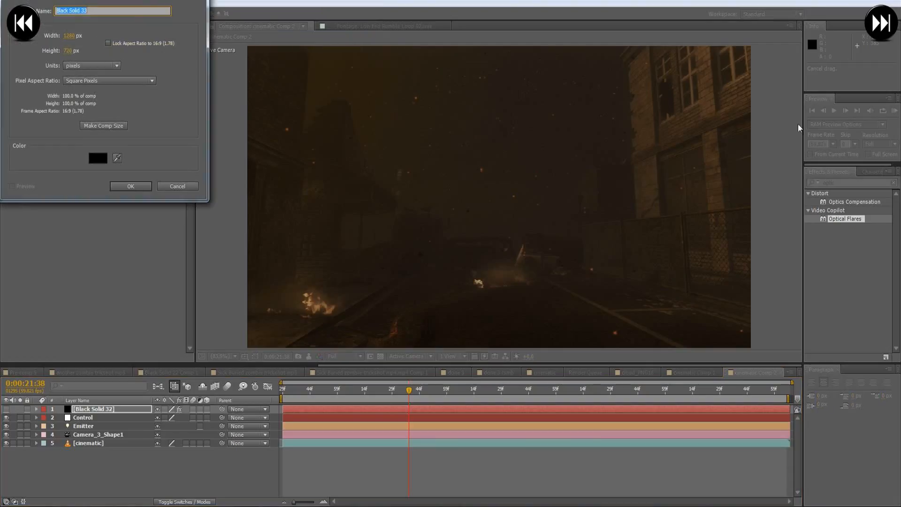
left_click(131, 187)
- Find the Particular effect with the search term "particular", apply it to the new black solid and hide that layer
key("ctrl+5")
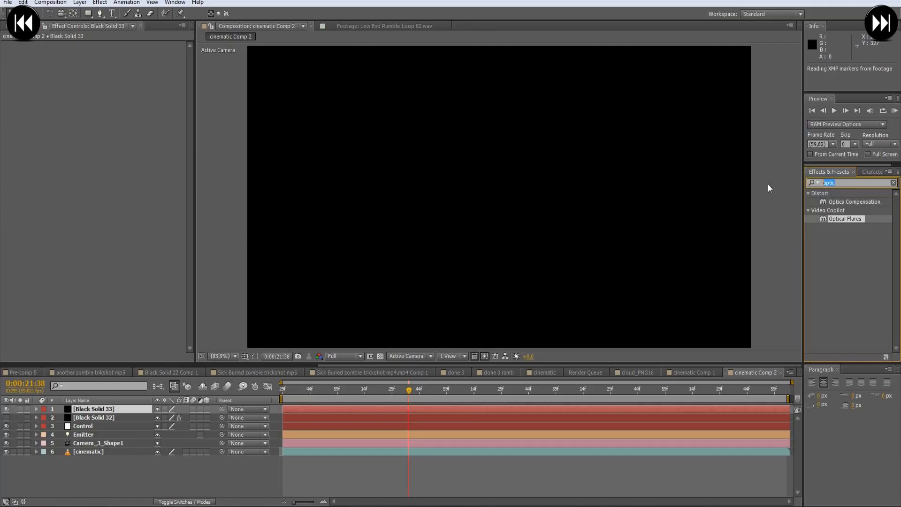
type("smoke")
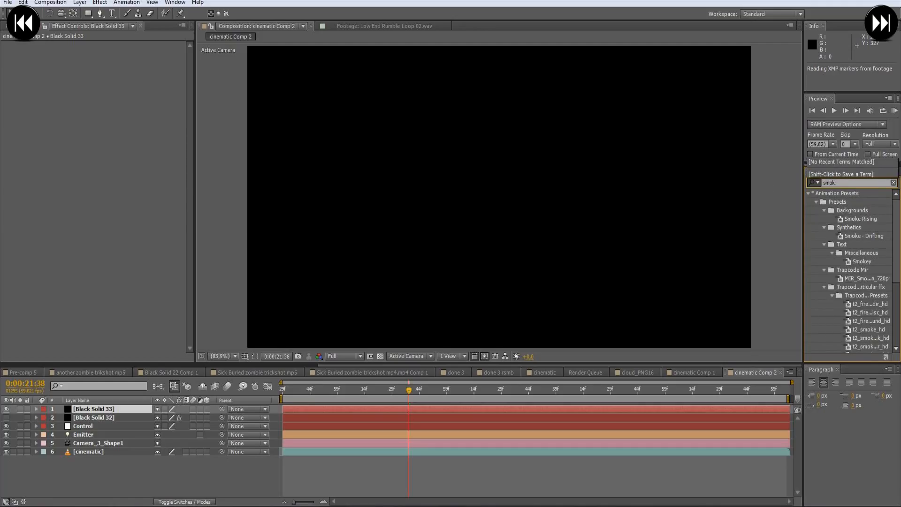
key("BackSpace")
key("BackSpace")
key("BackSpace")
key("BackSpace")
type("prti")
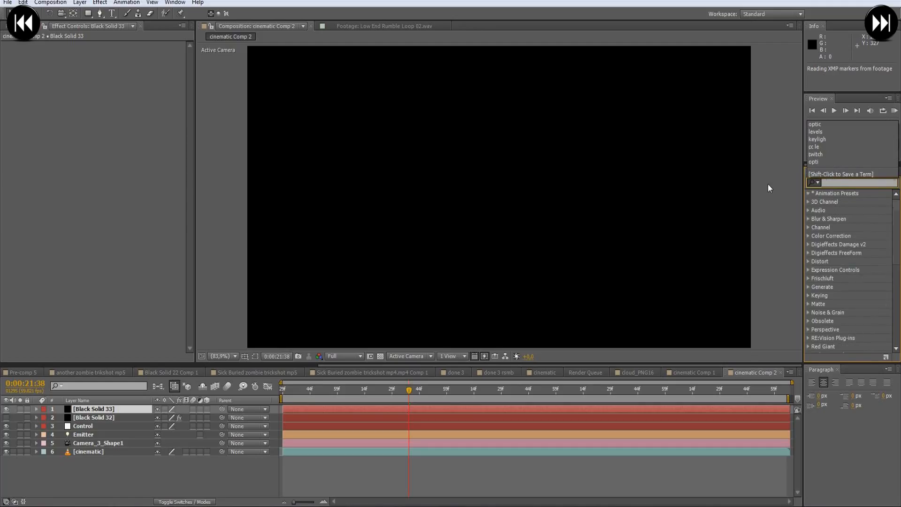
key("BackSpace")
key("BackSpace")
key("BackSpace")
type("articu")
type("lar")
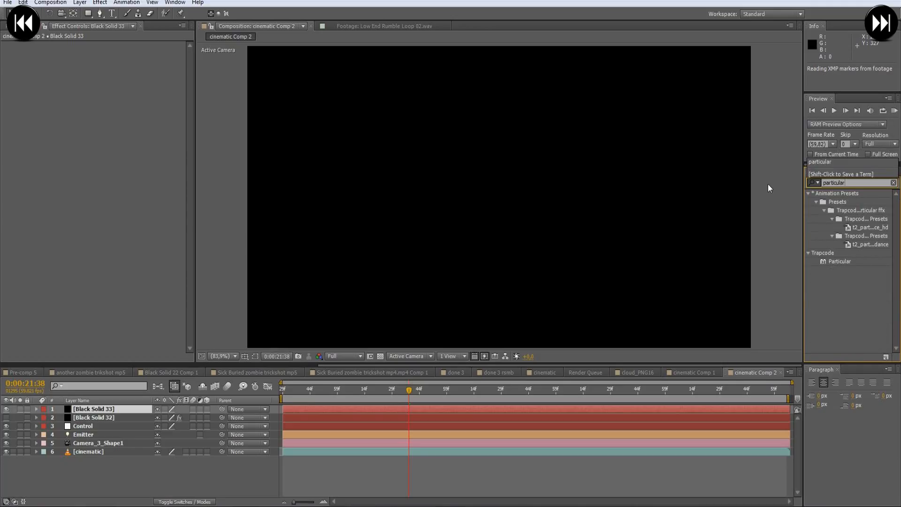
left_click(851, 260)
double_click(851, 260)
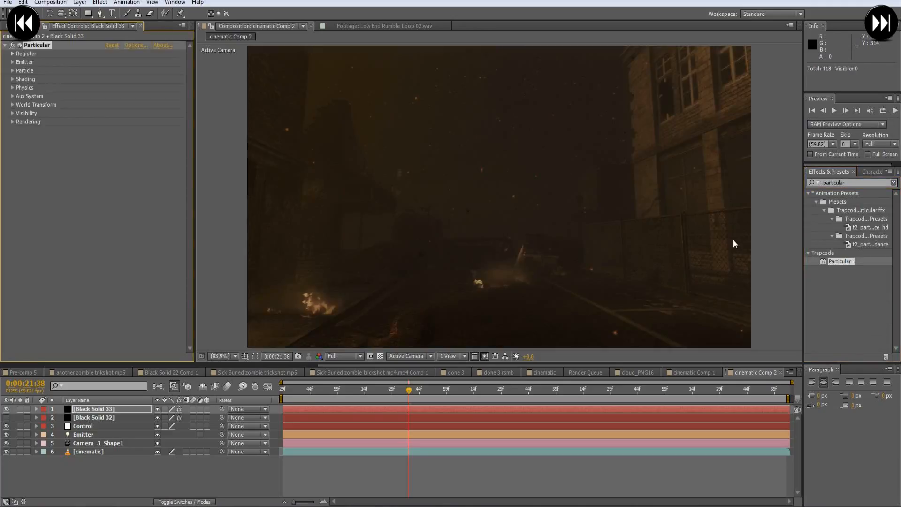
left_click(84, 411)
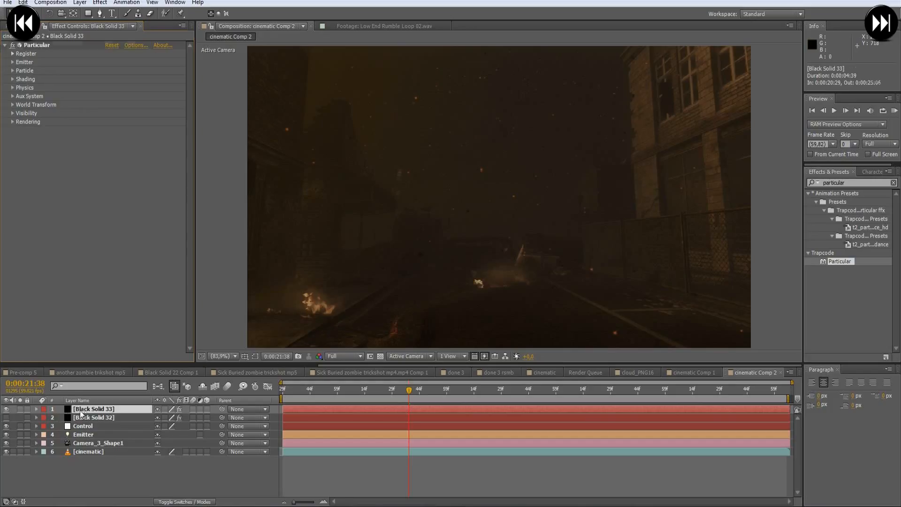
left_click(7, 408)
- Reveal the Position properties of the Emitter light and the Control null, and make the Control null a 3D layer
left_click(87, 427)
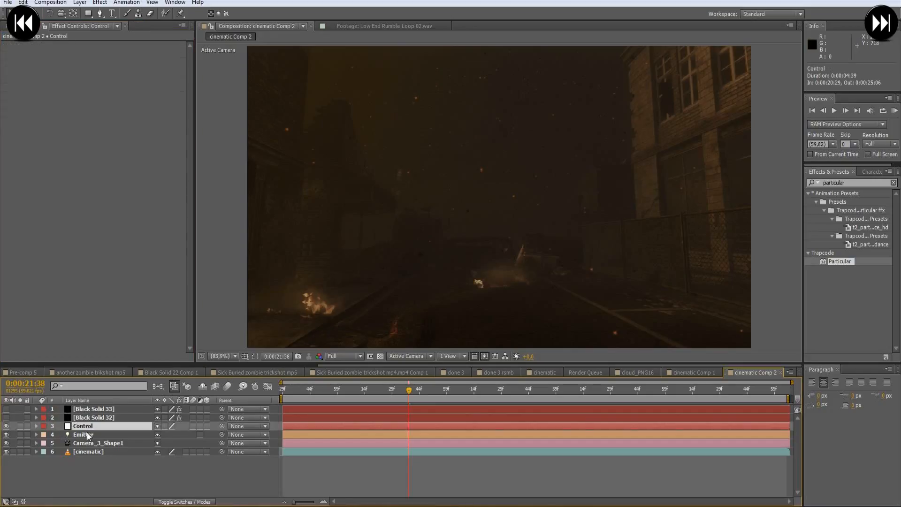
left_click(83, 435)
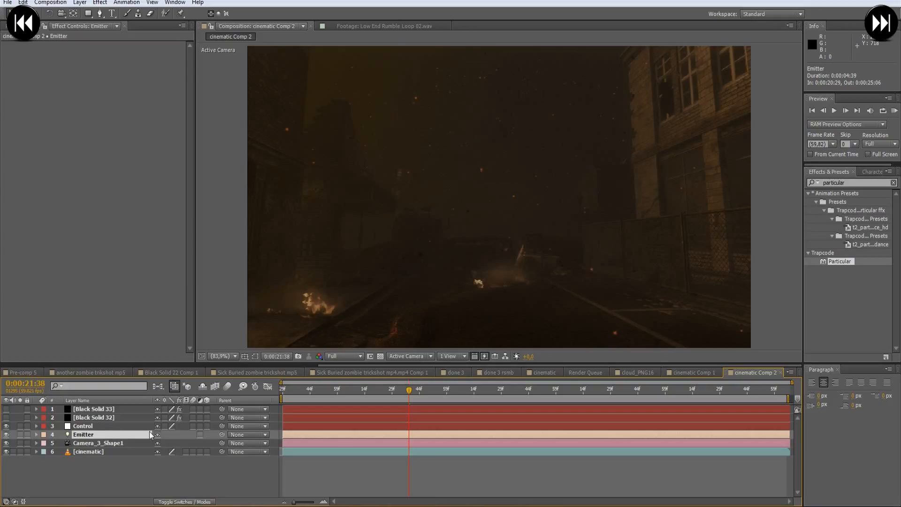
key("p")
left_click(88, 427)
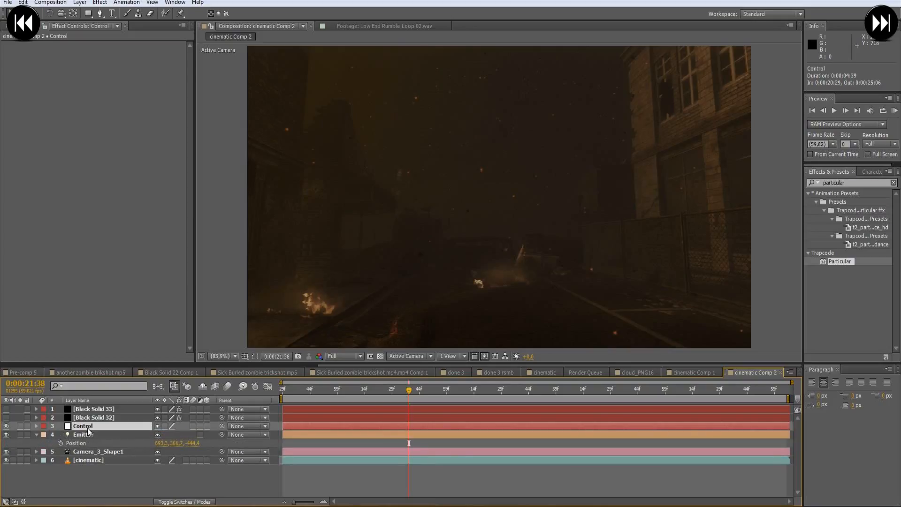
key("p")
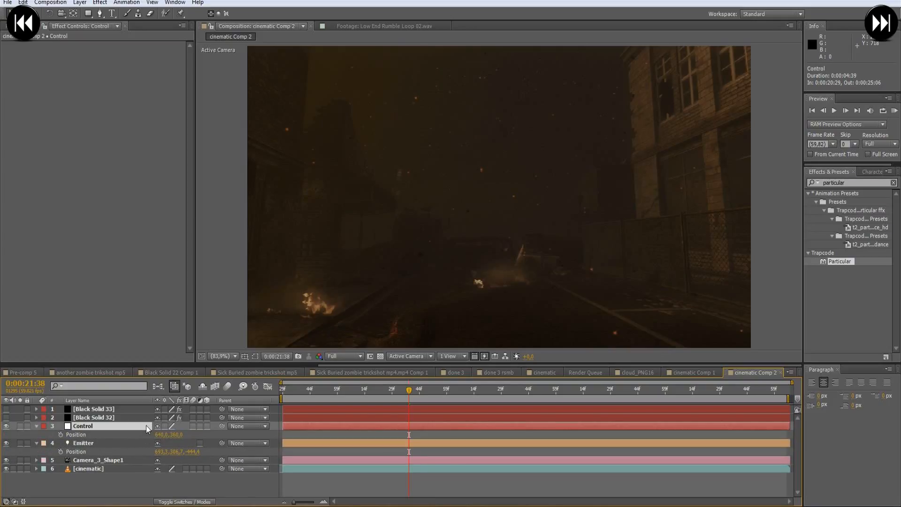
left_click(208, 426)
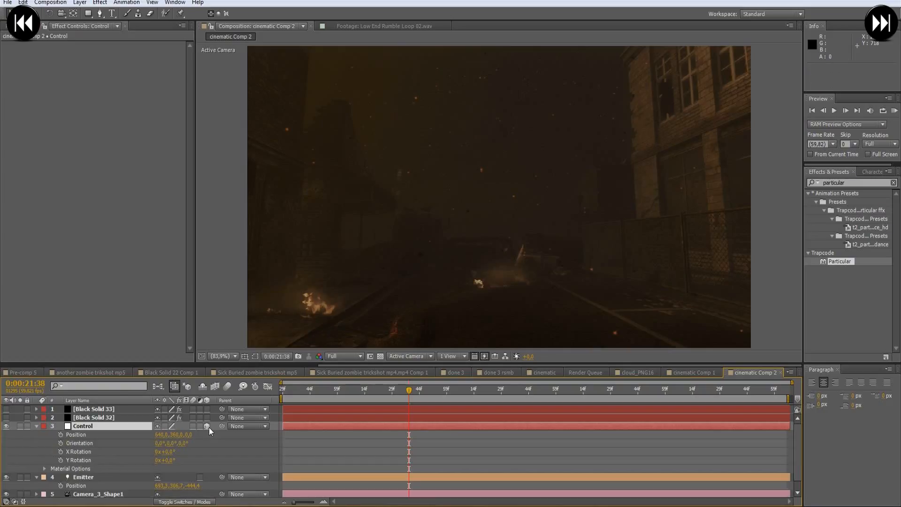
- Link the Emitter light's Position to the Control null's Position with an expression and collapse both layers' properties
left_click(87, 478)
left_click(61, 485, "alt")
left_click(119, 468)
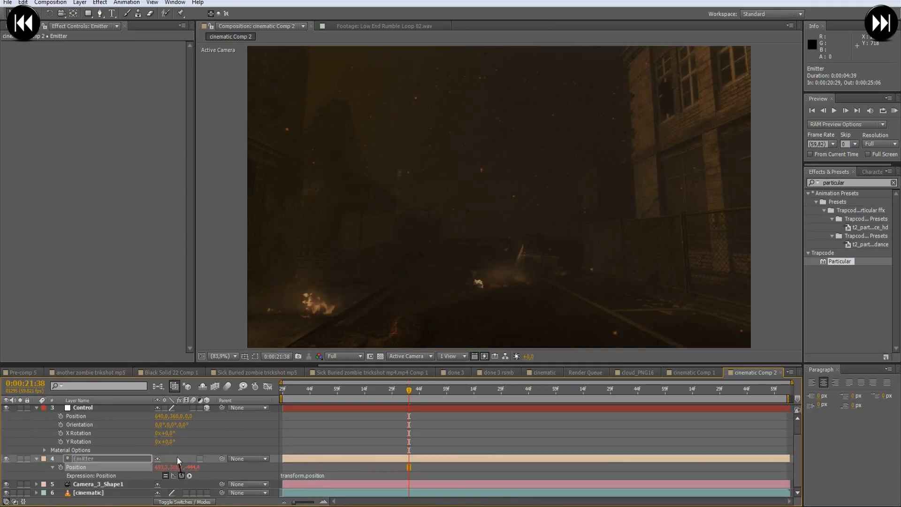
mouse_move(182, 476)
left_mouse_down()
mouse_move(114, 417)
mouse_move(89, 418)
left_mouse_up()
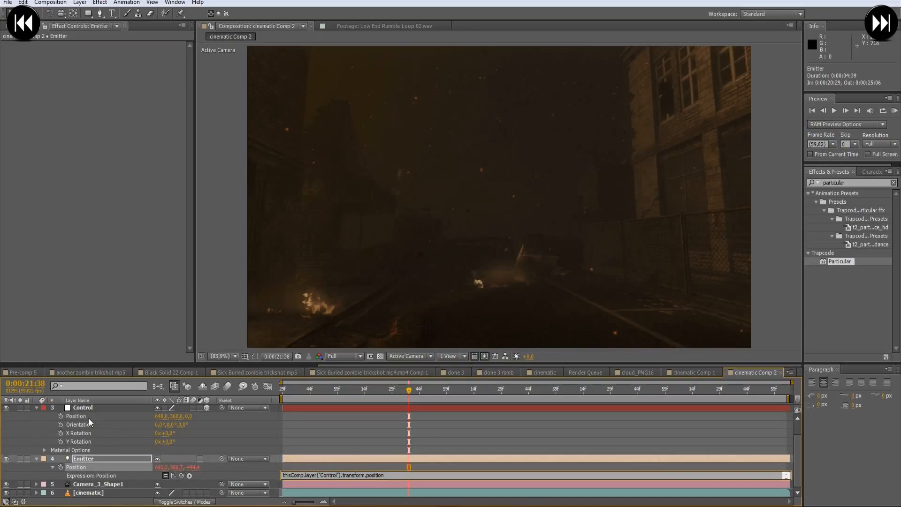
key("KP_Enter")
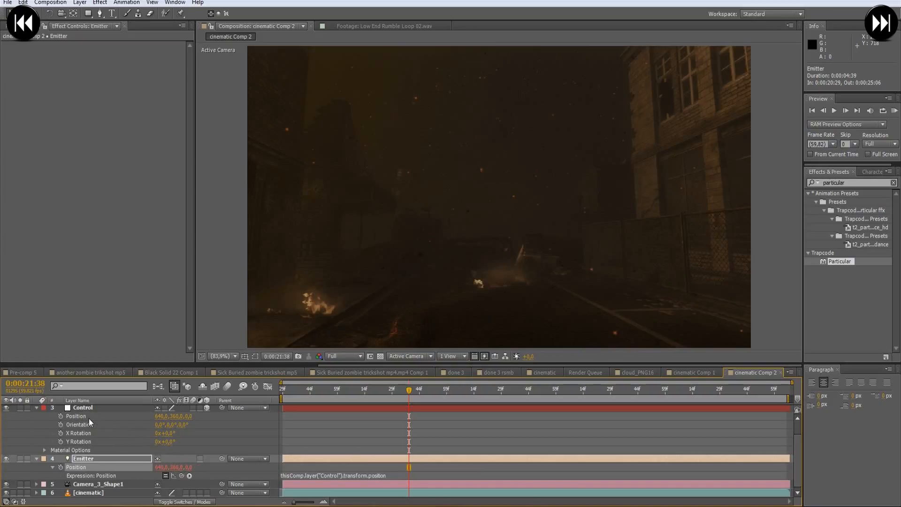
left_click(39, 458)
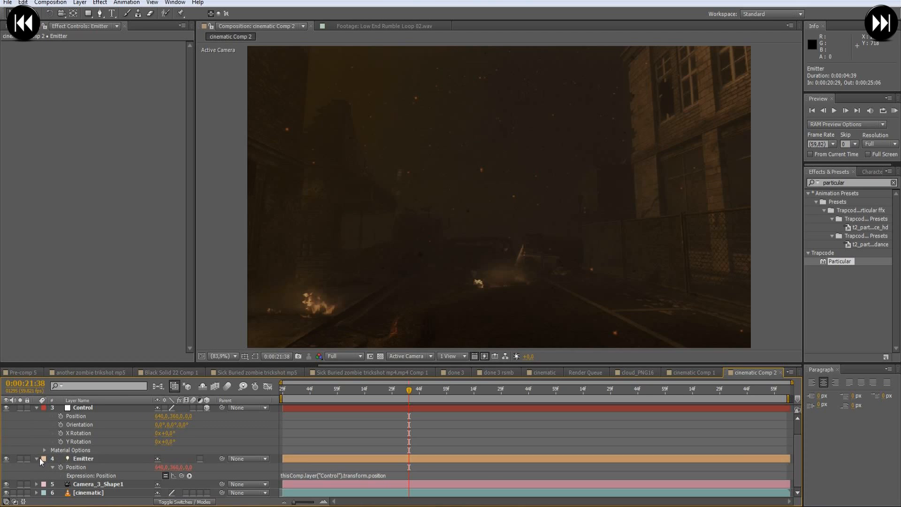
left_click(36, 458)
left_click(35, 426)
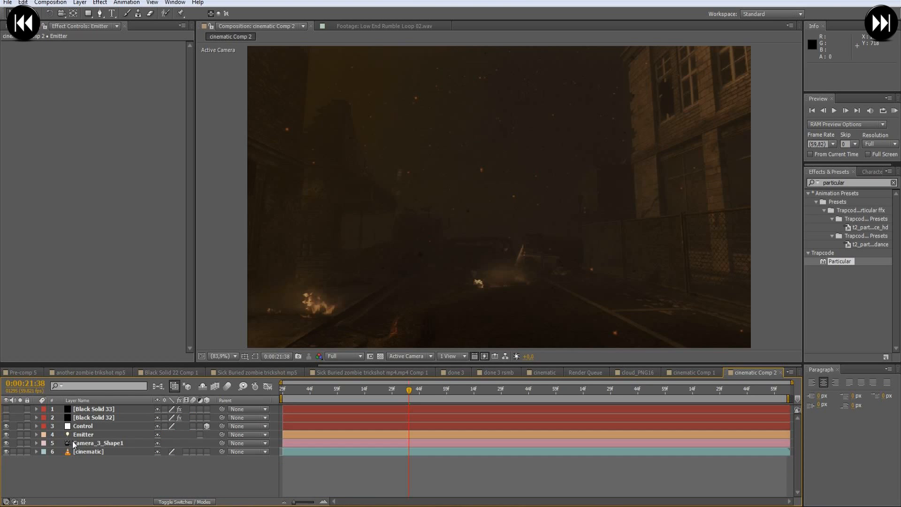
- Move the current time to the composition start at 0:00:20:29 and reveal the Control null's Position property
left_click(80, 428)
left_click_drag(409, 391, 303, 391)
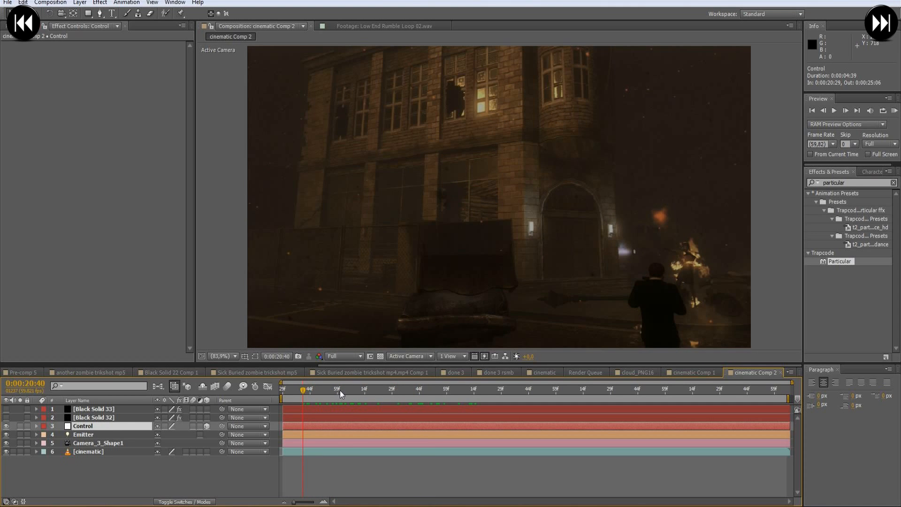
left_click_drag(297, 390, 282, 393)
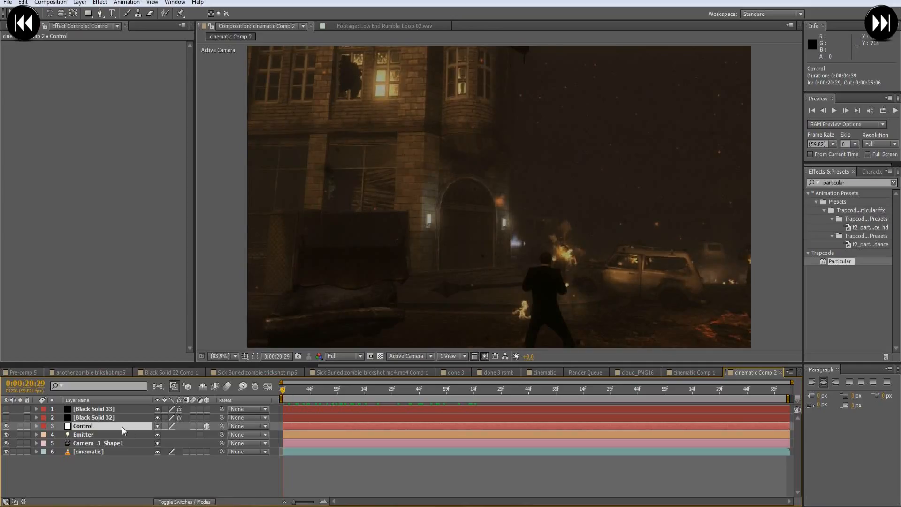
key("p")
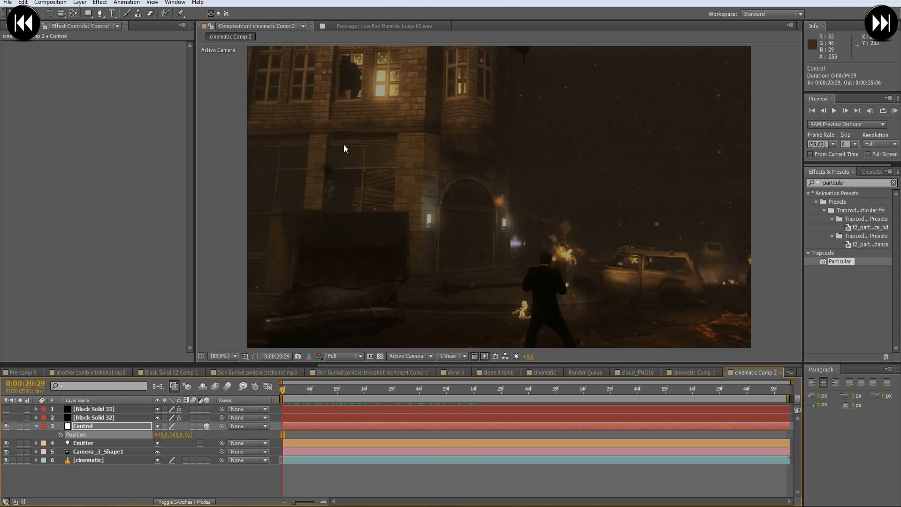
- Show the layer controls in the viewer with the grid off, and move the Control null along X to position 423, 360, 0
left_click(153, 3)
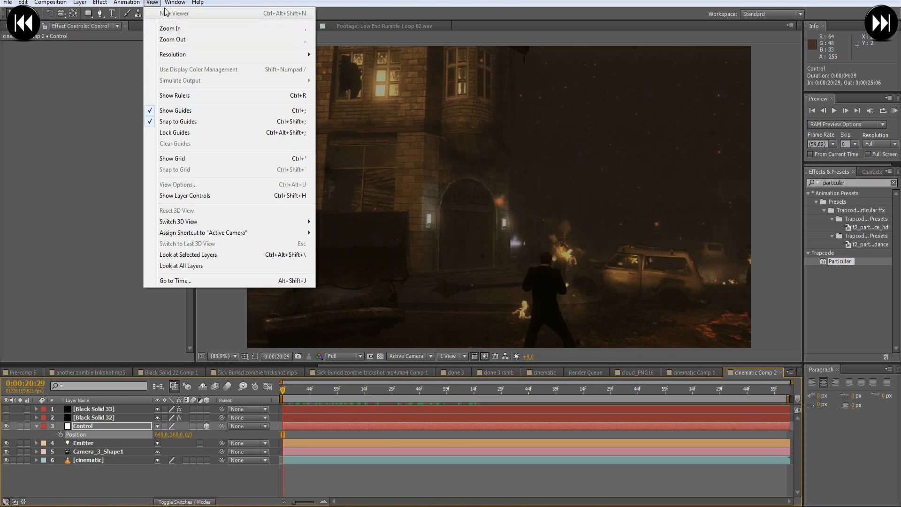
left_click(179, 158)
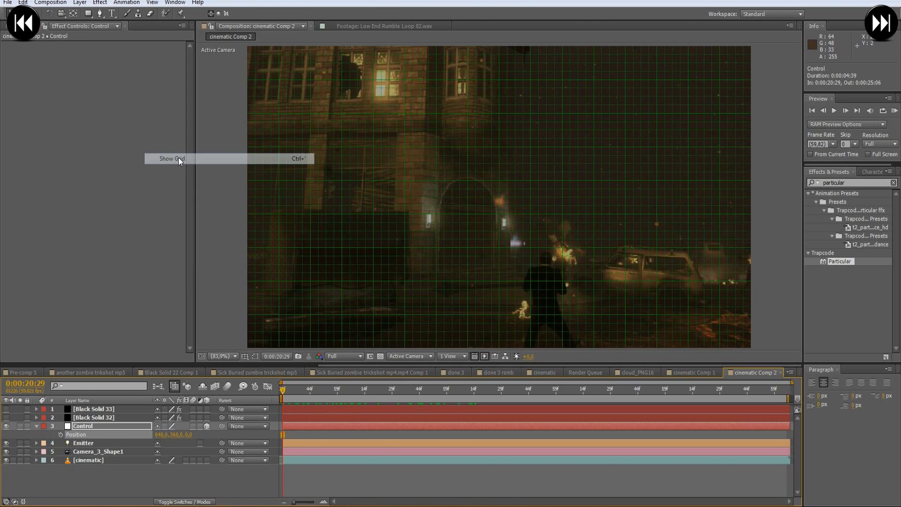
left_click(152, 4)
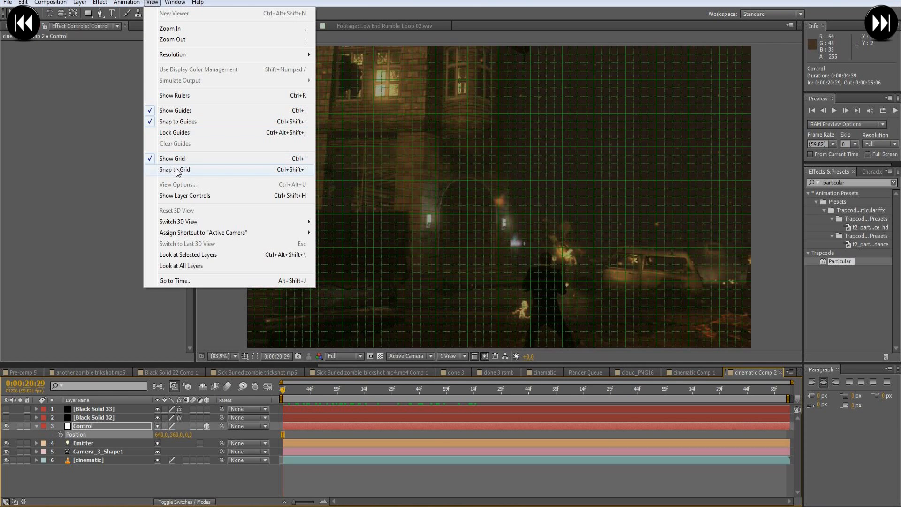
left_click(181, 196)
left_click(153, 3)
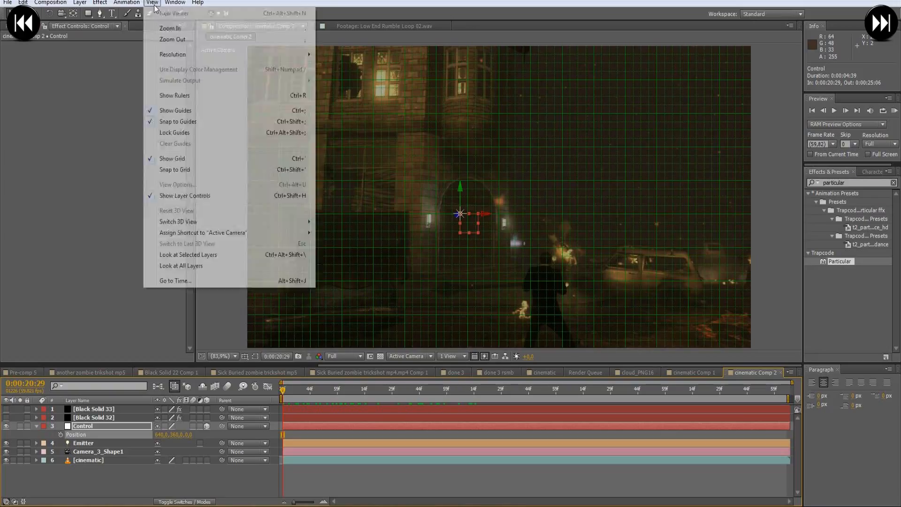
left_click(178, 157)
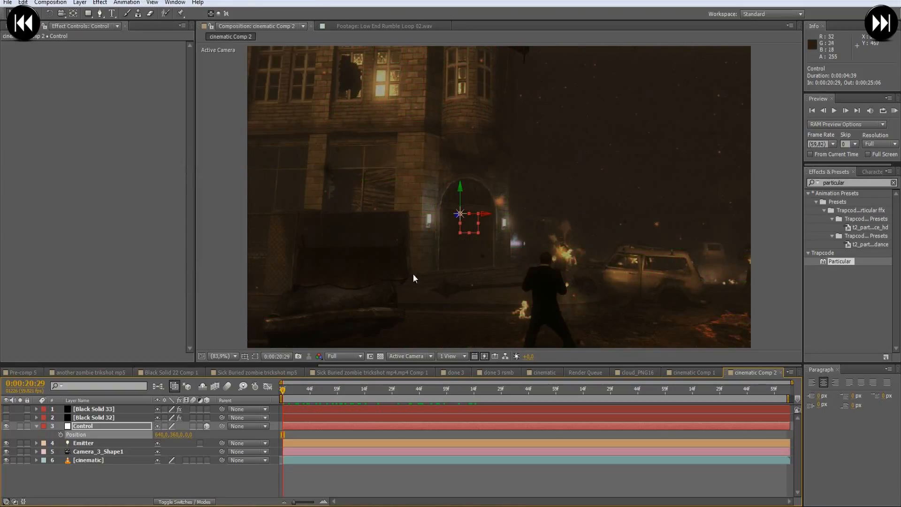
left_click_drag(484, 217, 400, 244)
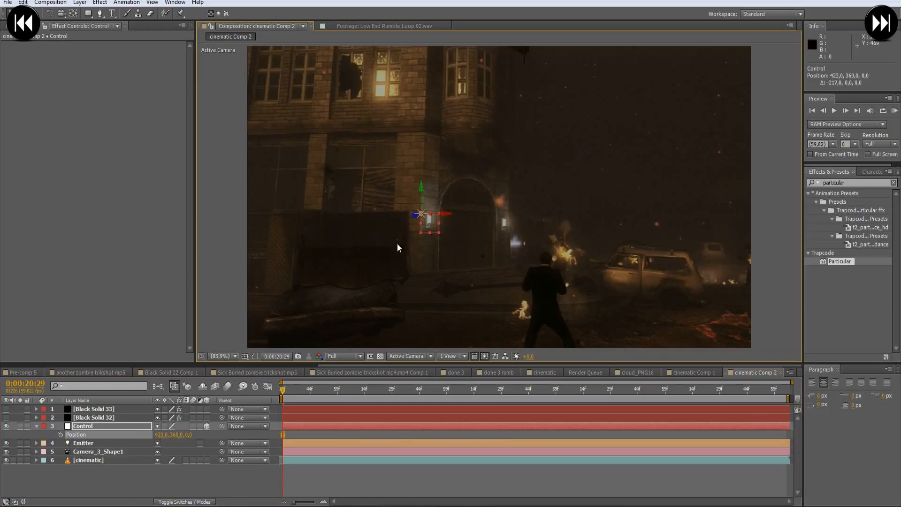
- Rename the black solid carrying the Optical Flares effect as Optical Flares
left_click(94, 417)
left_click(92, 409)
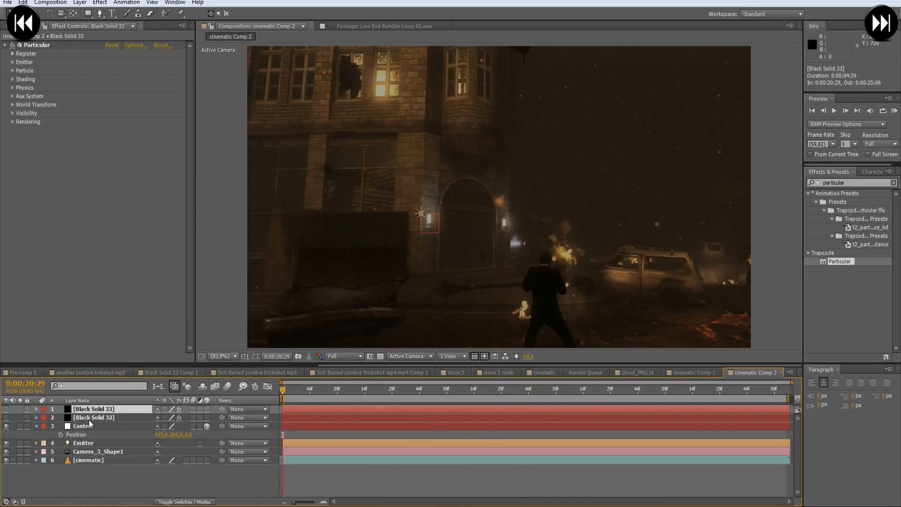
left_click(89, 419)
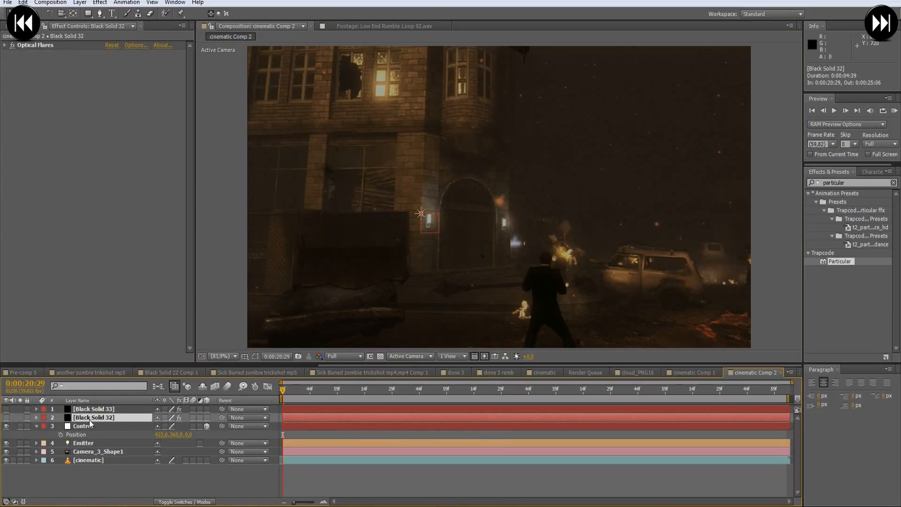
right_click(89, 419)
left_click(147, 413)
type("Optical Fla")
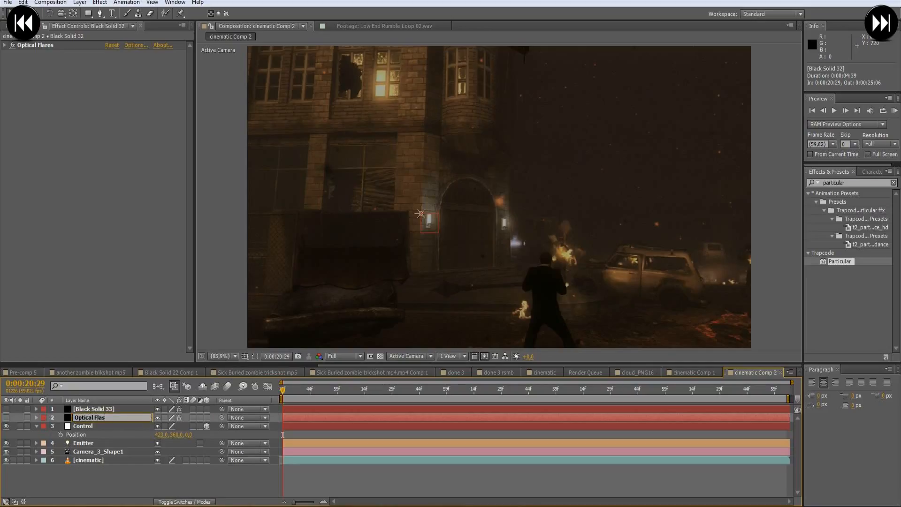
type("res")
key("Return")
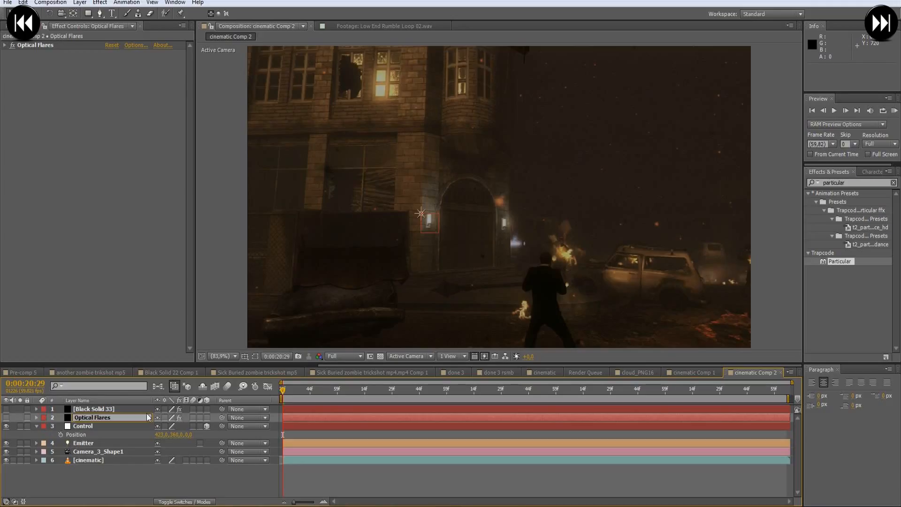
- Rename the black solid carrying the Particular effect as Smoke
left_click(115, 409)
right_click(115, 409)
left_click(141, 399)
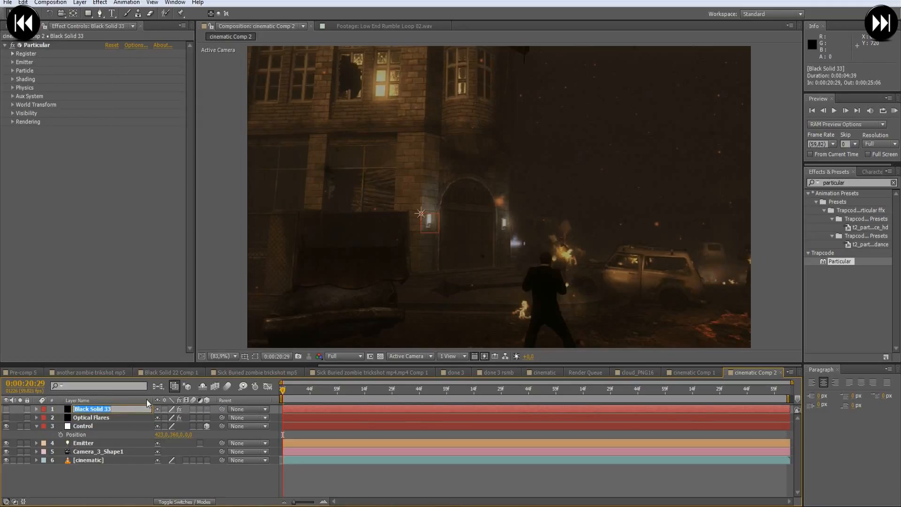
type("Smoke")
key("Return")
- Move the Smoke layer down to just above the cinematic footage layer and select the Optical Flares layer
key("ctrl+bracketleft")
key("ctrl+bracketleft")
key("ctrl+bracketleft")
key("ctrl+bracketleft")
left_click(90, 409)
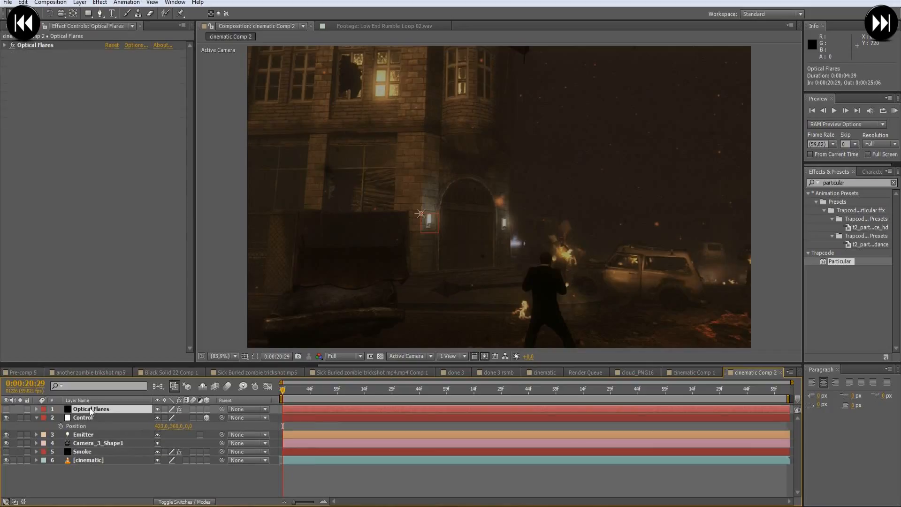
- Make the Optical Flares layer visible and set its effect's Render Mode to On Transparent
left_click(6, 408)
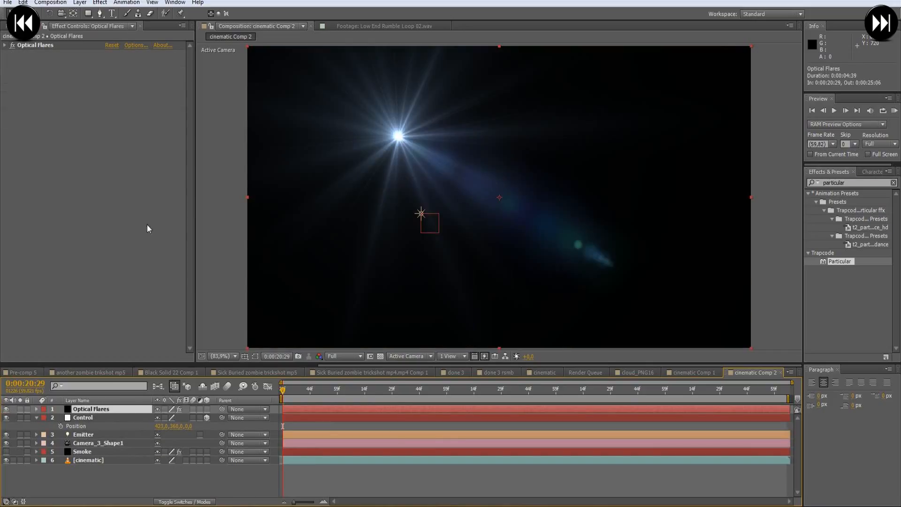
left_click(6, 45)
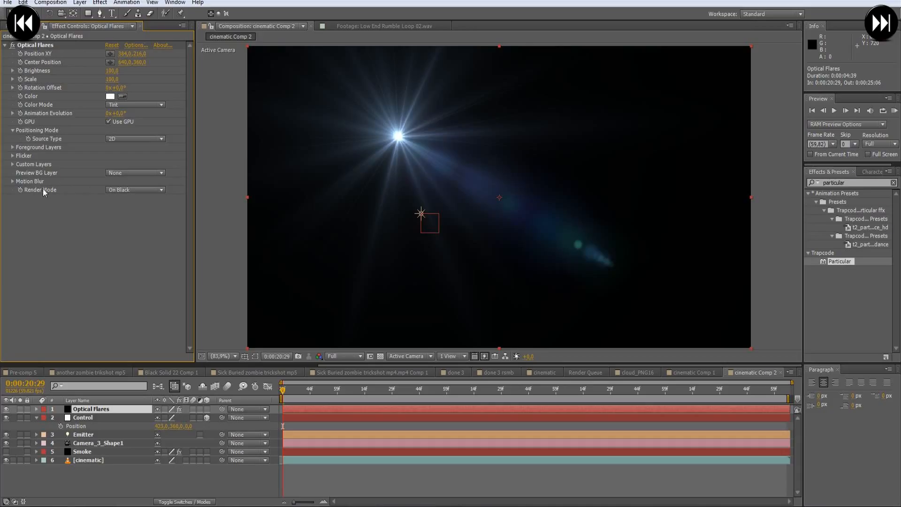
left_click(124, 191)
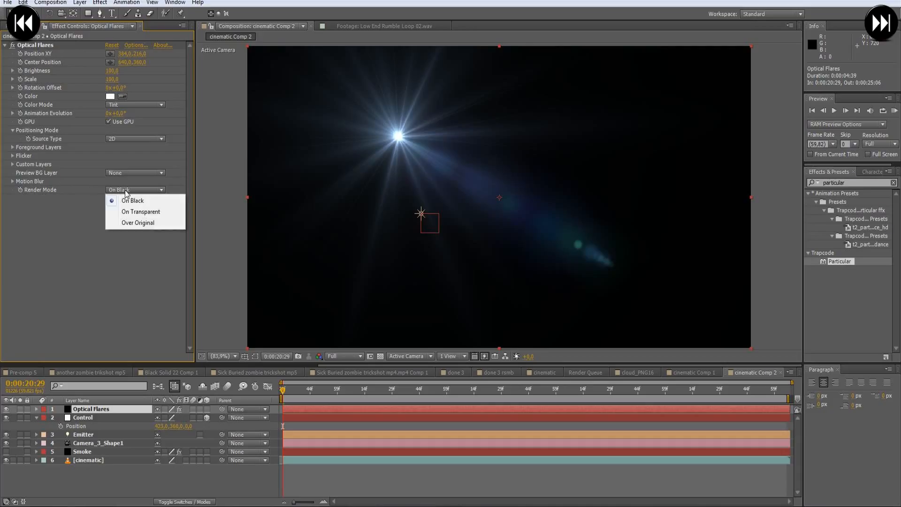
left_click(144, 213)
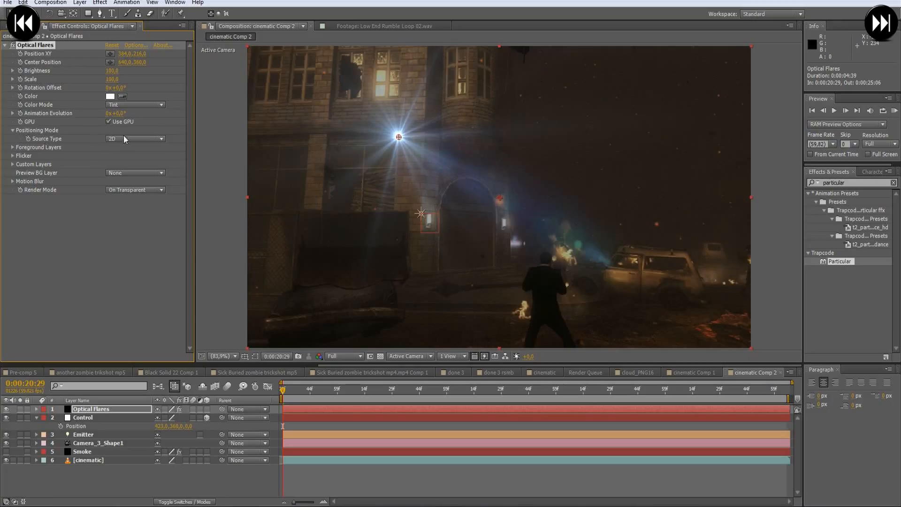
- Set the flare's Source Type to Track Lights and disable Use Light Intensity, Use Scale From Intensity and Use Light Color
left_click(119, 139)
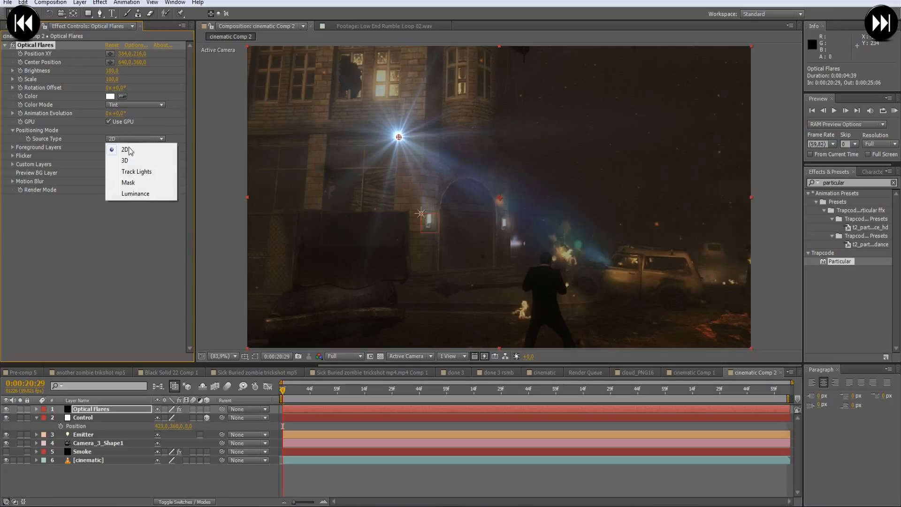
left_click(140, 170)
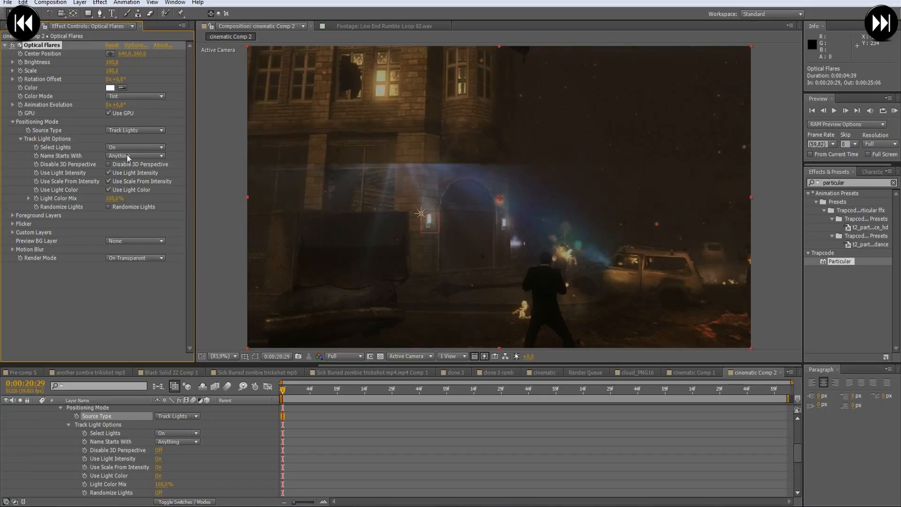
left_click(108, 173)
left_click(109, 181)
left_click(109, 190)
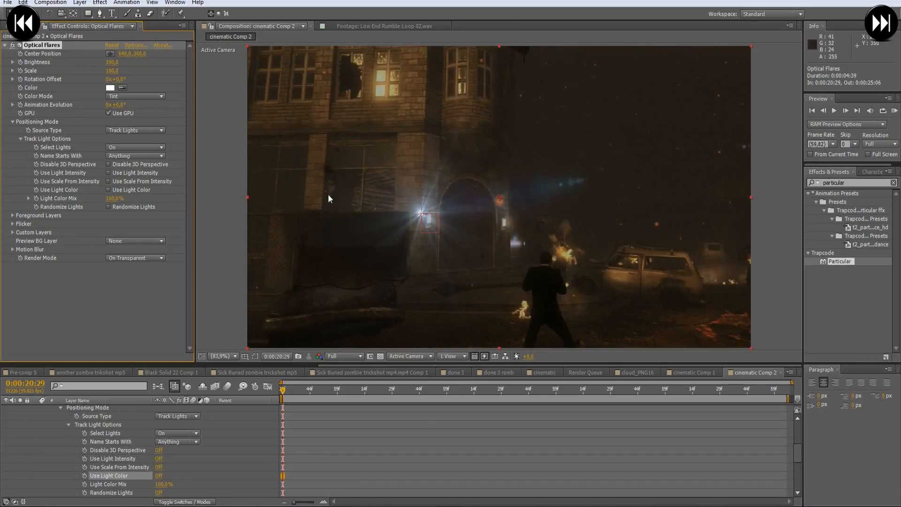
- Collapse the Positioning Mode settings and the Optical Flares layer's properties, and hide that layer
left_click(13, 122)
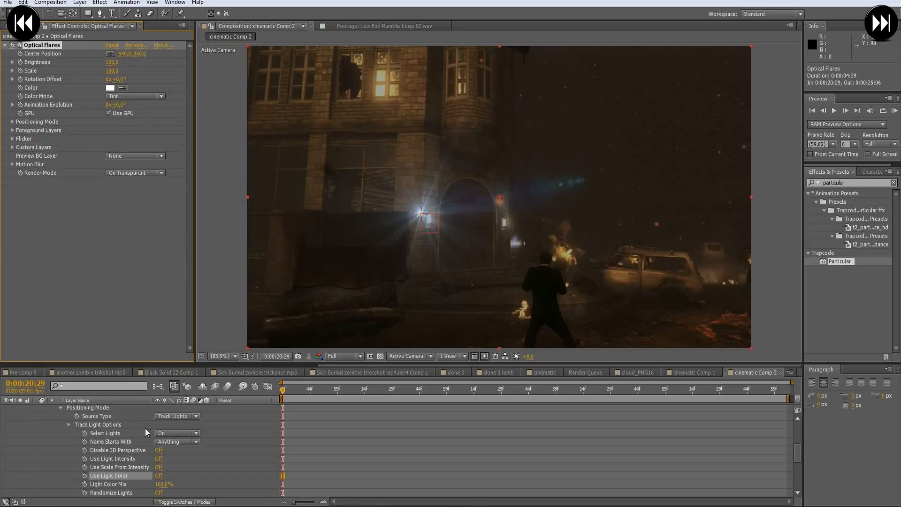
scroll(127, 437, "up", 5)
left_click(37, 409)
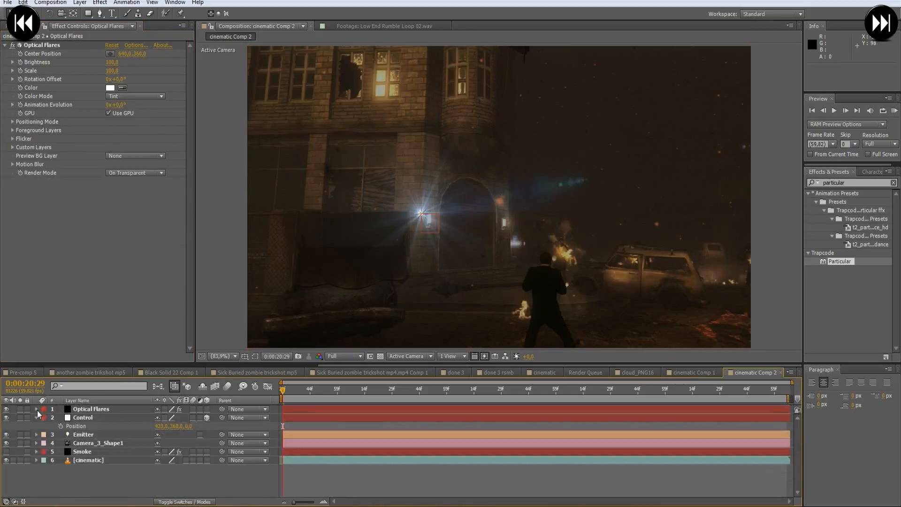
left_click(6, 409)
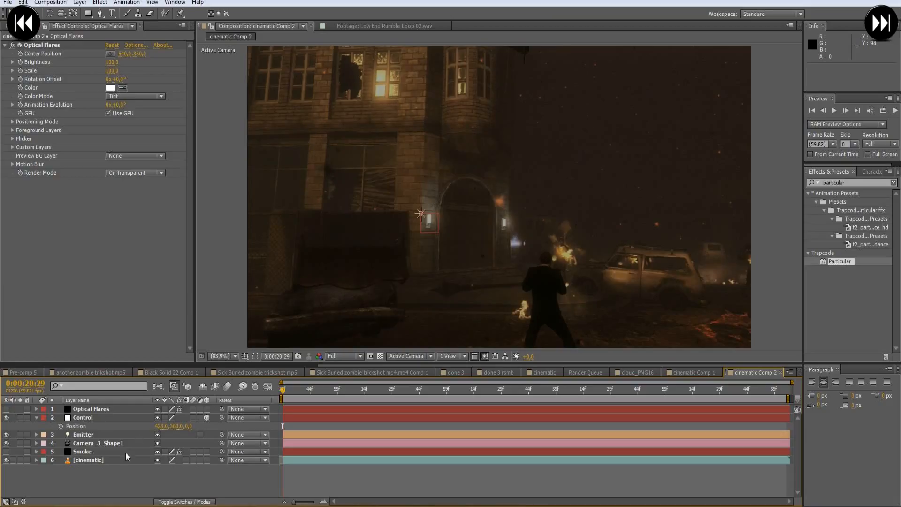
- Make the Smoke layer visible and move the current time to 0:00:20:38 to display its particles
left_click(84, 452)
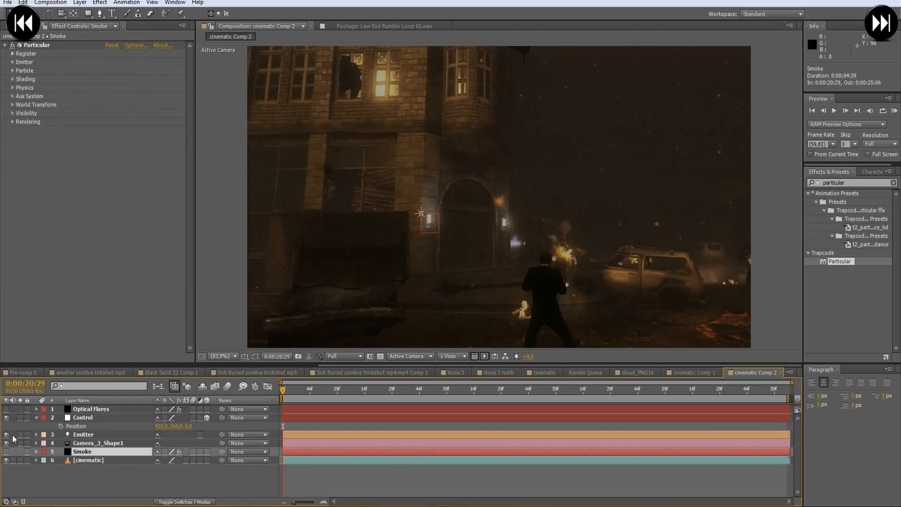
left_click(6, 452)
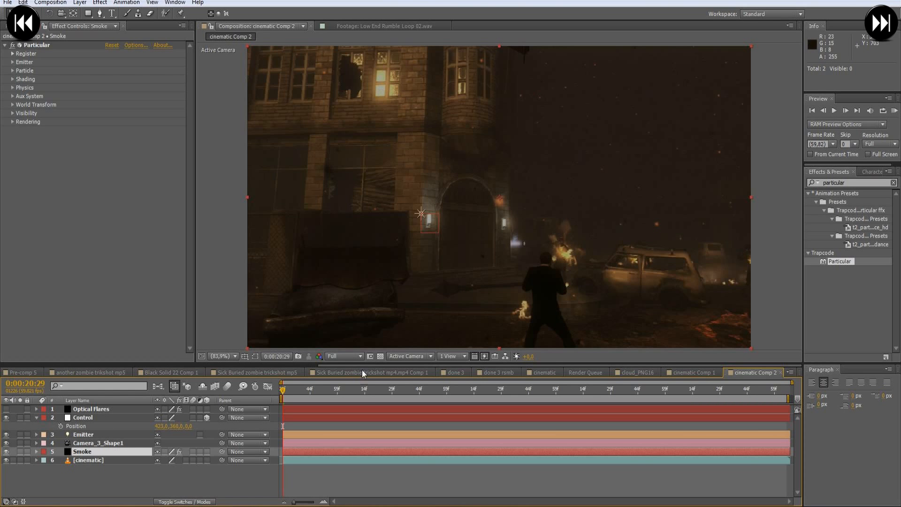
left_click_drag(283, 390, 300, 389)
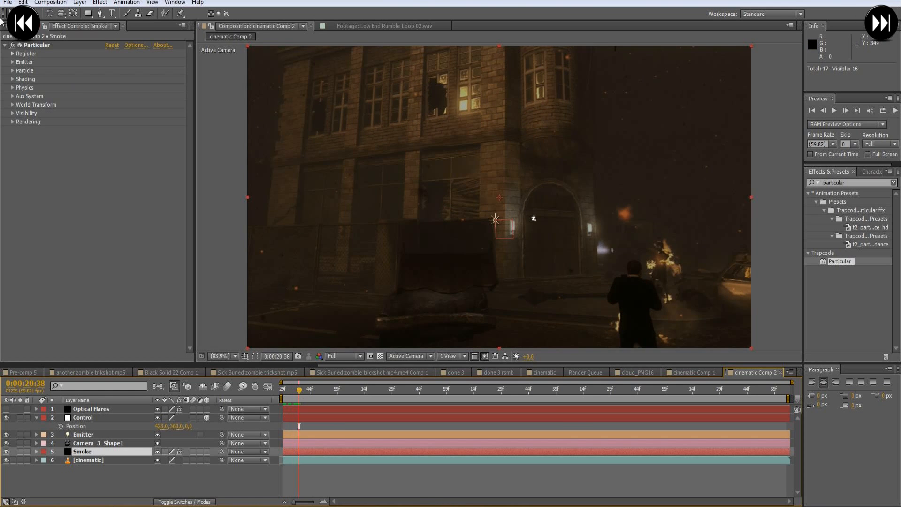
- Set Particular's Emitter Type to Light(s) and hide the Smoke layer
left_click(13, 66)
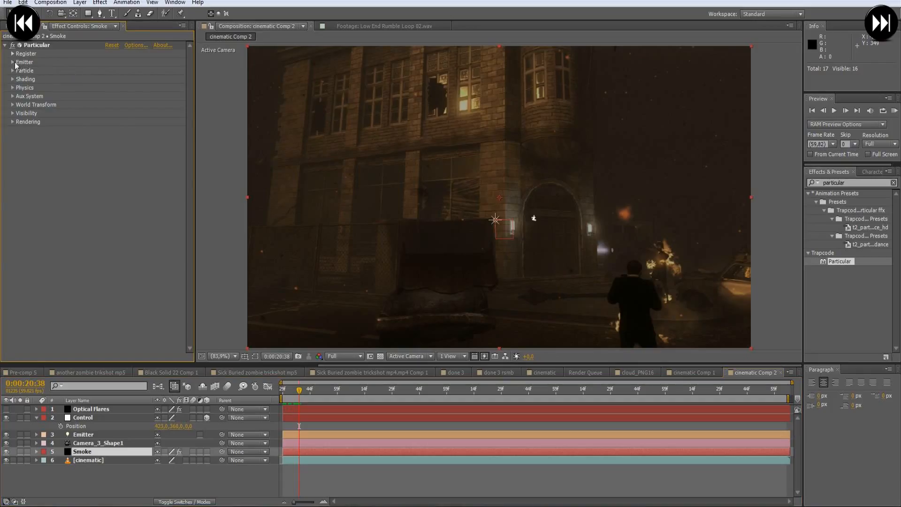
left_click(13, 62)
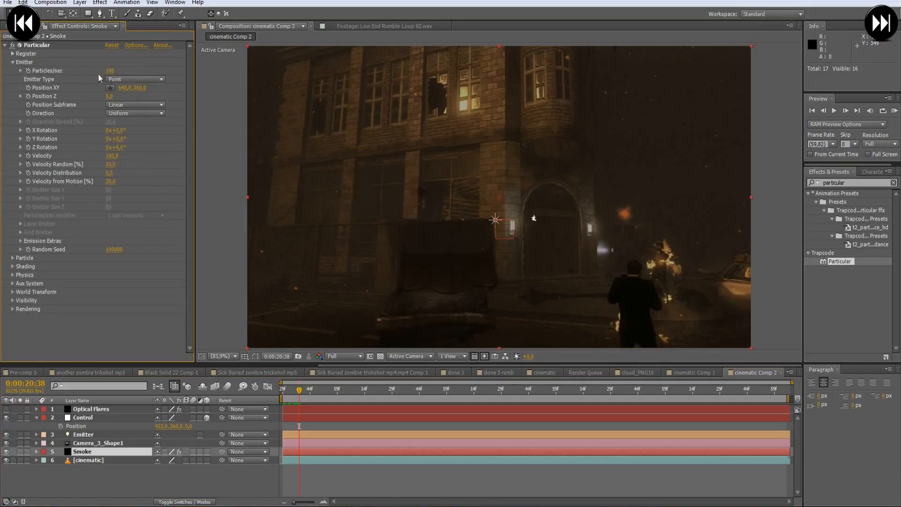
left_click(131, 80)
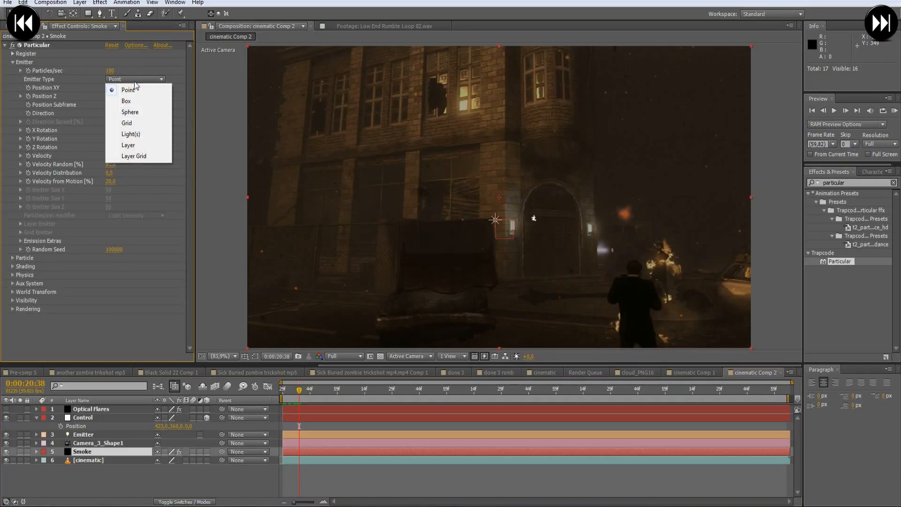
left_click(136, 135)
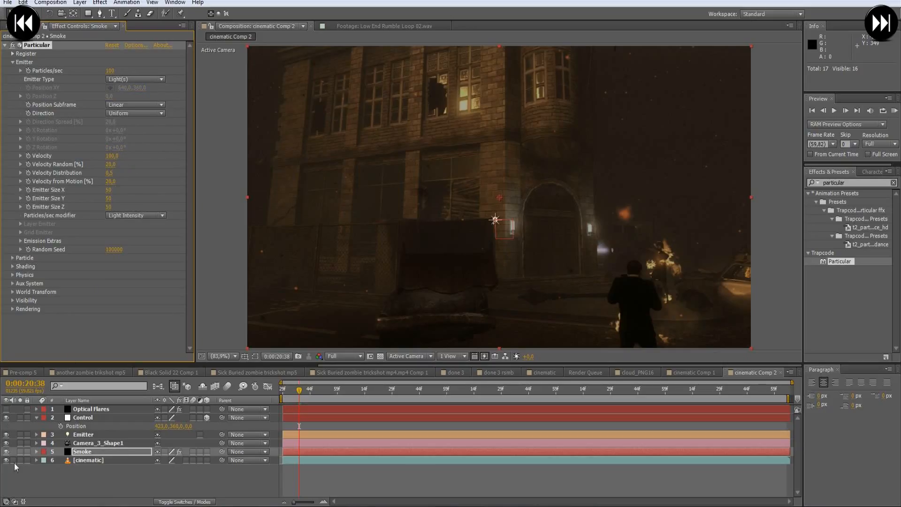
left_click(6, 451)
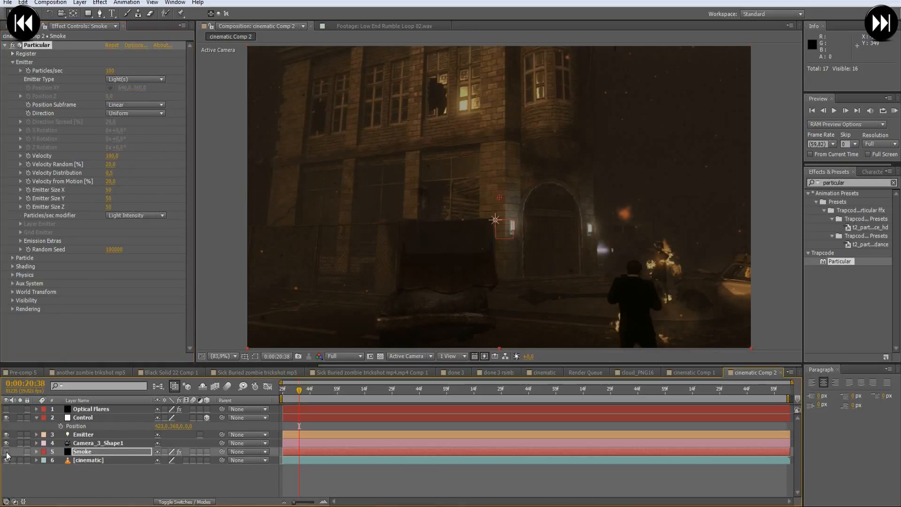
- Scrub between 0:00:20:44 and 0:00:21:14 to examine how the Control null follows the tracked camera movement
left_click(99, 444)
left_click_drag(301, 390, 336, 395)
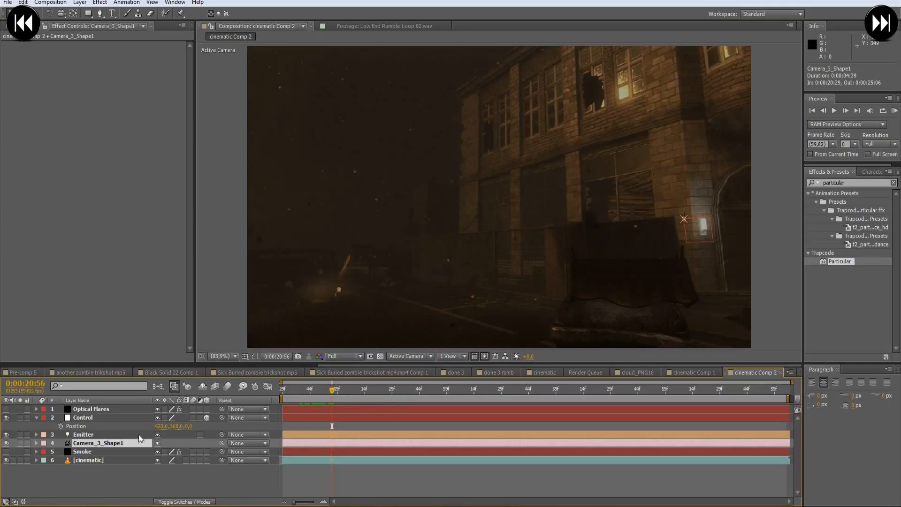
left_click(77, 417)
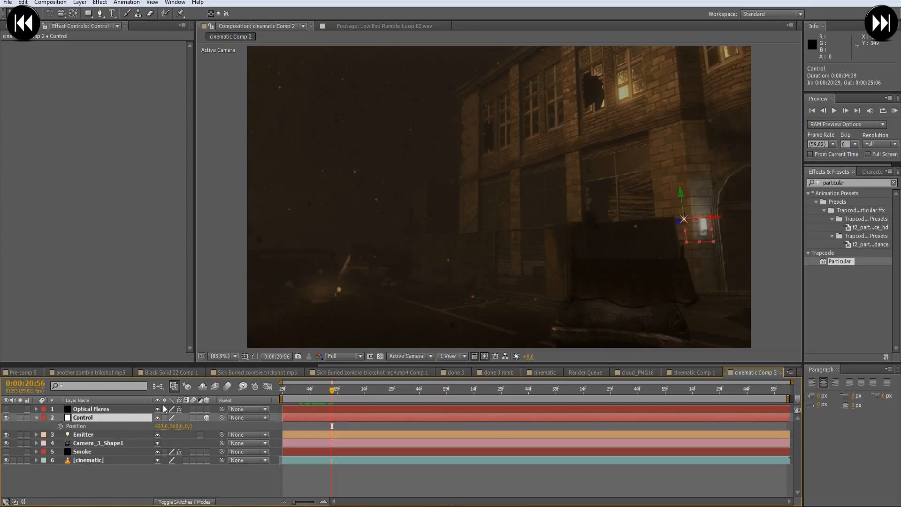
left_click(357, 389)
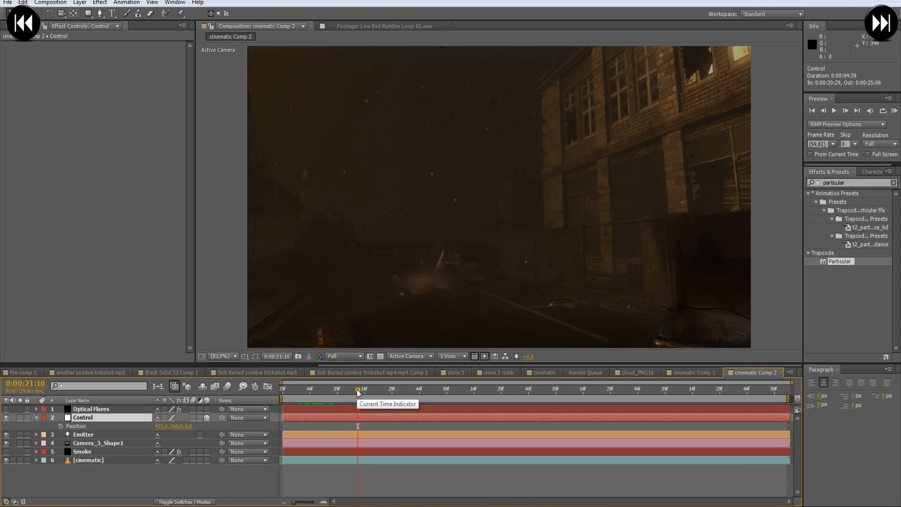
left_click_drag(358, 392, 309, 405)
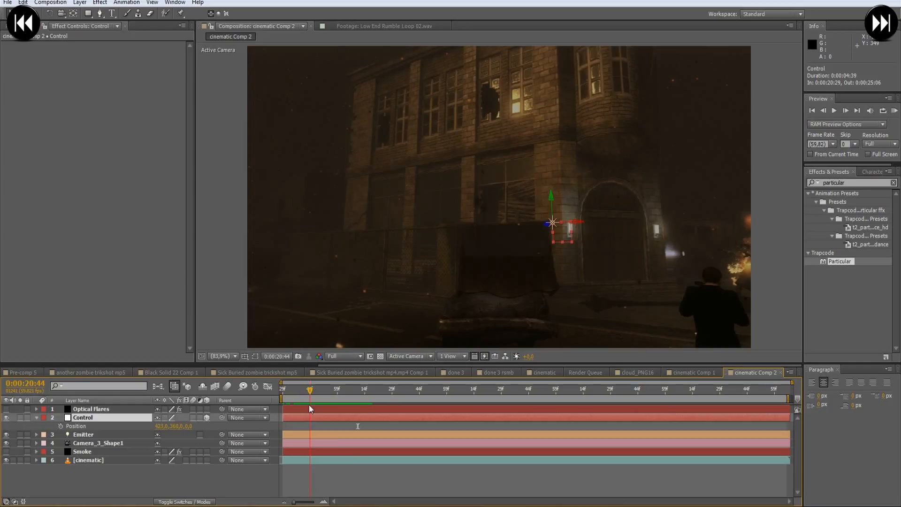
left_click(367, 480)
left_click(311, 392)
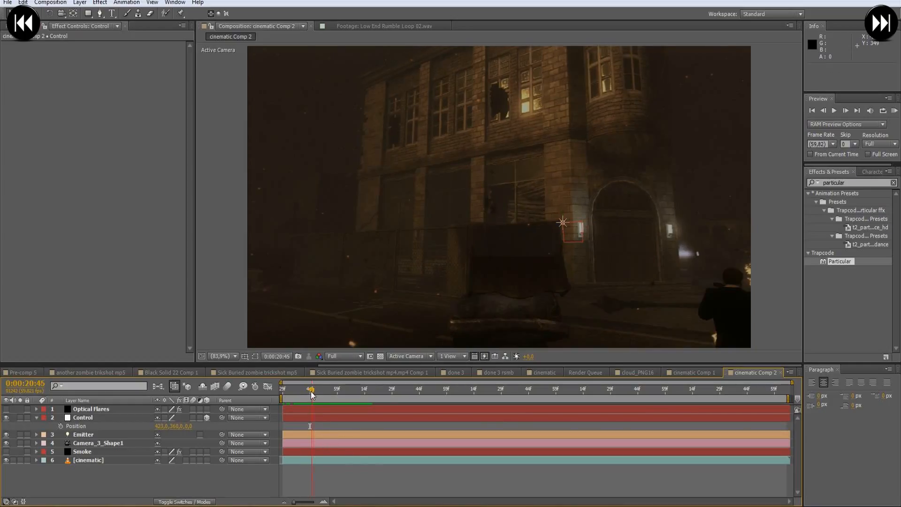
left_click_drag(312, 394, 318, 394)
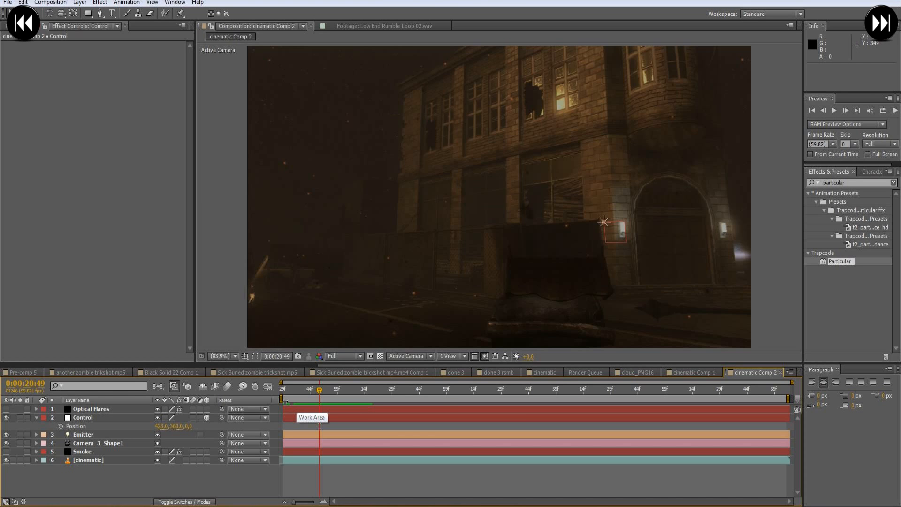
left_click_drag(319, 390, 366, 394)
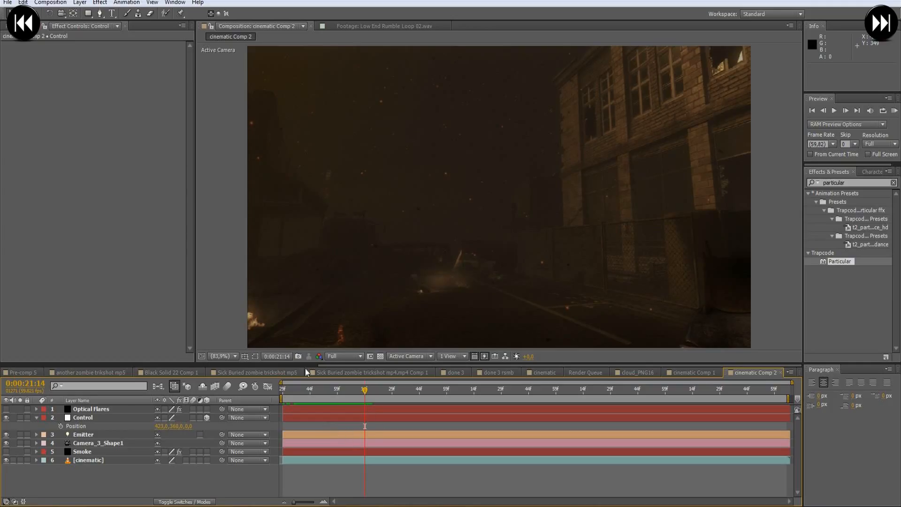
- Copy the Position keyframes of Null 10 in cinematic Comp 1
left_click(672, 373)
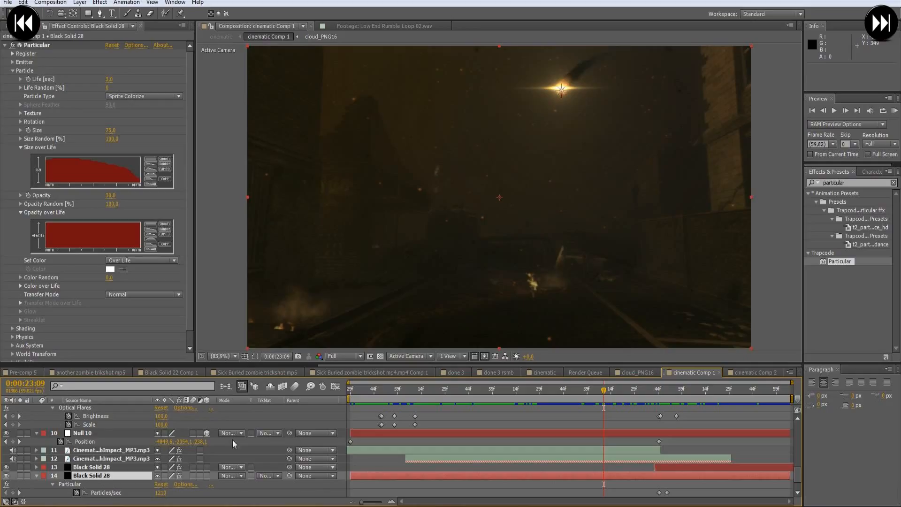
left_click(90, 441)
key("ctrl+c")
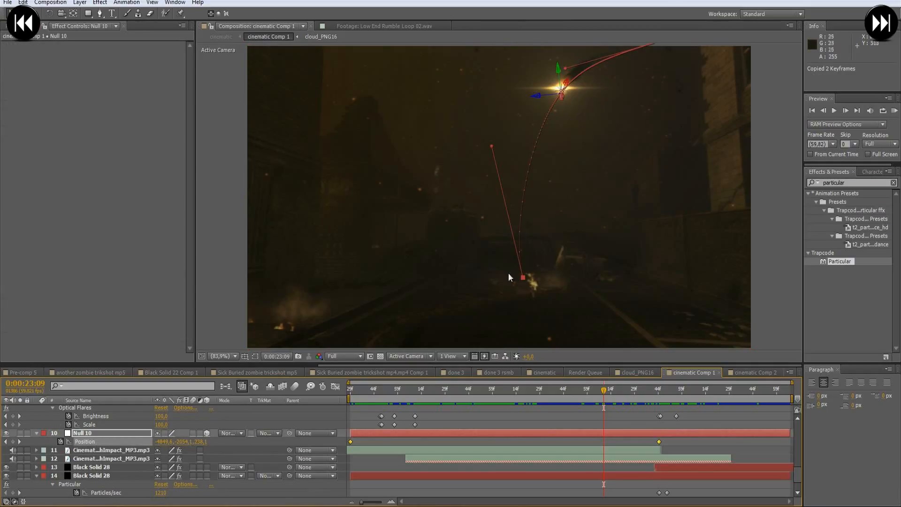
- Paste the copied Position keyframes onto the Control null in cinematic Comp 2, starting at 0:00:20:29
left_click(753, 373)
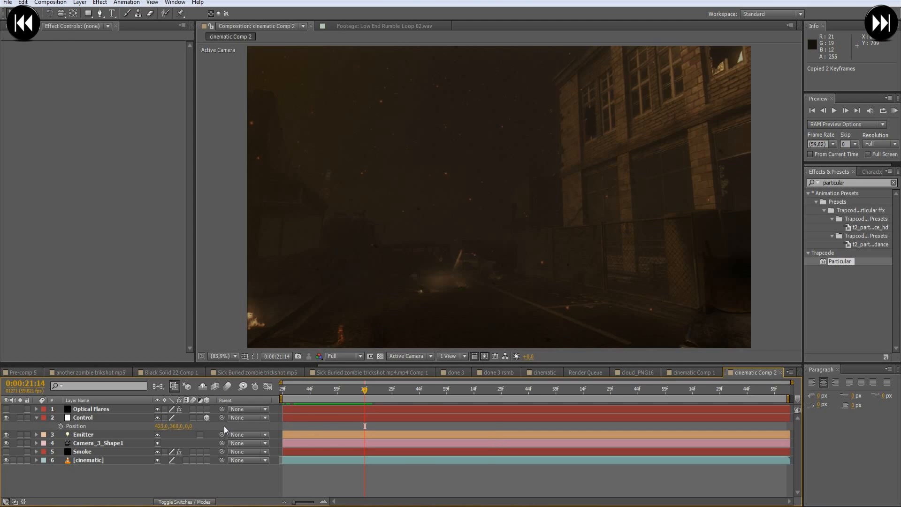
left_click(96, 418)
left_click_drag(289, 392, 381, 390)
key("ctrl+v")
left_click(300, 396)
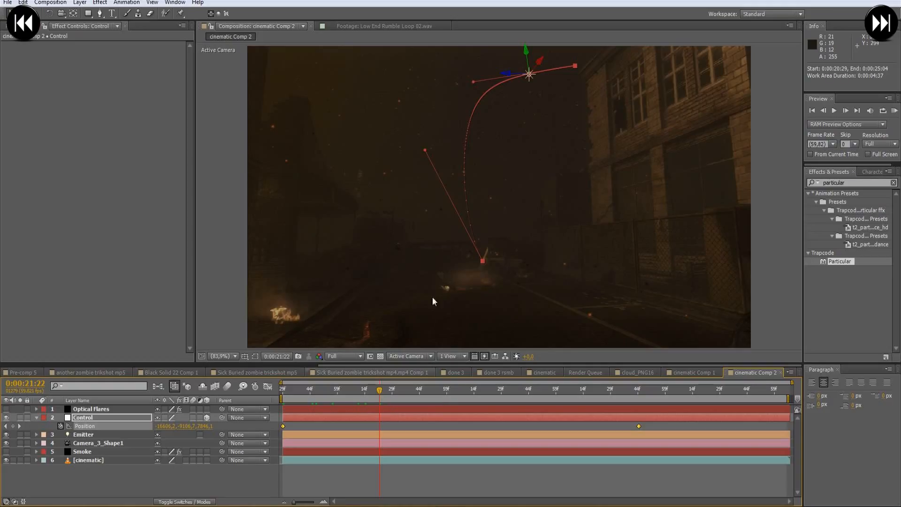
- Scrub through the composition to examine the Control null's motion path up to its last keyframe at 0:00:23:44
mouse_move(381, 388)
left_mouse_down()
mouse_move(292, 396)
mouse_move(387, 395)
left_mouse_up()
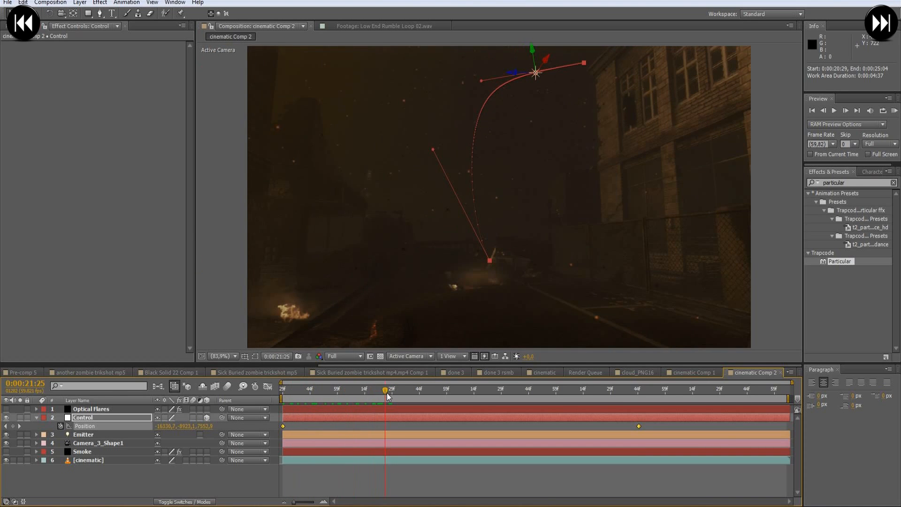
left_click(310, 394)
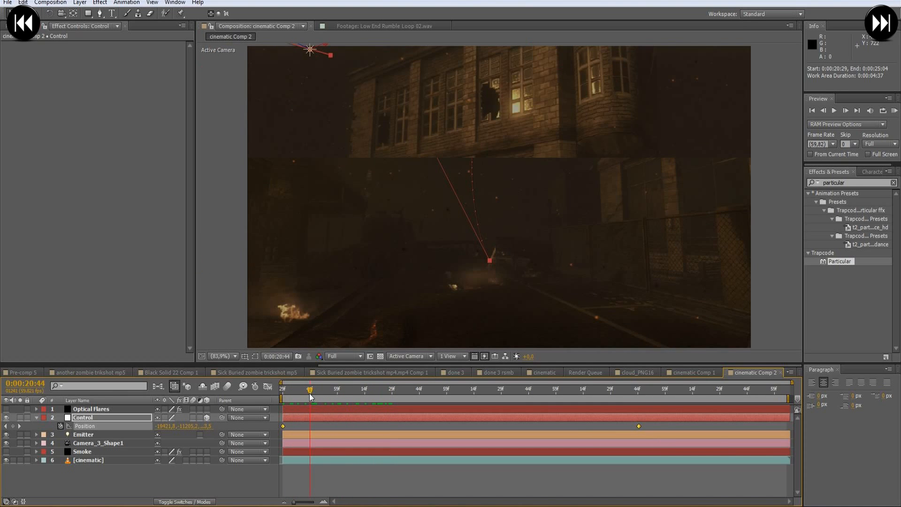
left_click_drag(301, 390, 343, 390)
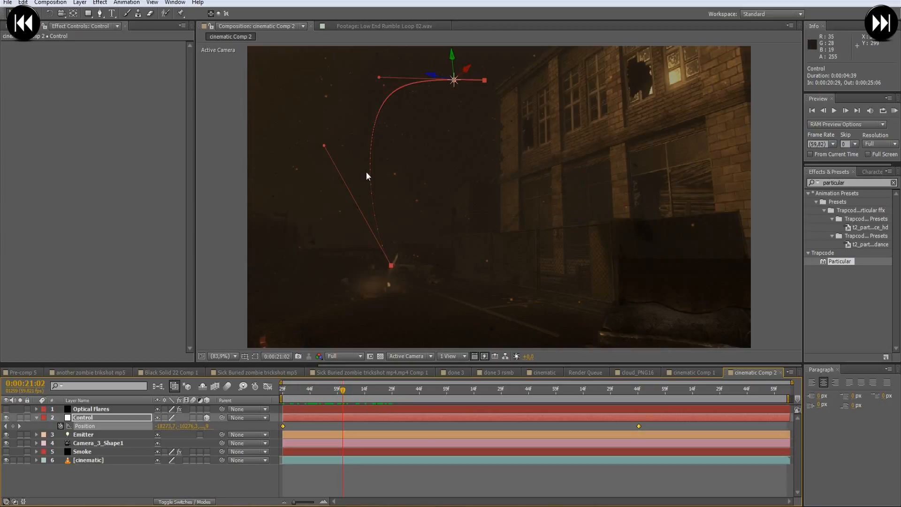
left_click_drag(308, 393, 446, 395)
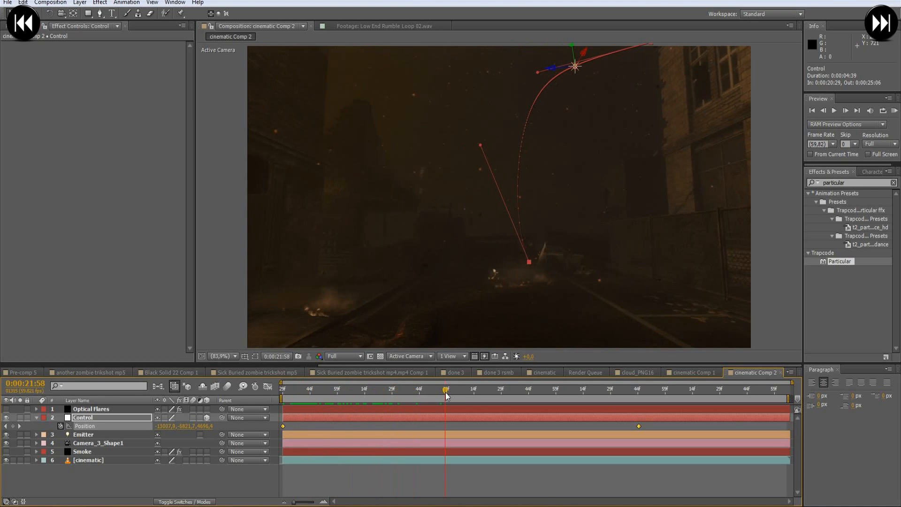
left_click(640, 391)
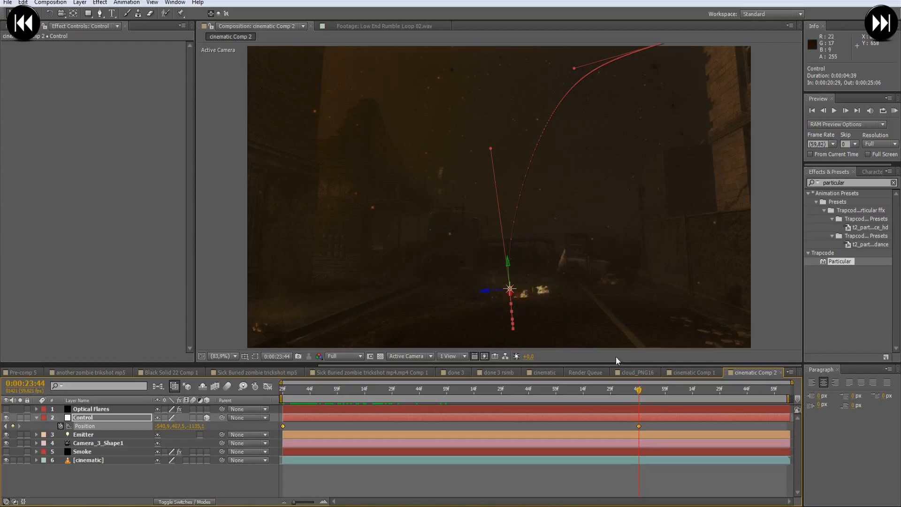
mouse_move(639, 398)
left_mouse_down()
mouse_move(303, 397)
mouse_move(639, 402)
mouse_move(311, 397)
mouse_move(557, 413)
mouse_move(404, 410)
mouse_move(627, 405)
left_mouse_up()
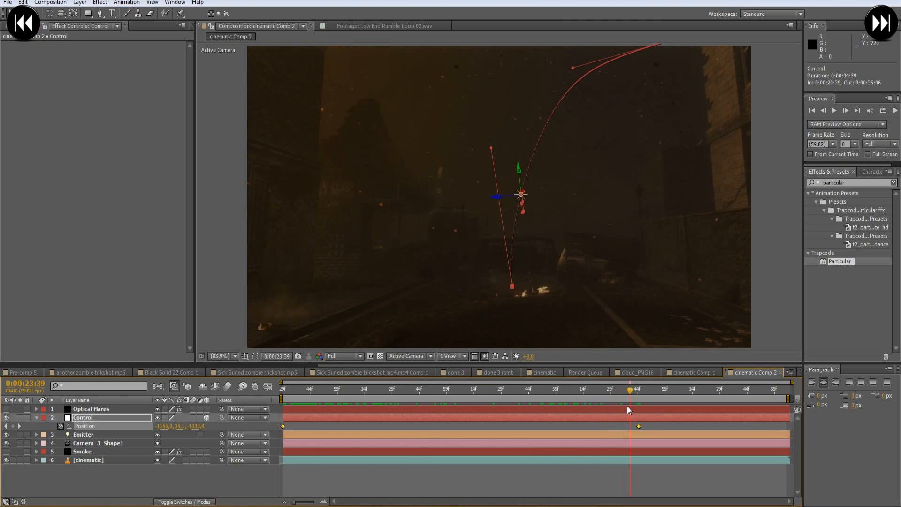
- Bend the Control null's motion path toward the left of the scene with the curve handle at its ground end, checking back to 0:00:21:12
left_click(648, 427)
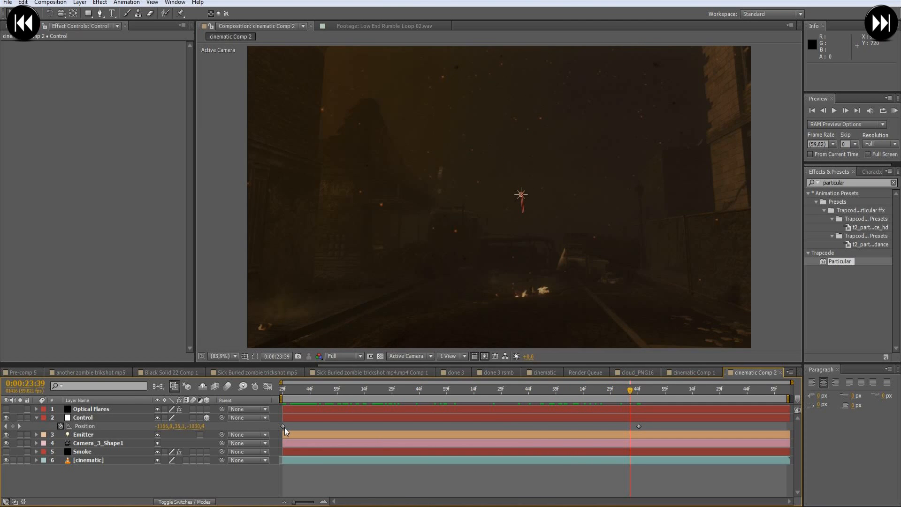
left_click(284, 427)
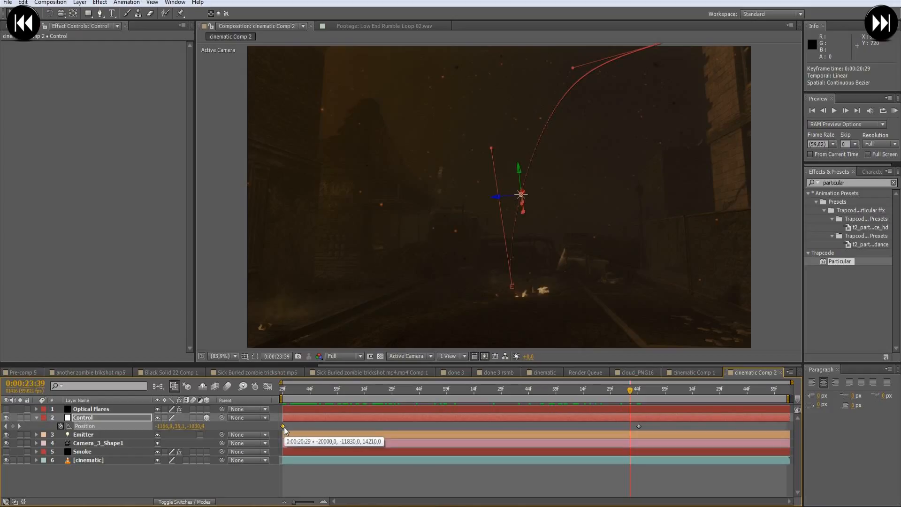
left_click_drag(491, 147, 438, 171)
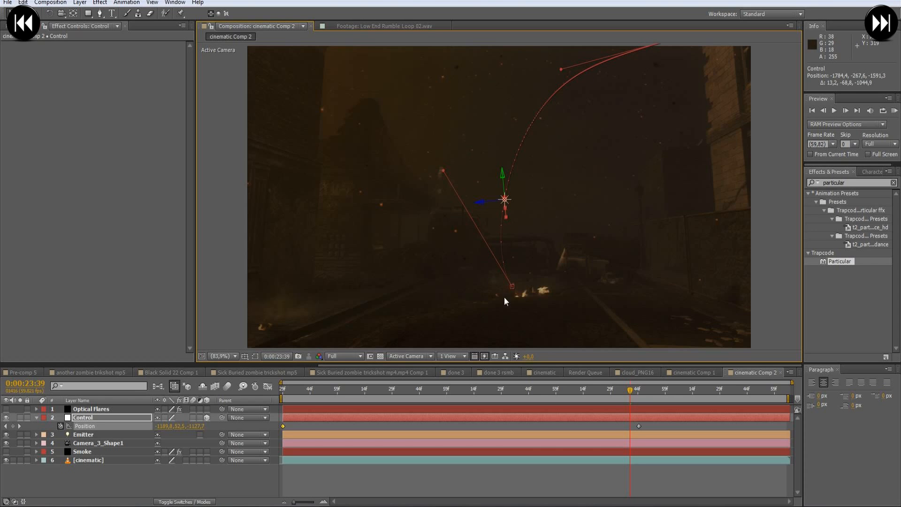
left_click_drag(629, 393, 359, 396)
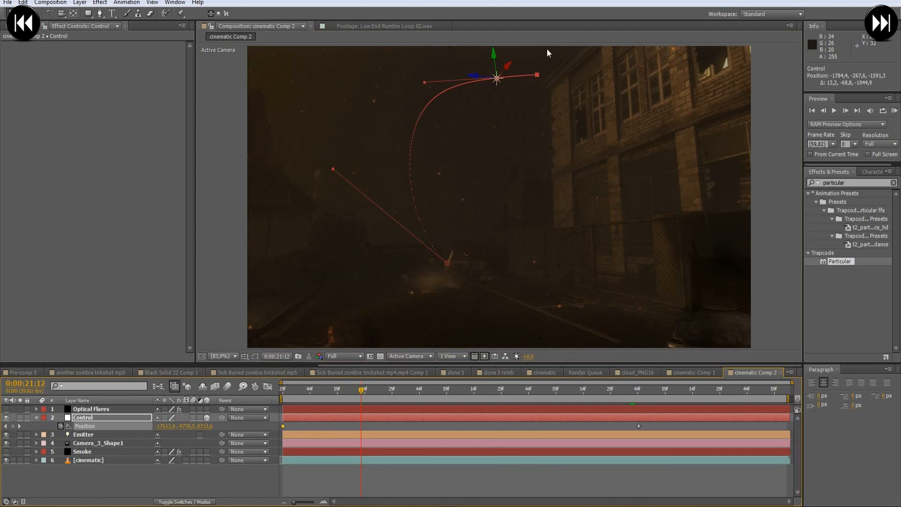
- Move the Control null's first Position keyframe to 0:00:20:54 and place the current time on it
left_click_drag(292, 392, 307, 396)
left_click(315, 427)
left_click_drag(283, 426, 305, 428)
left_click_drag(314, 393, 328, 427)
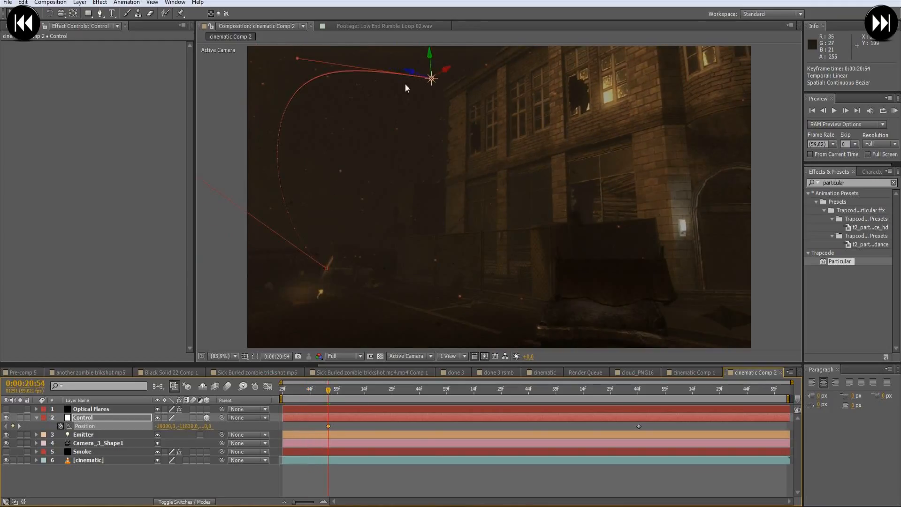
- Reposition the Control null at its first keyframe to about -20530, -15137.5, 18371, high beside the building's roof edge
left_click_drag(411, 73, 522, 79)
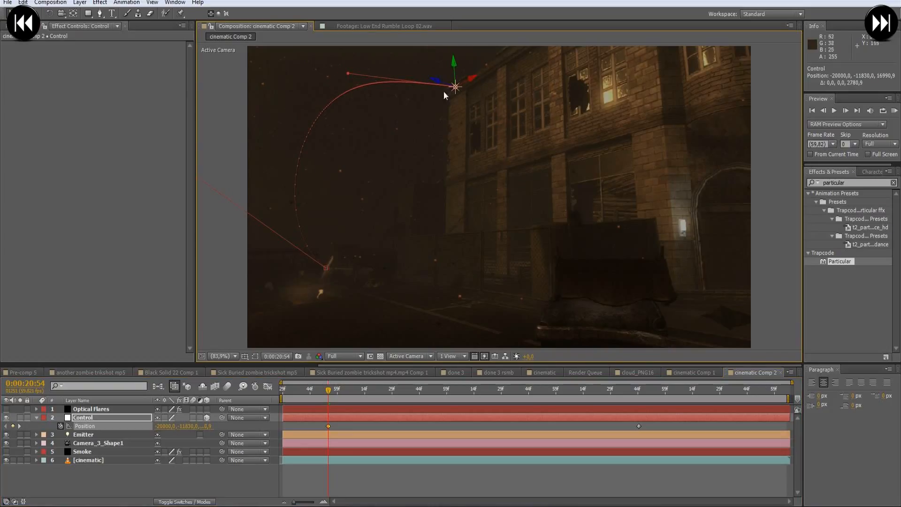
left_click_drag(164, 426, 139, 430)
left_click_drag(453, 75, 462, 26)
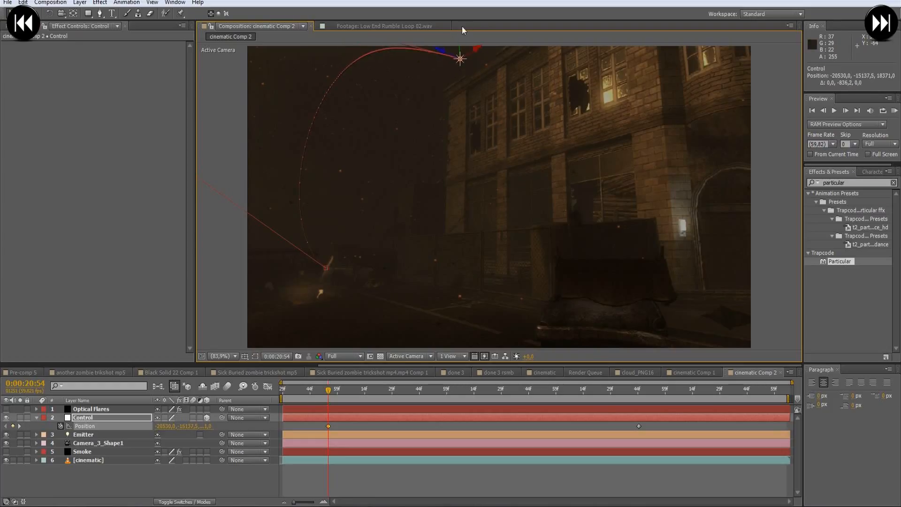
- Reshape the Control null's motion path with both curve handles so it falls in a smoother, gentler arc
key("comma")
key("comma")
left_click_drag(416, 102, 367, 142)
left_click_drag(295, 173, 352, 174)
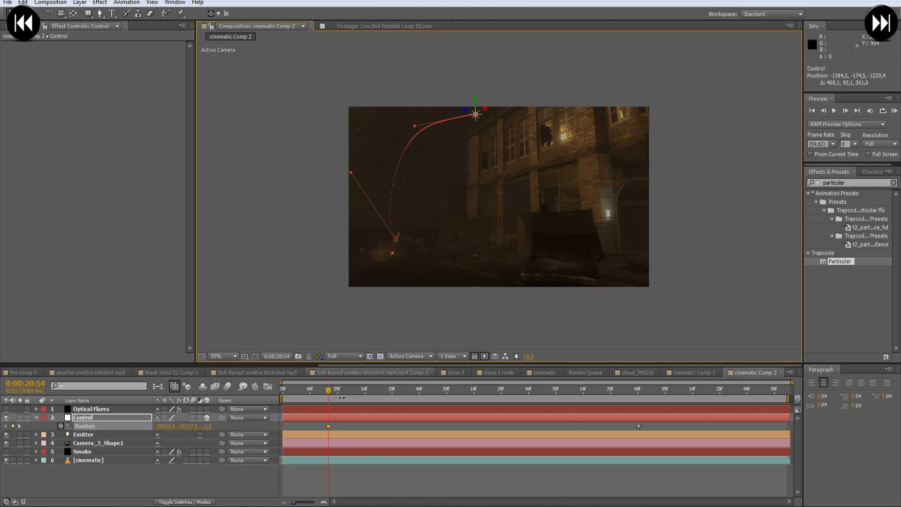
- Return the Control null's first Position keyframe to 0:00:20:29 and check the path at 0:00:20:58
left_click(325, 426)
left_click_drag(329, 425, 283, 429)
left_click_drag(300, 389, 336, 396)
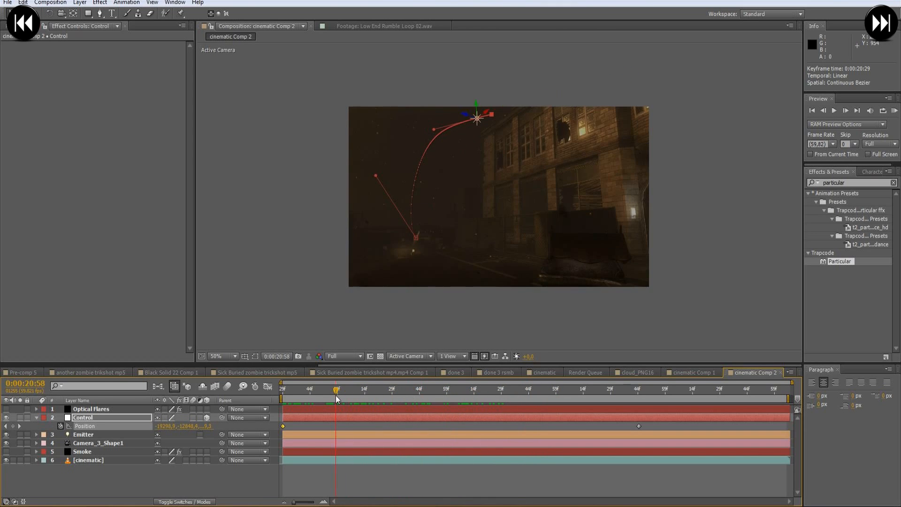
- Set the Y position of the Control null's first keyframe to -13140 px and fit the composition in the viewer
double_click(283, 426)
left_click_drag(68, 26, 159, 27)
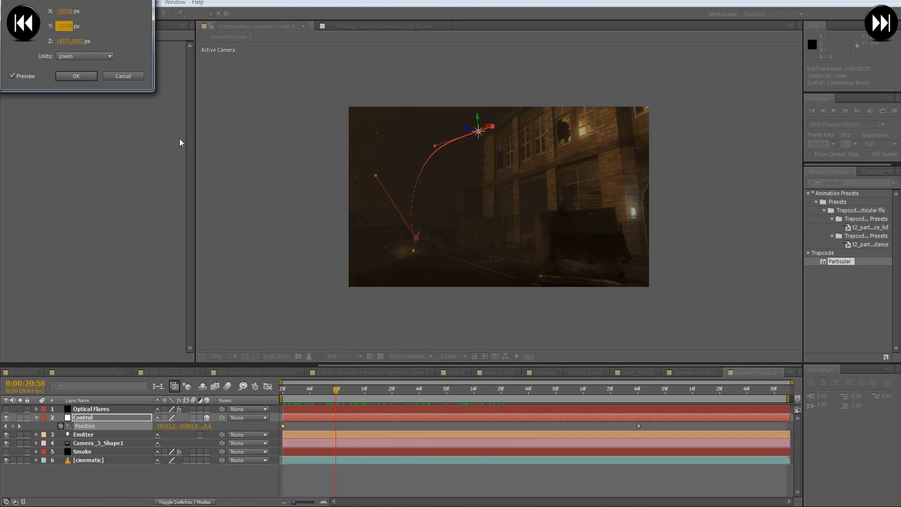
key("Return")
left_click(218, 357)
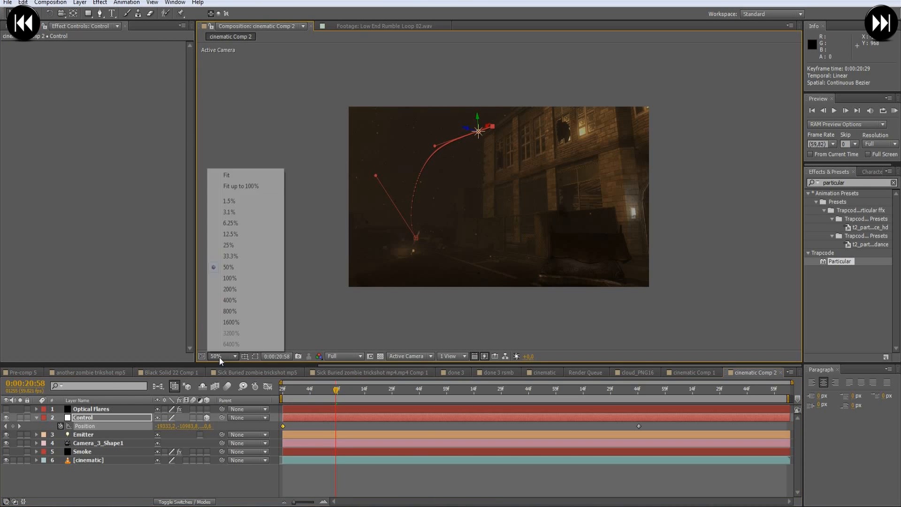
left_click(242, 187)
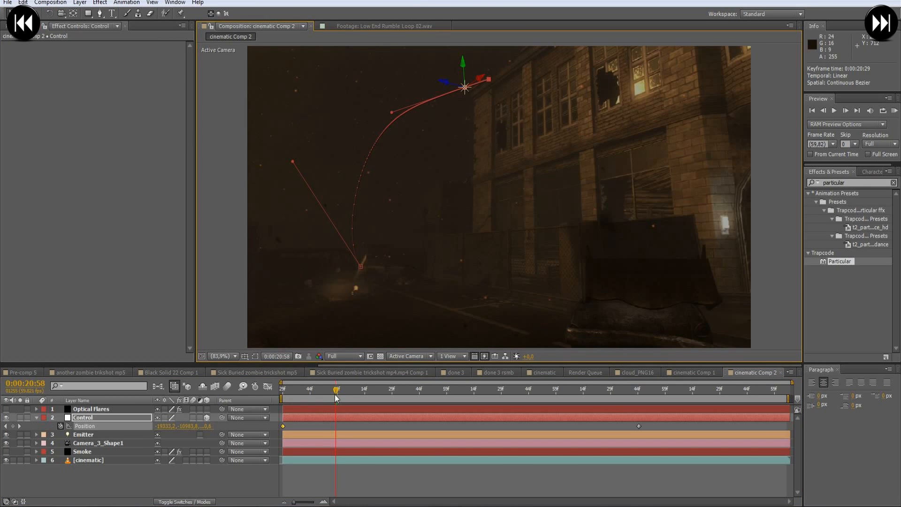
- Show the Optical Flares layer at 0:00:23:52, where the Control null has reached the ground
left_click_drag(334, 393, 654, 384)
left_click(613, 438)
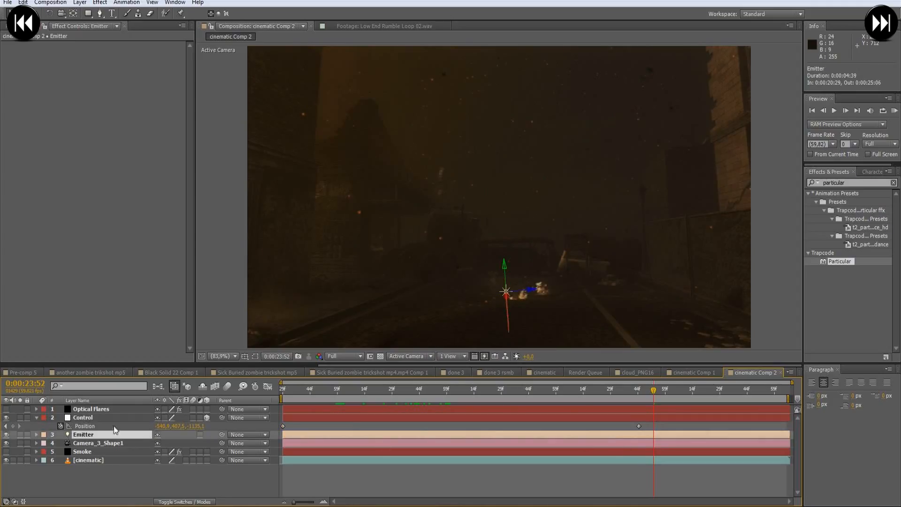
left_click(81, 410)
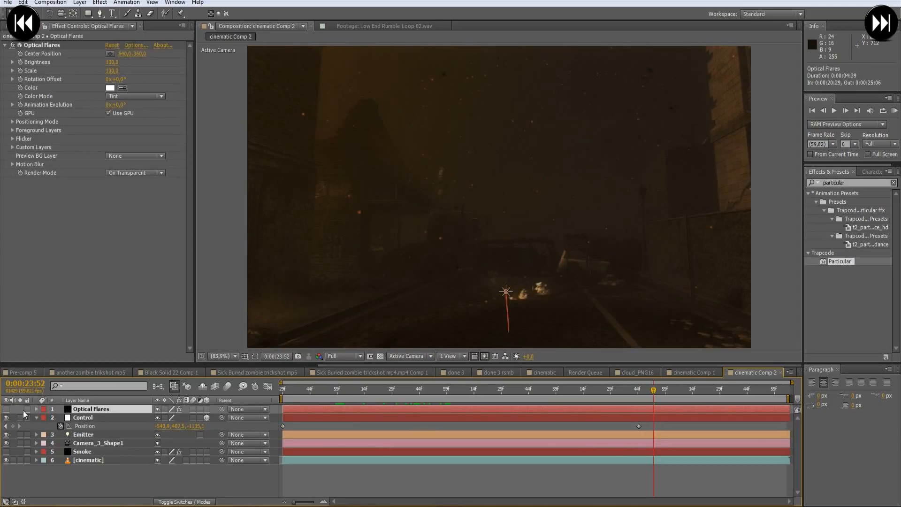
left_click(6, 410)
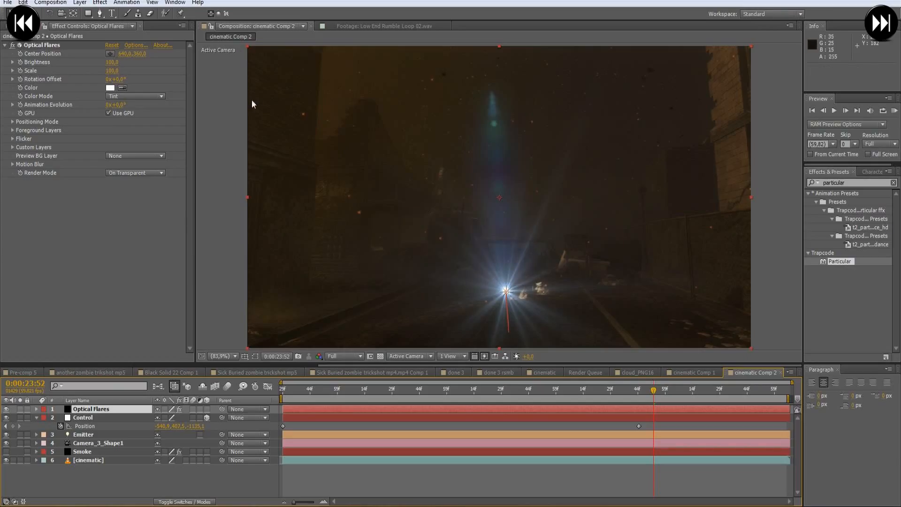
- Replace the lens flare with the comet preset from the _Custom Presets folder and apply it to the Optical Flares effect
left_click(136, 47)
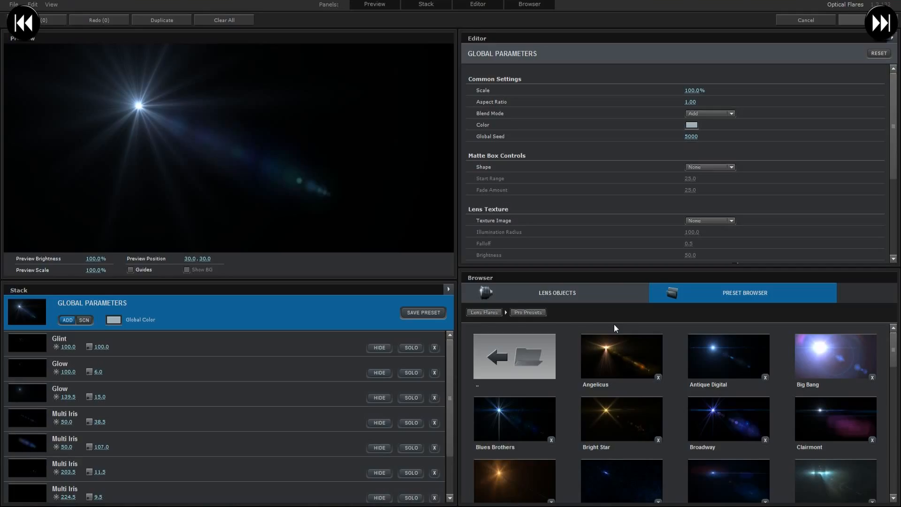
scroll(694, 358, "down", 10)
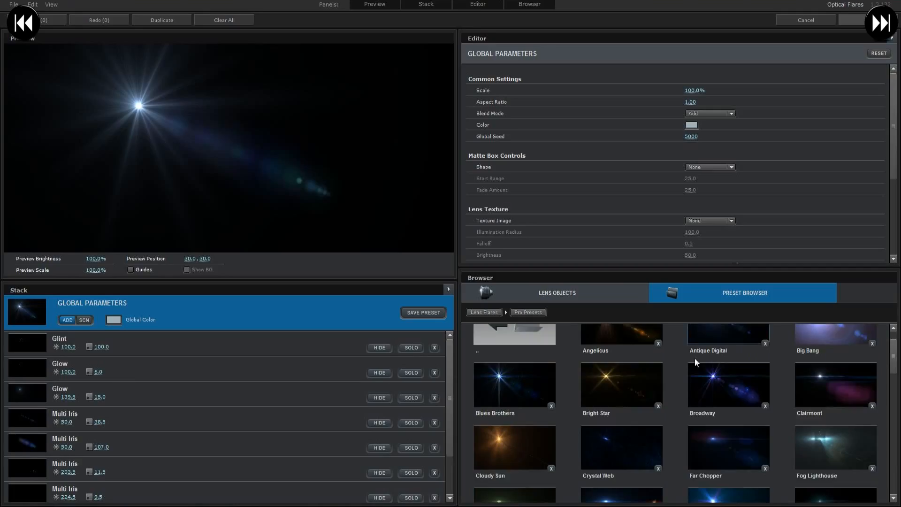
scroll(675, 365, "down", 3)
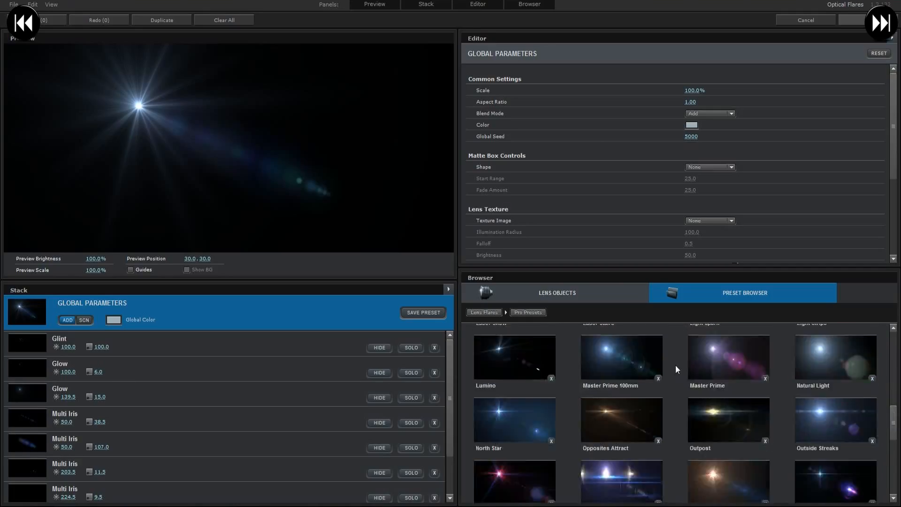
scroll(518, 339, "up", 12)
left_click(526, 351)
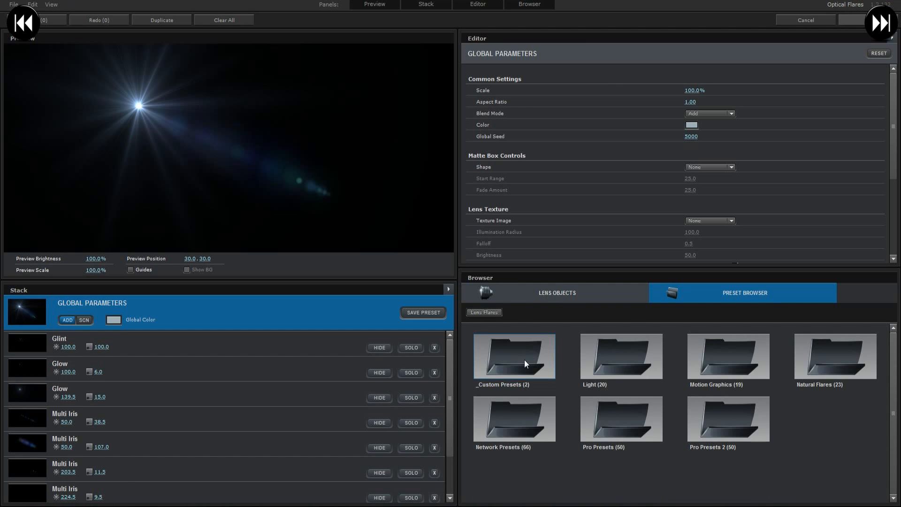
left_click(525, 359)
left_click(638, 356)
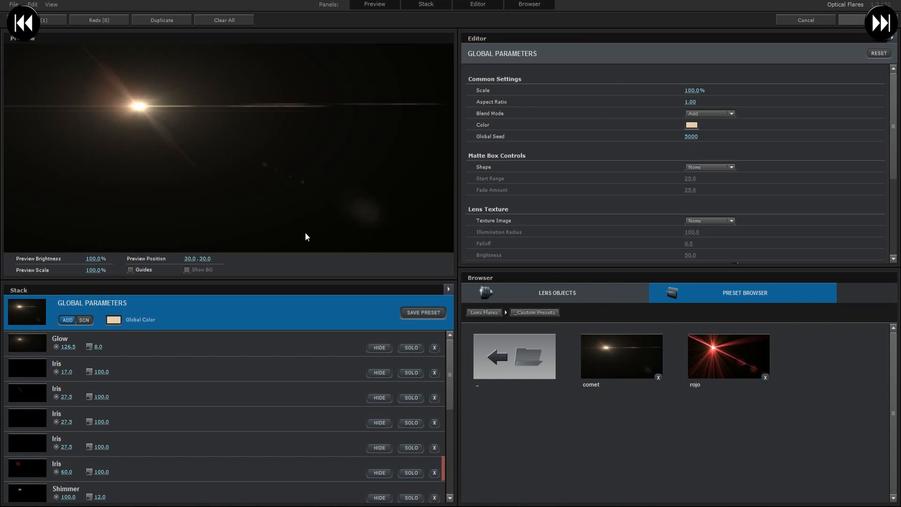
left_click(860, 19)
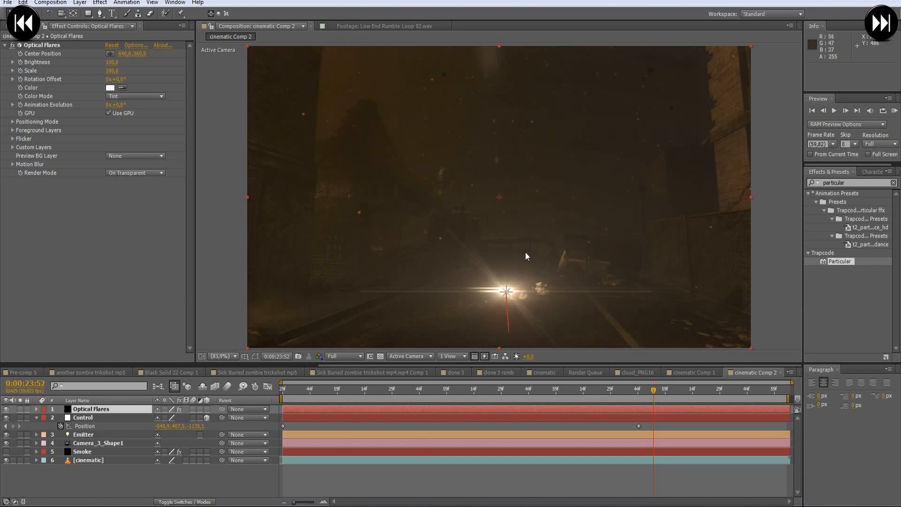
- Tint the Optical Flares effect light orange with the color FFBDA3
left_click(111, 89)
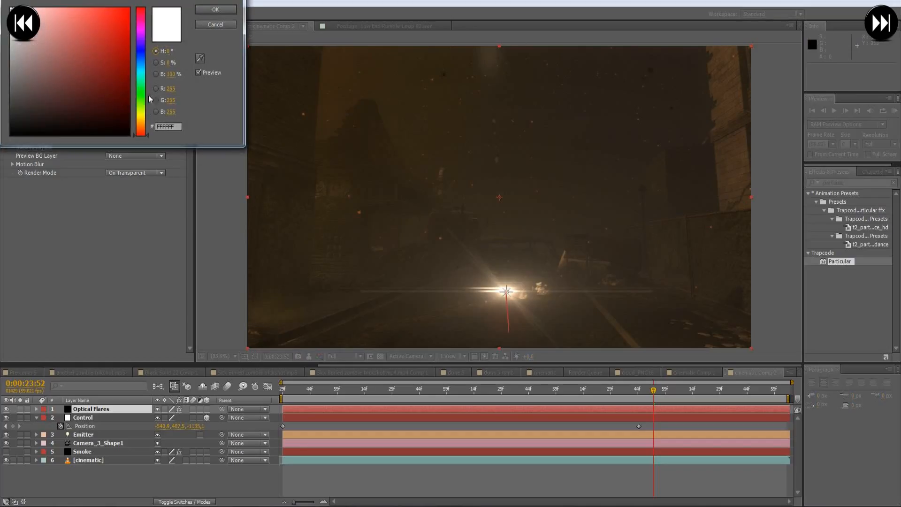
left_click_drag(144, 134, 143, 127)
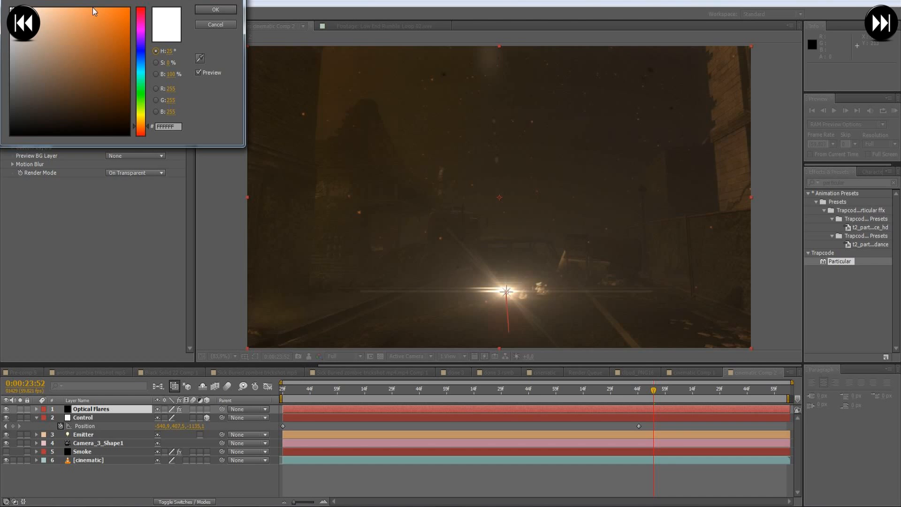
left_click_drag(92, 8, 50, 5)
left_click_drag(115, 95, 200, 0)
mouse_move(54, 9)
left_mouse_down()
mouse_move(35, 8)
mouse_move(53, 5)
left_mouse_up()
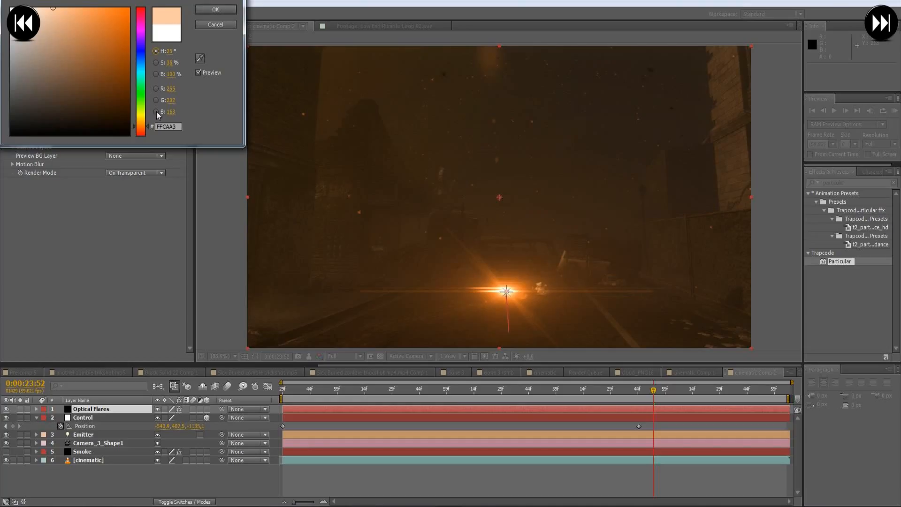
left_click(144, 131)
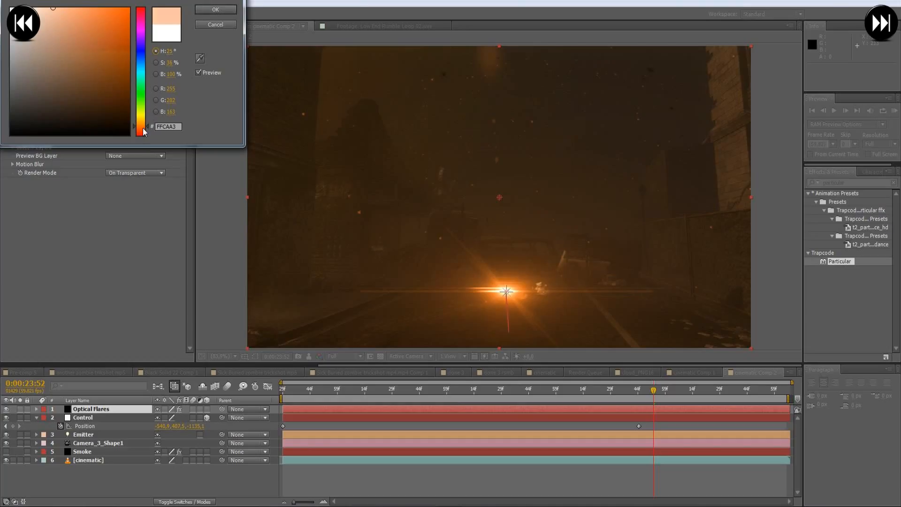
left_click(215, 10)
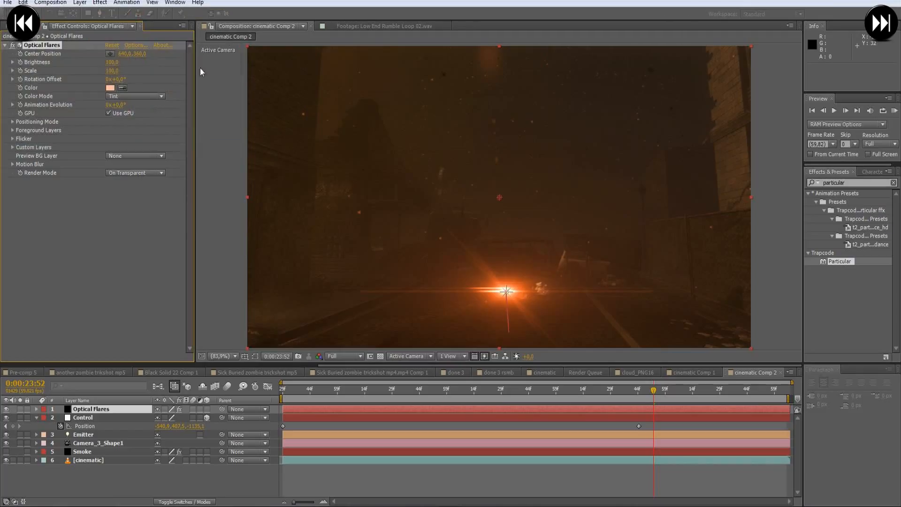
- Try an Optical Flares scale of 200, settle on 150, and check the flare at 0:00:22:06
left_click(113, 71)
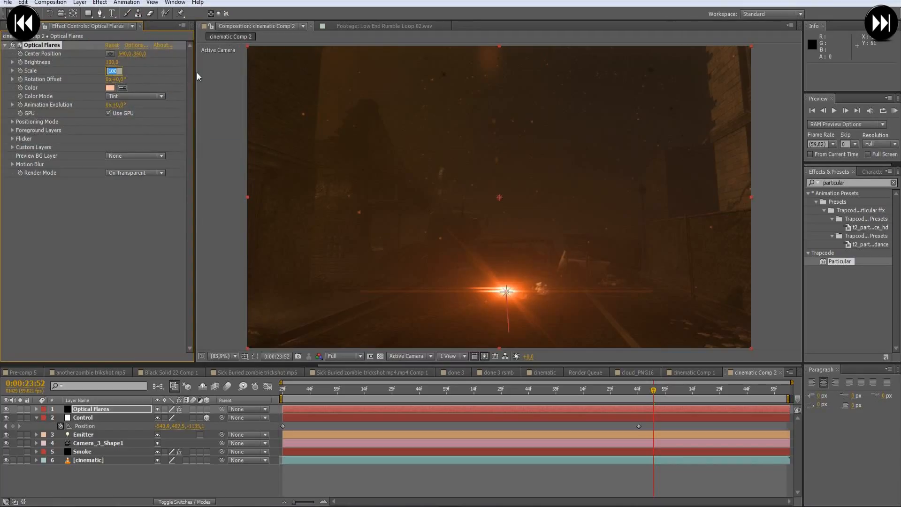
type("200")
key("Return")
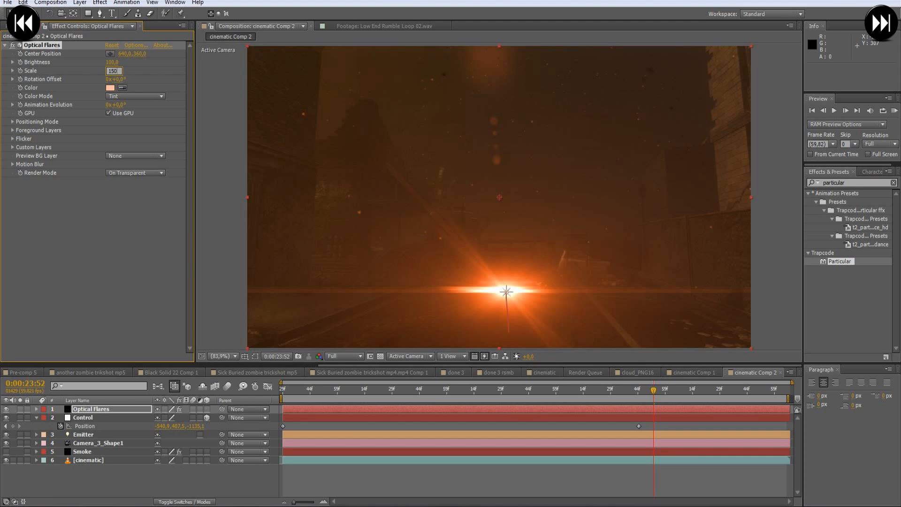
key("Return")
left_click_drag(498, 392, 456, 399)
- Hide the Optical Flares layer, show the Smoke layer, and view its particle trail at 0:00:23:47
left_click(5, 45)
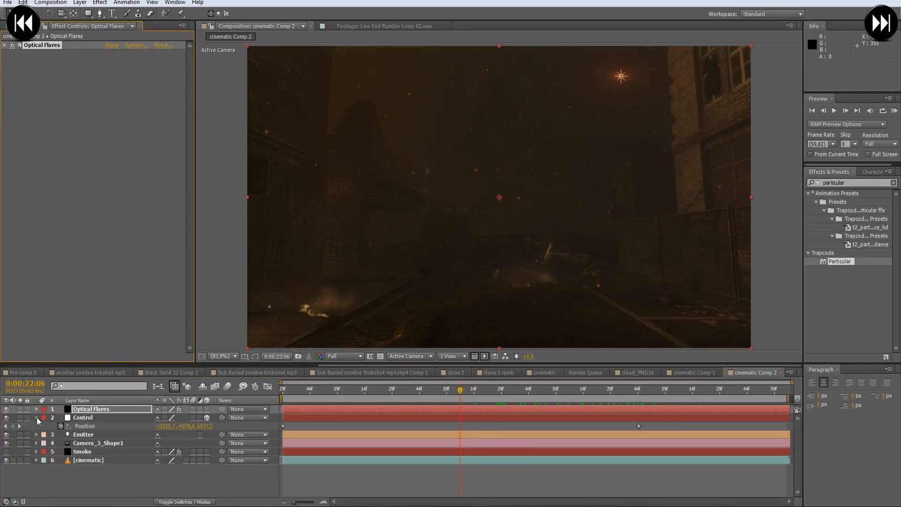
left_click(36, 418)
left_click(6, 409)
left_click(6, 442)
left_click(82, 443)
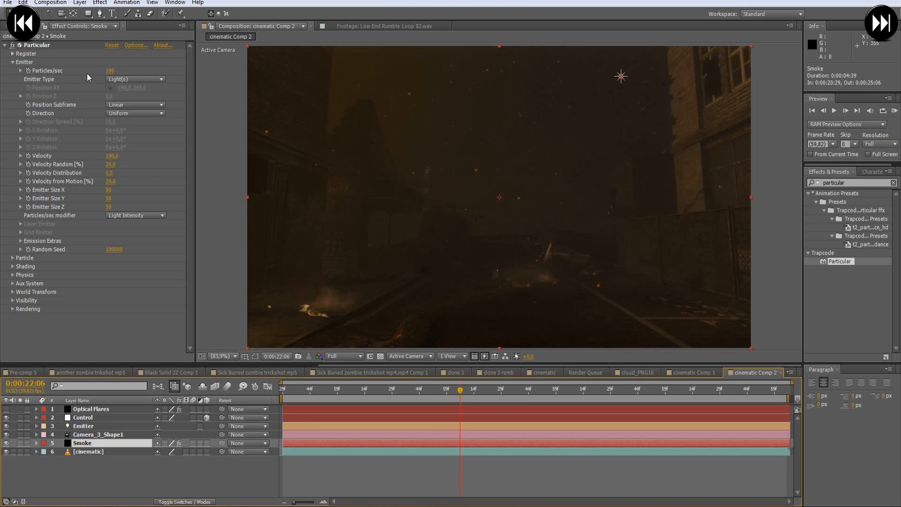
left_click_drag(469, 390, 645, 391)
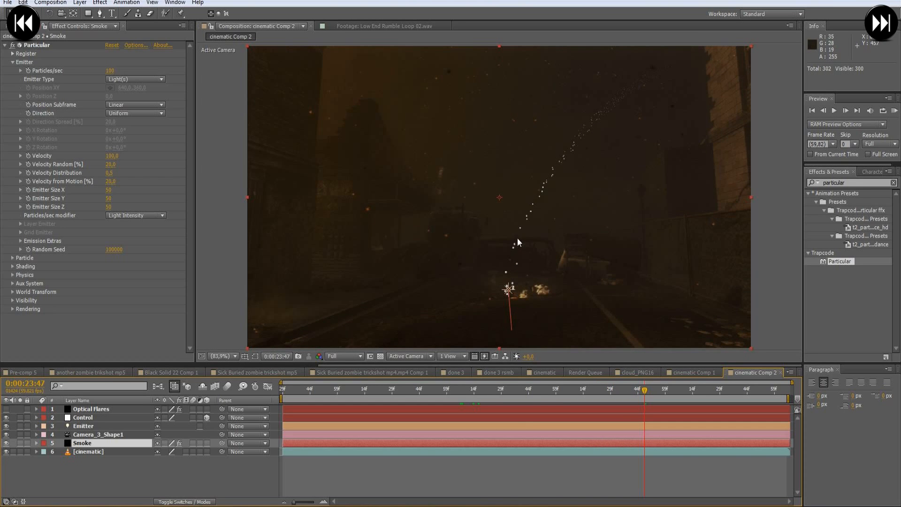
left_click(128, 267)
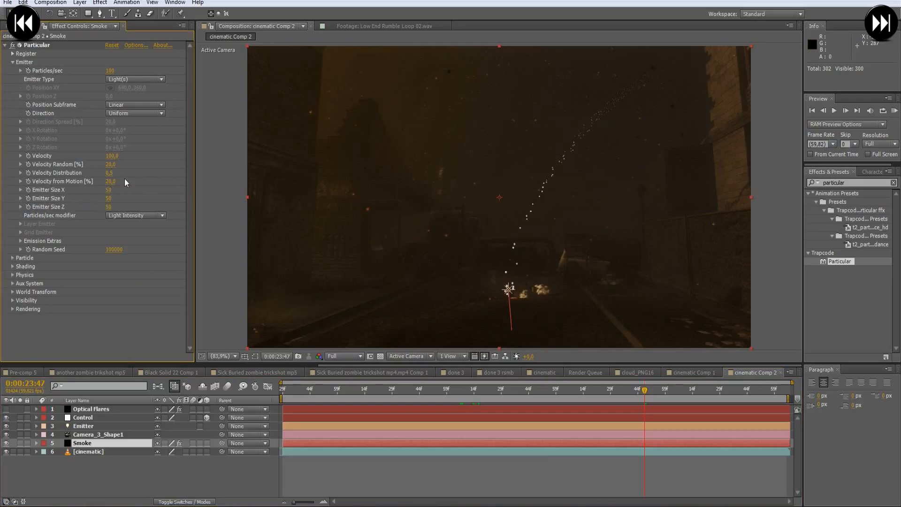
- Set the Smoke emitter's Velocity to 5 and its Velocity Random, Velocity Distribution and Velocity from Motion to 0
left_click(115, 156)
type("5")
key("Tab")
type("0")
key("Tab")
type("0")
key("Tab")
type("0")
key("Return")
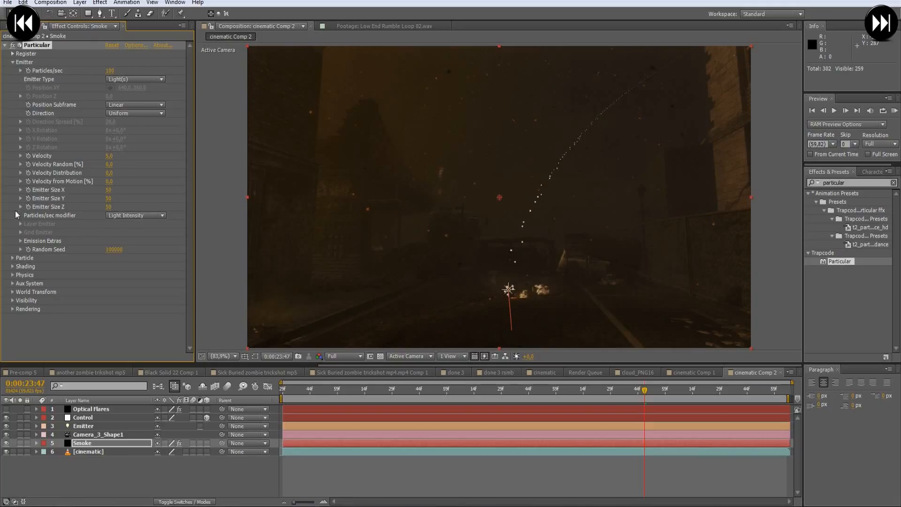
- Set the Life Random of the Smoke layer's Particular particles to 20
left_click(12, 62)
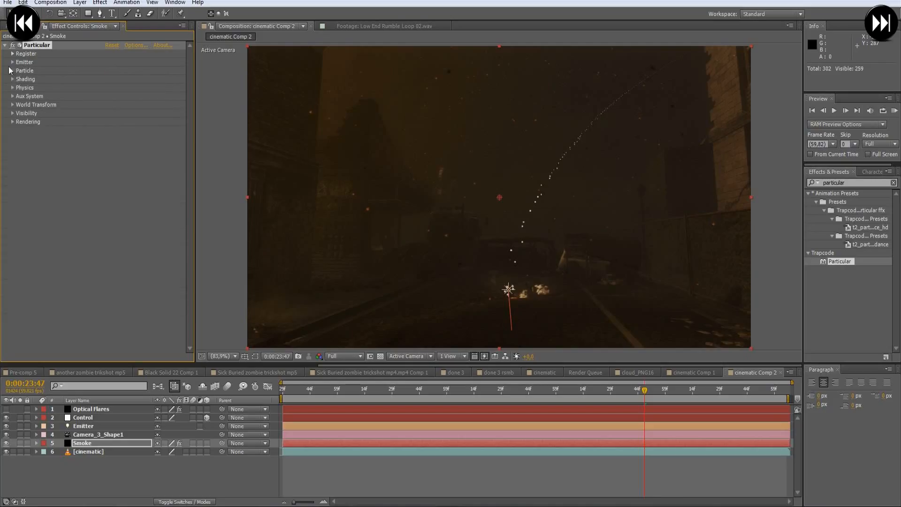
left_click(12, 71)
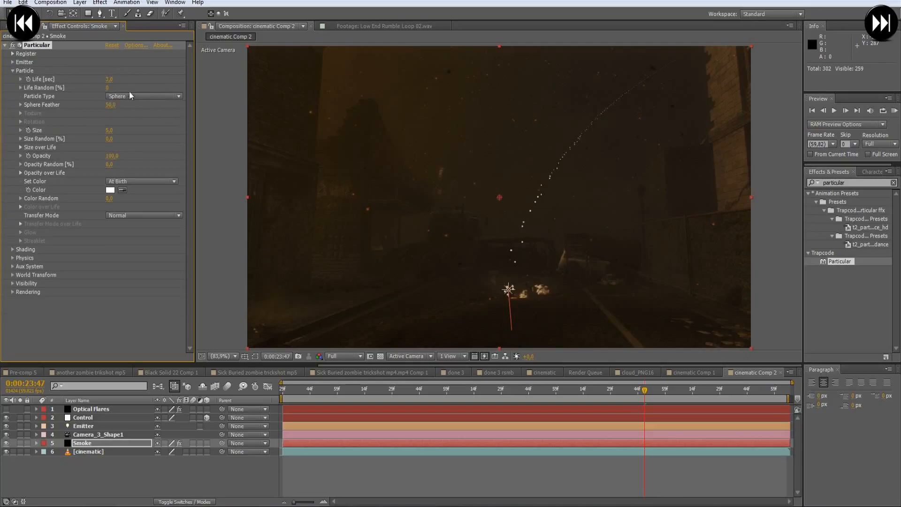
left_click(151, 77)
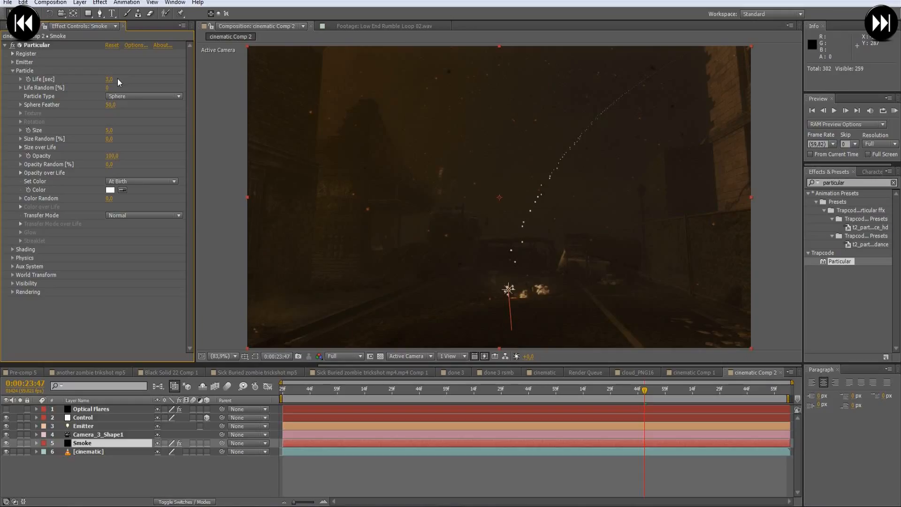
left_click(128, 96)
left_click(134, 86)
left_click(108, 88)
type("20")
key("Return")
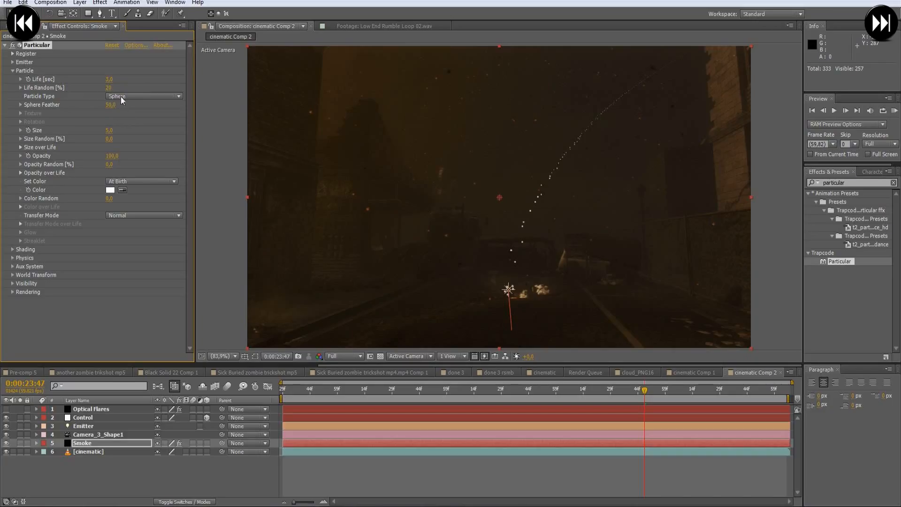
- Change the Smoke particles' Particle Type to Sprite Colorize and open the Texture settings
left_click(134, 96)
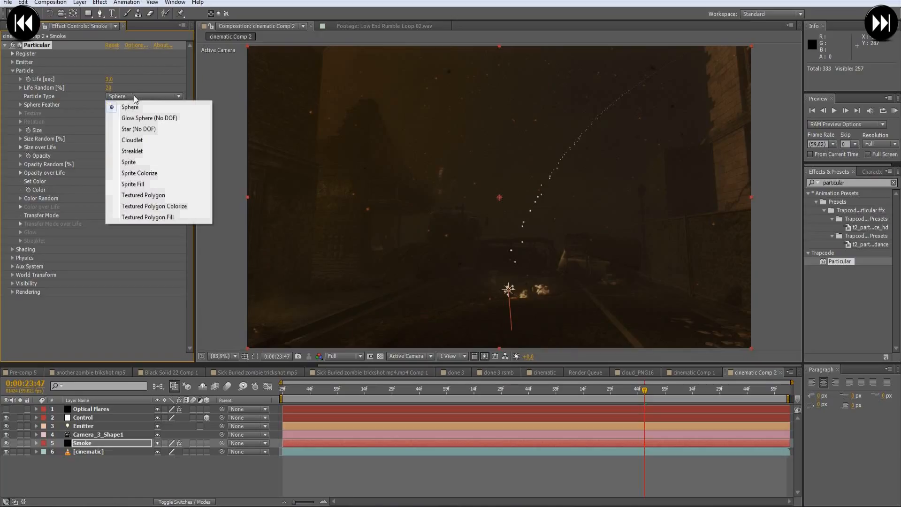
left_click(162, 173)
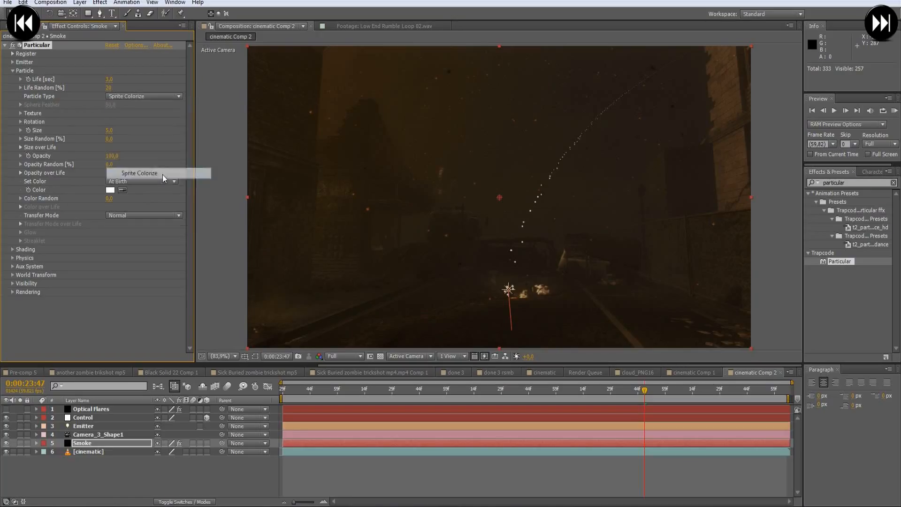
left_click(20, 113)
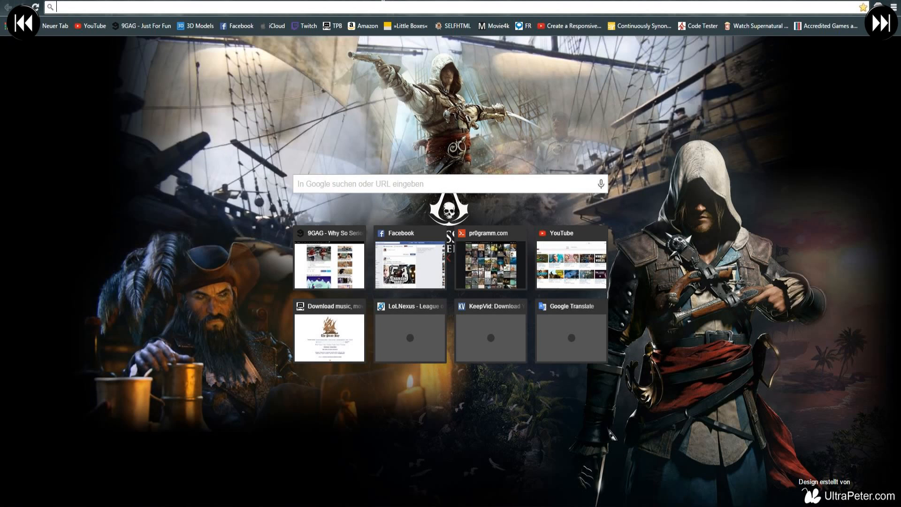
- Switch to the web browser, search for cloud png and show the image results
type("clud")
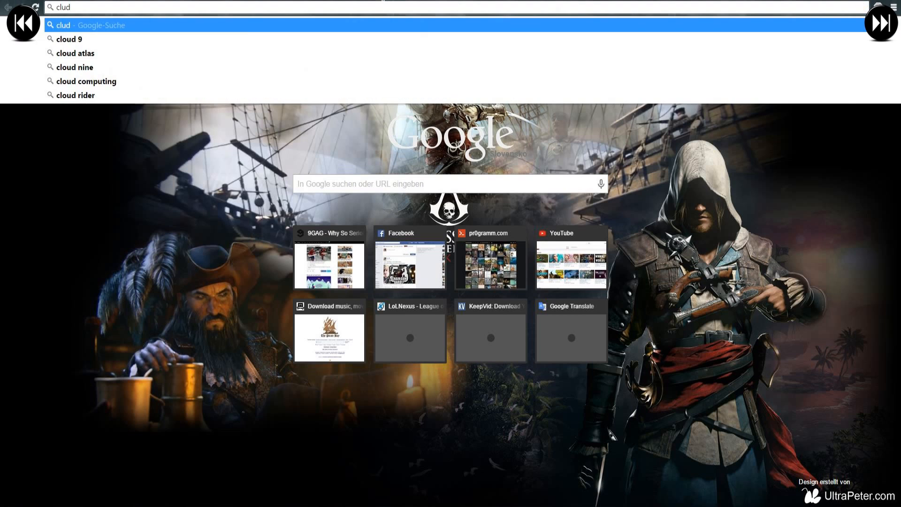
type(" png")
key("Return")
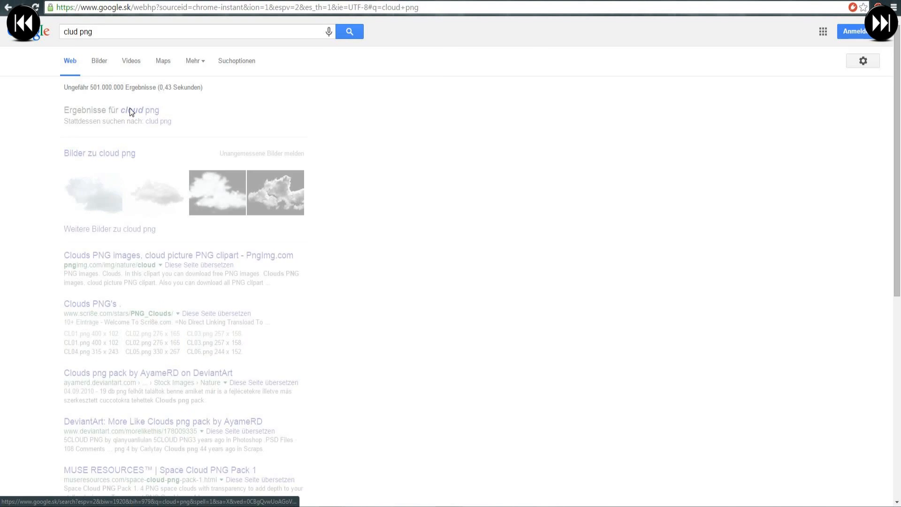
left_click(130, 109)
left_click(108, 75)
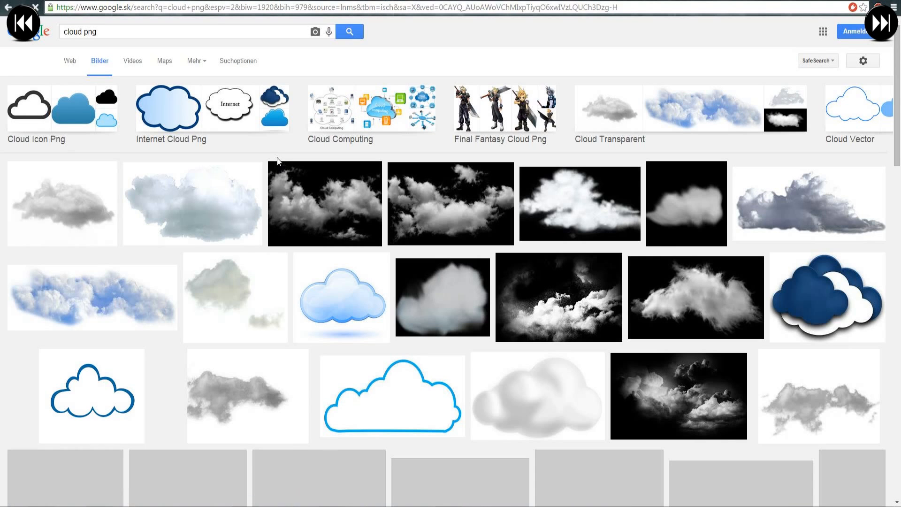
- Browse the cloud image results and preview several candidates suitable as a smoke particle texture
left_click(245, 313)
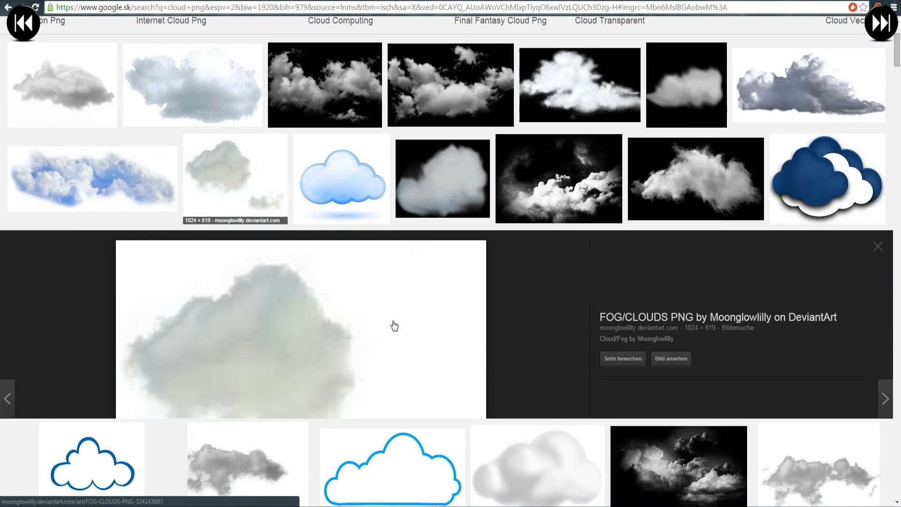
scroll(332, 352, "down", 6)
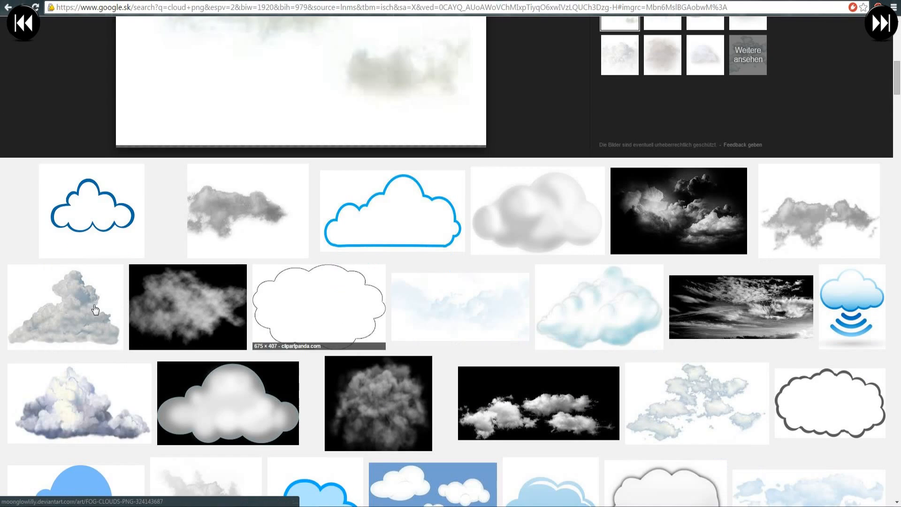
left_click(95, 309)
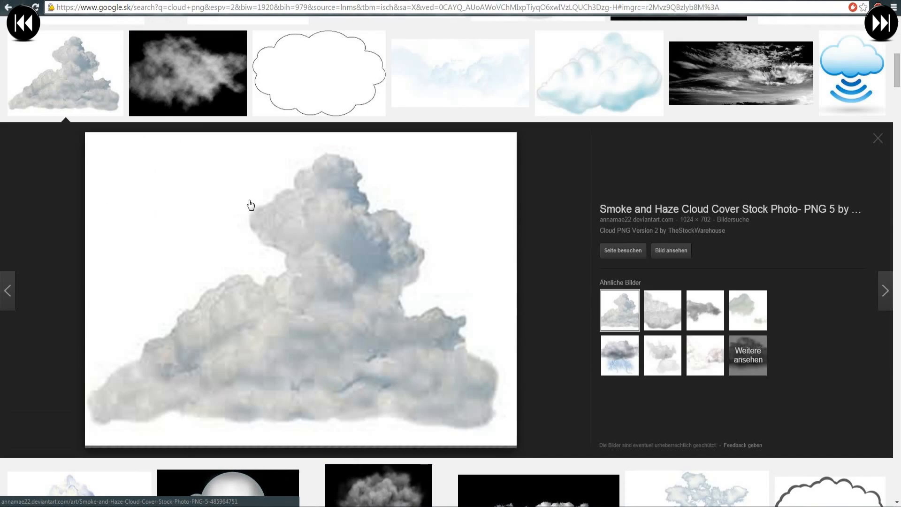
scroll(250, 205, "up", 6)
left_click(231, 276)
scroll(273, 252, "up", 6)
scroll(273, 281, "down", 4)
scroll(291, 280, "up", 7)
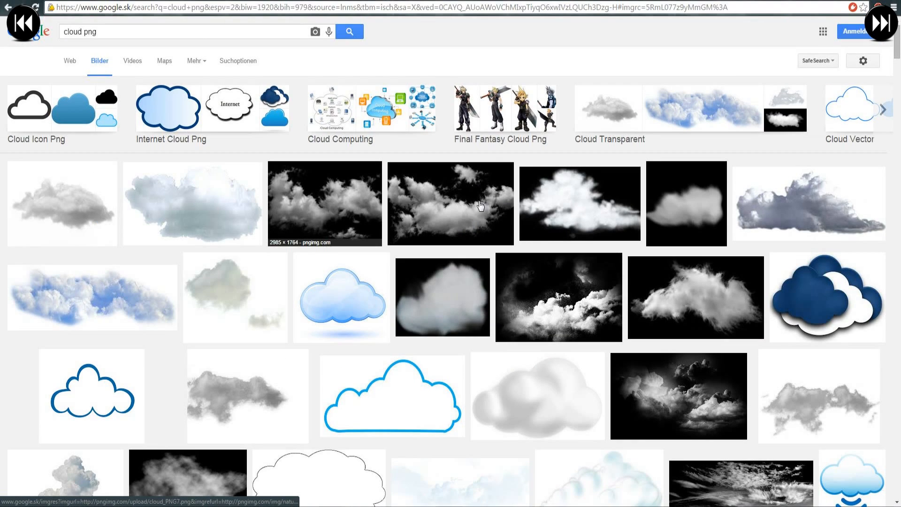
left_click(601, 208)
left_click(676, 101)
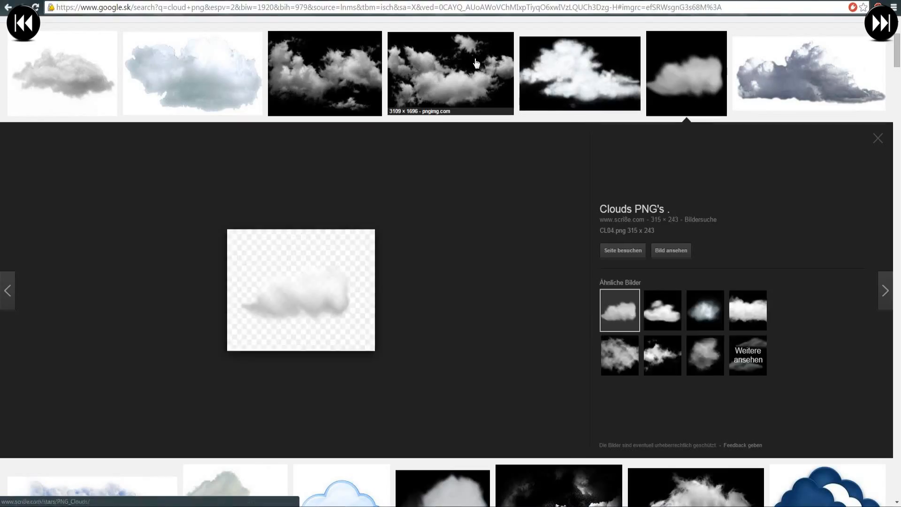
left_click(458, 101)
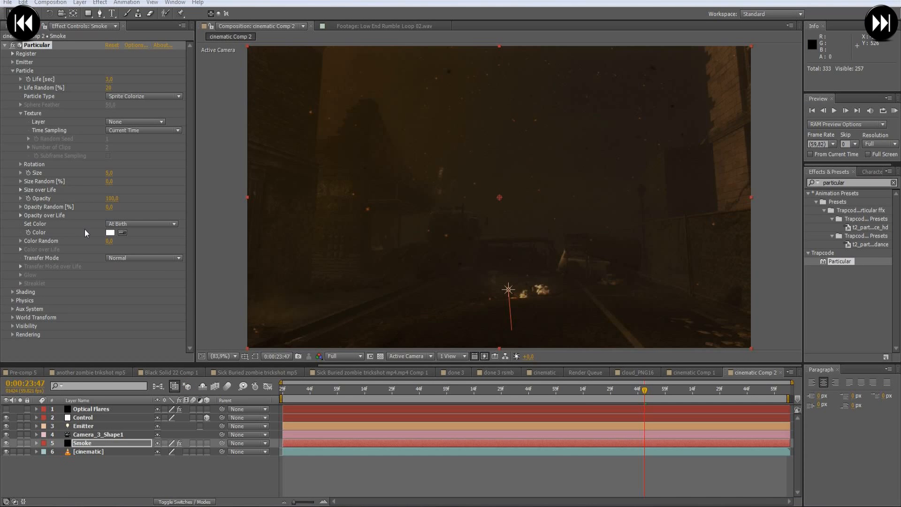
- Return to After Effects, find smoke_cloud.png in the project, and open and scrub through the smoke_cloud composition that contains it
left_click(23, 26)
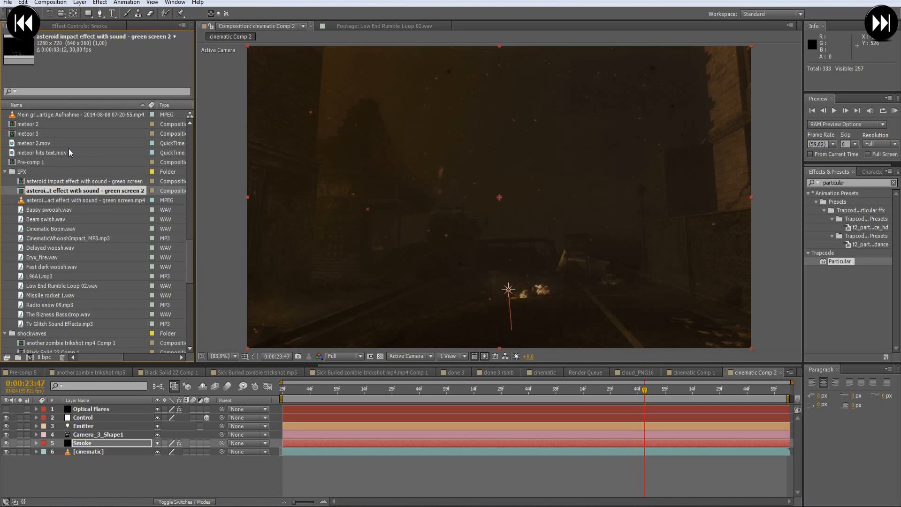
scroll(61, 240, "down", 10)
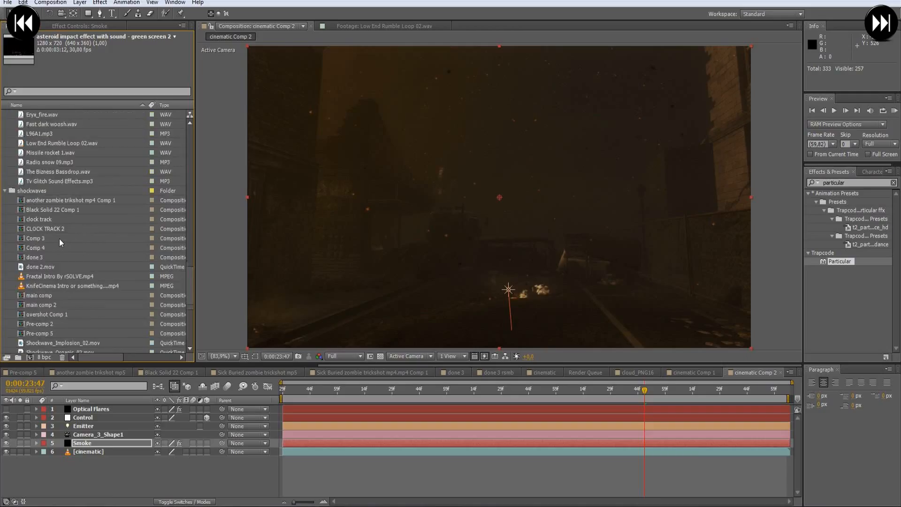
scroll(47, 235, "up", 3)
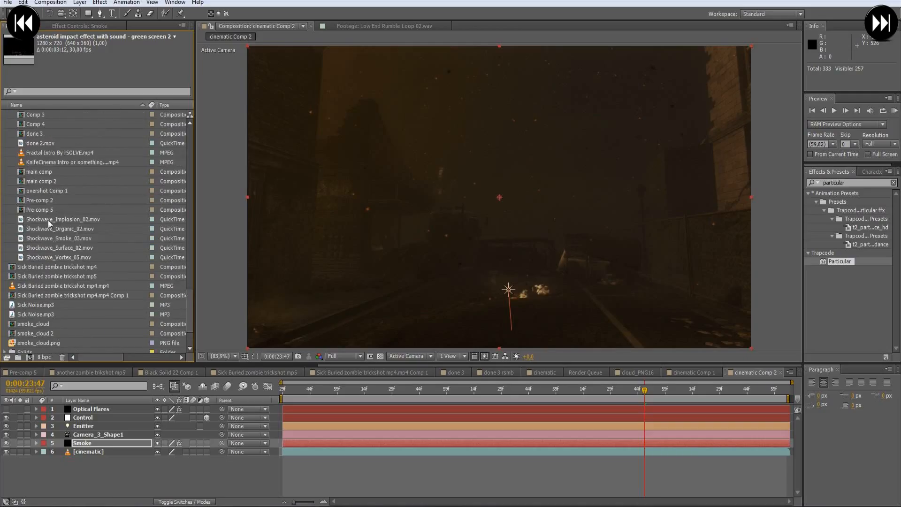
scroll(42, 327, "down", 2)
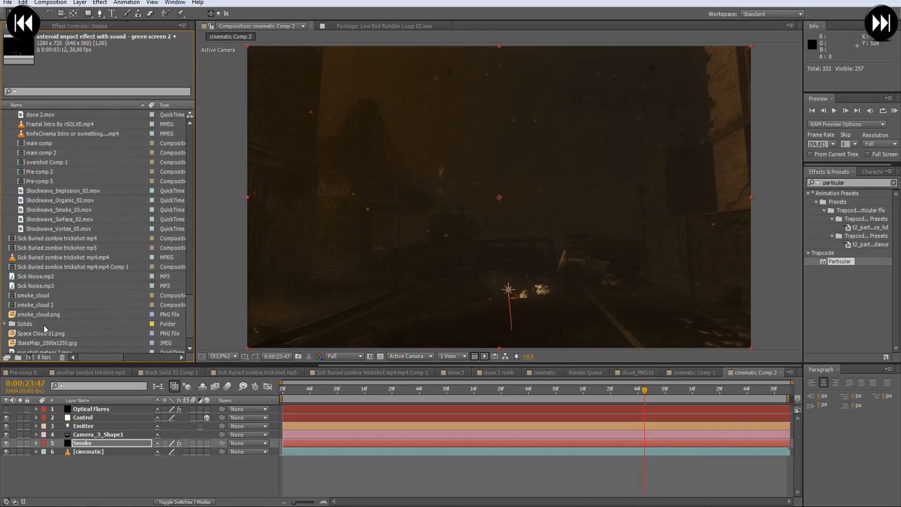
left_click(37, 315)
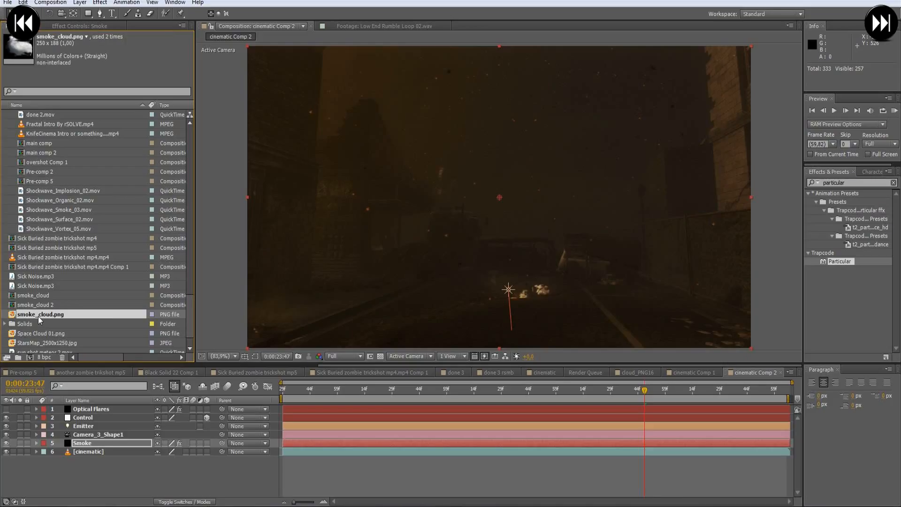
left_click_drag(38, 317, 31, 360)
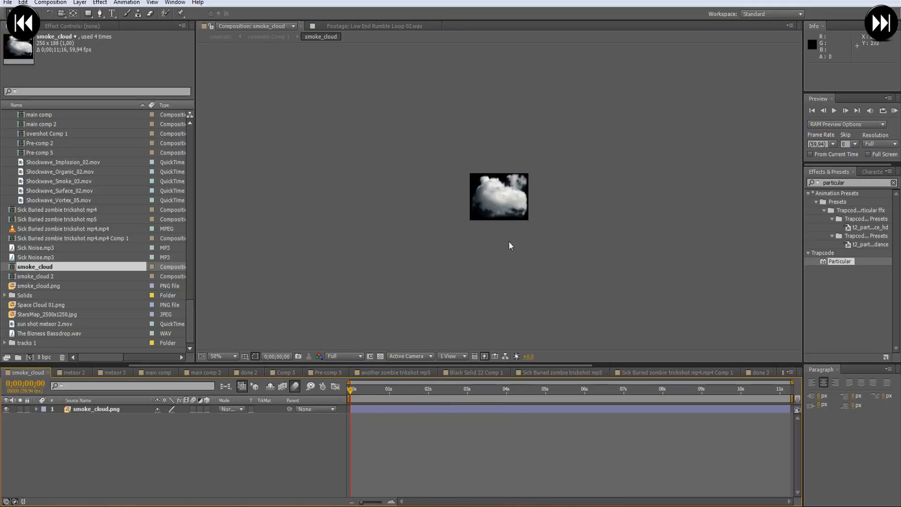
left_click_drag(360, 388, 426, 389)
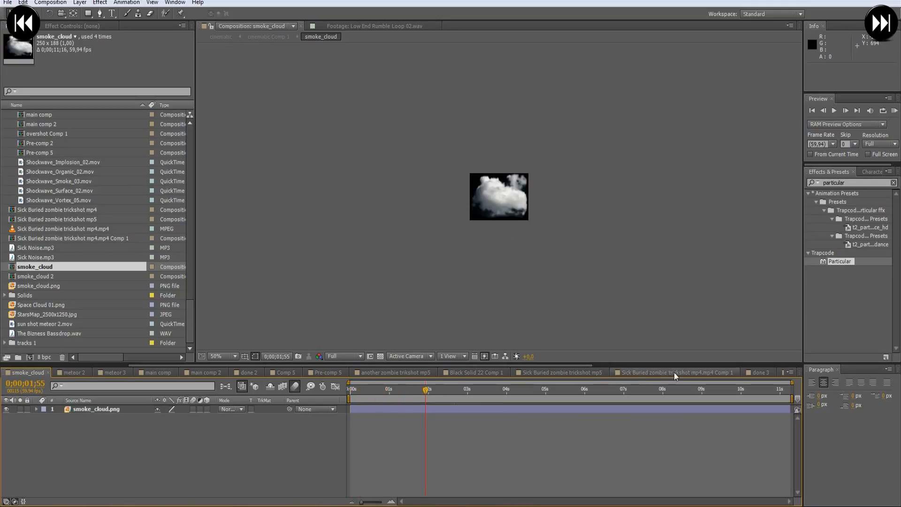
- Add the smoke_cloud composition to cinematic Comp 2 directly below the Smoke layer
left_click_drag(582, 370, 770, 377)
left_click(711, 375)
left_click(489, 425)
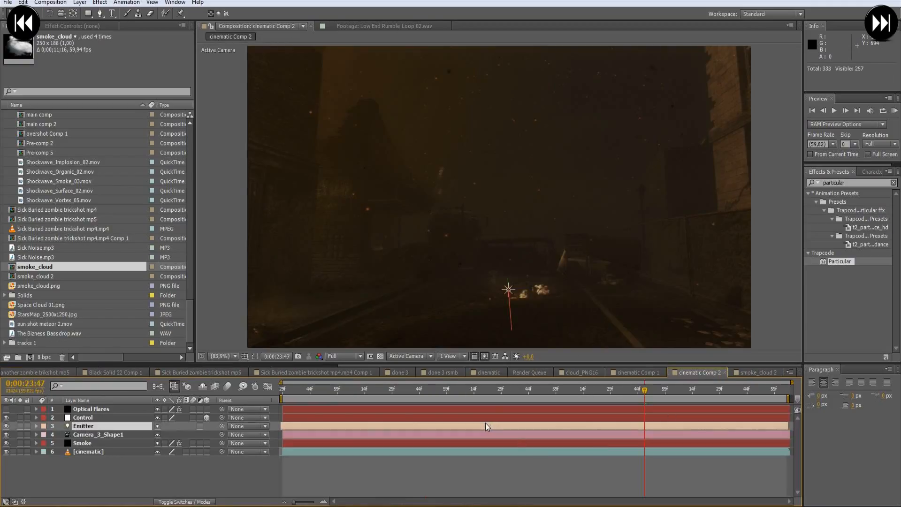
left_click_drag(44, 267, 88, 449)
- Assign smoke_cloud as the Smoke particles' texture layer and hide the smoke_cloud layer
left_click(89, 443)
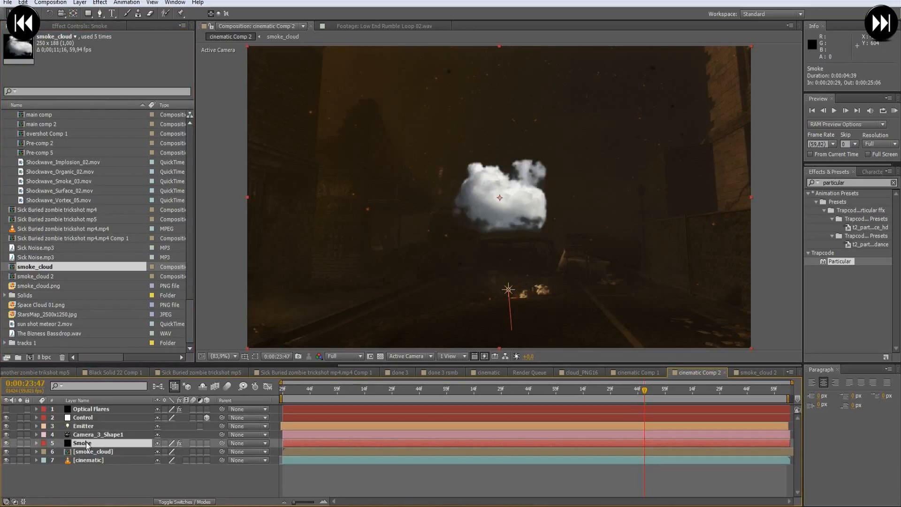
left_click(95, 22)
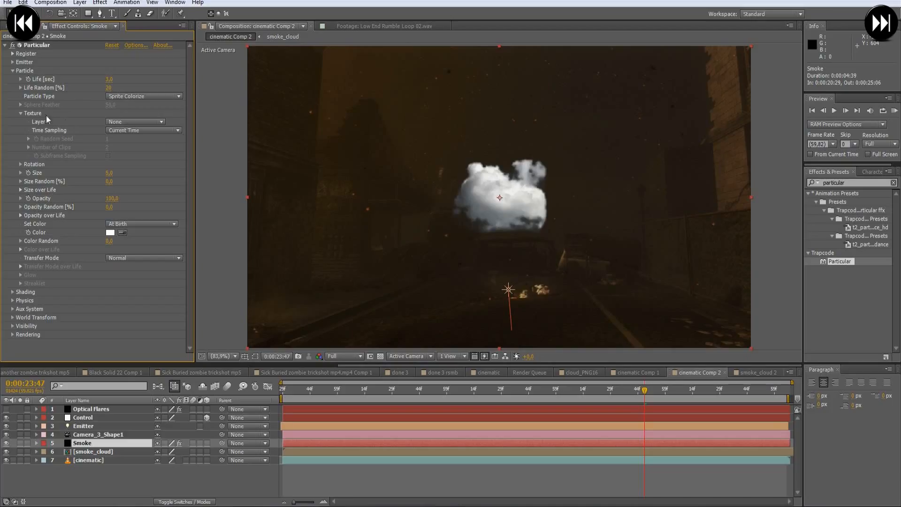
left_click(134, 121)
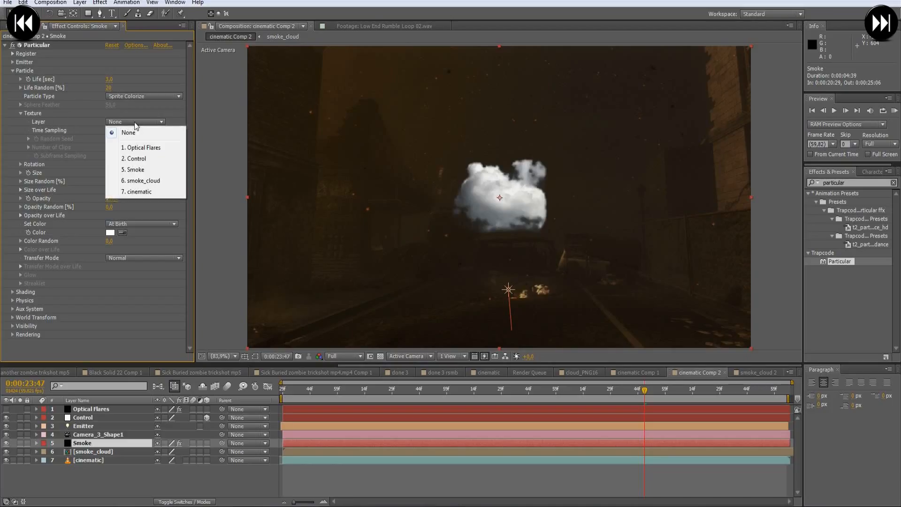
left_click(160, 181)
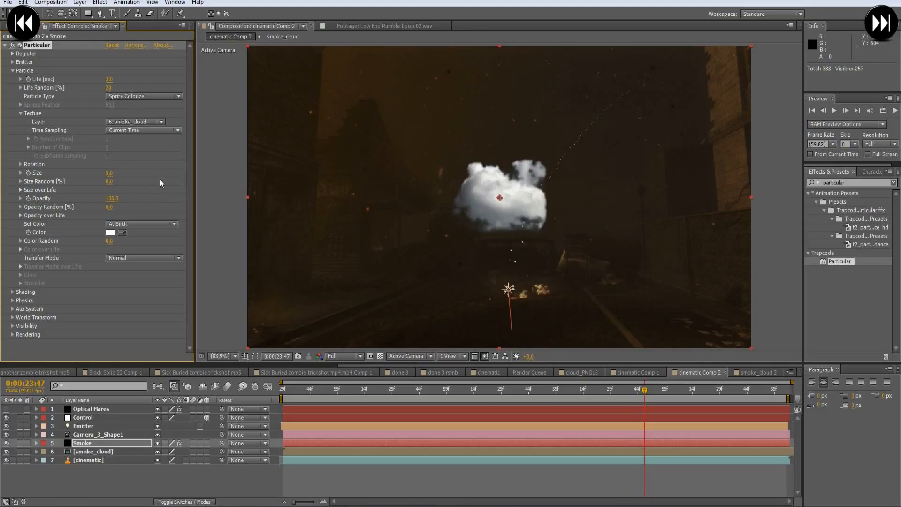
left_click(84, 451)
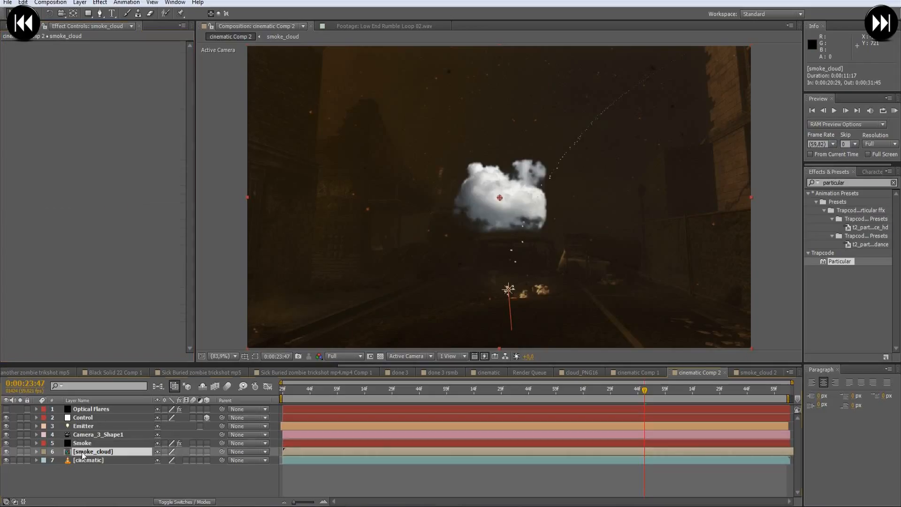
left_click(6, 452)
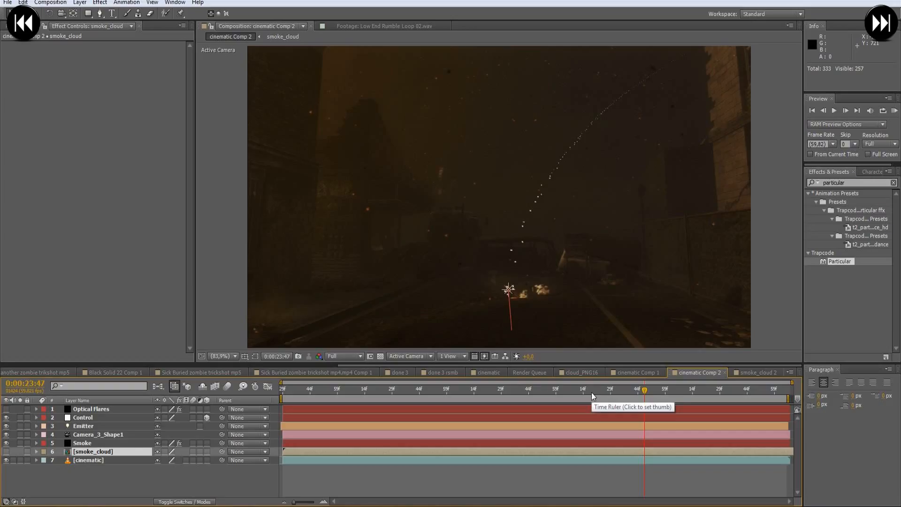
- Reset the Smoke particles' texture layer to None
left_click(76, 443)
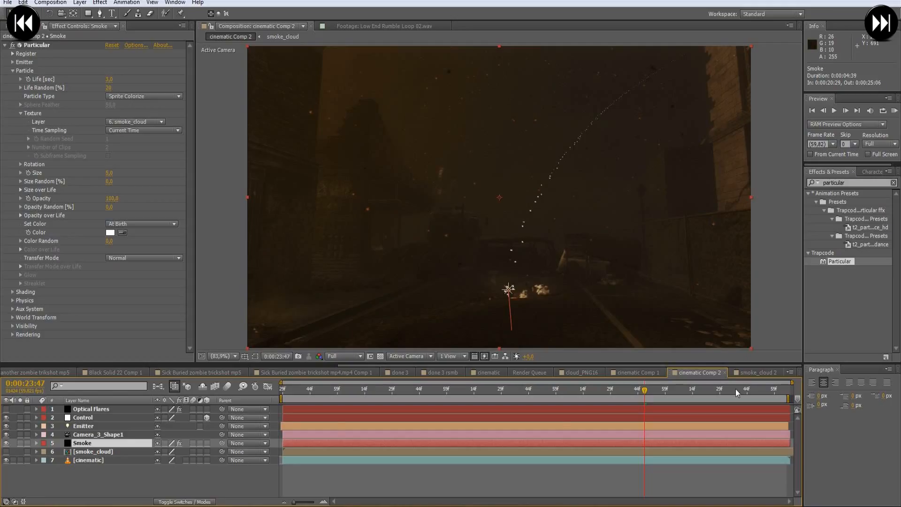
left_click(136, 122)
left_click(137, 127)
- View the smoke_cloud 2 composition at its first frame and bring up the project's item list
left_click(102, 446)
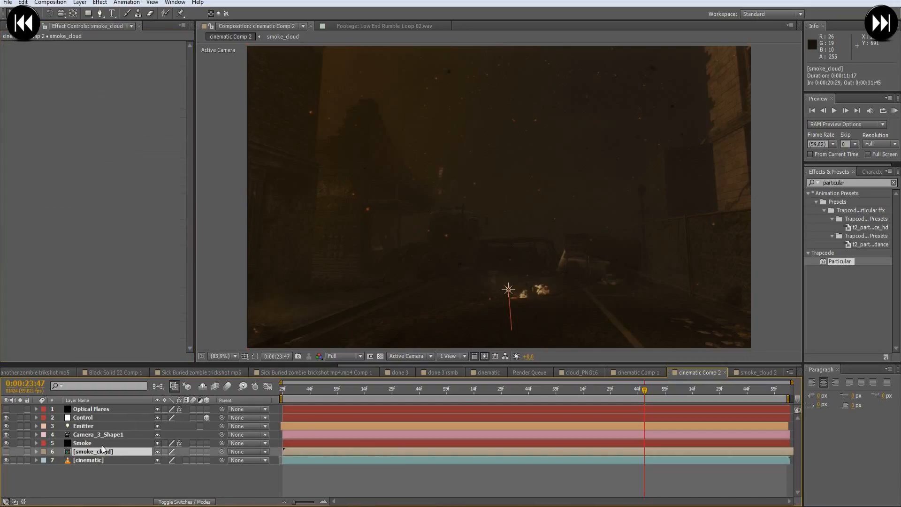
double_click(102, 447)
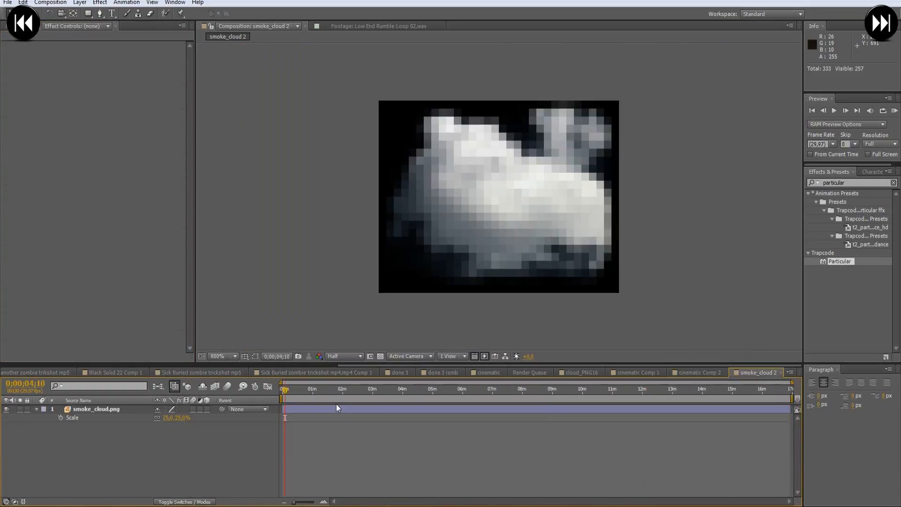
left_click(283, 388)
left_click(8, 25)
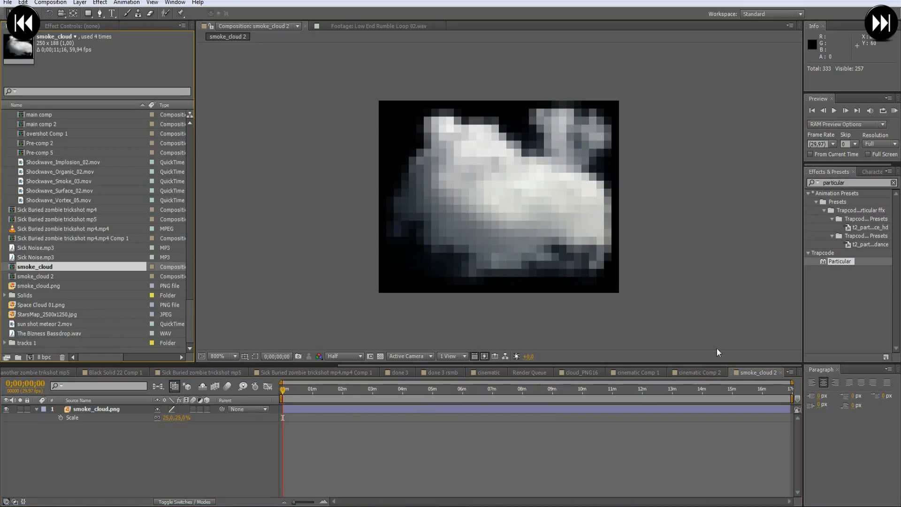
- Delete the smoke_cloud 2 composition from the project and open the smoke_cloud composition
left_click(781, 372)
left_click(50, 275)
key("Delete")
key("Return")
double_click(44, 285)
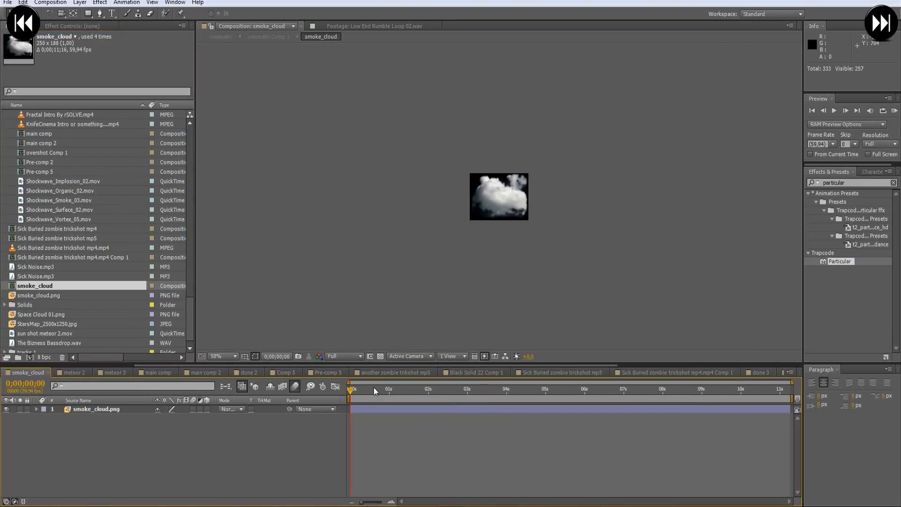
- Add the smoke_cloud composition to cinematic Comp 2 directly below the Smoke layer and hide it
left_click_drag(356, 389, 335, 389)
scroll(512, 247, "up", 2)
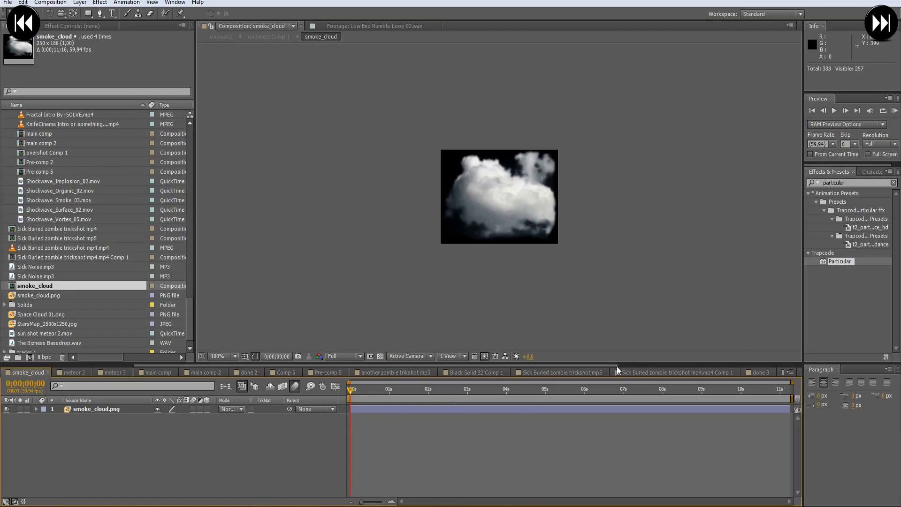
left_click_drag(609, 365, 795, 365)
left_click(694, 373)
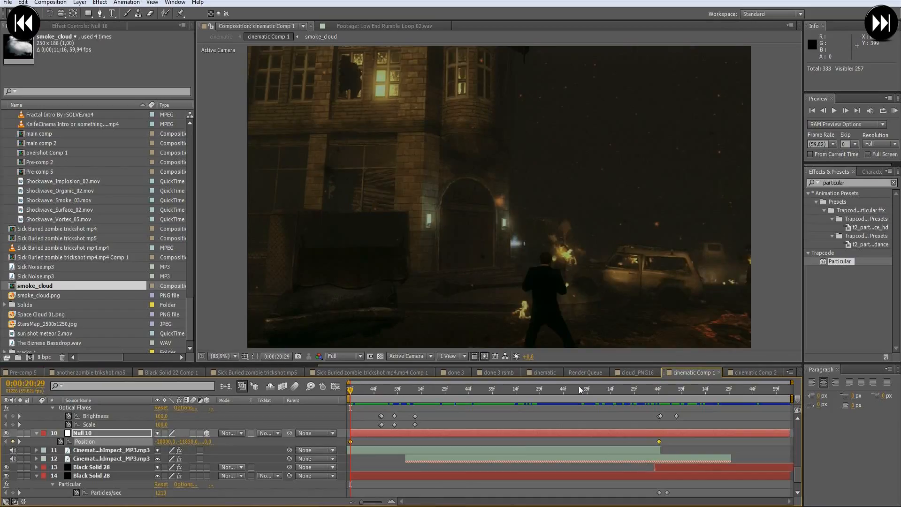
left_click(748, 372)
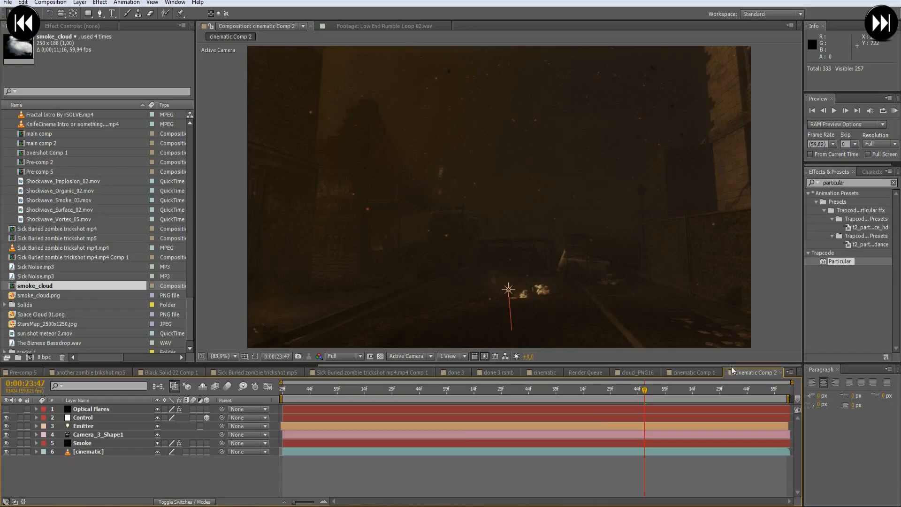
left_click_drag(35, 288, 54, 446)
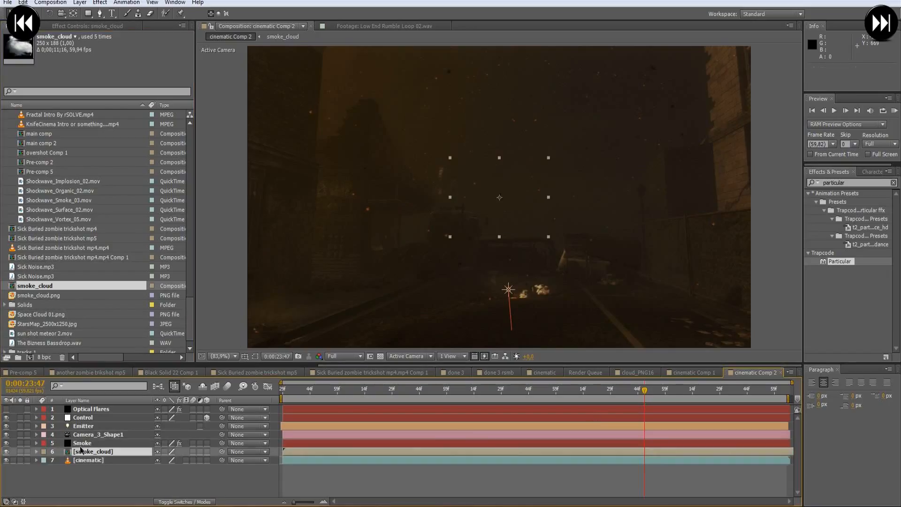
left_click(7, 451)
- Set smoke_cloud as the texture layer for the Smoke layer's Particular particles
left_click(90, 443)
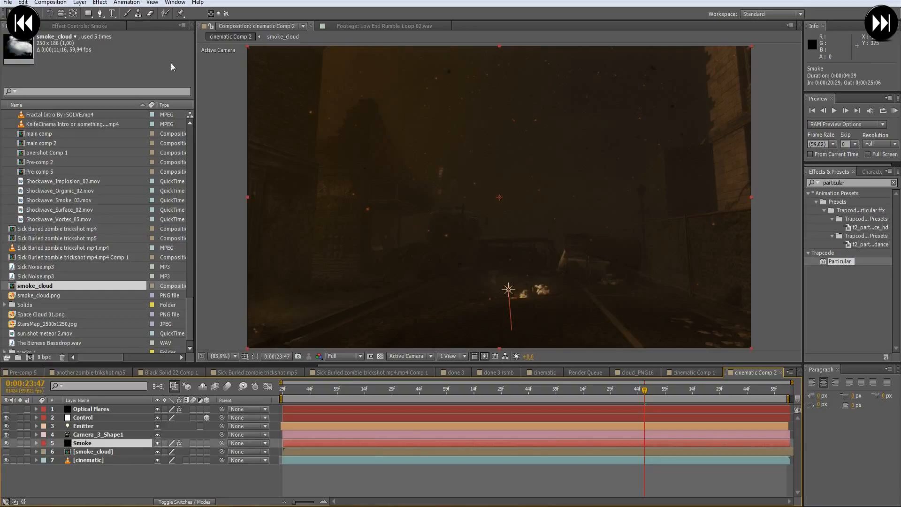
left_click(69, 25)
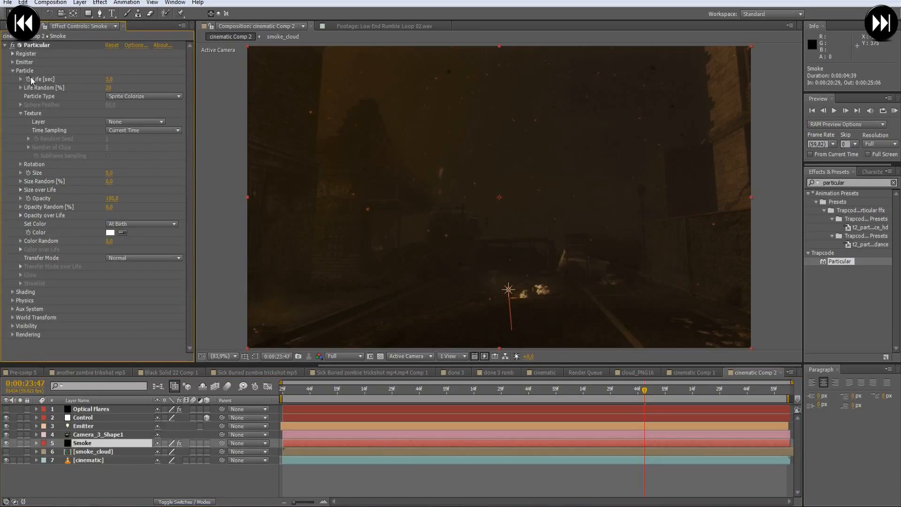
left_click(120, 122)
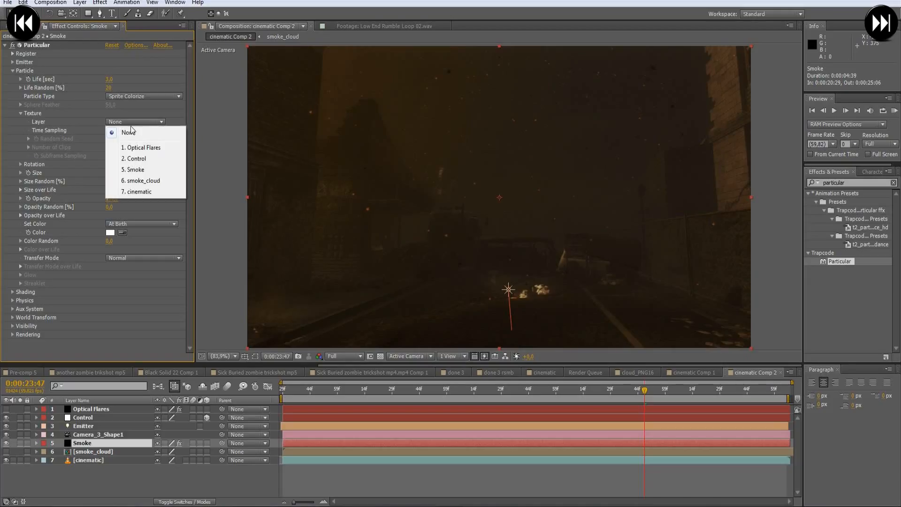
left_click(156, 186)
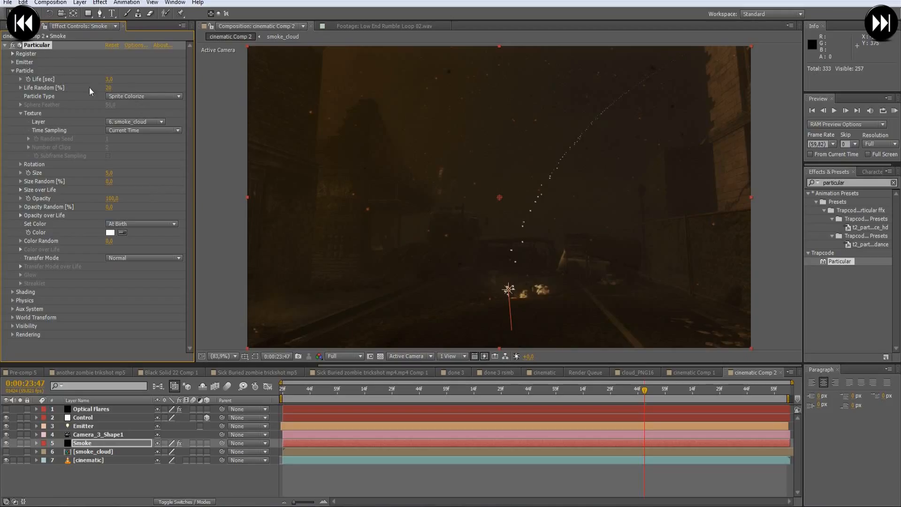
- Set the smoke particles' Size to 100 and Size Random to 50%
left_click_drag(108, 173, 149, 173)
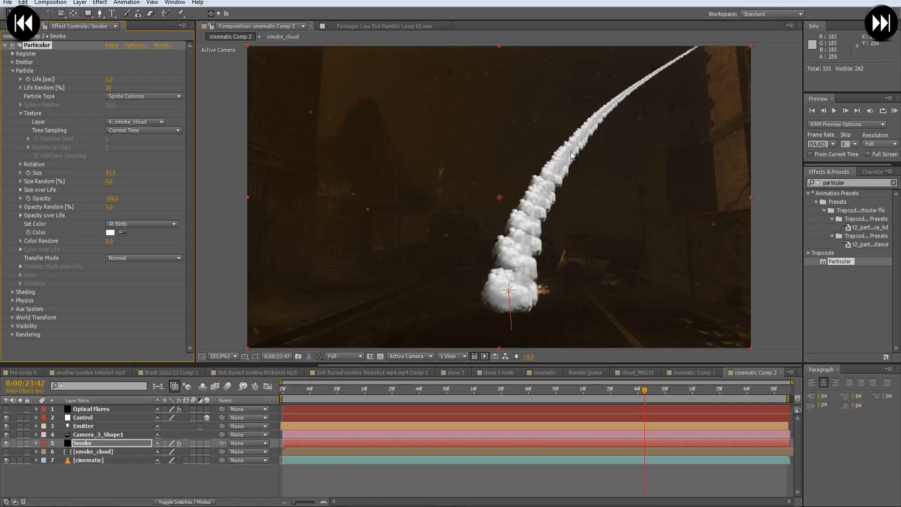
left_click(109, 172)
type("100")
key("Return")
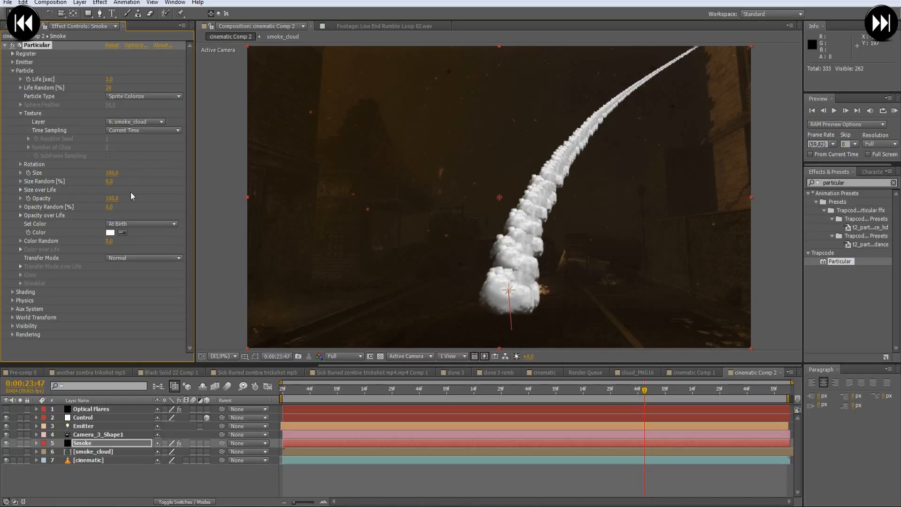
left_click(109, 181)
type("50")
key("Return")
- Set the smoke particles' Opacity to 50 and Opacity Random to 50%
left_click(112, 199)
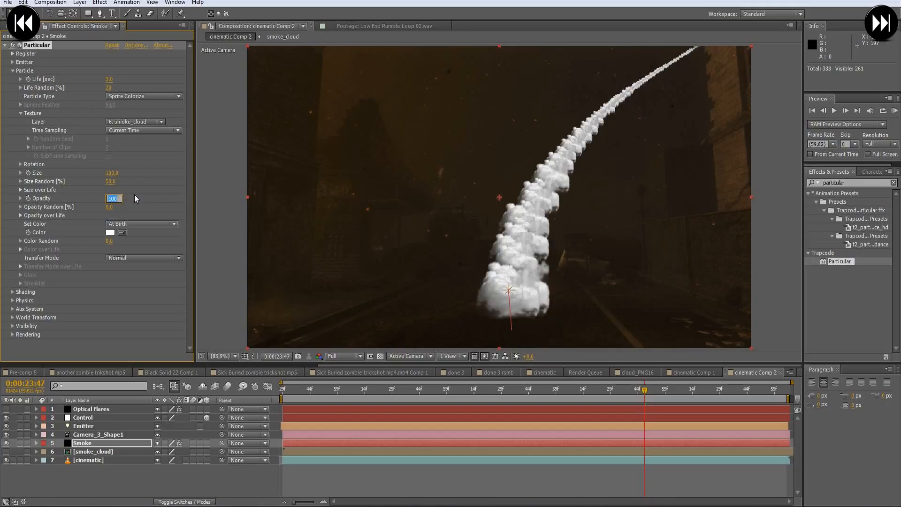
type("50,")
key("Return")
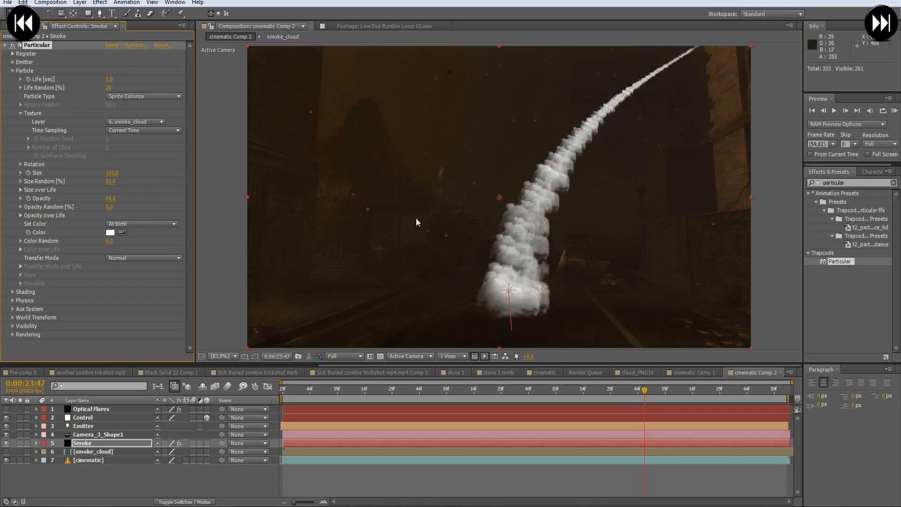
left_click(109, 207)
type("50")
key("Return")
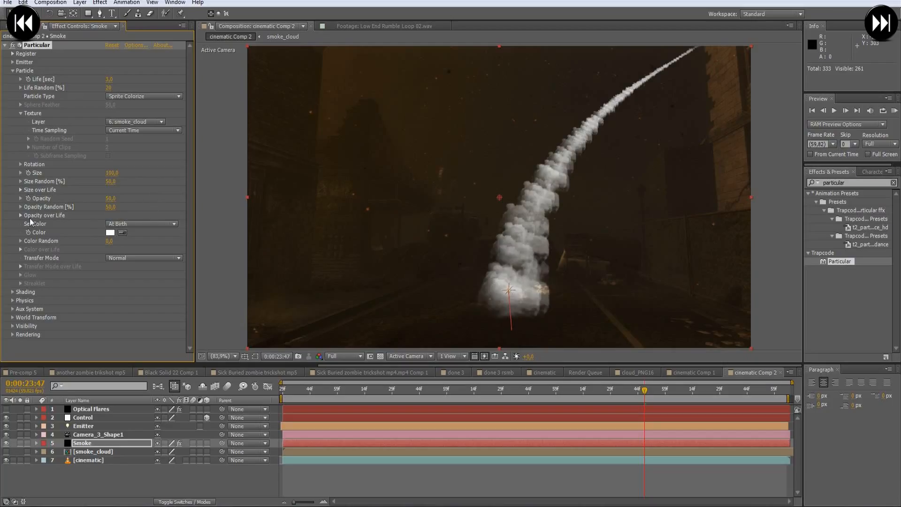
- Draw the Opacity over Life graph so that it slopes down toward the end of the particles' life
left_click(21, 215)
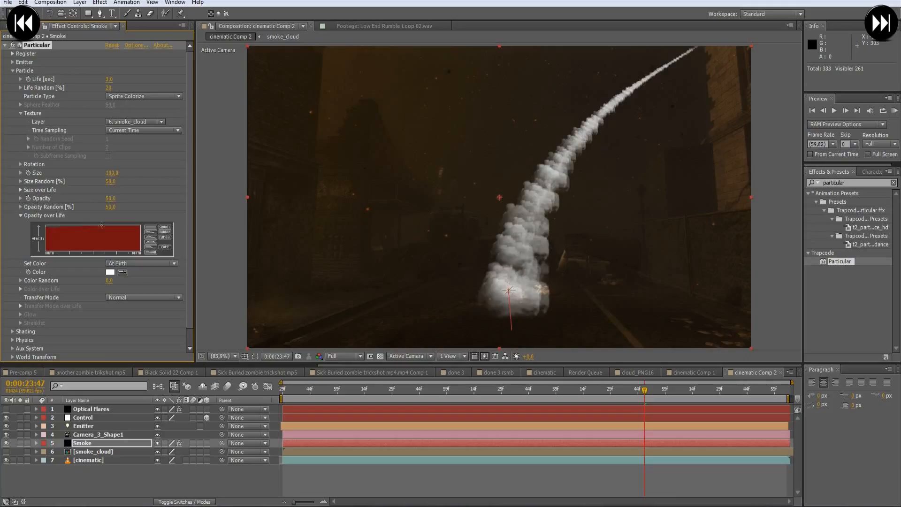
left_click_drag(121, 230, 141, 254)
left_click_drag(98, 226, 142, 247)
left_click(21, 215)
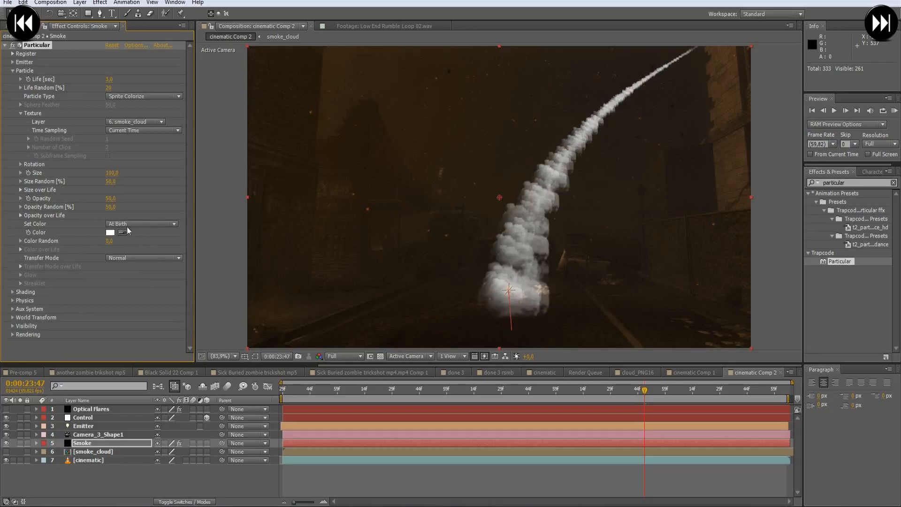
- Set the smoke particles' Set Color to Over Life and apply the black-blue-white preset gradient in Color over Life
left_click(148, 225)
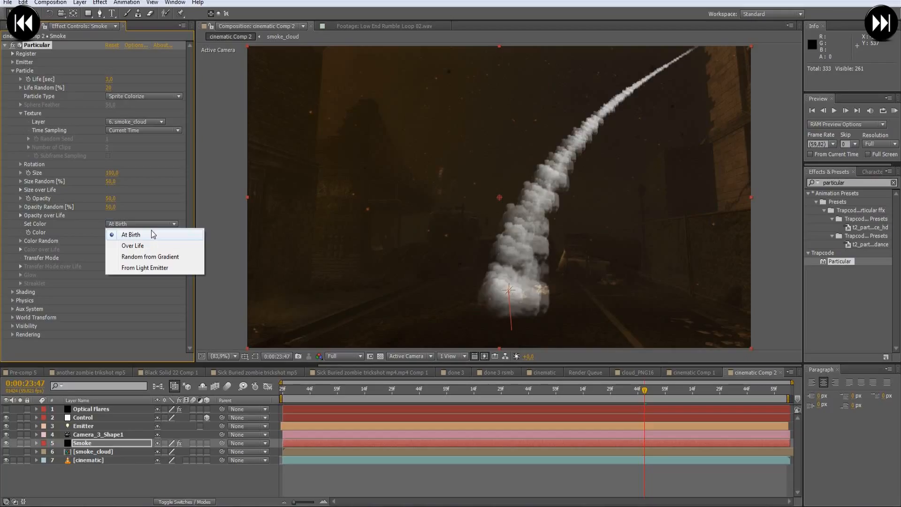
left_click(139, 247)
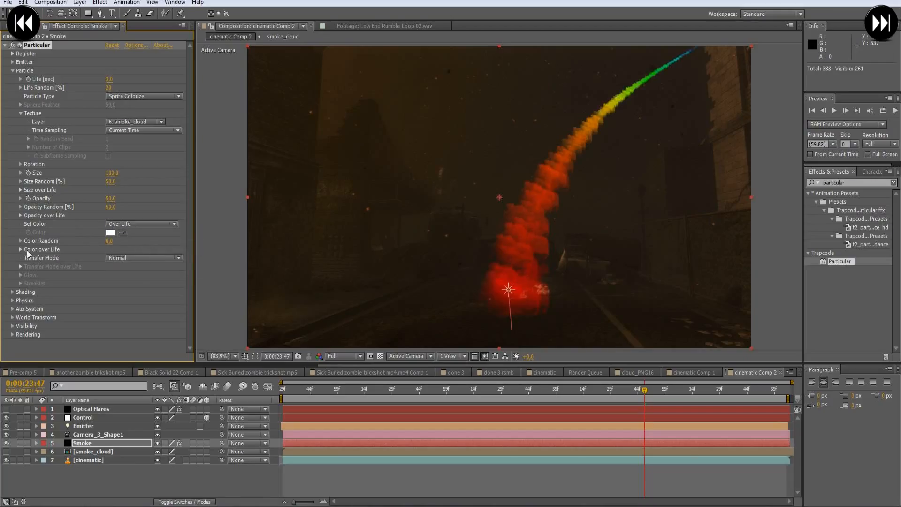
left_click(20, 249)
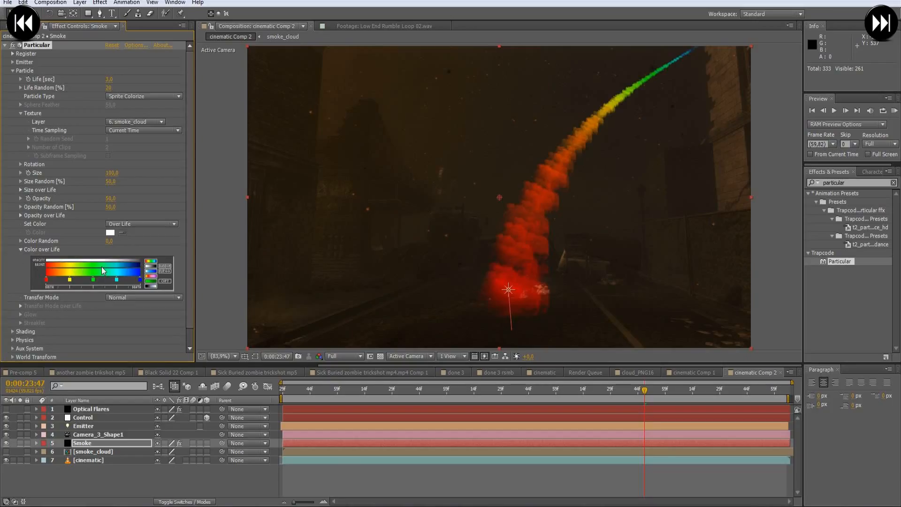
left_click(154, 287)
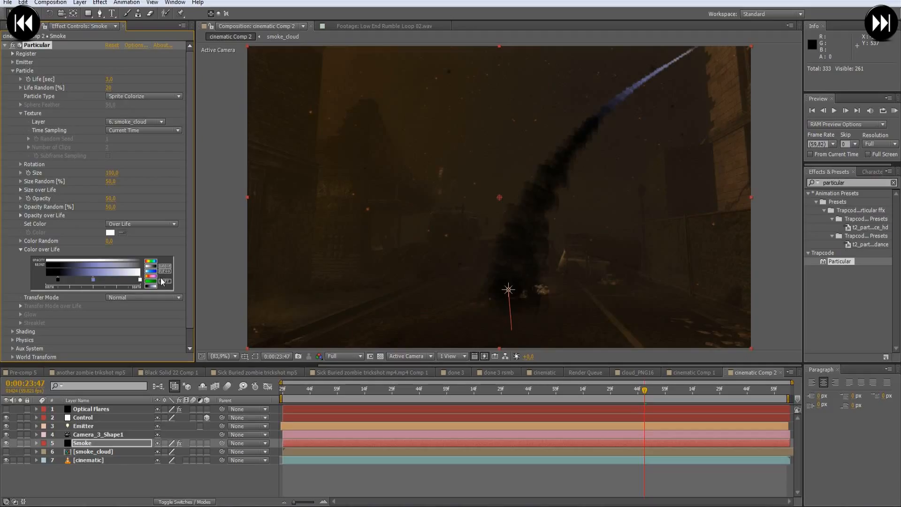
left_click(93, 277)
- Change the gradient's black starting stop to light orange F3876A
double_click(58, 281)
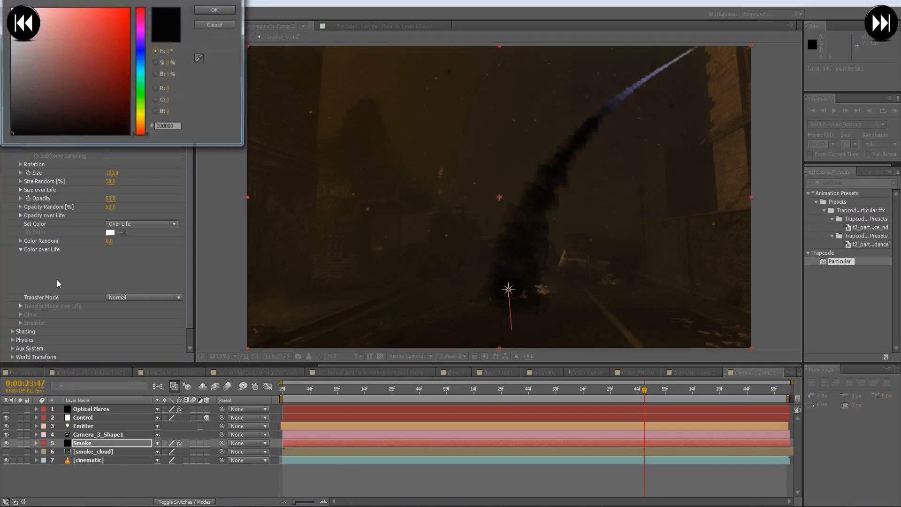
left_click(140, 128)
left_click(142, 133)
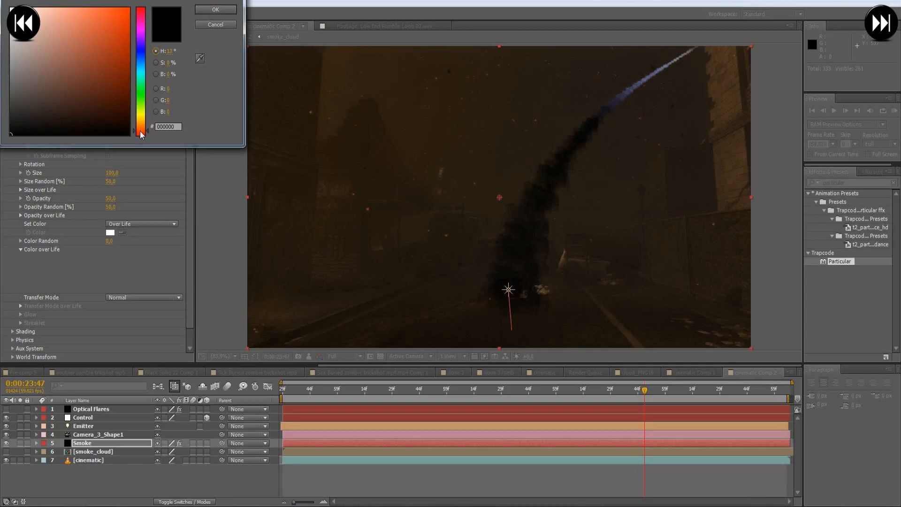
mouse_move(105, 64)
left_mouse_down()
mouse_move(106, 14)
mouse_move(89, 52)
left_mouse_up()
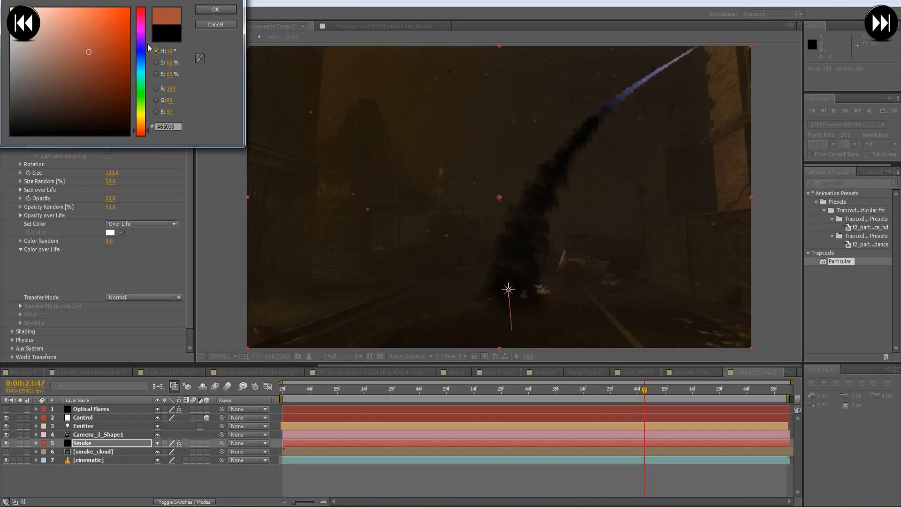
left_click_drag(101, 27, 77, 16)
left_click(216, 10)
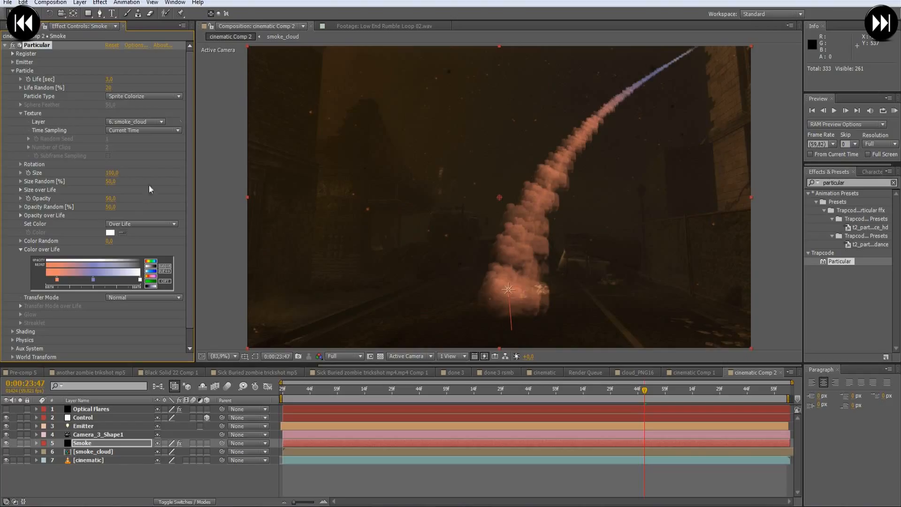
- Darken the gradient's starting stop to burnt orange B74527
double_click(57, 279)
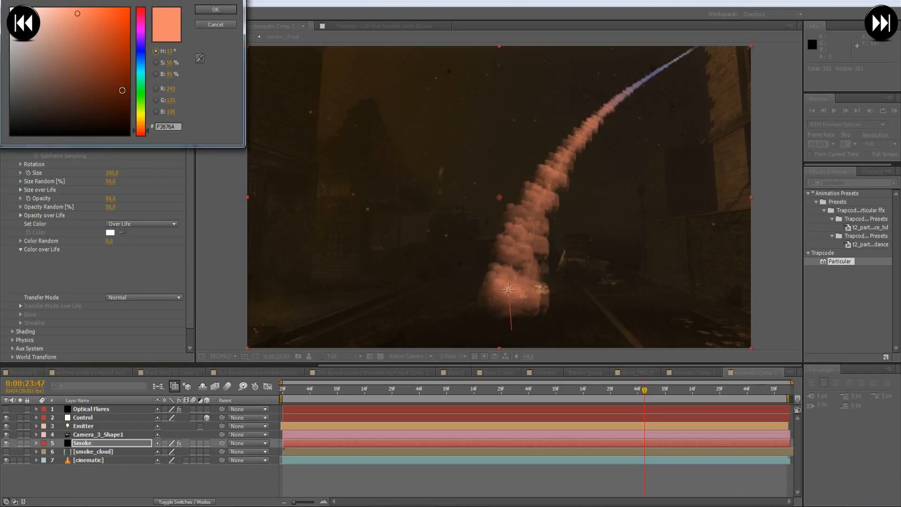
left_click(128, 88)
left_click(222, 7)
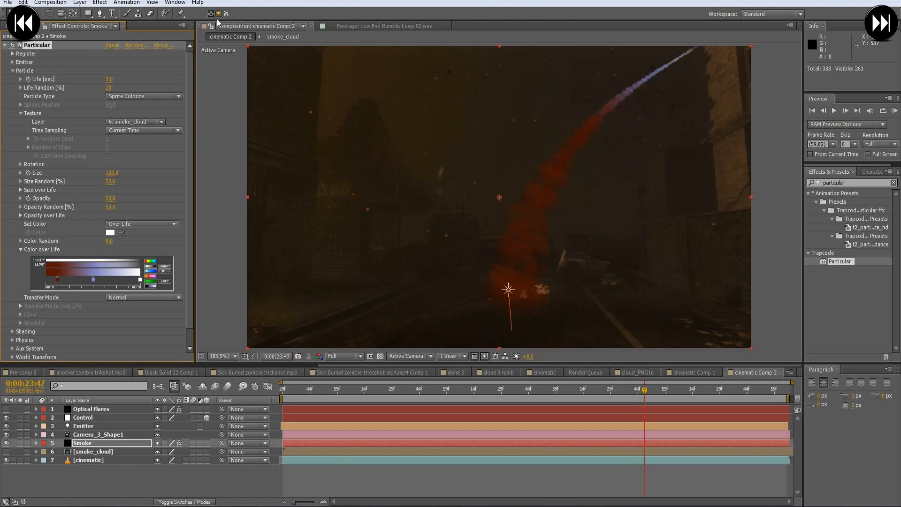
double_click(56, 280)
left_click(106, 43)
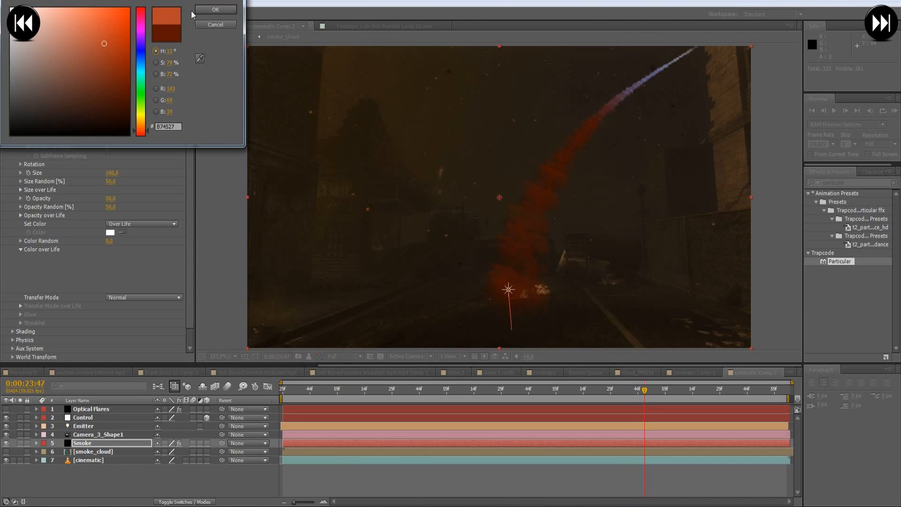
left_click(211, 11)
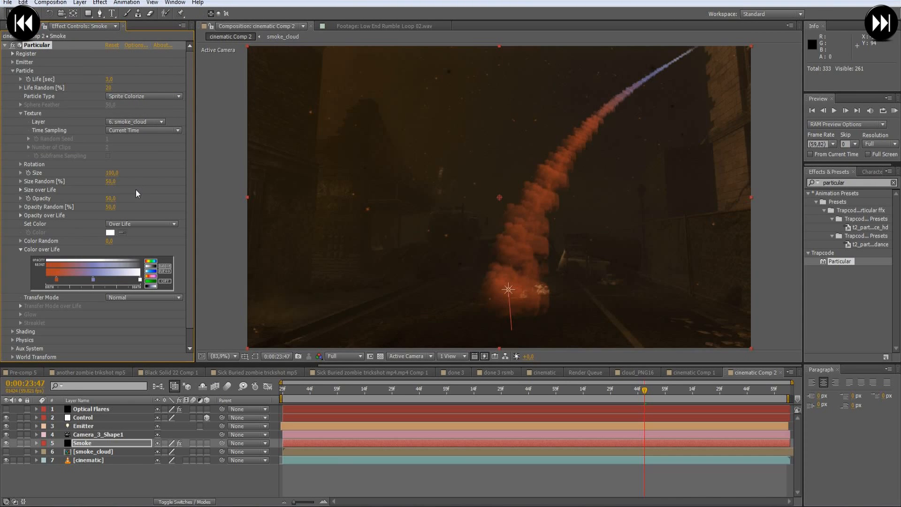
- Set the gradient's middle blue stop to near-black 121212 and move the orange and near-black stops close to birth
double_click(92, 280)
mouse_move(116, 75)
left_mouse_down()
mouse_move(111, 116)
mouse_move(11, 127)
left_mouse_up()
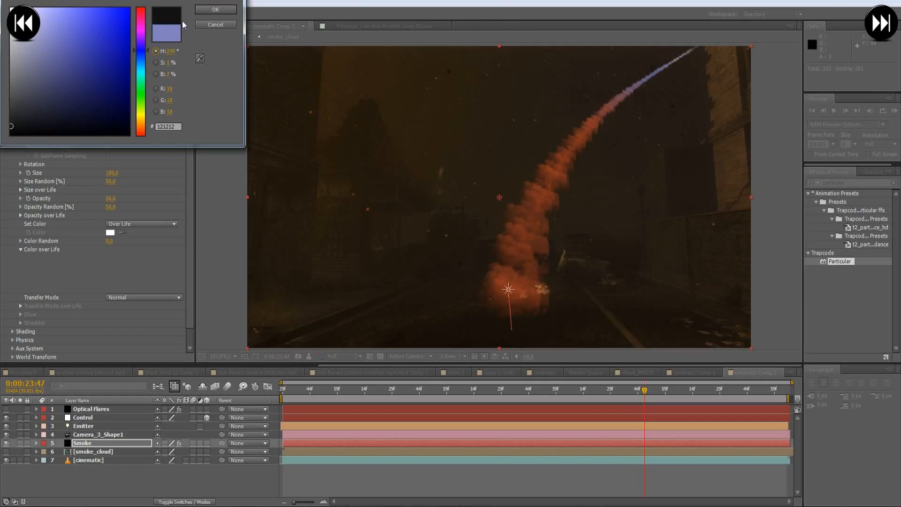
left_click(213, 10)
left_click_drag(55, 279, 52, 283)
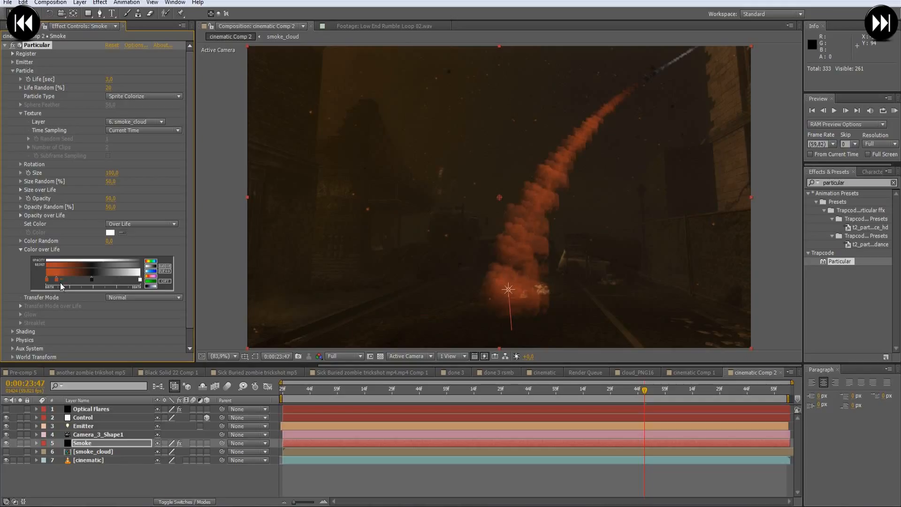
mouse_move(57, 280)
left_mouse_down()
mouse_move(46, 281)
mouse_move(87, 283)
mouse_move(50, 287)
left_mouse_up()
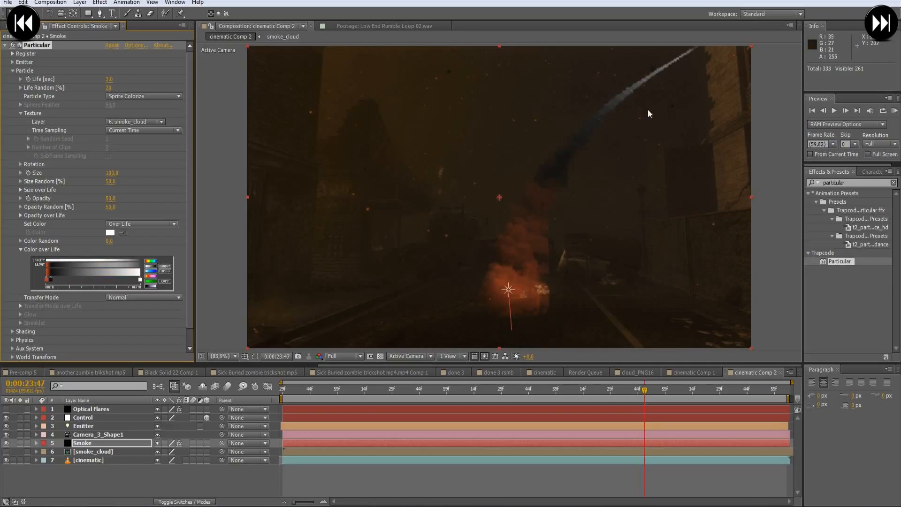
- Change the gradient's white end stop to dark brown 382822
double_click(140, 280)
mouse_move(15, 119)
left_mouse_down()
mouse_move(5, 119)
mouse_move(6, 108)
mouse_move(31, 109)
left_mouse_up()
left_click_drag(142, 138, 142, 129)
mouse_move(78, 104)
left_mouse_down()
mouse_move(66, 114)
mouse_move(84, 113)
mouse_move(59, 108)
left_mouse_up()
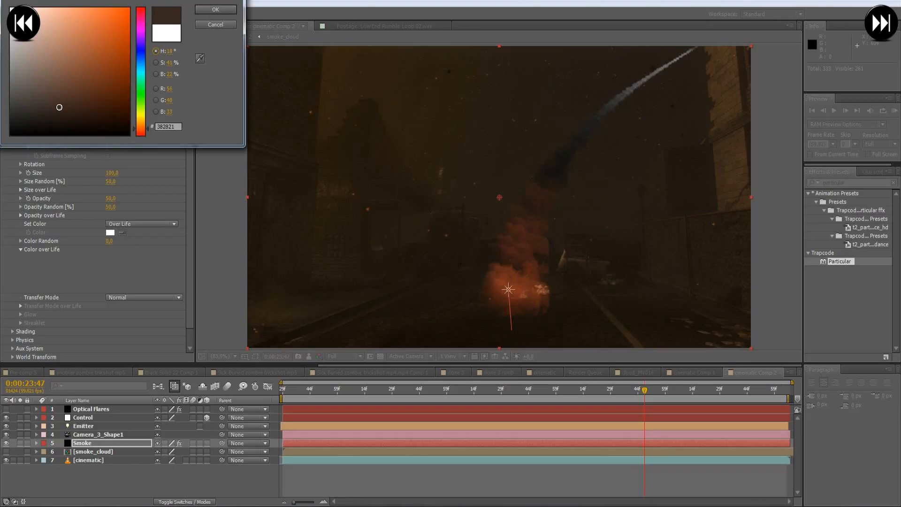
left_click(216, 9)
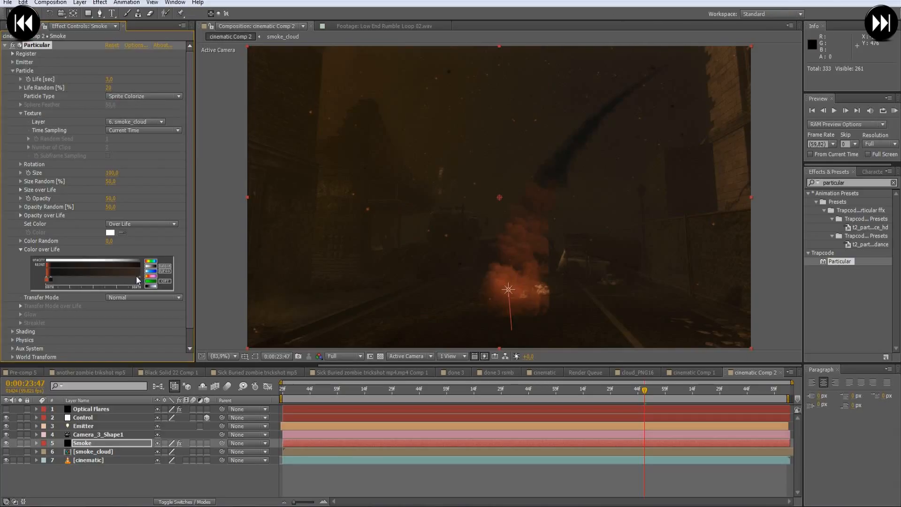
- Add another dark stop to the Color over Life gradient, move the end stop inward and shift the near-black stop closer to birth
left_click(123, 282)
left_click_drag(140, 281, 122, 281)
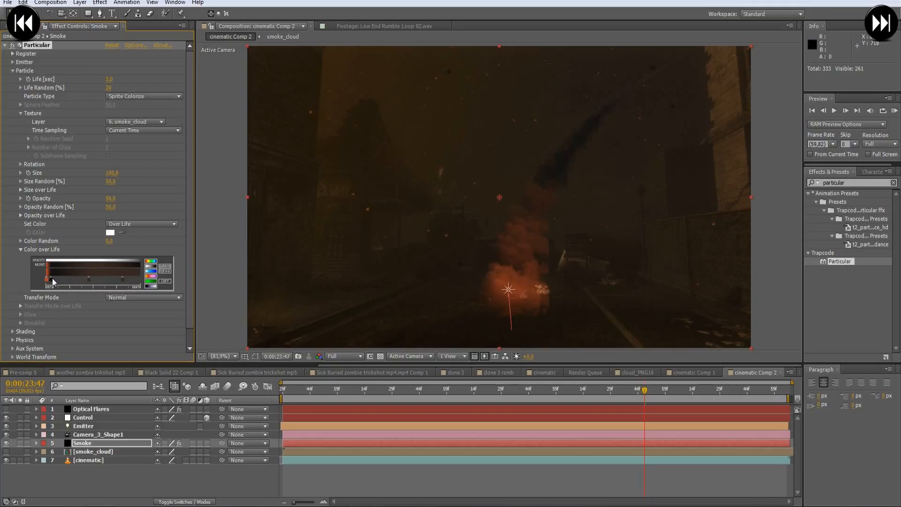
left_click_drag(52, 279, 50, 280)
- Check the smoke trail at 0:00:24:44 and collapse the Color over Life settings
left_click_drag(390, 393, 748, 398)
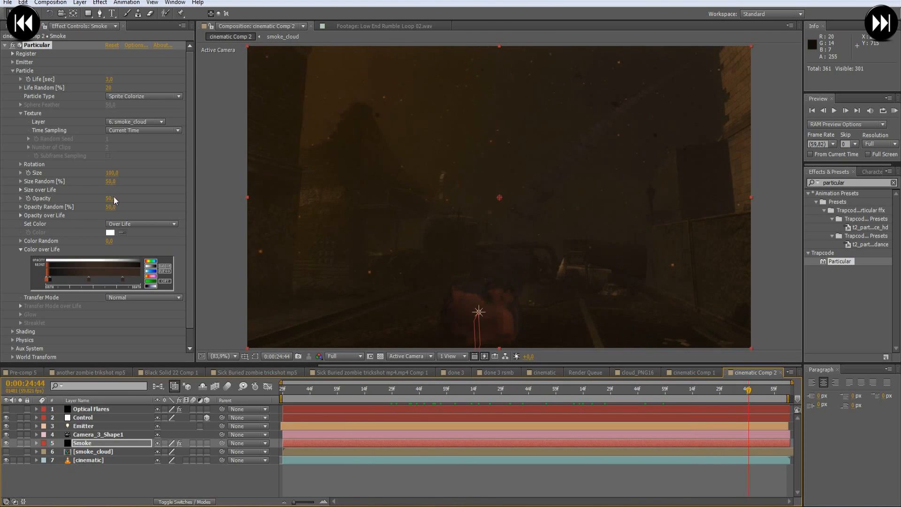
left_click(21, 215)
left_click(21, 215)
left_click(20, 249)
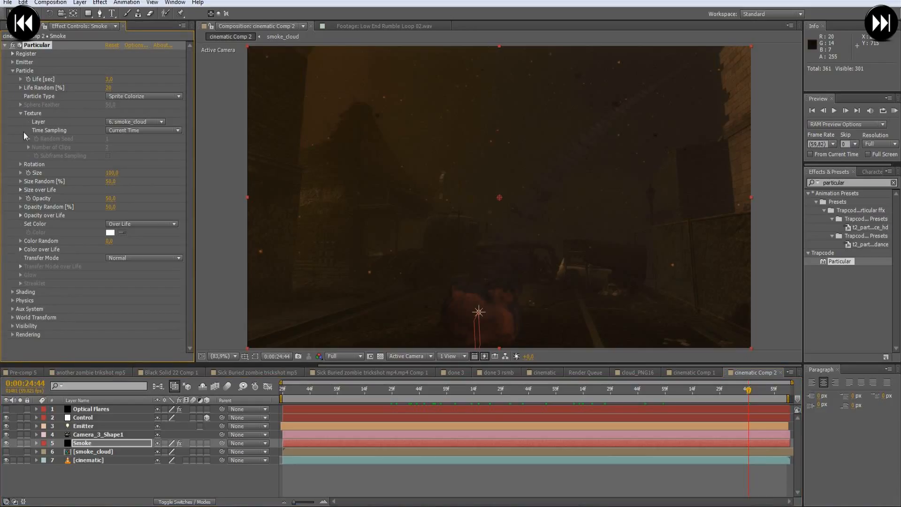
- Set the smoke particles' Random Rotation to 100
left_click(12, 70)
left_click(13, 62)
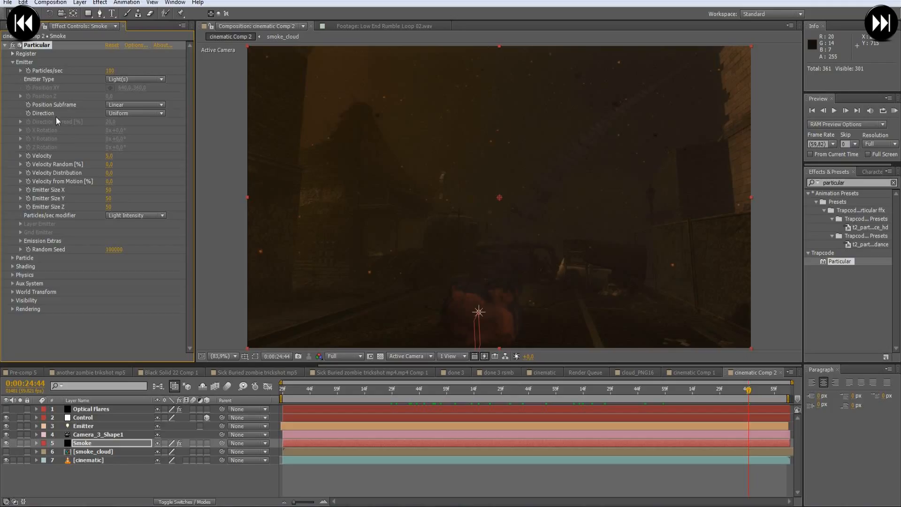
left_click(12, 258)
scroll(38, 243, "down", 5)
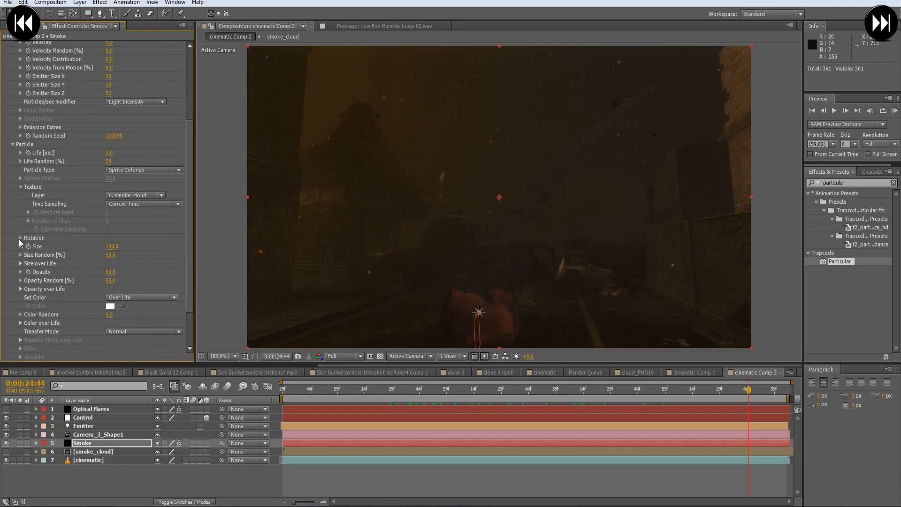
left_click(20, 238)
scroll(60, 221, "down", 6)
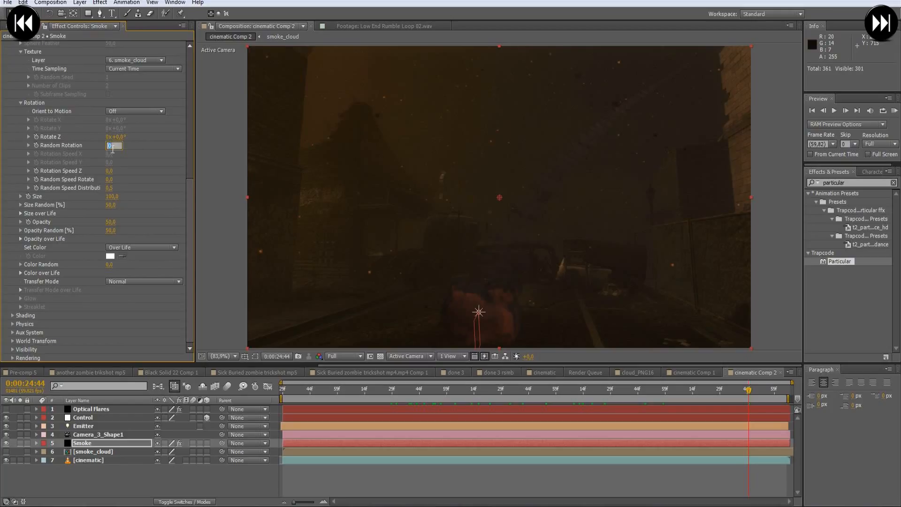
left_click_drag(113, 145, 261, 144)
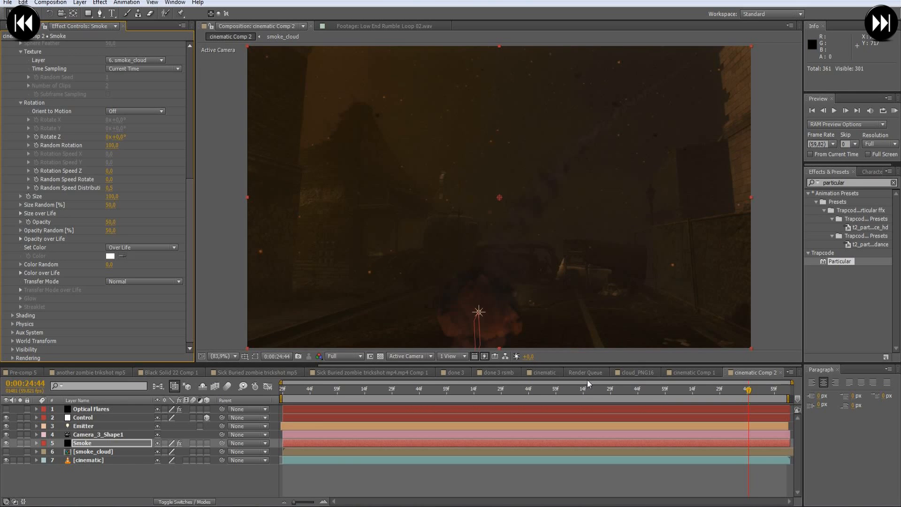
- Set the smoke emitter's Particles/sec to 1000 and scrub from 0:00:22:55 to 0:00:23:45 to check the trail
scroll(128, 188, "up", 10)
scroll(115, 187, "up", 1)
left_click(109, 72)
type("1000")
key("Return")
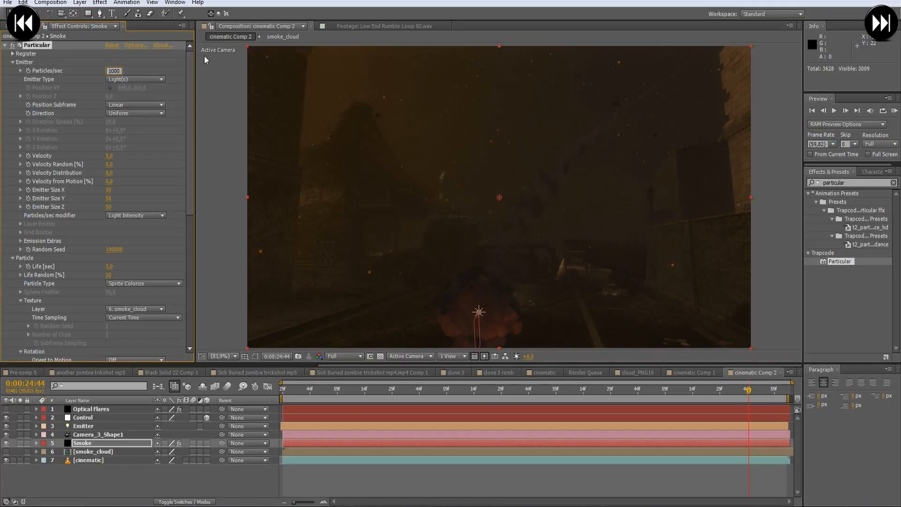
left_click(550, 389)
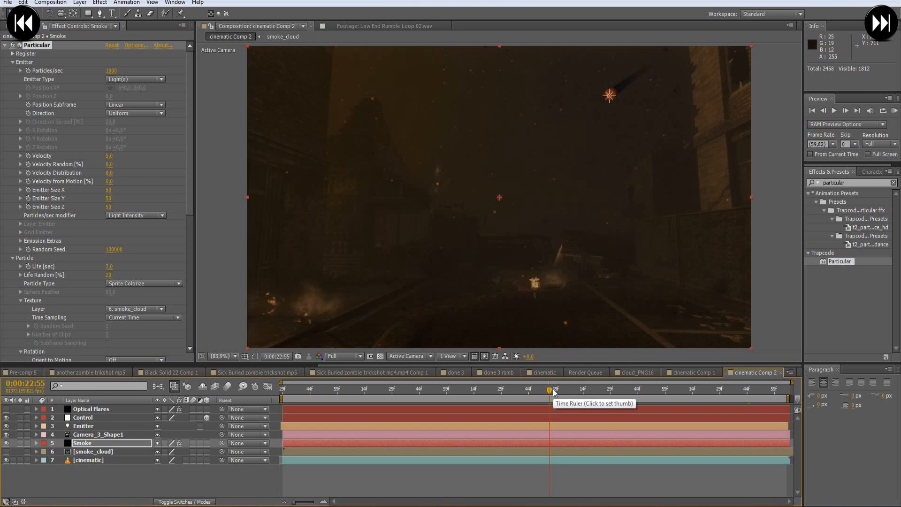
left_click_drag(550, 391, 643, 395)
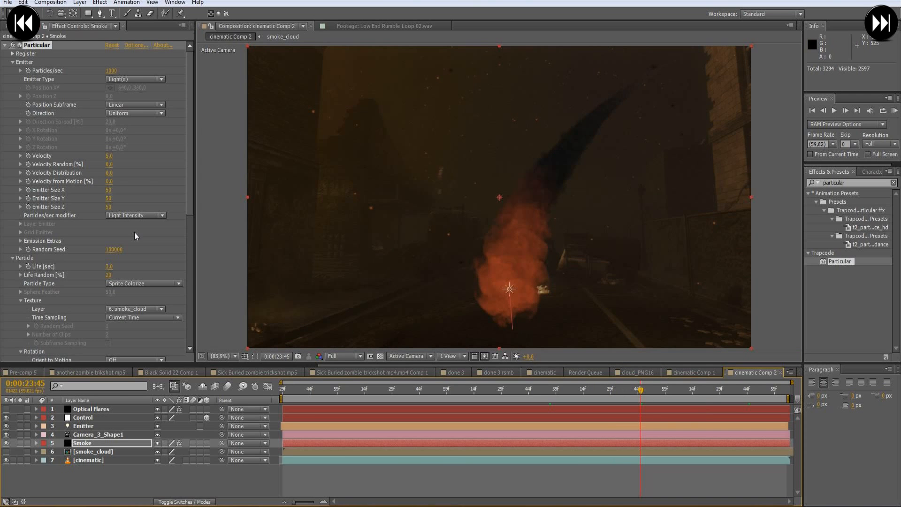
- Set the smoke particles' Opacity Random to 90% and their Opacity to 25
left_click(12, 62)
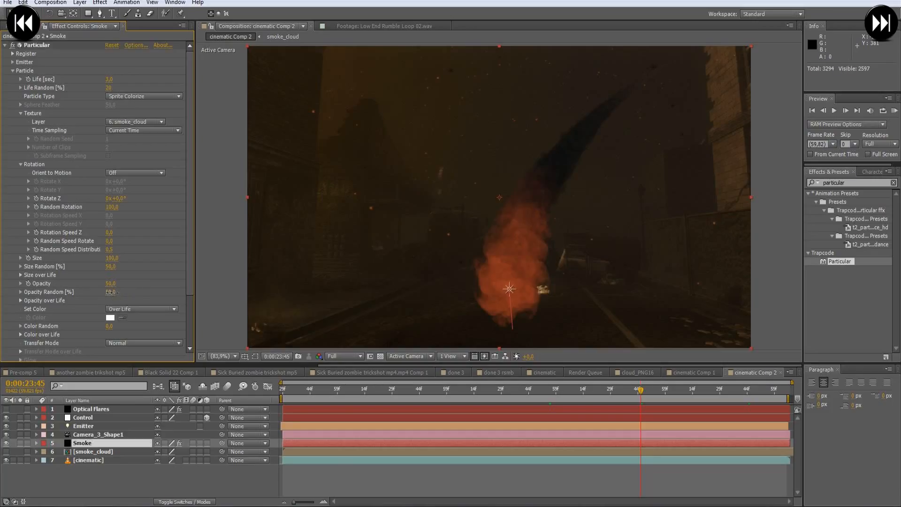
left_click_drag(111, 291, 155, 294)
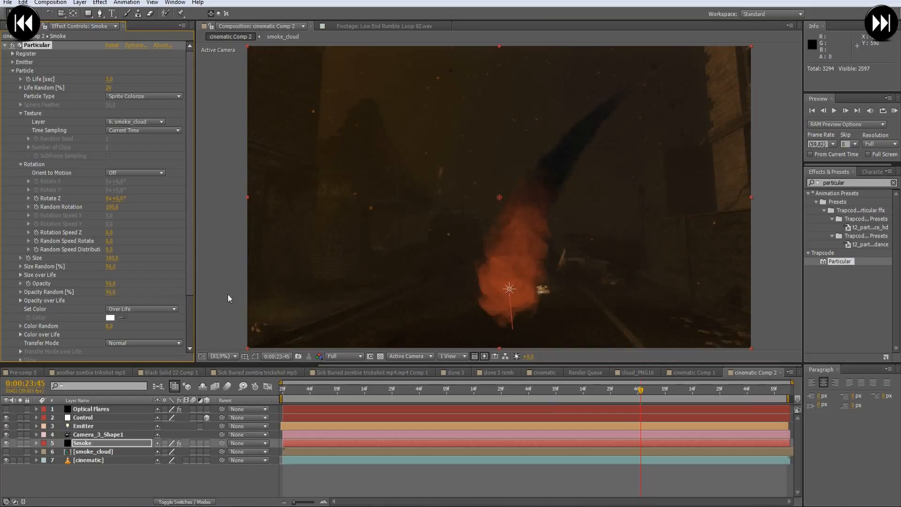
left_click(111, 283)
type("25")
key("Return")
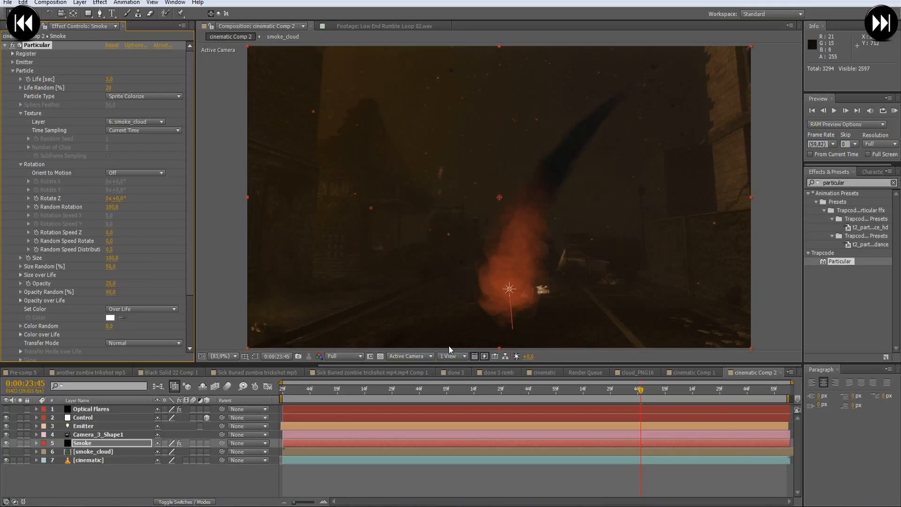
- Make the Optical Flares layer visible, check the combined meteor up to 0:00:23:50 and start a full-resolution RAM preview
left_click(6, 409)
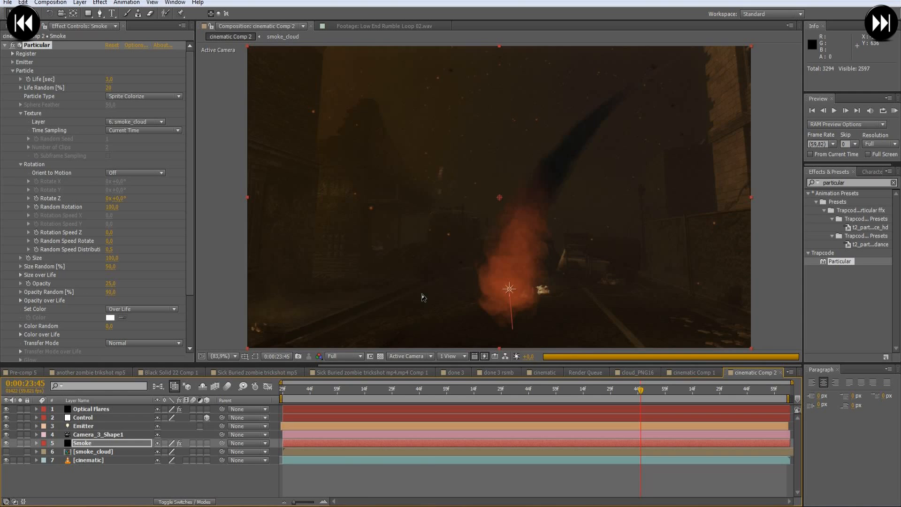
left_click_drag(542, 389, 656, 395)
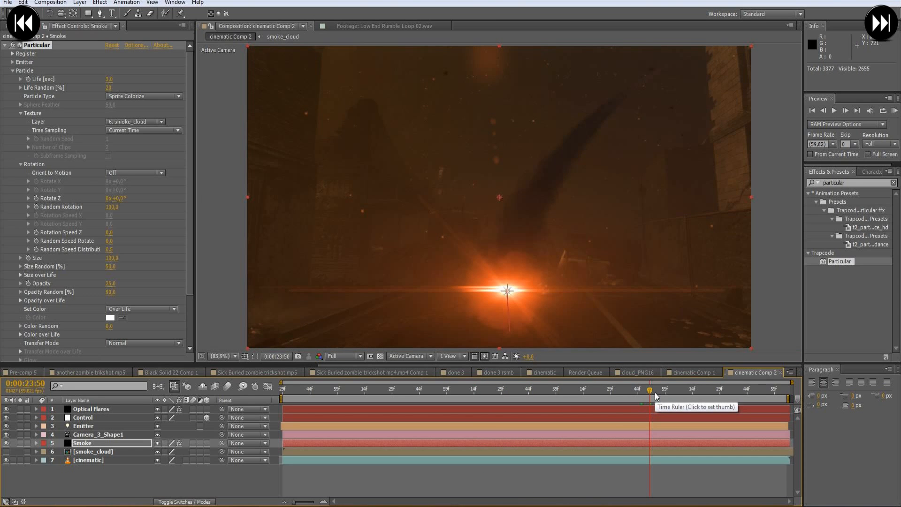
left_click(877, 145)
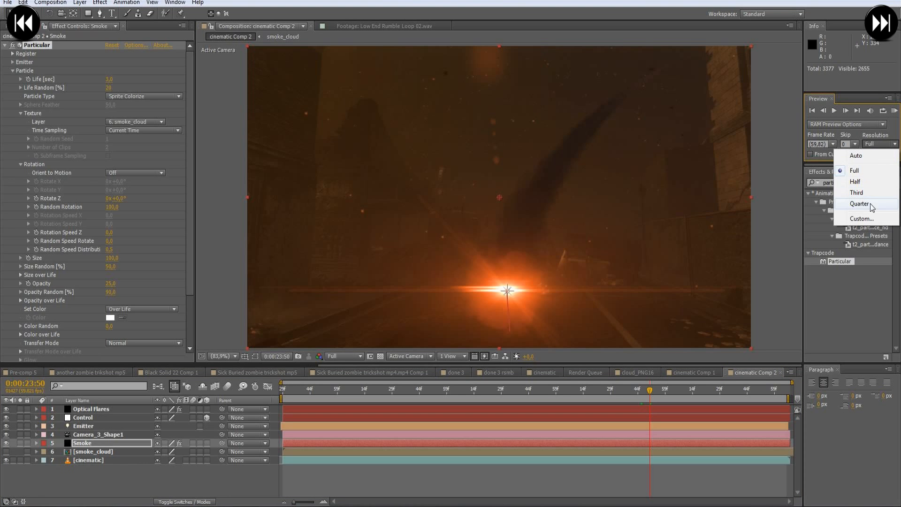
left_click(895, 111)
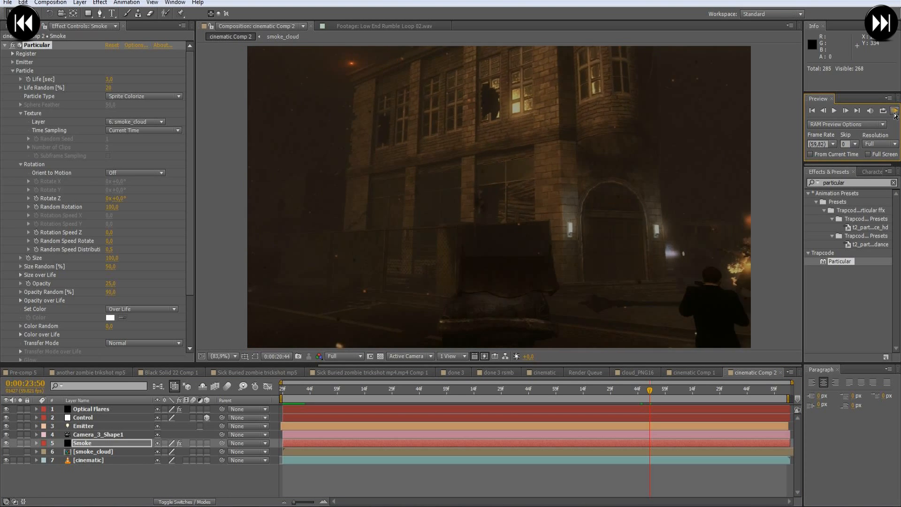
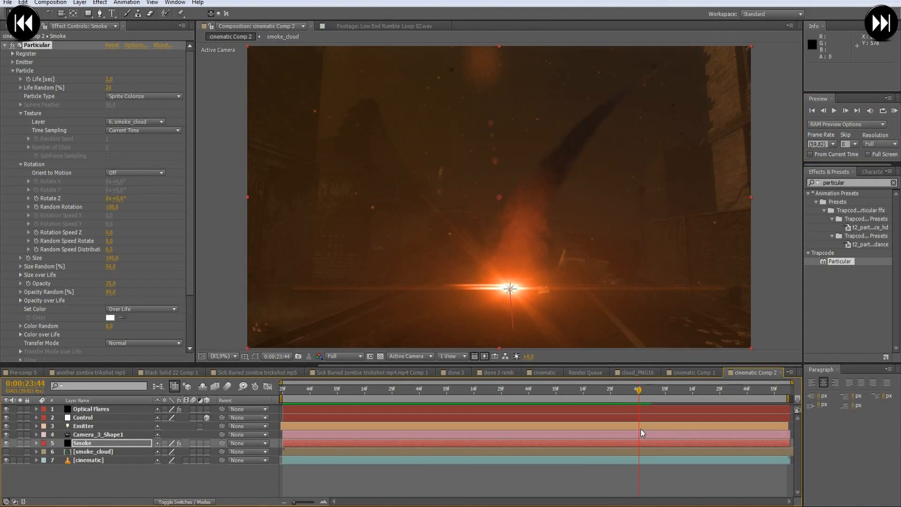
- Reveal the Control layer's Position keyframes and select the last one at 0:00:23:44
left_click(94, 441)
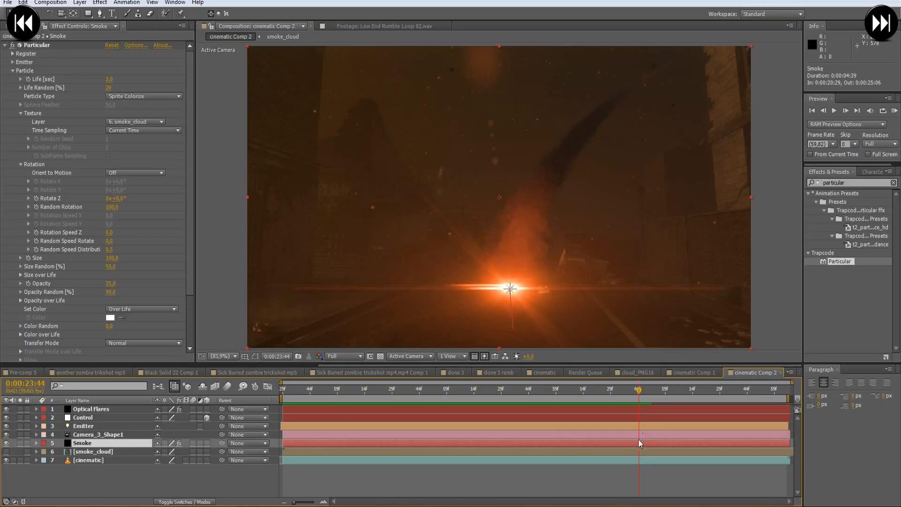
left_click(92, 417)
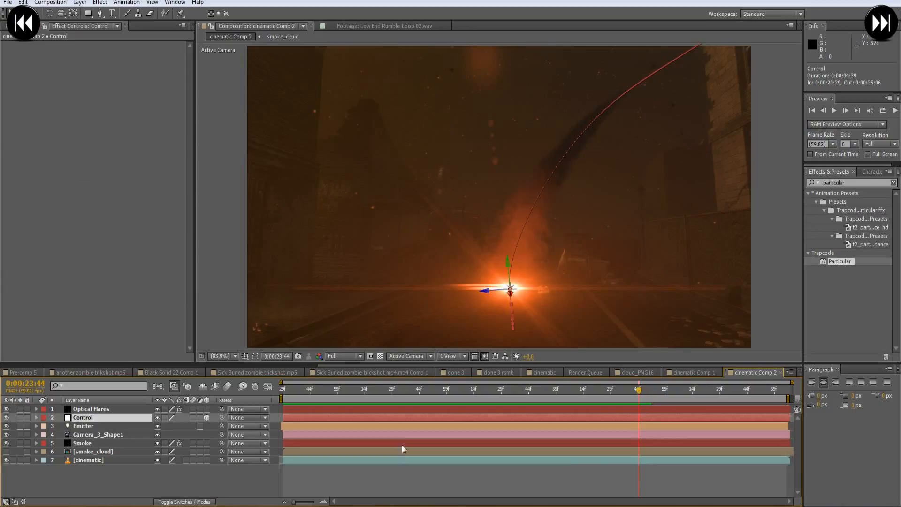
key("p")
left_click(639, 426)
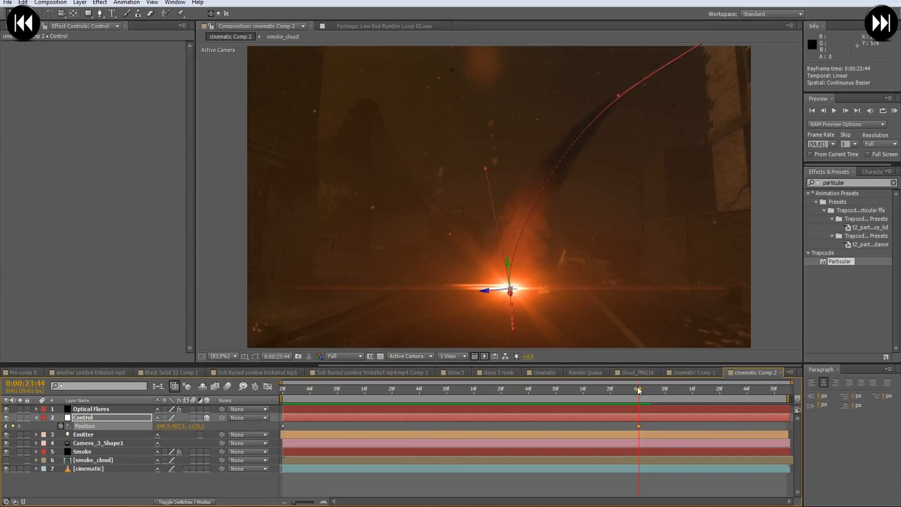
- Keyframe the Smoke emitter's Particles/sec at 0:00:23:44, set it to 0 one frame later, and scrub forward to check the trail
left_click(630, 451)
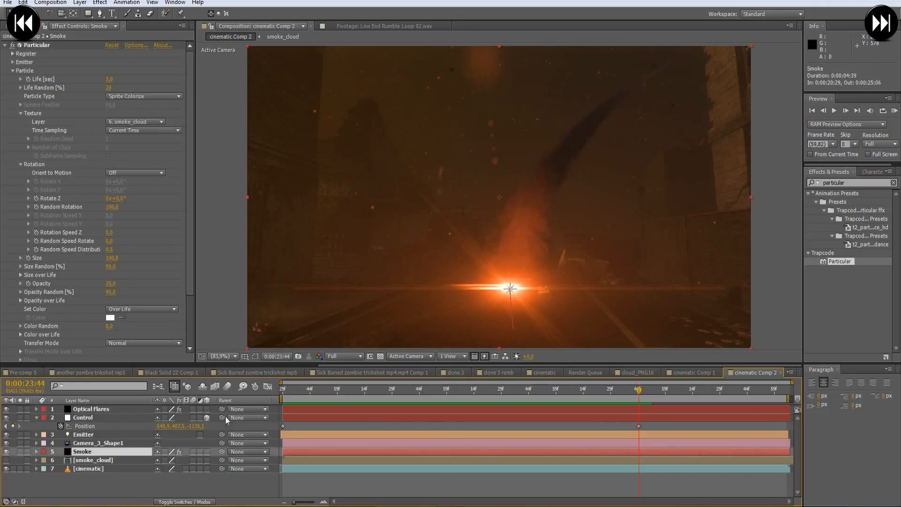
left_click(12, 62)
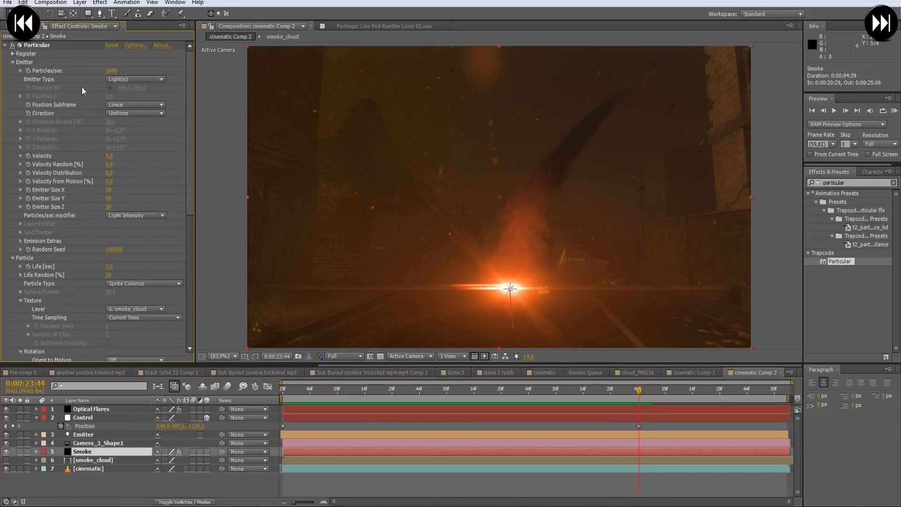
left_click(29, 70)
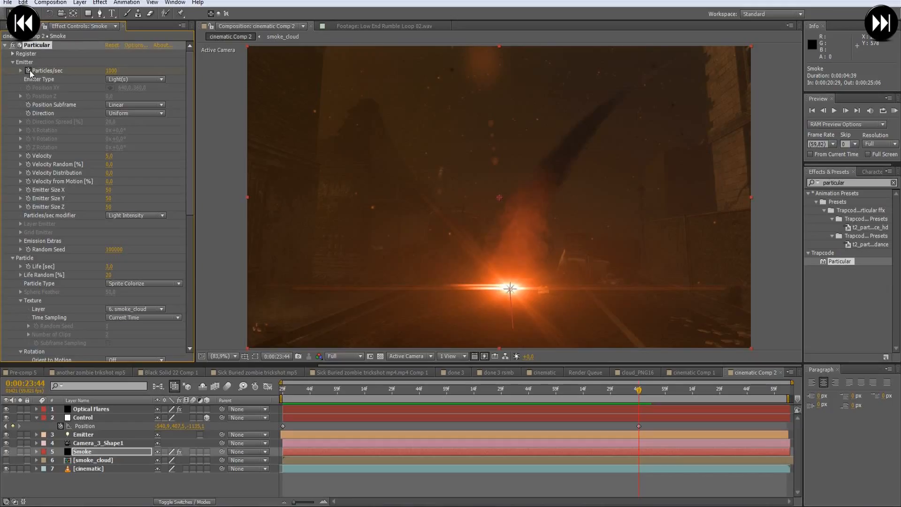
key("Page_Down")
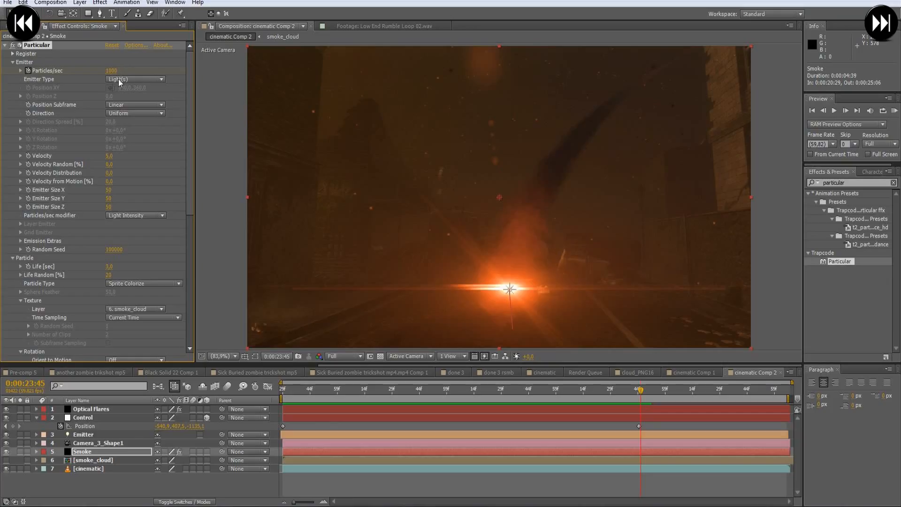
left_click(111, 71)
type("0")
key("Return")
left_click_drag(644, 393, 683, 393)
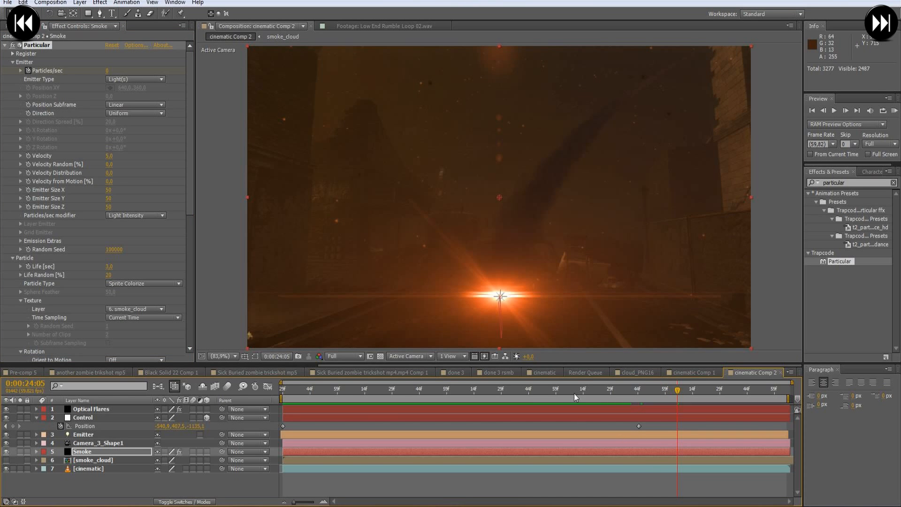
- Keyframe the Optical Flares Brightness at 0:00:23:44 and set it to 500 one frame later
left_click_drag(583, 392, 639, 399)
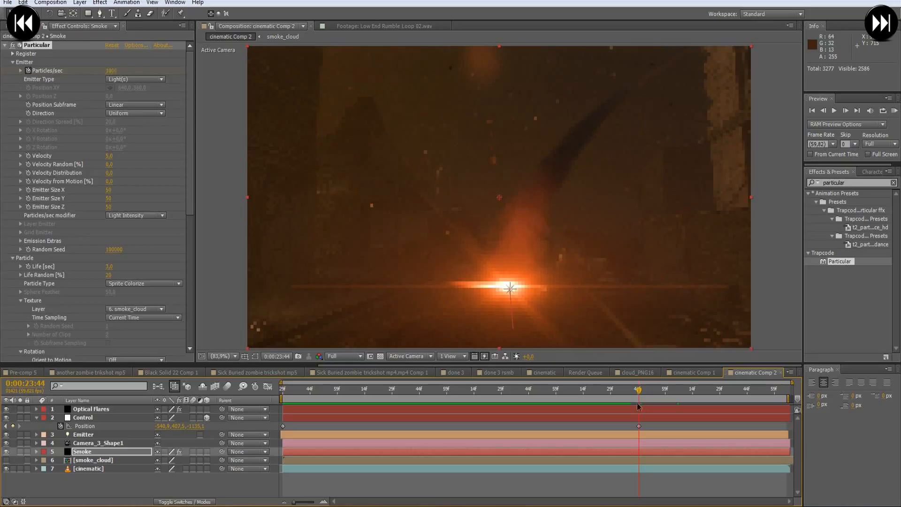
left_click(631, 409)
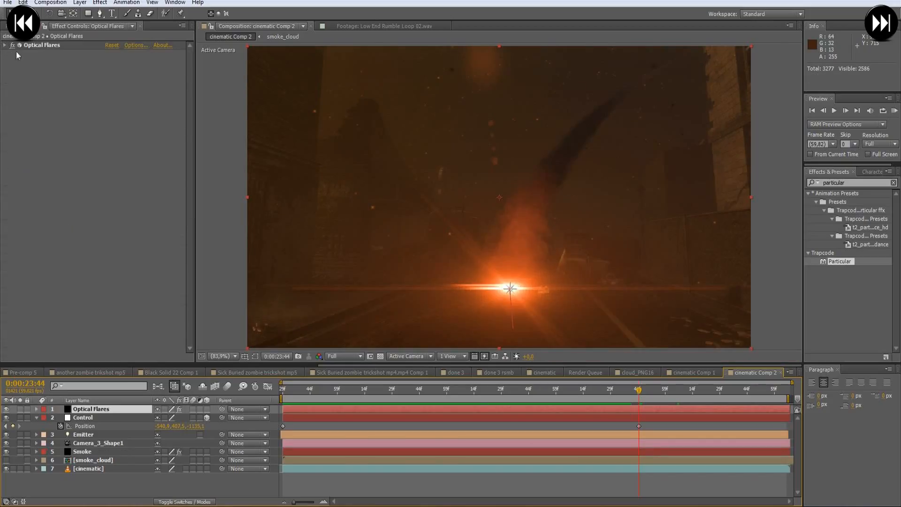
left_click(4, 45)
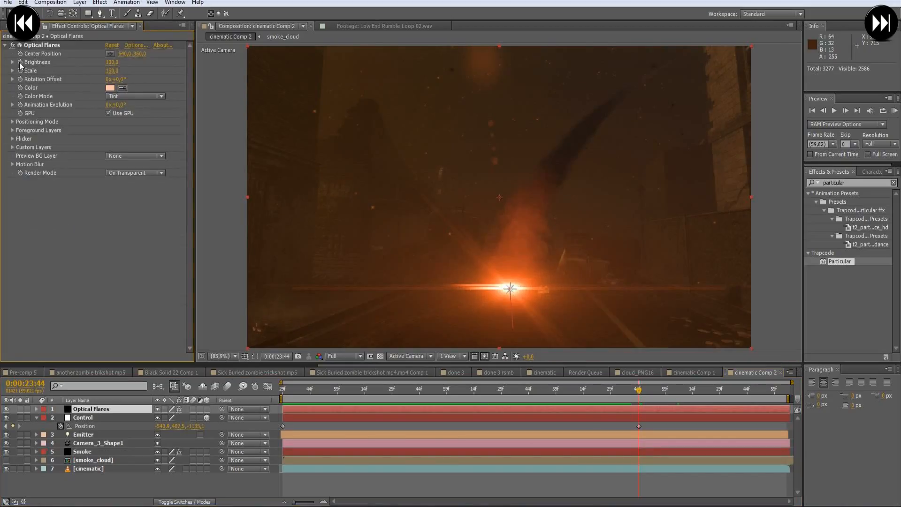
left_click(19, 63)
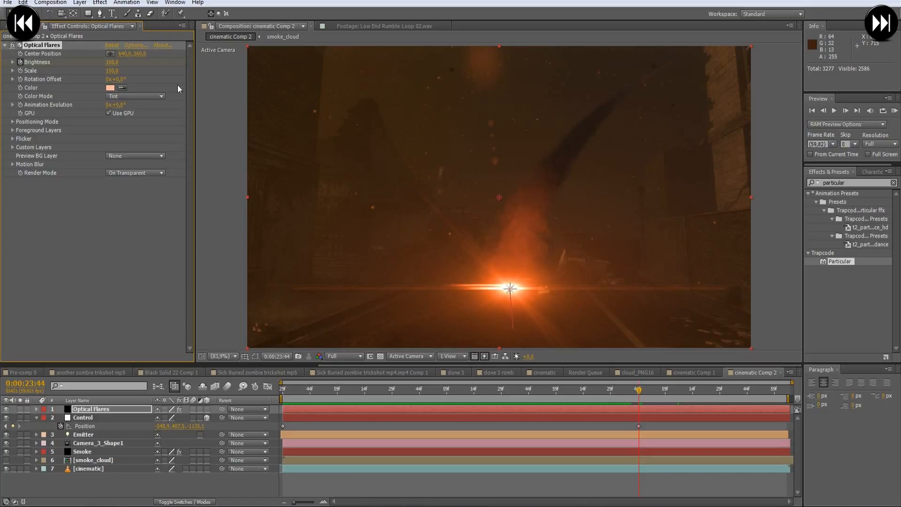
key("Page_Down")
left_click(115, 65)
type("500")
key("Return")
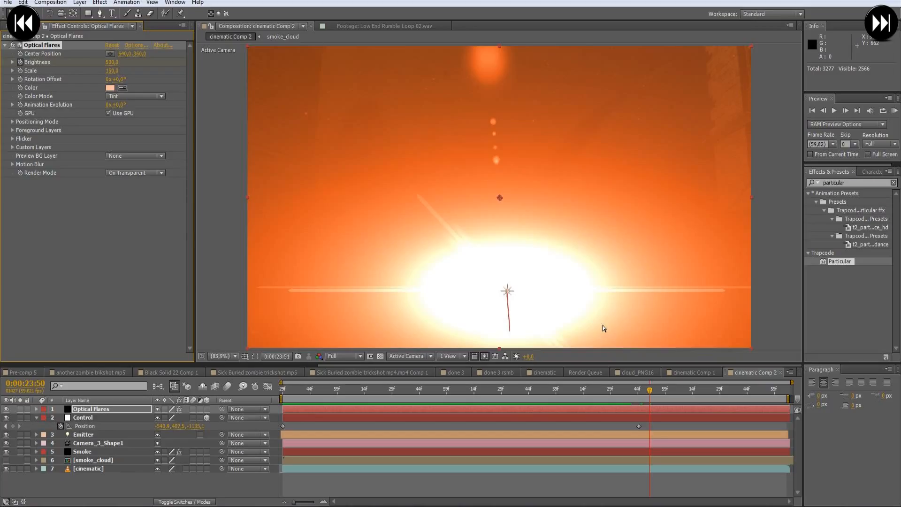
- Fade the impact flare out with a Brightness keyframe of 0 and shift that keyframe to 0:00:23:50
left_click(111, 63)
type("0")
key("Return")
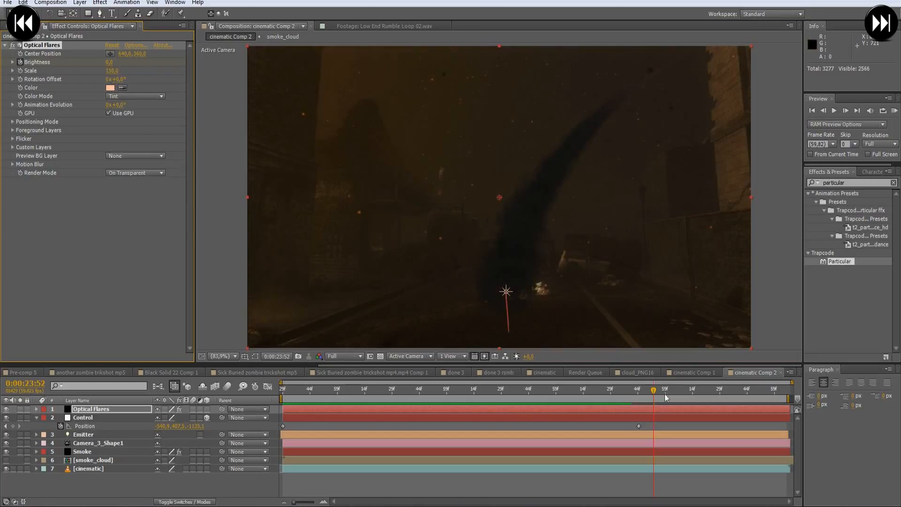
left_click_drag(653, 393, 652, 426)
key("u")
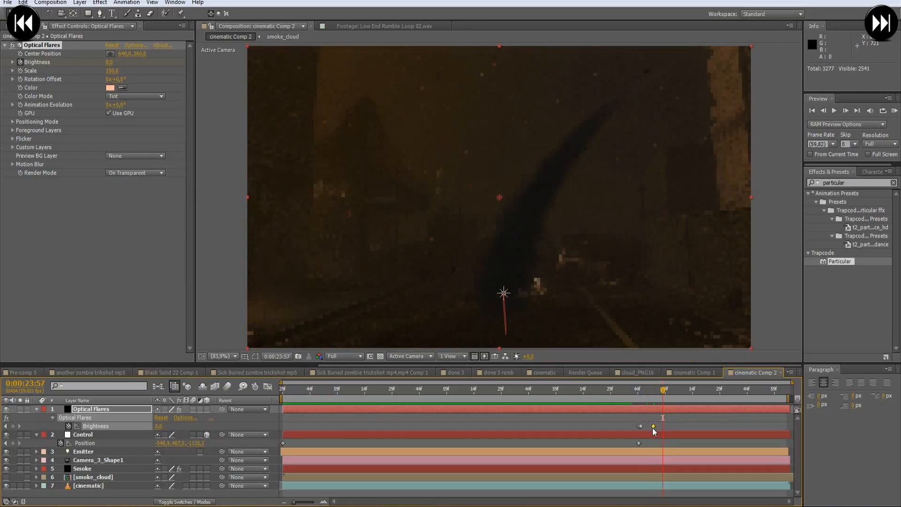
left_click_drag(651, 428, 650, 427)
- Copy the flare's three Brightness keyframes from the impact and paste them at 0:00:20:43
left_click_drag(371, 390, 308, 399)
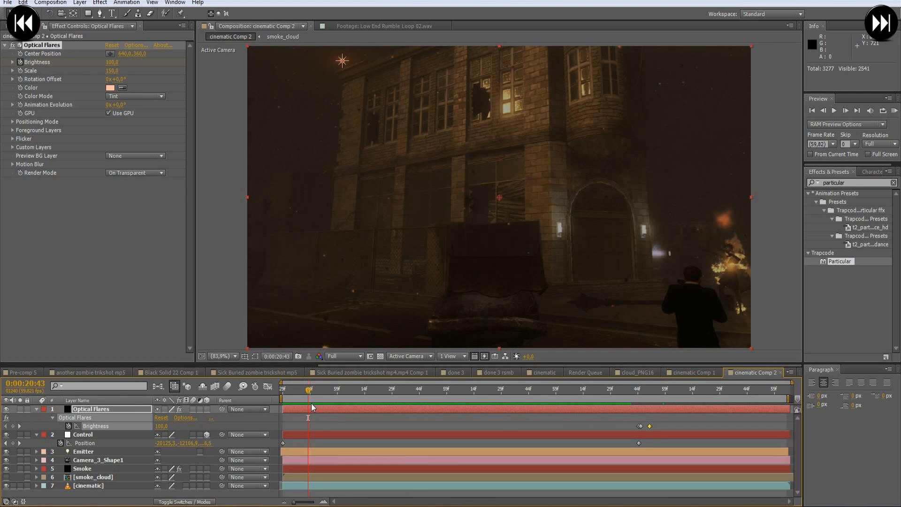
left_click_drag(668, 420, 633, 427)
key("ctrl+v")
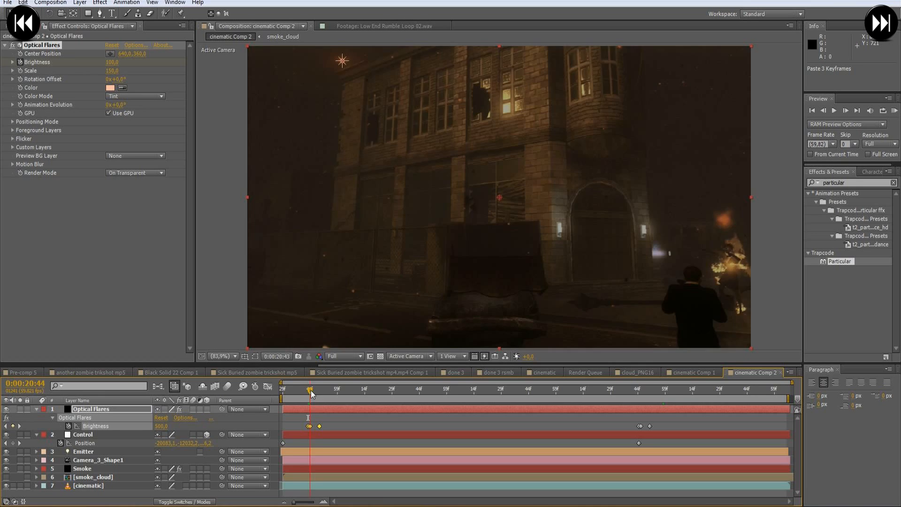
- Set the last pasted Brightness keyframe at 0:00:20:49 to 100
left_click_drag(308, 390, 320, 394)
left_click(342, 434)
left_click(320, 426)
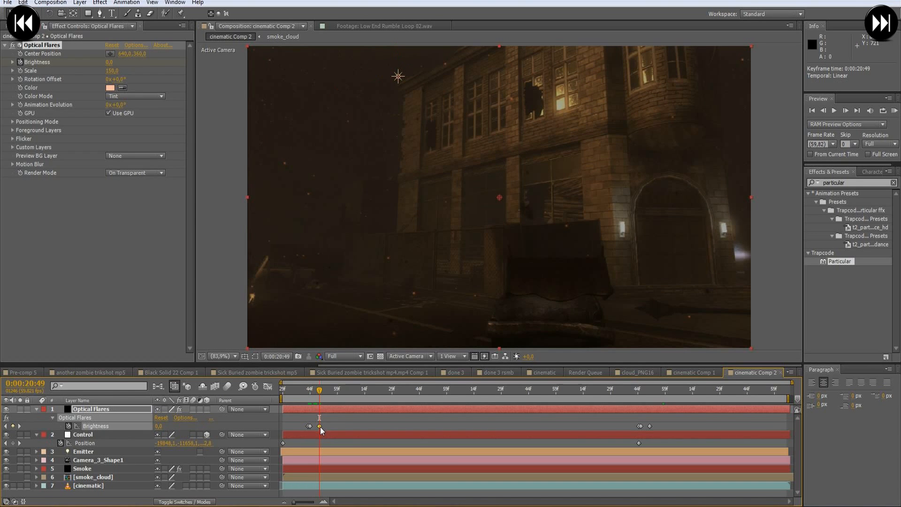
left_click(158, 425)
type("100")
key("Return")
- Keyframe the flare's Scale at 0:00:20:43 and raise it to 1490 one frame later
mouse_move(320, 391)
left_mouse_down()
mouse_move(302, 397)
mouse_move(310, 392)
left_mouse_up()
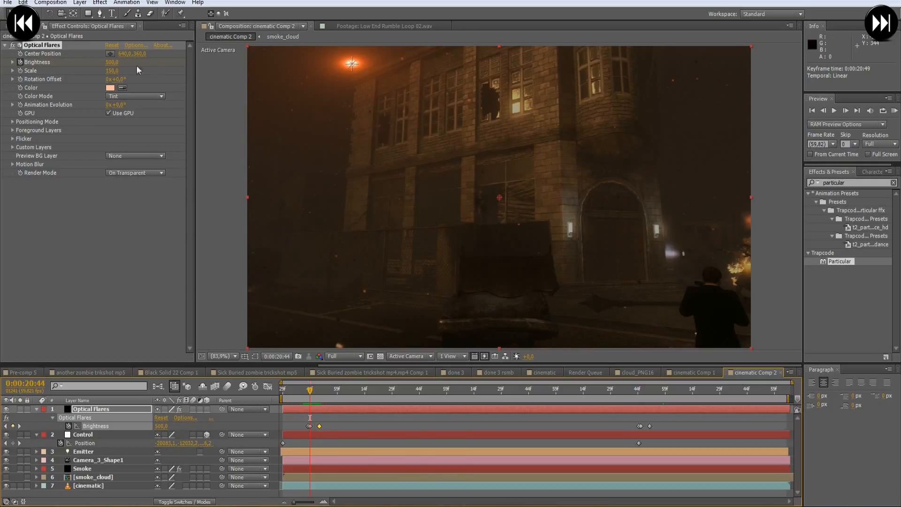
key("Page_Up")
left_click(21, 71)
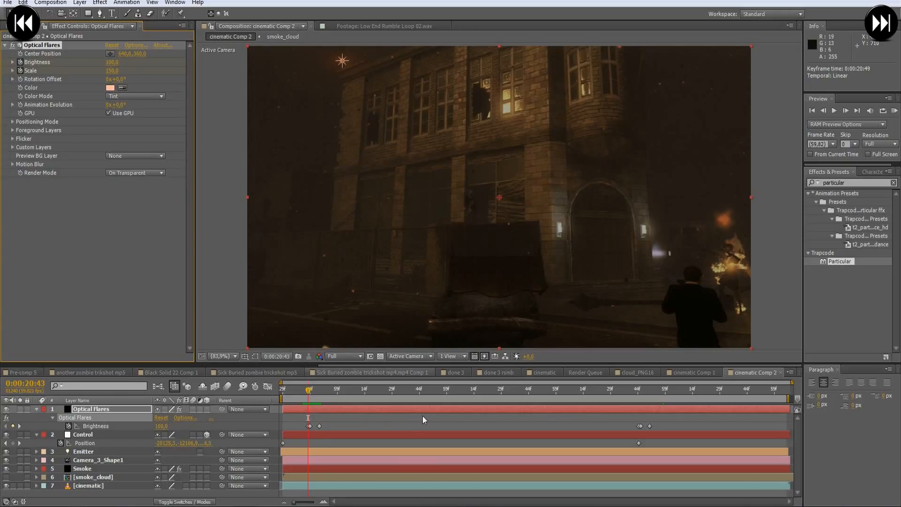
key("u")
key("u")
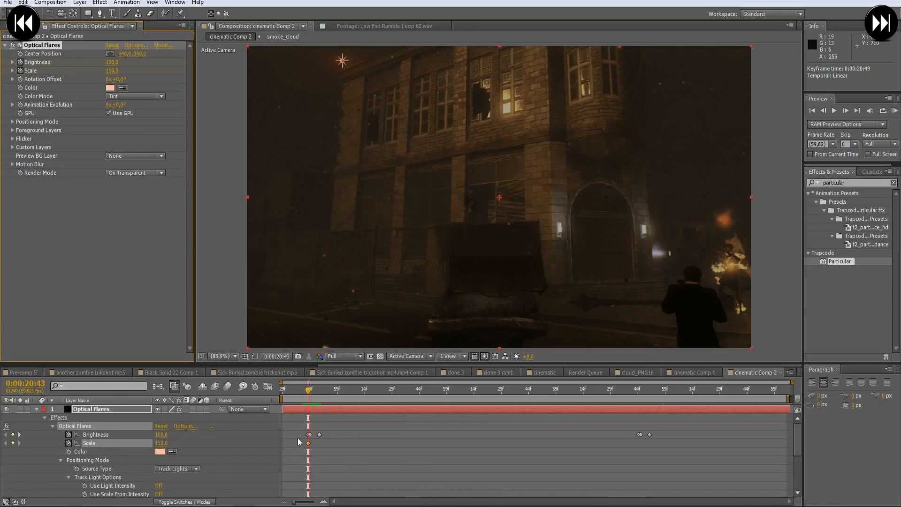
key("Page_Down")
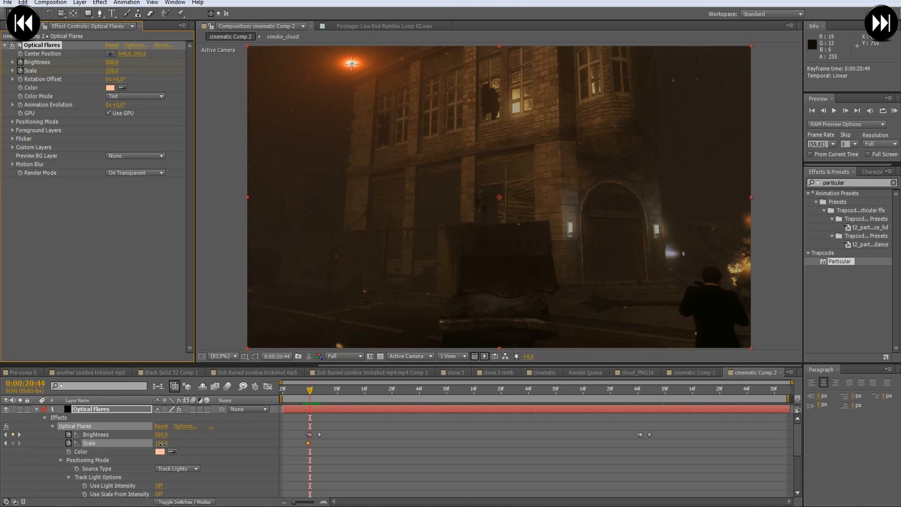
left_click_drag(172, 443, 202, 443)
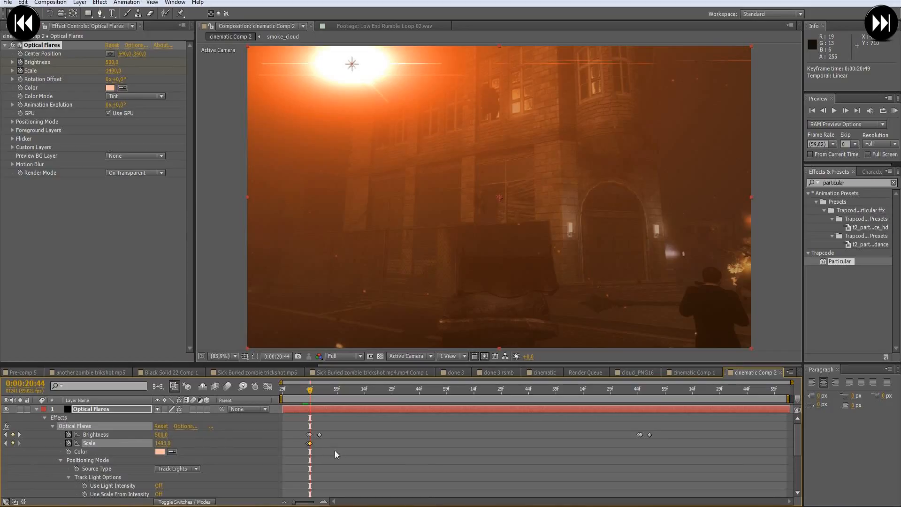
- Set the flare's Scale to 150 at 0:00:20:49, collapse the Optical Flares layer and scrub through the opening flash
left_click(321, 394)
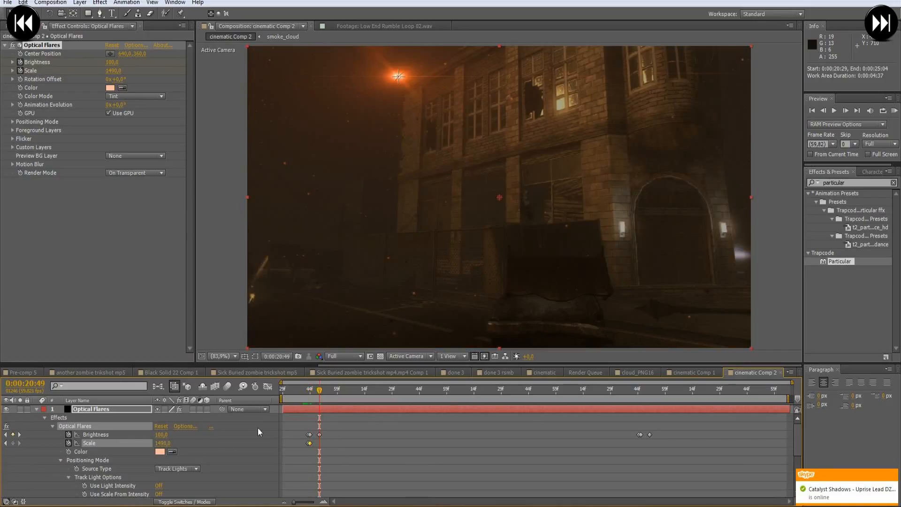
left_click(169, 443)
type("150")
key("Return")
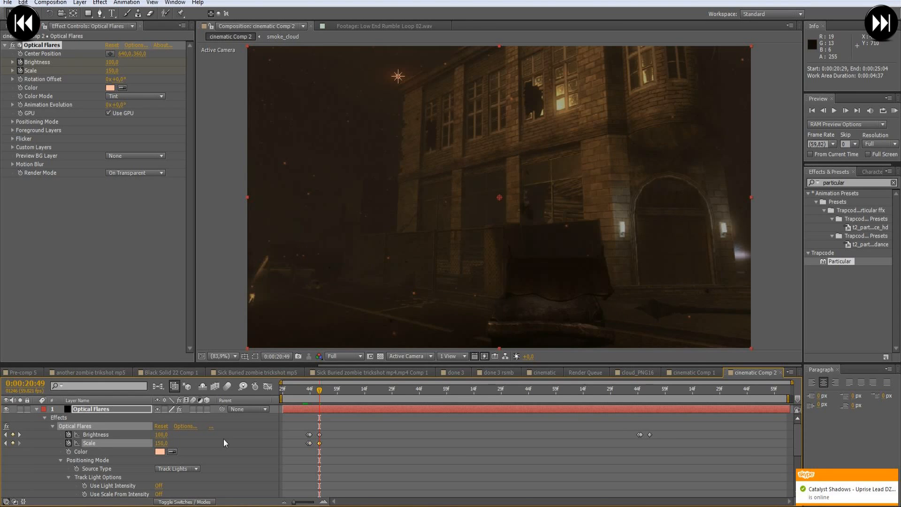
left_click_drag(320, 390, 338, 402)
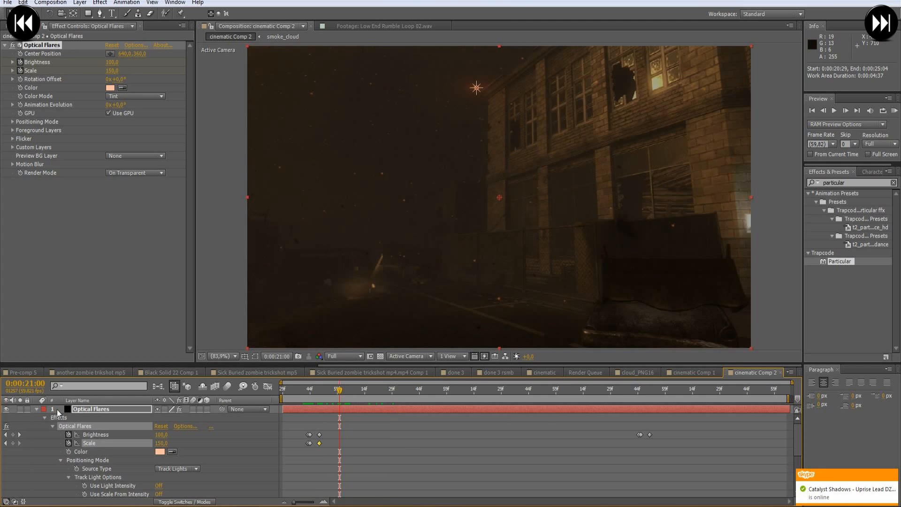
left_click(34, 409)
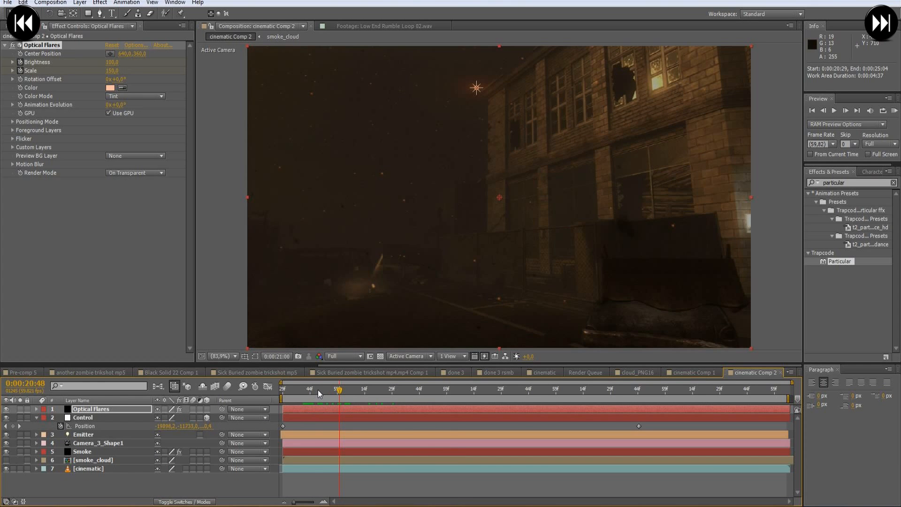
left_click(305, 393)
left_click_drag(305, 396, 315, 399)
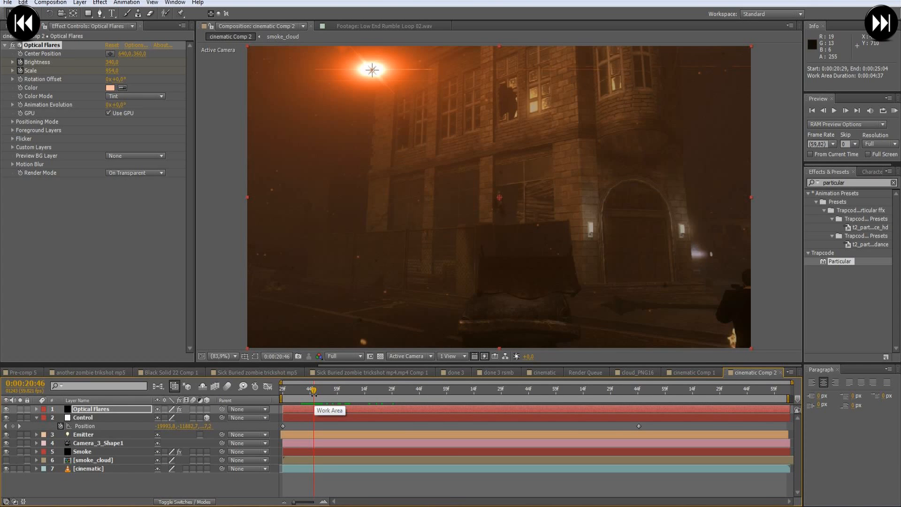
- Add a new adjustment layer above all the other layers
key("ctrl+alt+y")
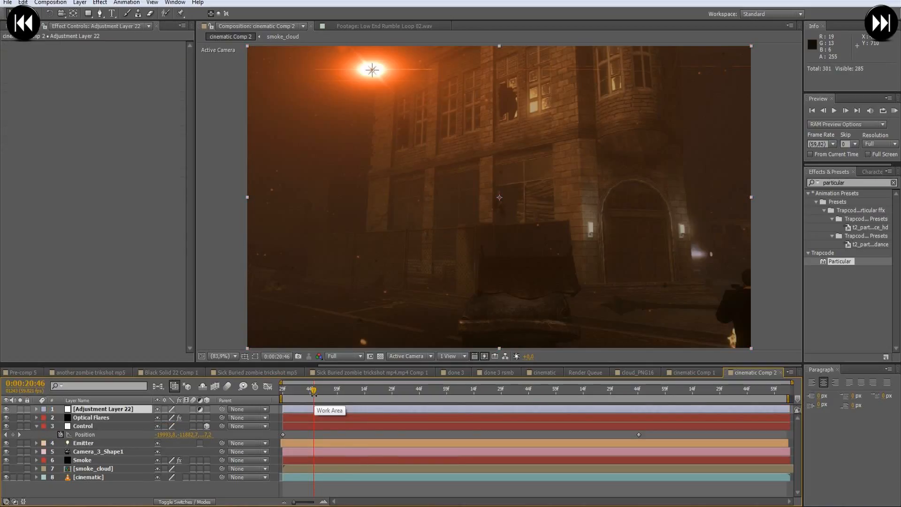
left_click(854, 184)
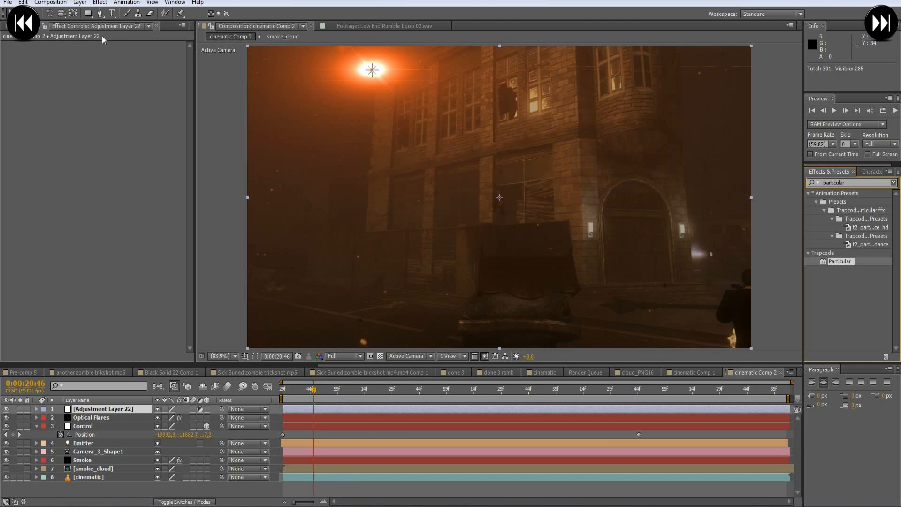
left_click(82, 5)
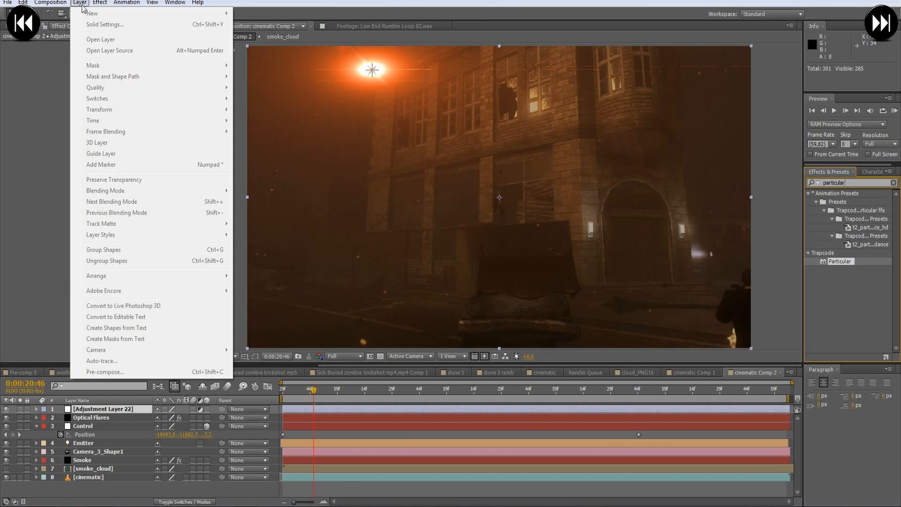
left_click(93, 411)
left_click(83, 3)
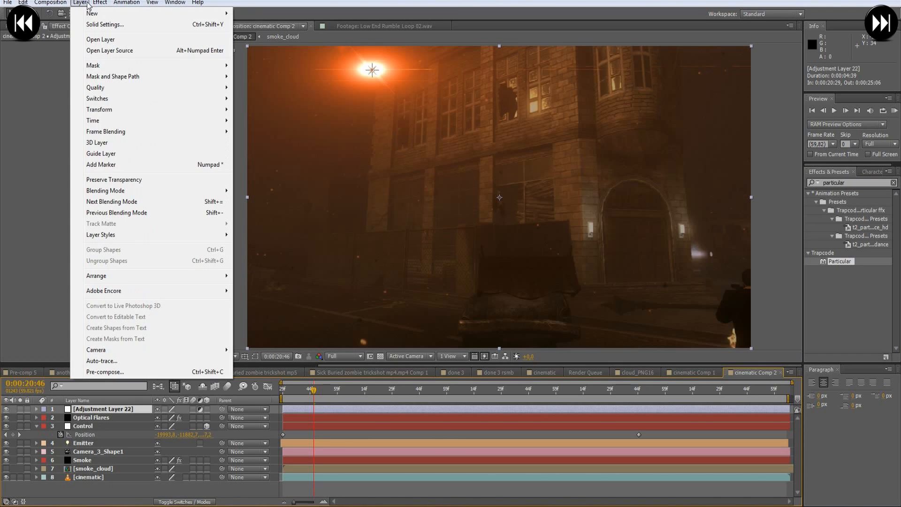
mouse_move(102, 16)
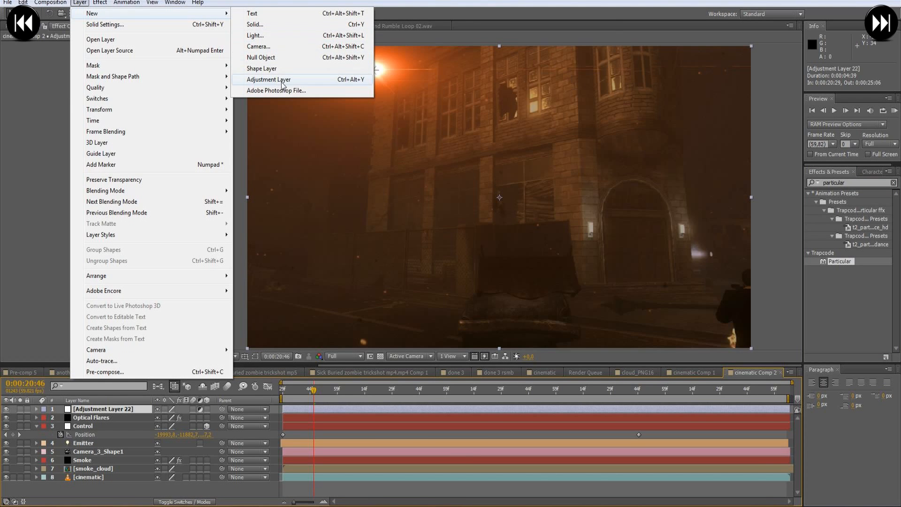
- Find the Twitch effect and apply it to the new adjustment layer
left_click(853, 194)
left_click(836, 182)
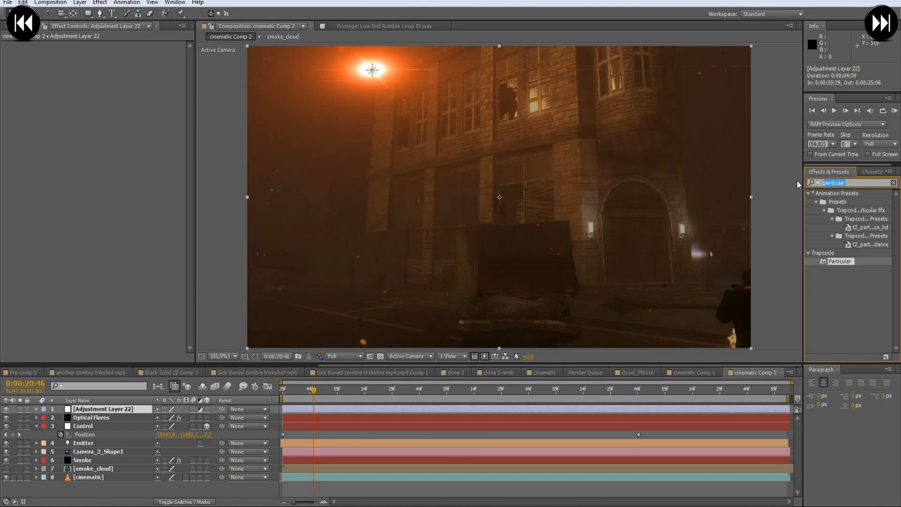
type("tewitch")
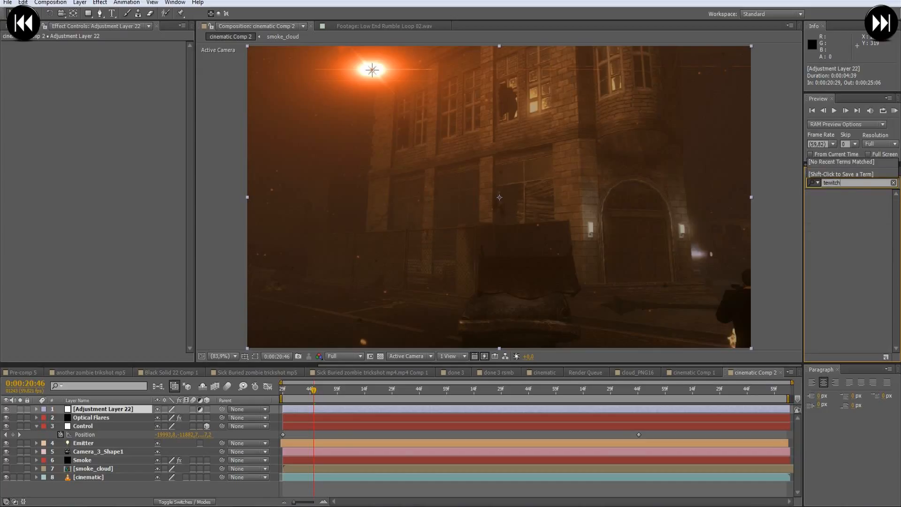
double_click(854, 183)
type("twi")
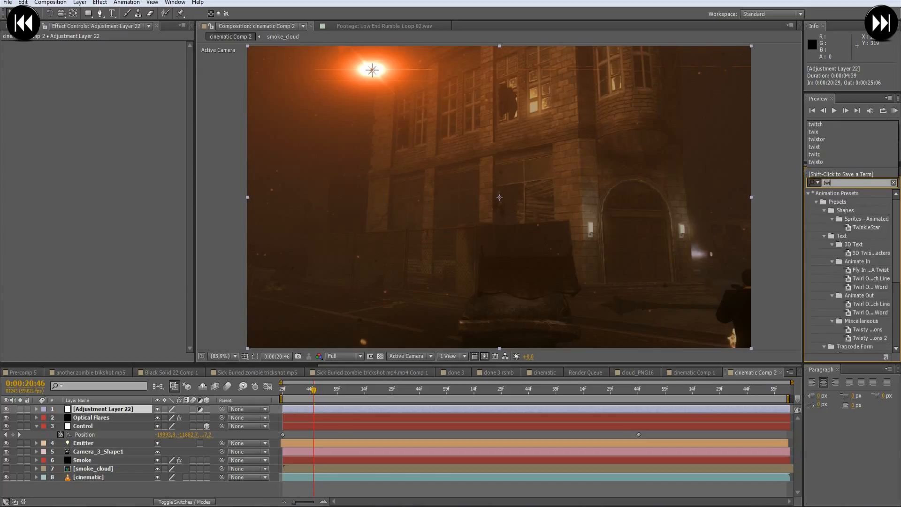
type("tch")
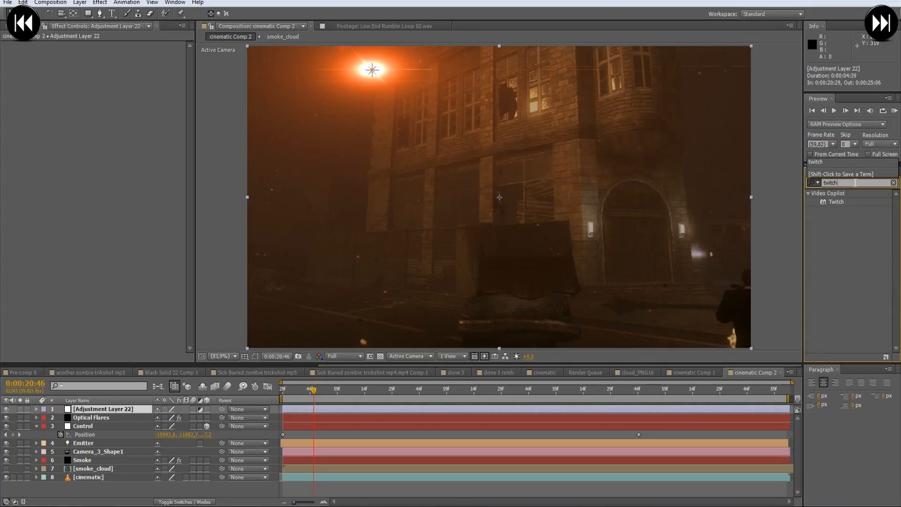
double_click(841, 201)
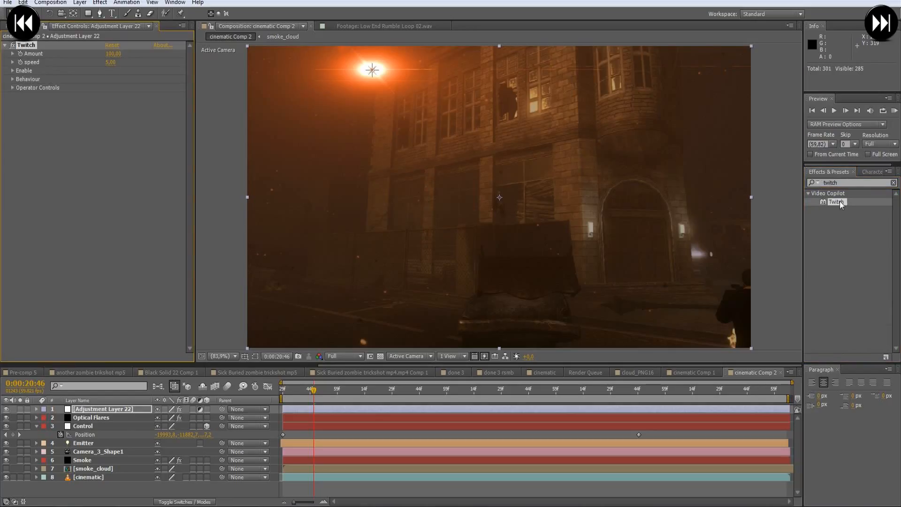
- Find the CC Lens effect and add it to the adjustment layer after Twitch
left_click(831, 183)
type("cc len")
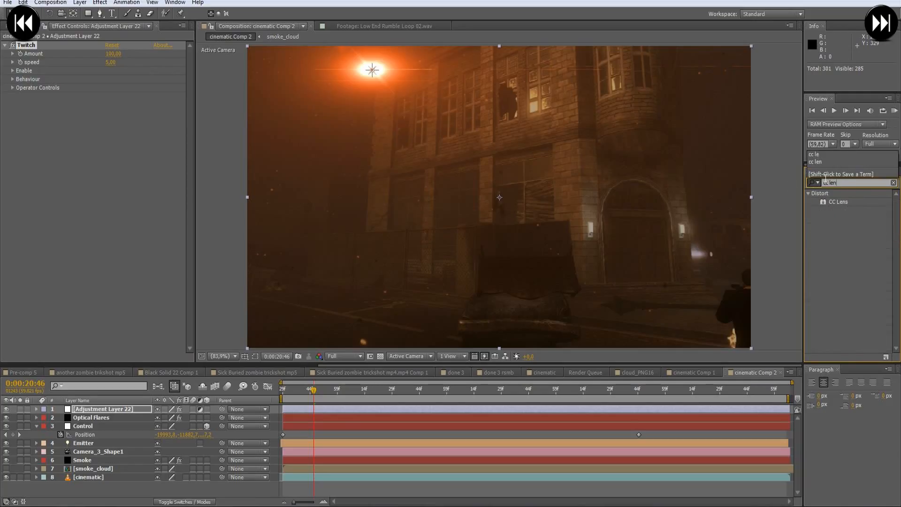
double_click(839, 202)
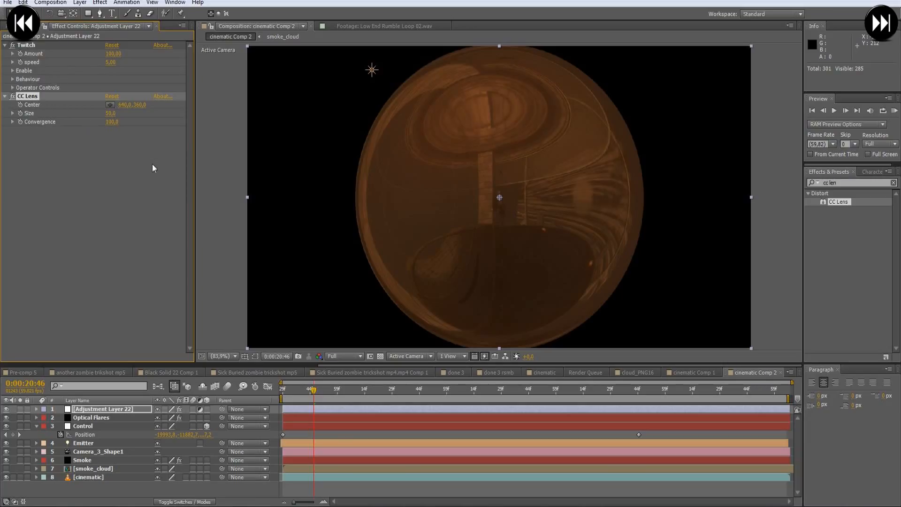
- Keyframe the CC Lens Size at 100 at 0:00:20:46 and at 500 one frame earlier
left_click(111, 113)
type("100")
key("Return")
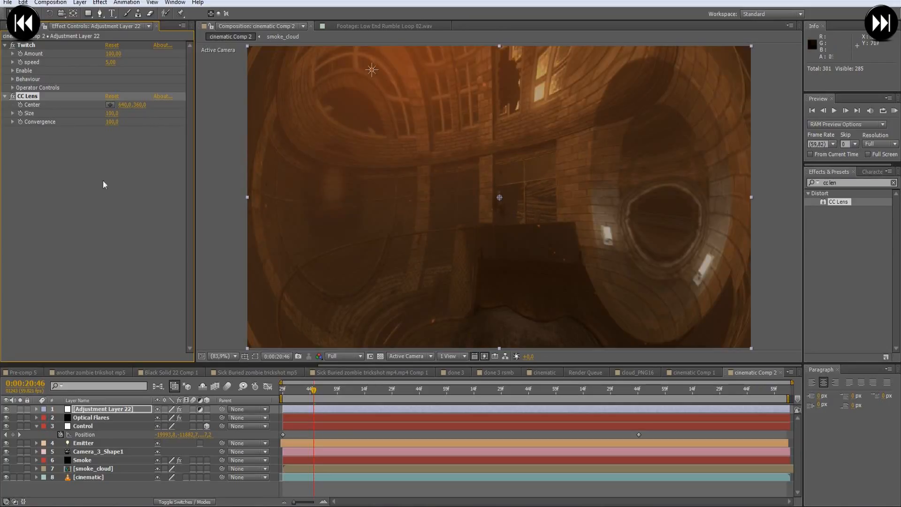
left_click(20, 113)
key("Page_Up")
left_click(113, 113)
type("5")
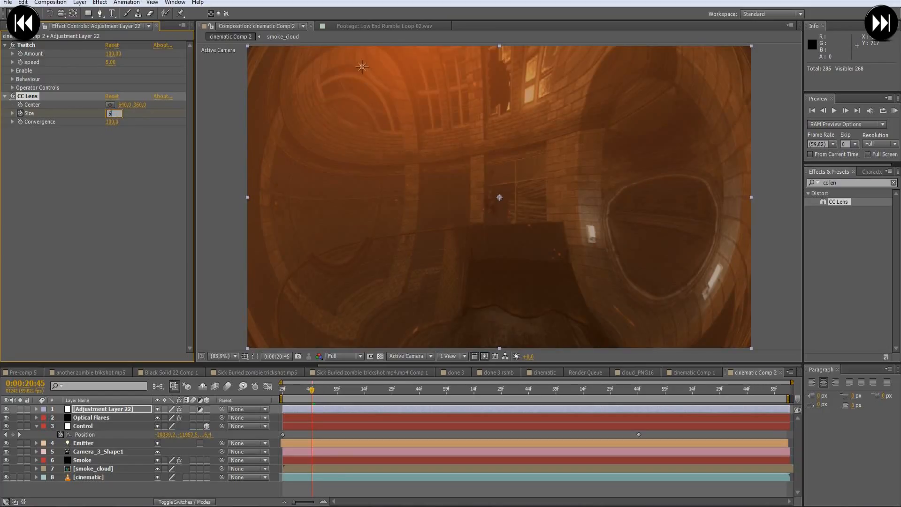
key("Return")
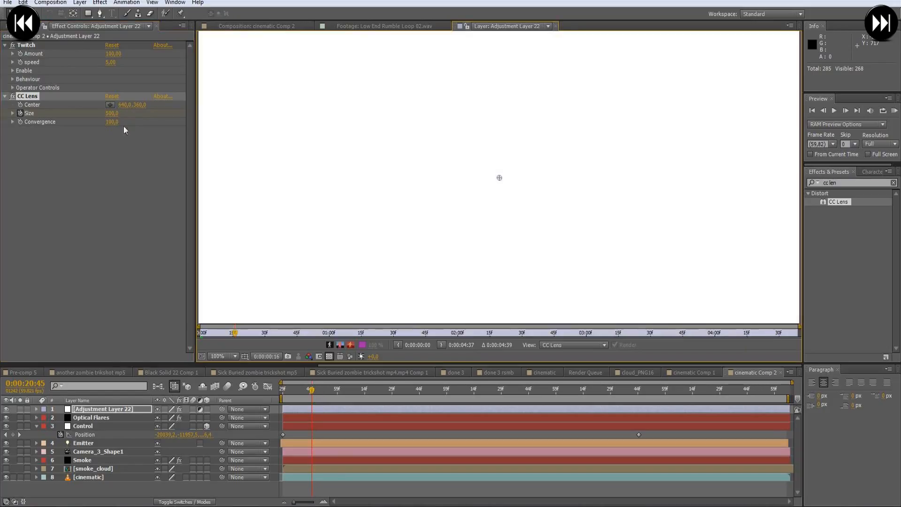
- Keyframe the Twitch Amount at 30 at 0:00:20:45, and close the extra layer and footage viewers
left_click(20, 53)
left_click(108, 54)
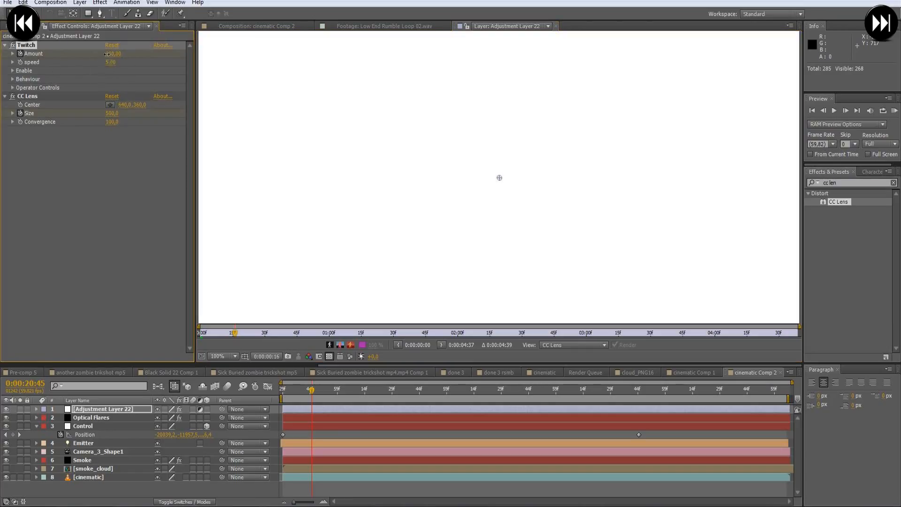
type("30")
key("Return")
left_click(556, 27)
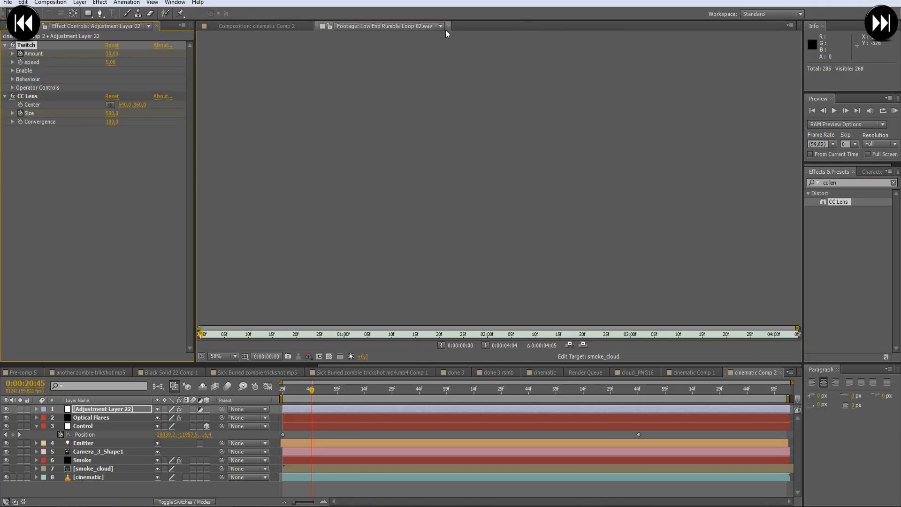
left_click(449, 27)
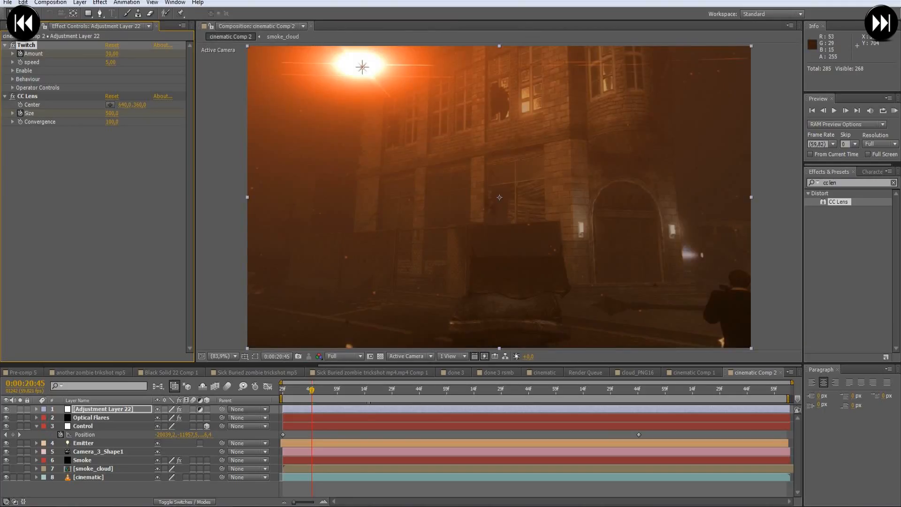
- Show the adjustment layer's keyframes, and at 0:00:20:59 set the Twitch Amount to 0 and the CC Lens Size to 500
left_click(349, 408)
key("u")
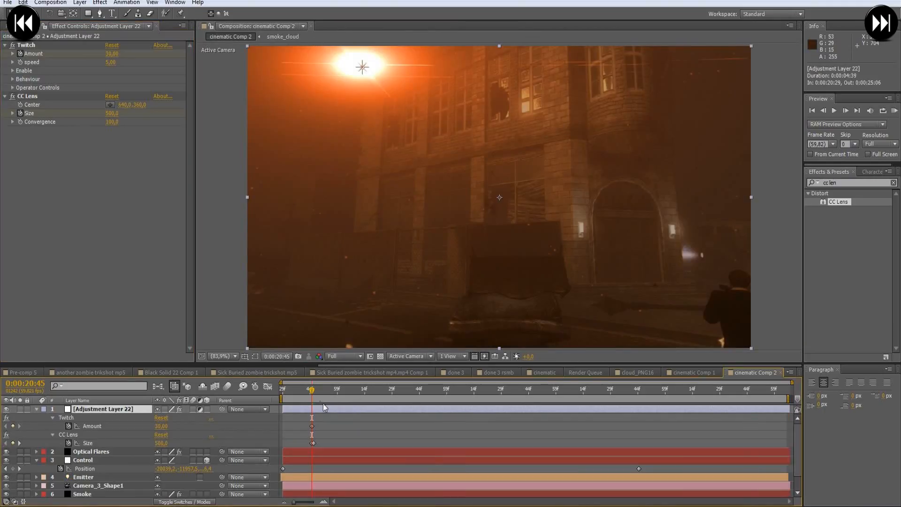
left_click_drag(312, 394, 337, 392)
left_click(112, 53)
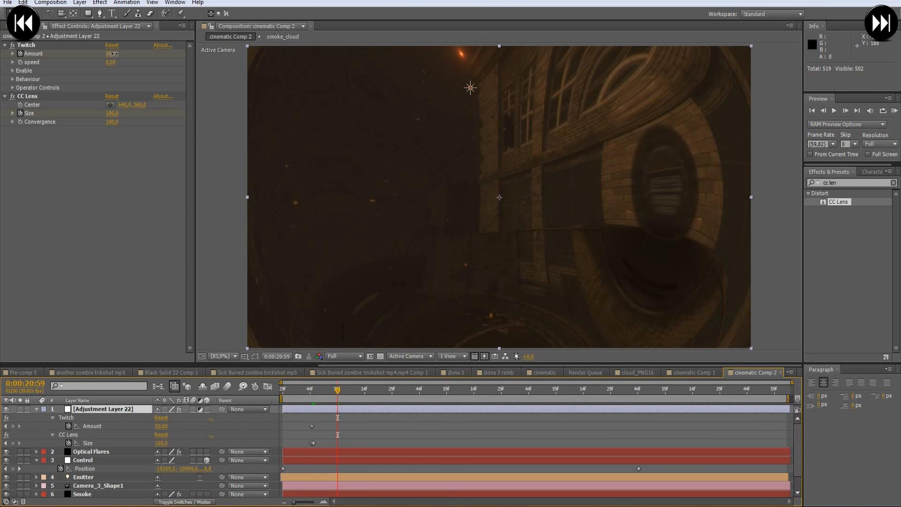
type("0")
key("Return")
left_click(111, 113)
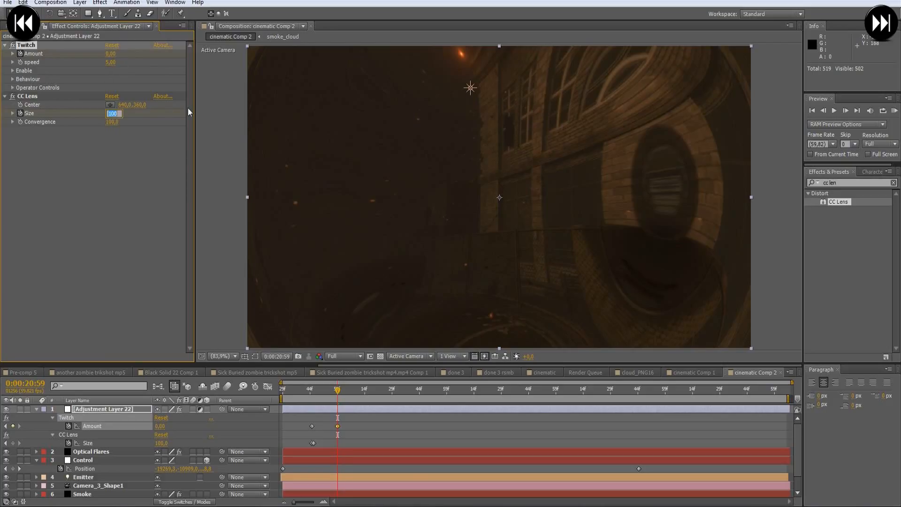
type("500")
key("Return")
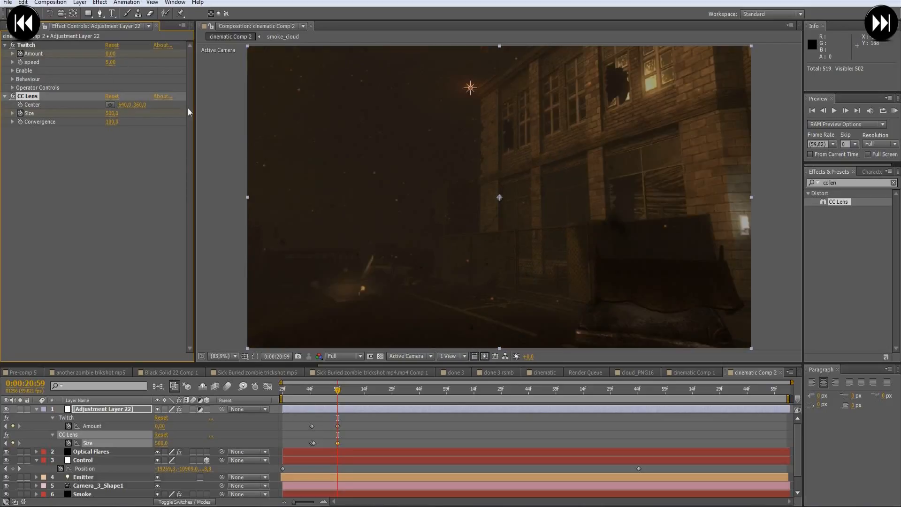
- Go back to 0:00:20:45 and enable Twitch's Blur, Color, Light, Scale and Slide operators
left_click_drag(334, 391, 312, 393)
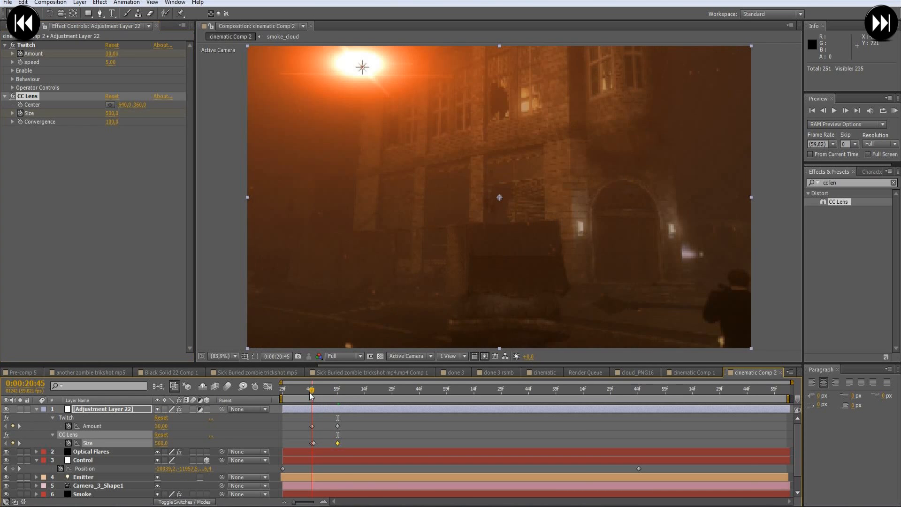
left_click(13, 70)
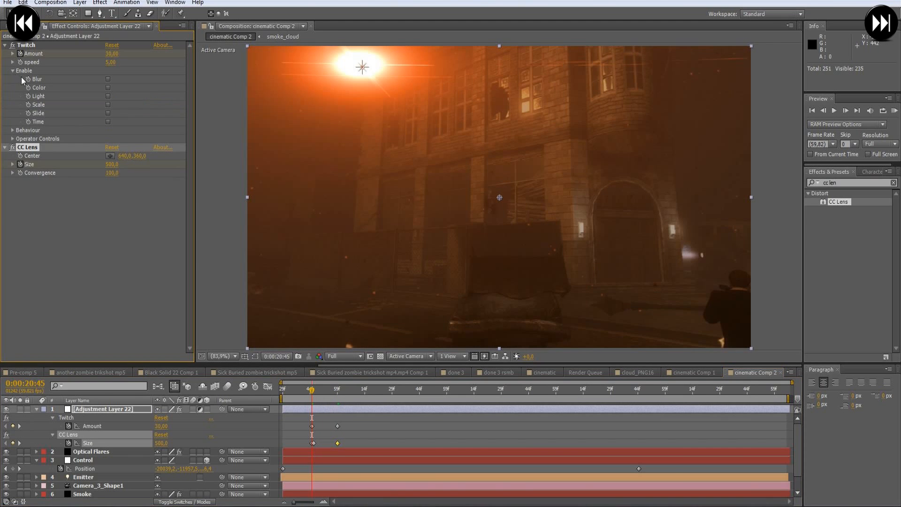
left_click(108, 80)
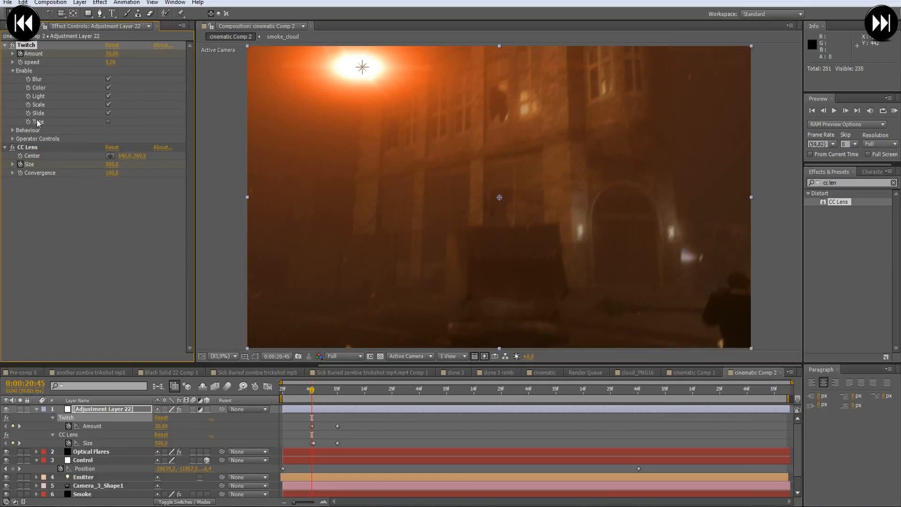
left_click(14, 71)
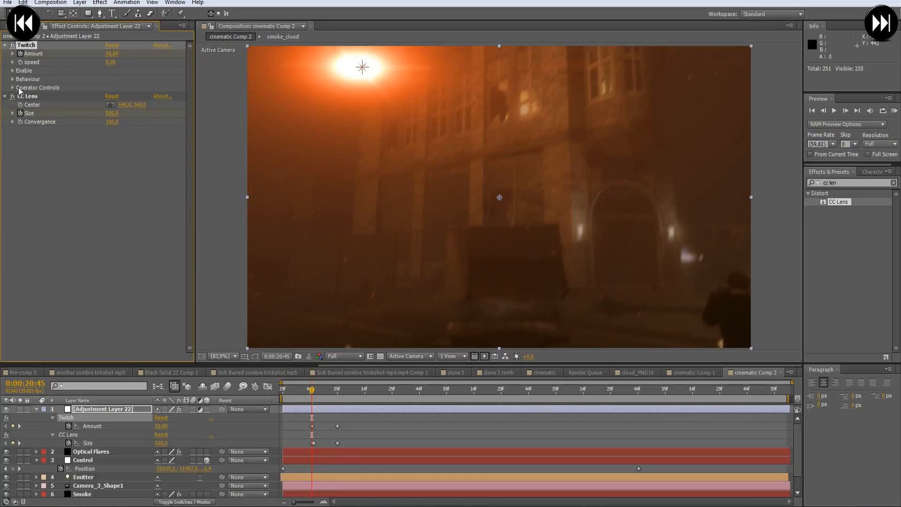
- Set Twitch's Slide RGB Split to 15 and scrub through the opening flash
left_click(13, 88)
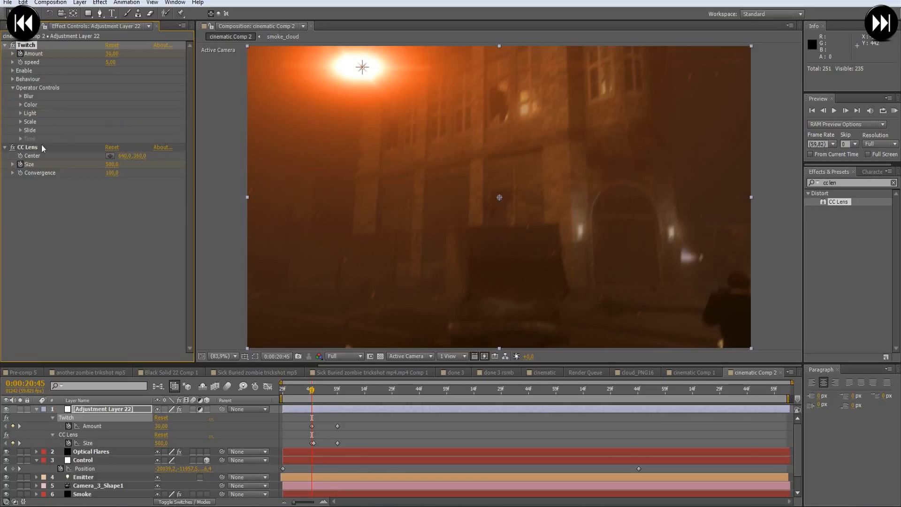
left_click(21, 130)
left_click(110, 181)
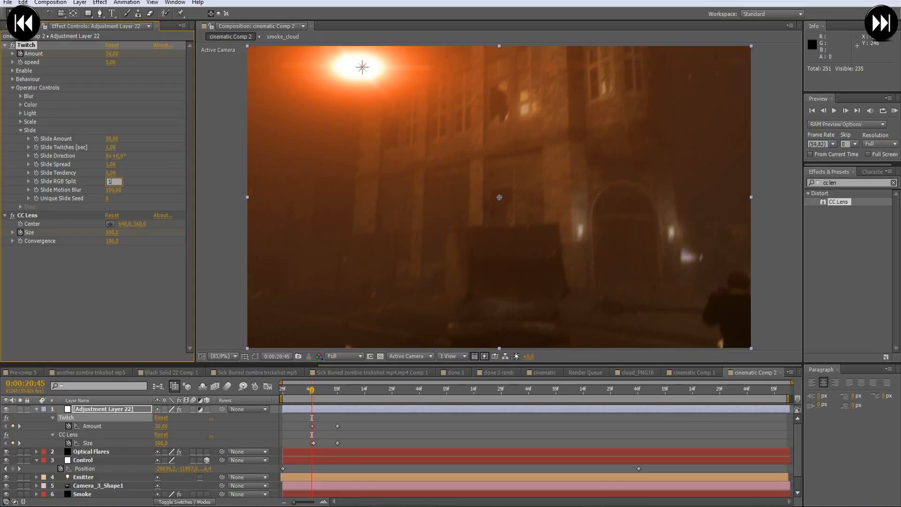
key("Return")
left_click(116, 186)
type("15")
key("Return")
mouse_move(312, 390)
left_mouse_down()
mouse_move(359, 396)
mouse_move(311, 402)
mouse_move(355, 399)
mouse_move(329, 394)
left_mouse_up()
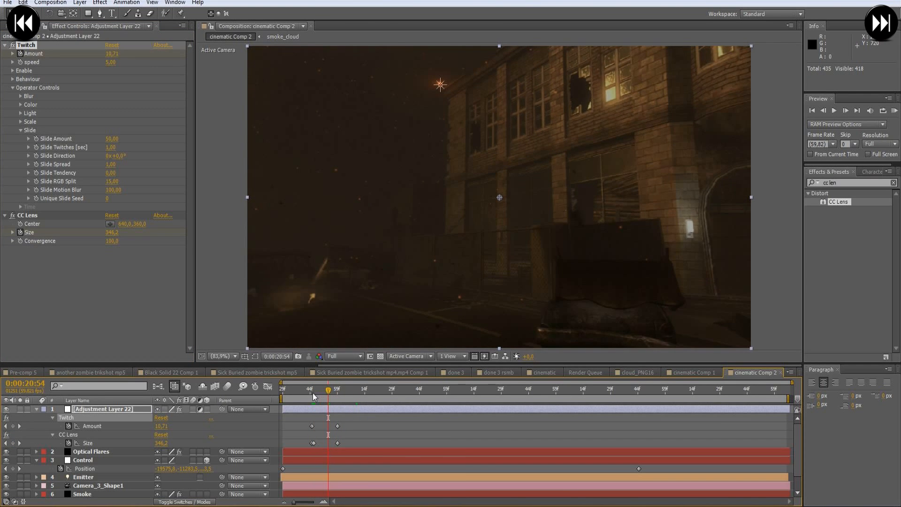
- Set the Twitch speed to 30 and preview the shake from 0:00:20:45 onward
left_click(314, 396)
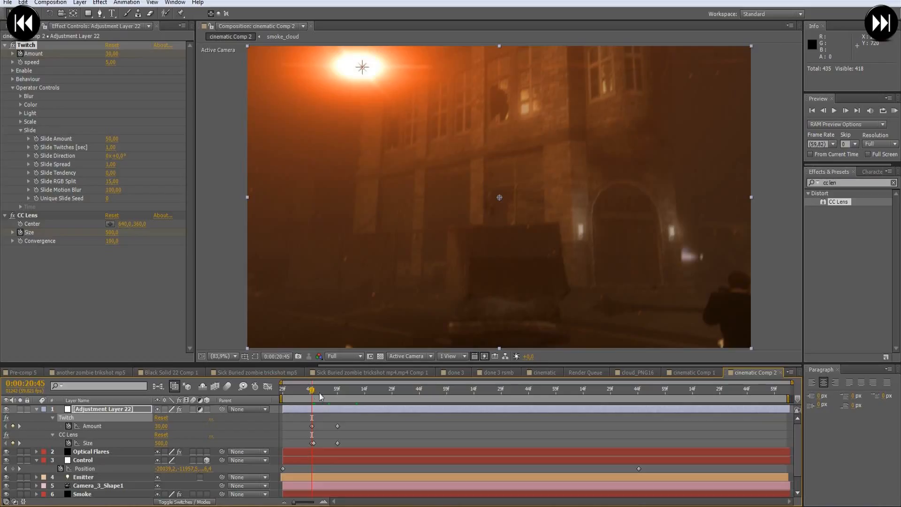
left_click(114, 63)
type("30")
key("Return")
left_click_drag(313, 388, 369, 413)
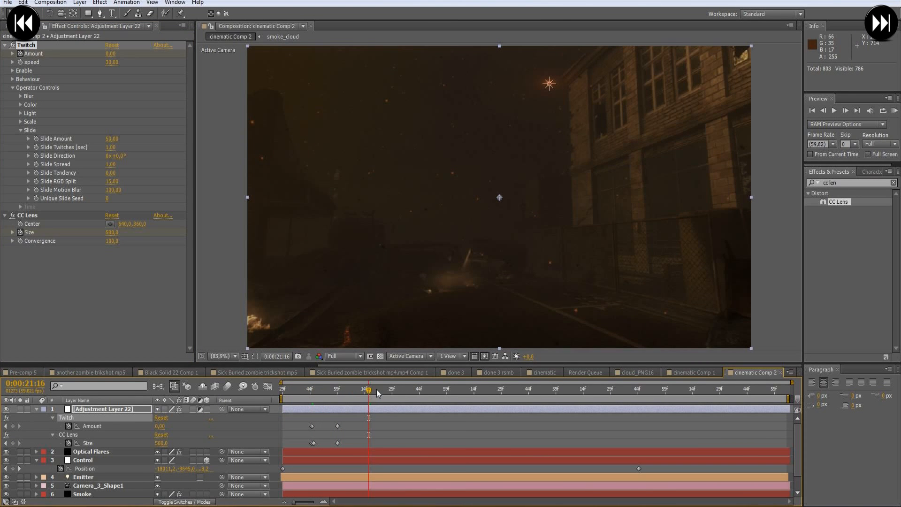
- Copy all the Twitch Amount and CC Lens Size keyframes and paste them at the impact at 0:00:23:44
left_click_drag(353, 394, 304, 445)
key("ctrl+c")
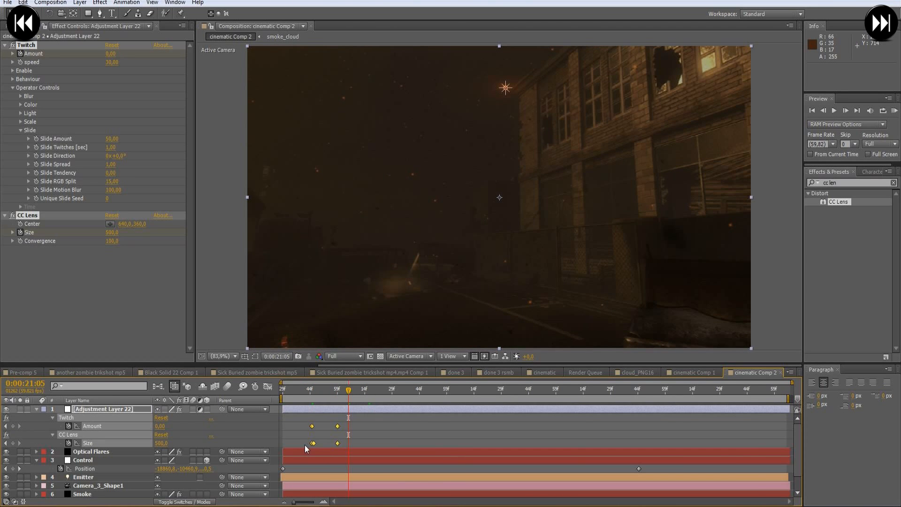
key("k")
key("ctrl+v")
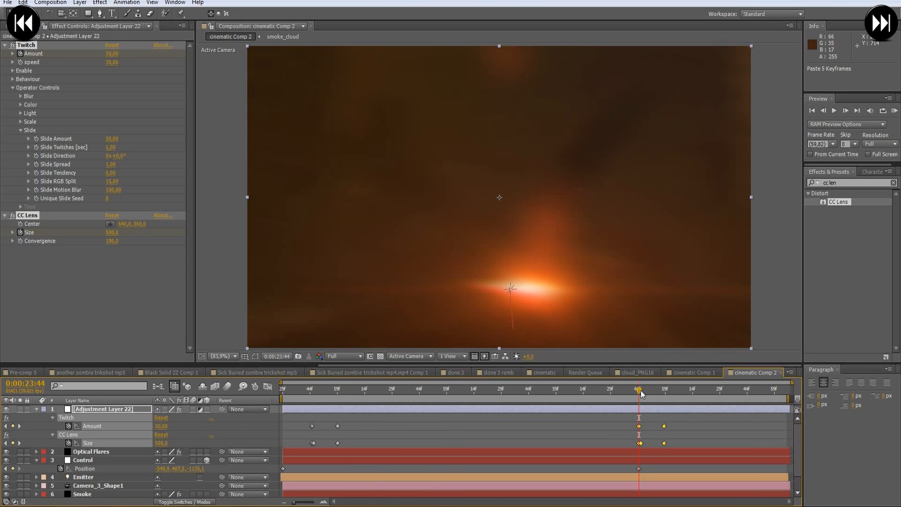
left_click_drag(642, 393, 677, 417)
left_click(682, 426)
- Add a Twitch Amount keyframe of 0 at 0:00:23:29, before the impact, and scrub through the impact
left_click(631, 393)
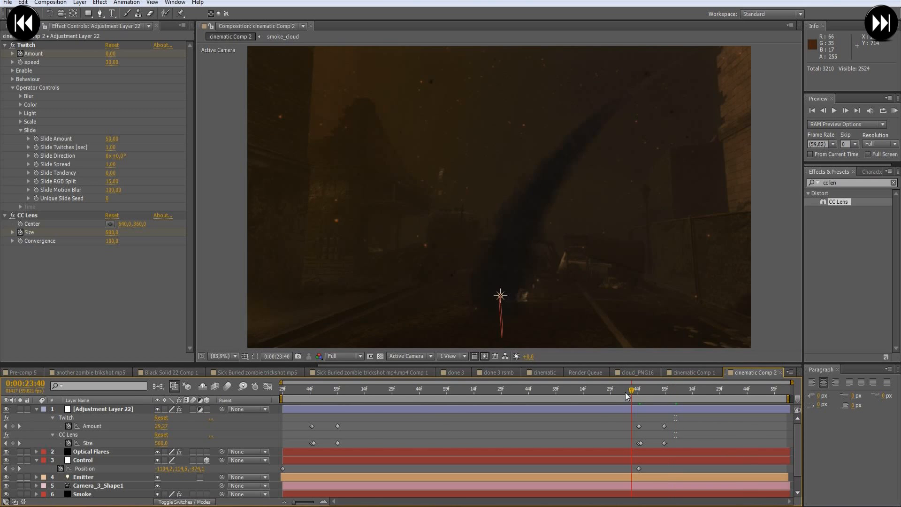
left_click_drag(612, 394, 598, 396)
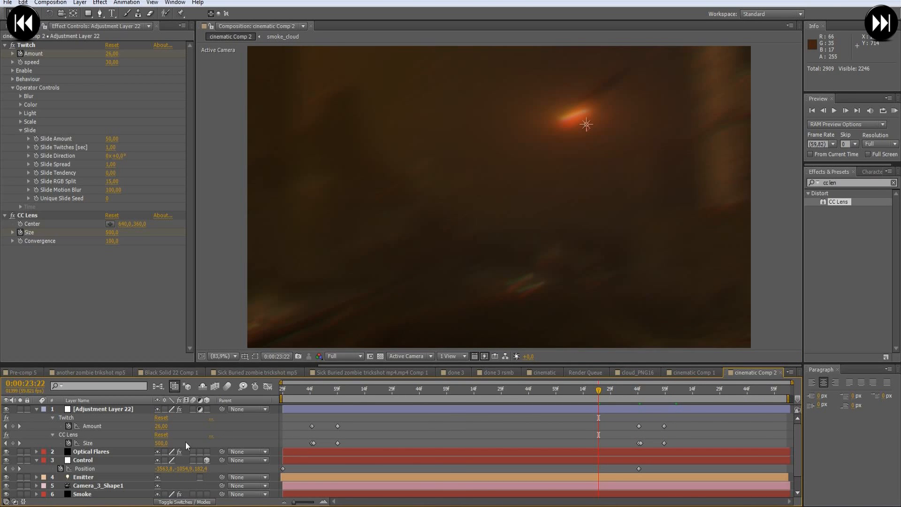
left_click(93, 426)
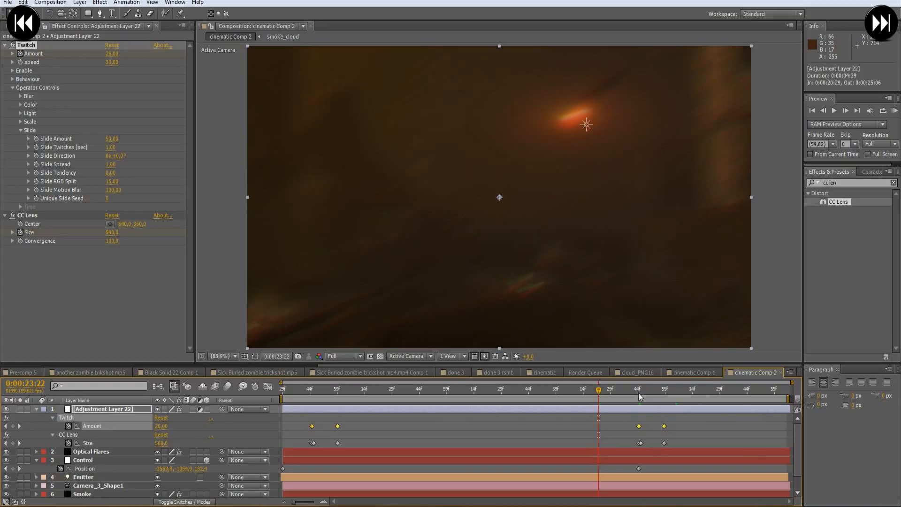
left_click(611, 398)
left_click_drag(611, 395, 613, 395)
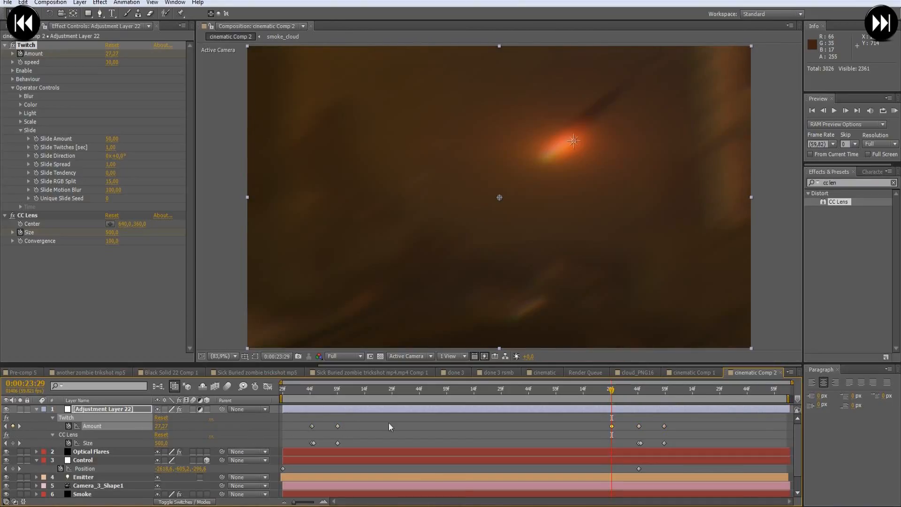
left_click(159, 426)
type("0")
key("Return")
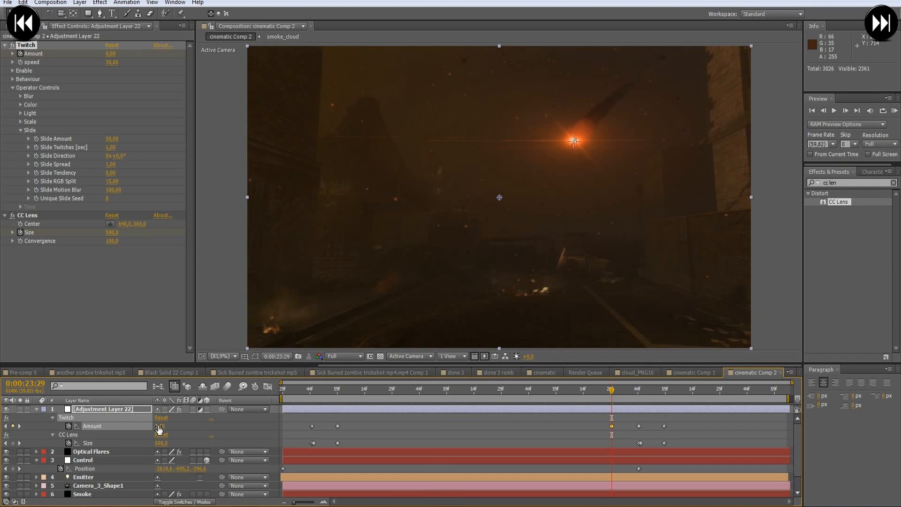
key("Page_Down")
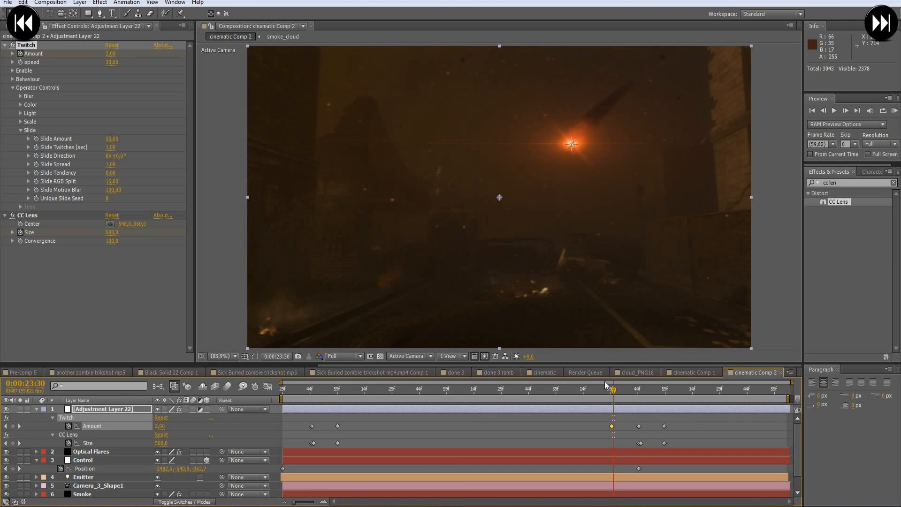
key("Page_Down")
left_click_drag(613, 390, 685, 424)
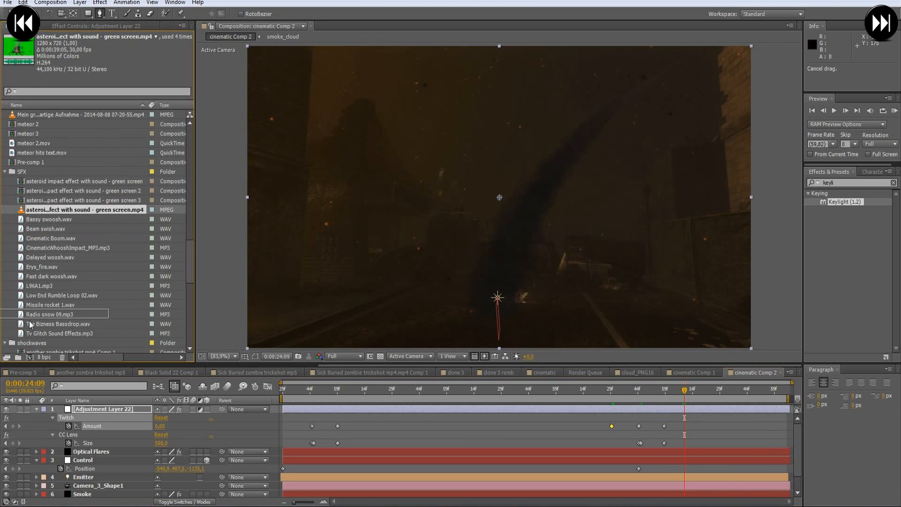
- Create a new composition from the asteroid impact green screen .mp4 clip in the SFX folder
left_click_drag(30, 321, 24, 357)
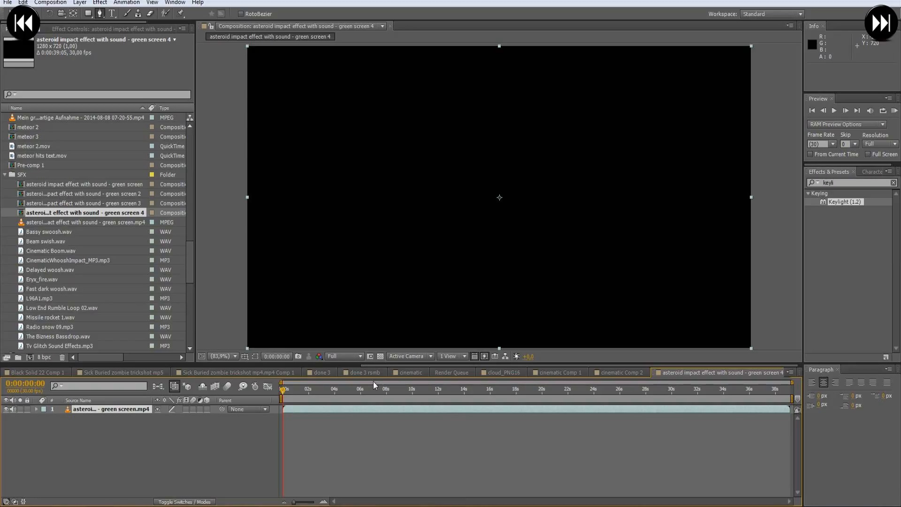
- Find the green-screen version of the impact in the clip and start the work area at 0:00:26:09
left_click_drag(390, 394, 522, 387)
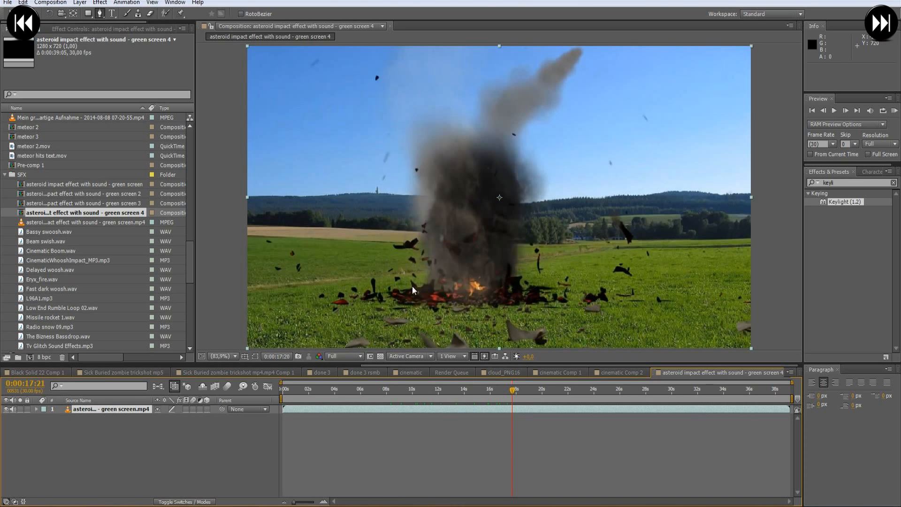
left_click_drag(514, 395, 532, 389)
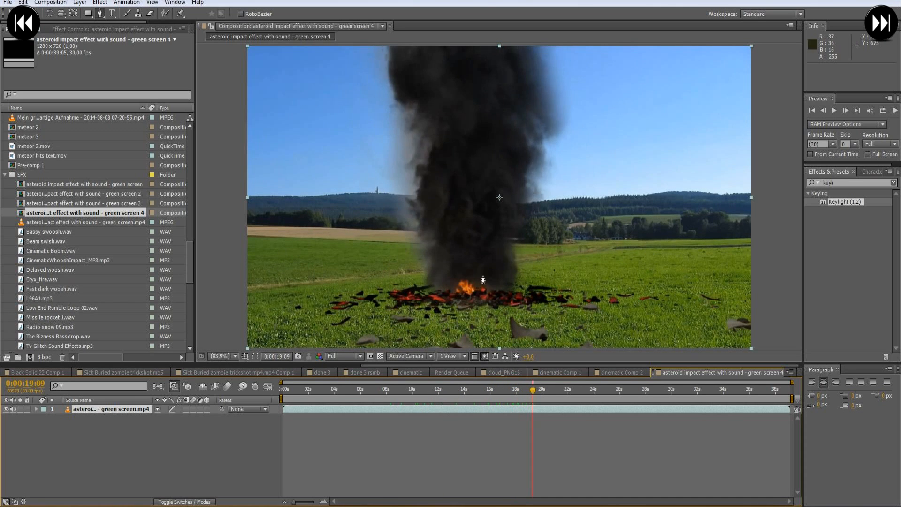
left_click_drag(593, 391, 635, 390)
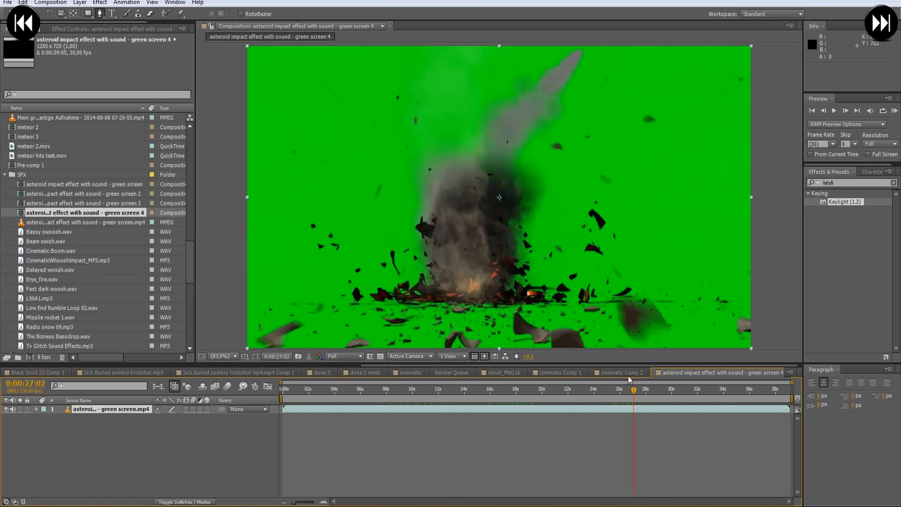
left_click(633, 392)
mouse_move(635, 396)
left_mouse_down()
mouse_move(618, 398)
mouse_move(627, 398)
left_mouse_up()
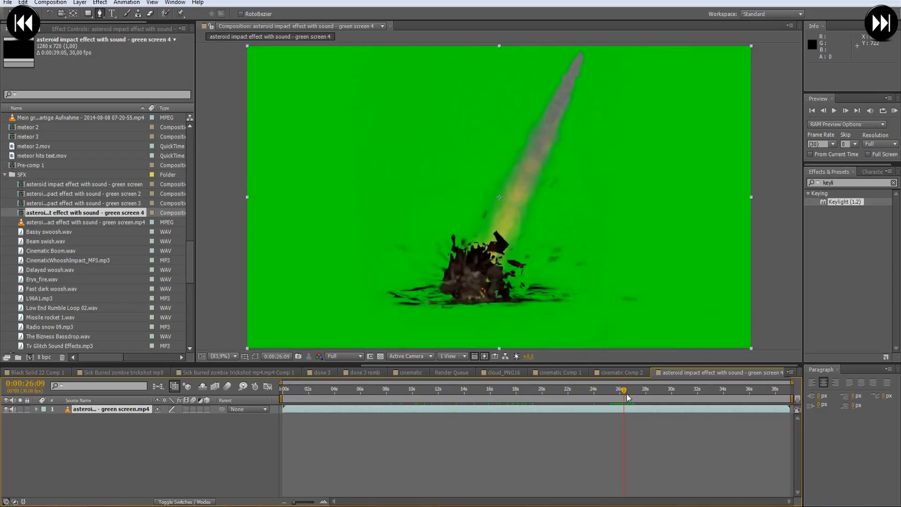
key("b")
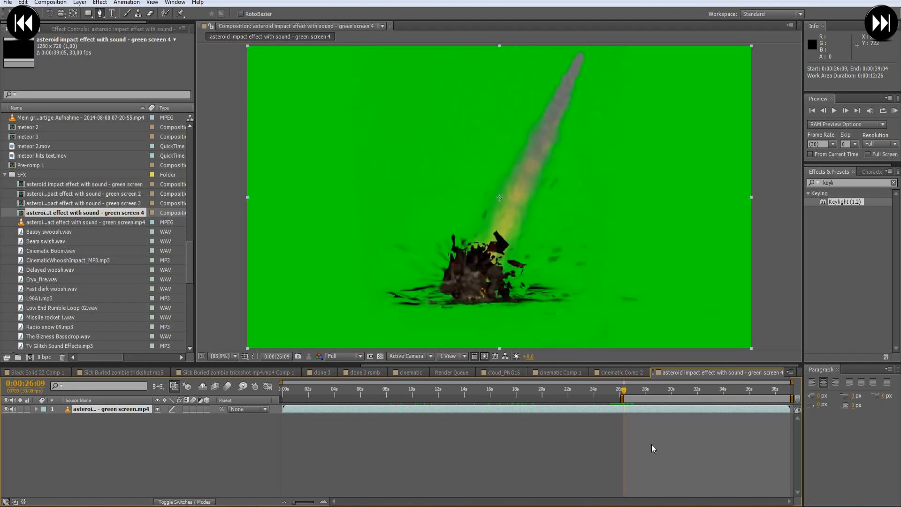
- End the work area at 0:00:29:19 and trim the composition to the work area
left_click(672, 391)
left_click_drag(671, 392, 669, 396)
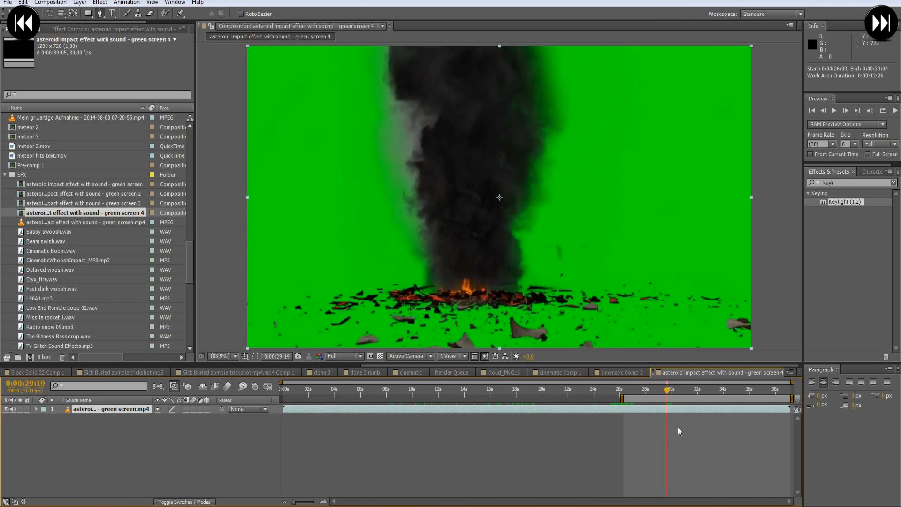
key("n")
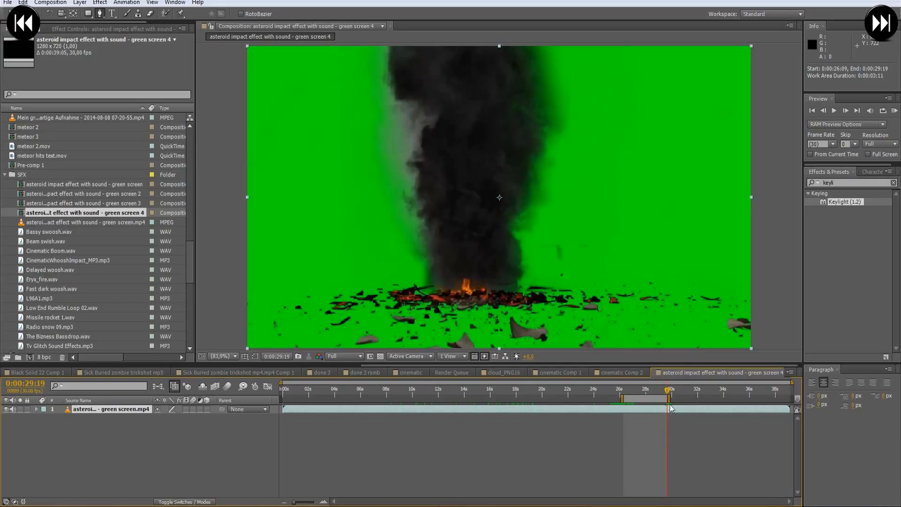
right_click(643, 397)
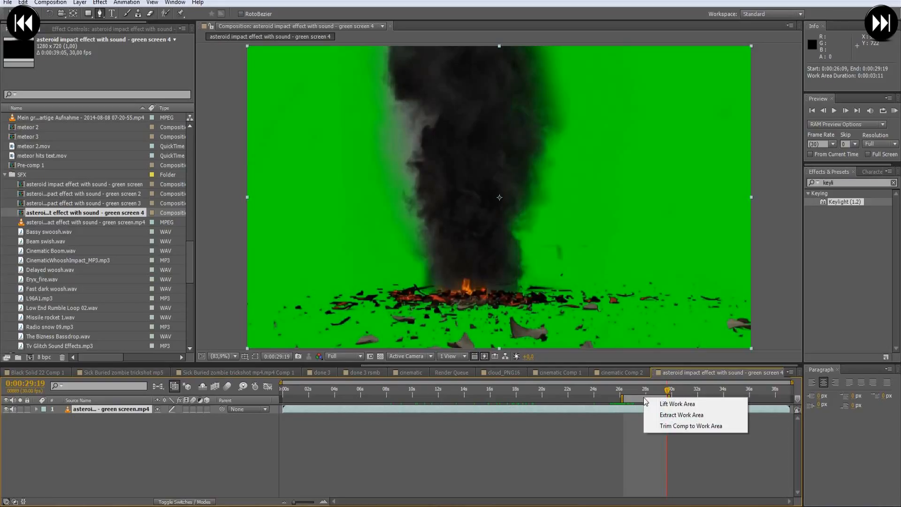
left_click(685, 426)
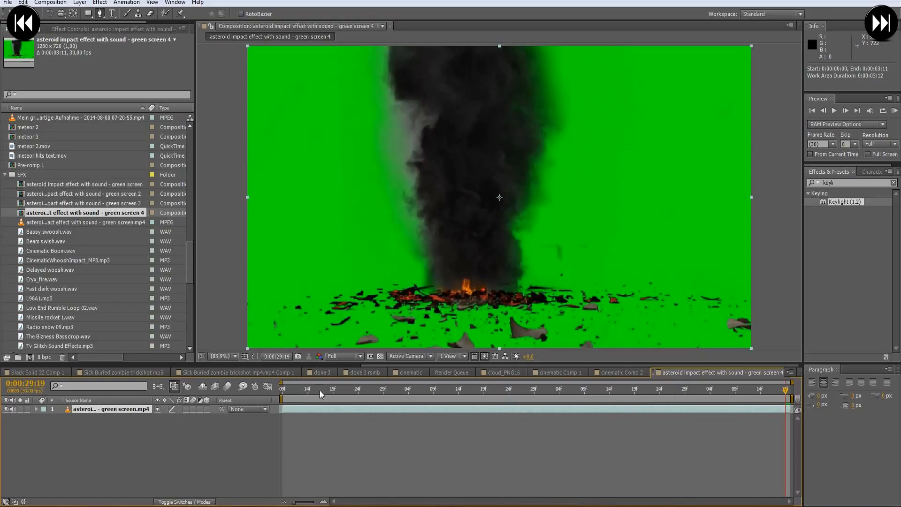
- Apply Keylight (1.2) to the impact clip and sample the green background as its Screen Colour
left_click(840, 183)
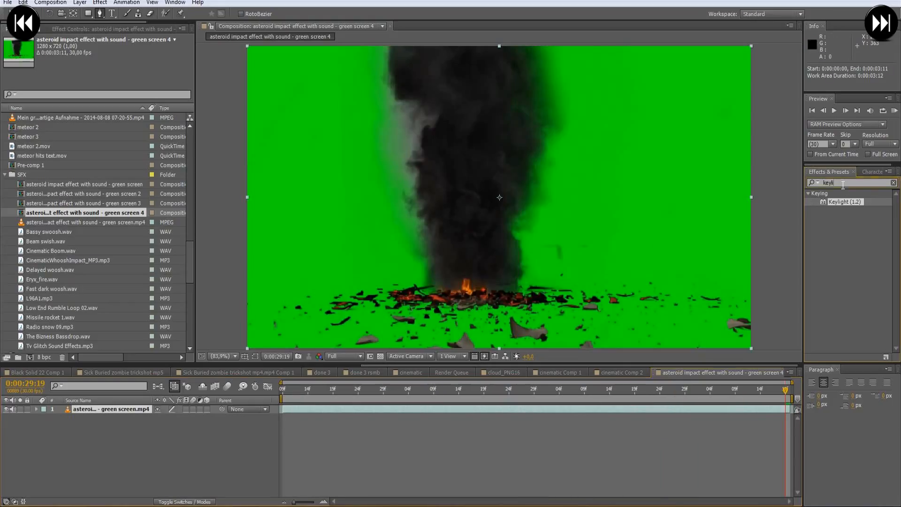
double_click(845, 202)
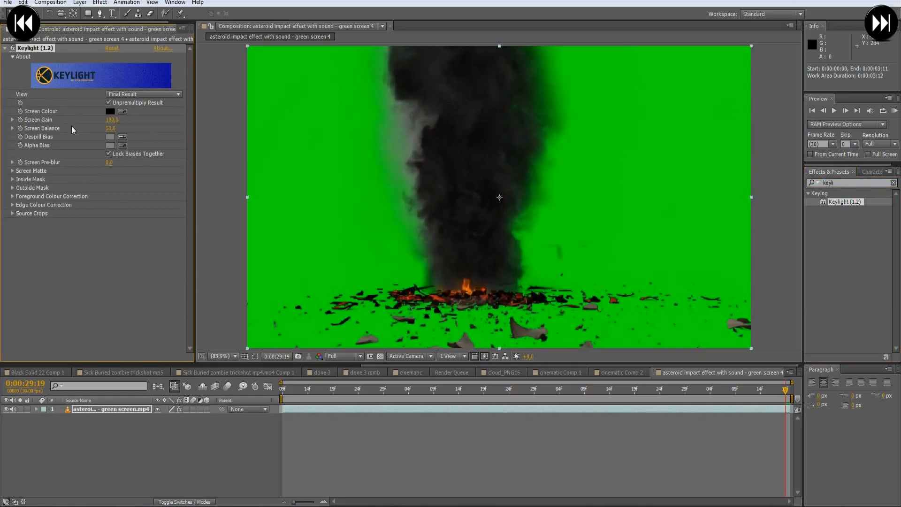
left_click(122, 111)
left_click(354, 119)
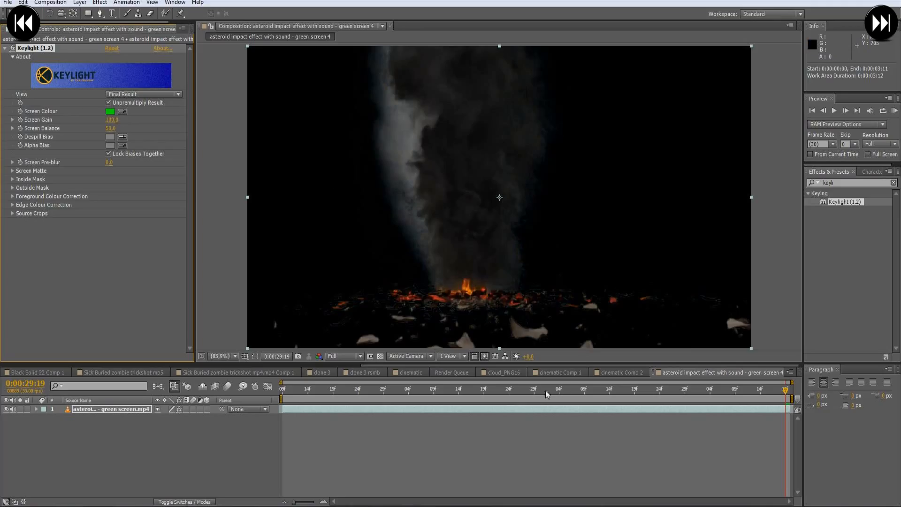
- Inspect the keyed explosion at 0:00:27:14 with and without the transparency grid
left_click(381, 355)
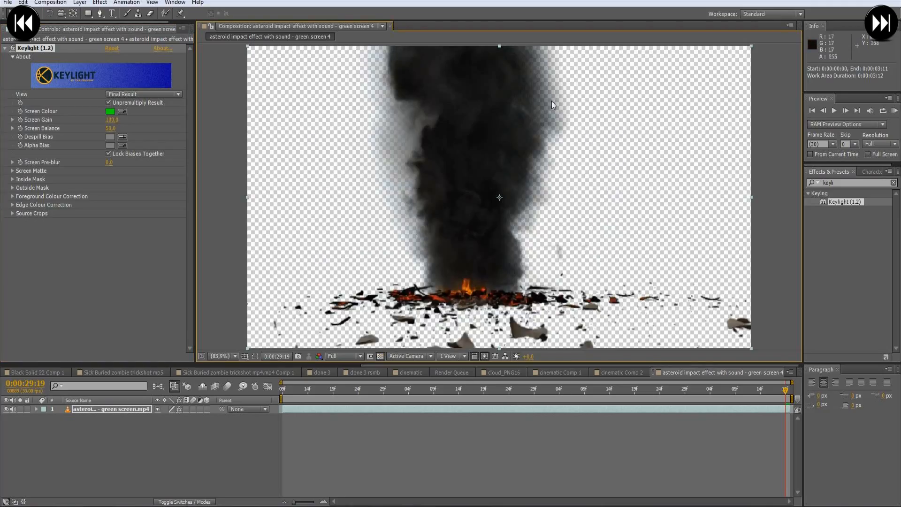
left_click_drag(419, 392, 459, 392)
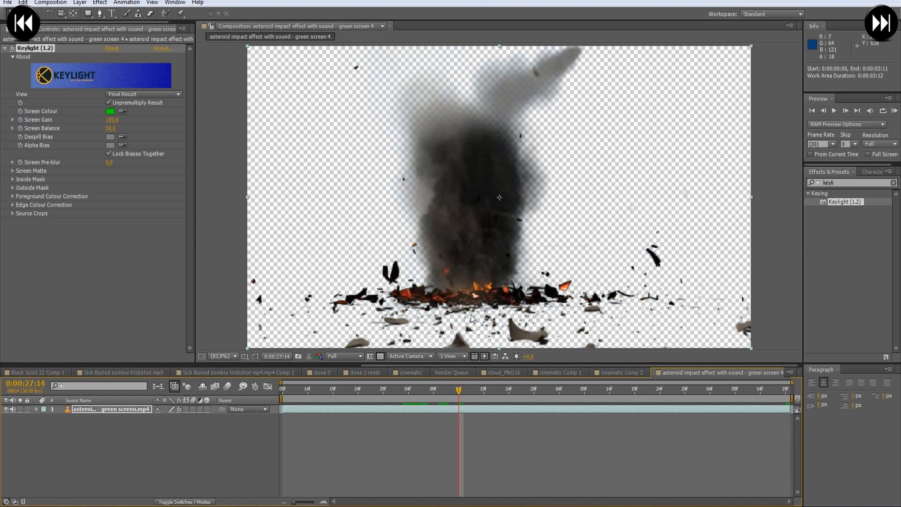
left_click(381, 355)
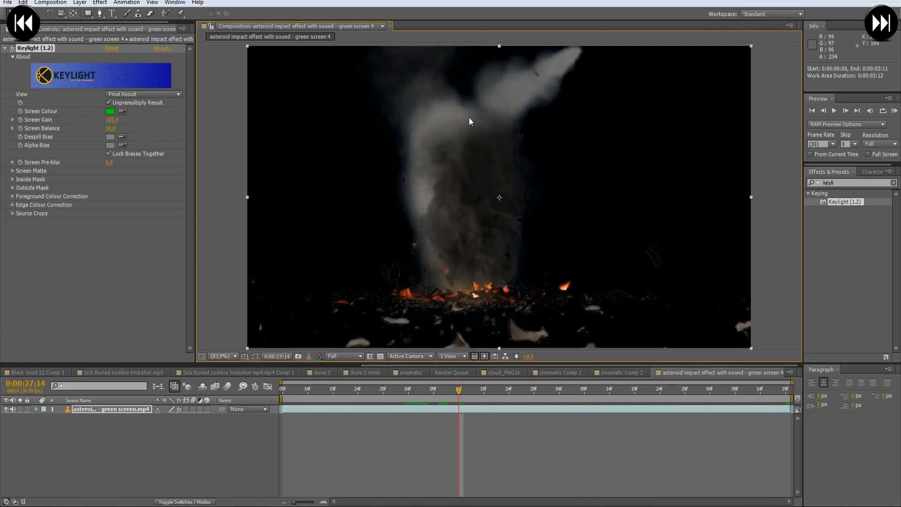
left_click(380, 356)
left_click(381, 356)
left_click(381, 357)
left_click(381, 356)
- Set Keylight's Screen Shrink/Grow to -2 in the Screen Matte settings and check the key at 0:00:27:17
left_click(12, 171)
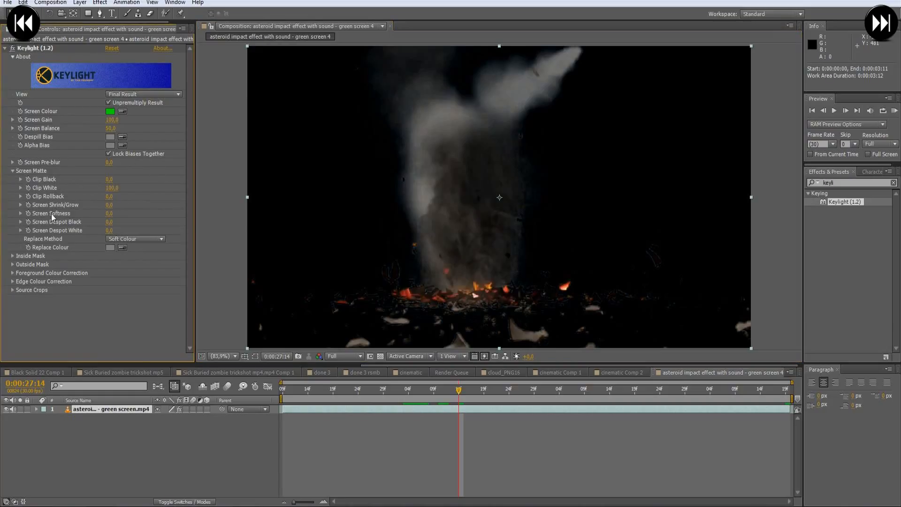
left_click_drag(109, 204, 107, 205)
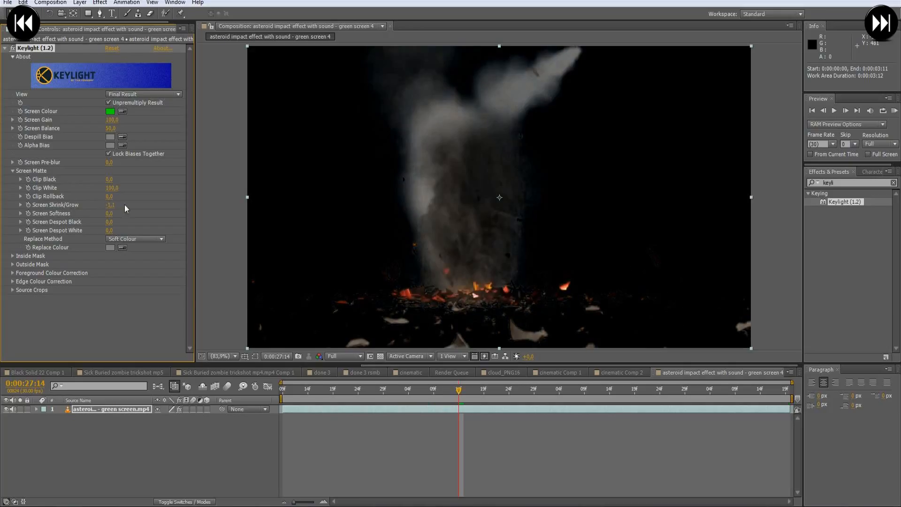
left_click(114, 206)
type("-2")
key("Return")
left_click_drag(459, 391, 475, 389)
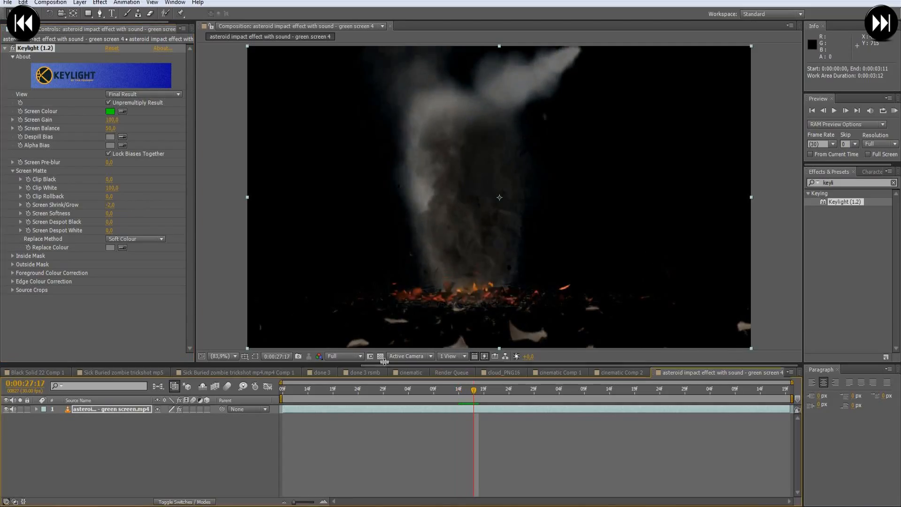
left_click(380, 356)
left_click(381, 356)
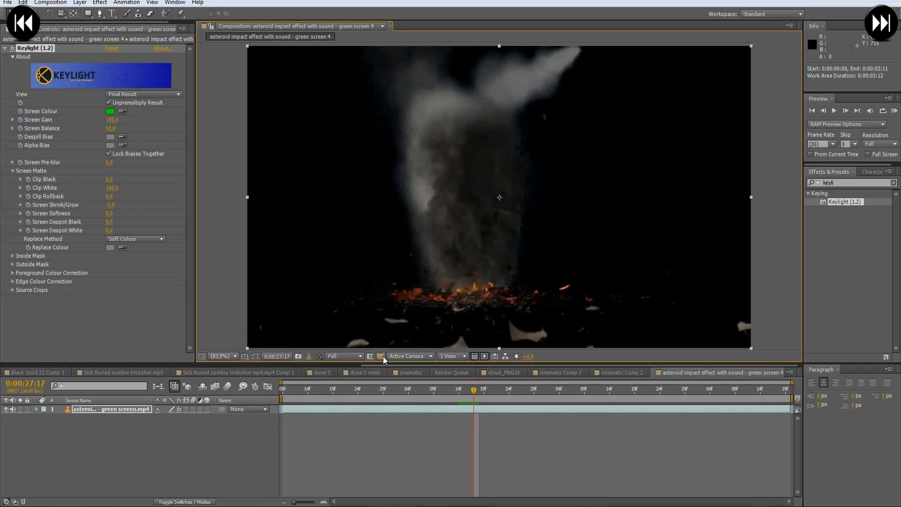
- Show the transparency grid at 0:00:26:09 and draw a closed four-point mask around the meteor trail above the impact debris
left_click_drag(474, 390, 257, 394)
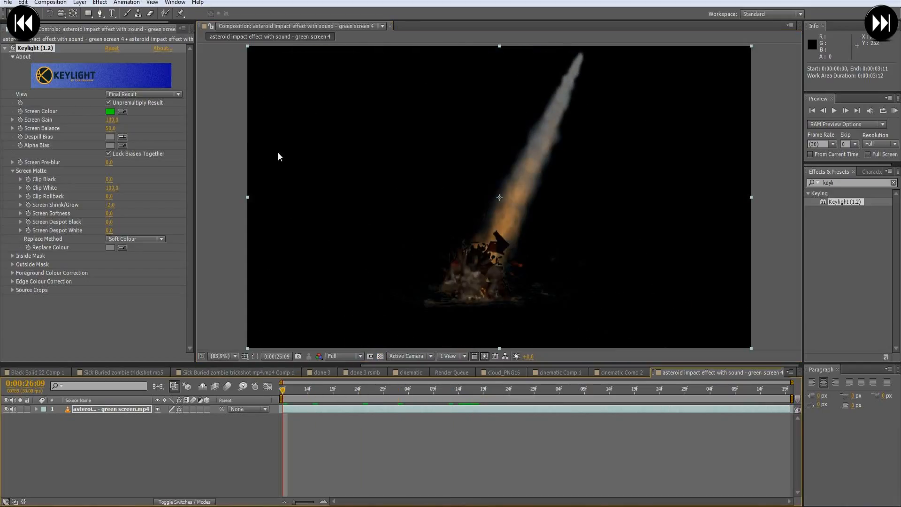
left_click(5, 44)
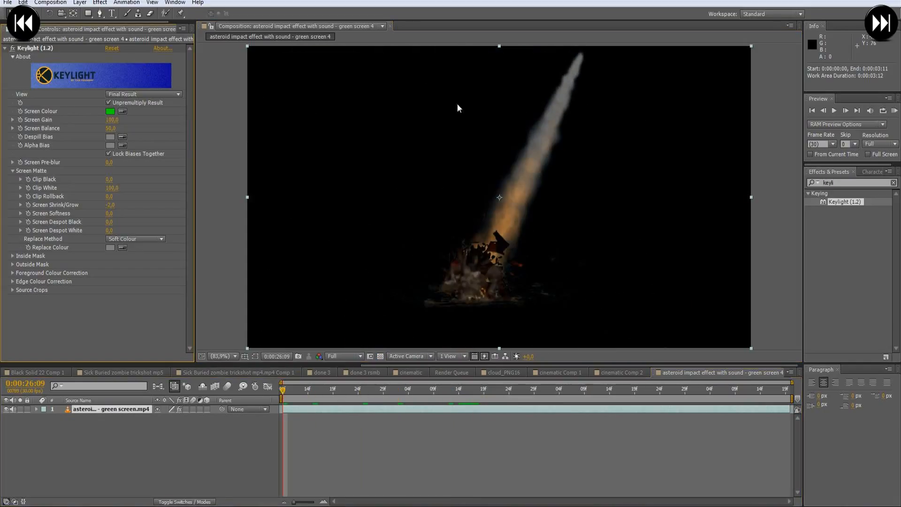
left_click(5, 48)
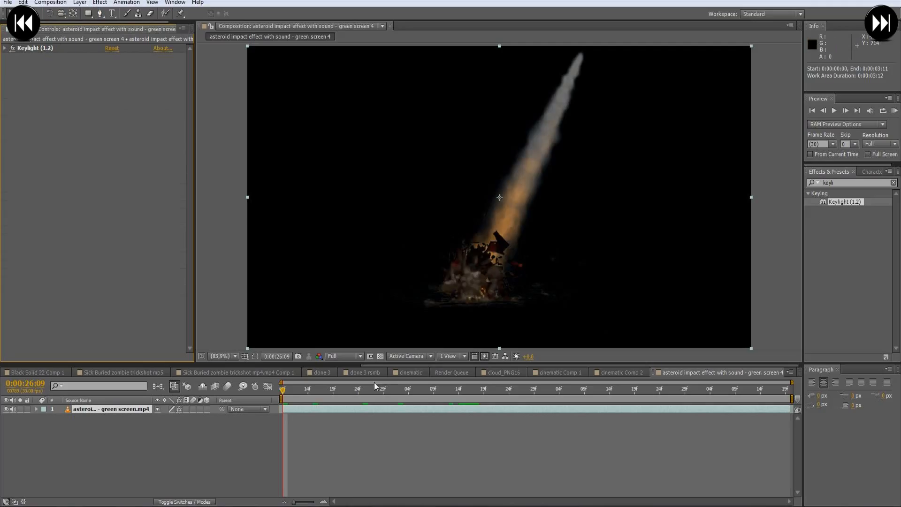
left_click(381, 357)
left_click(100, 14)
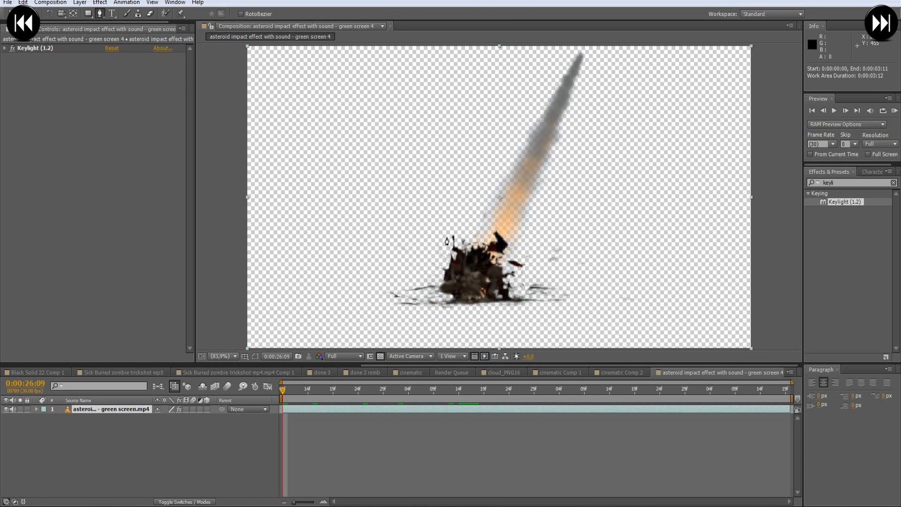
left_click(446, 238)
left_click(525, 245)
left_click(650, 66)
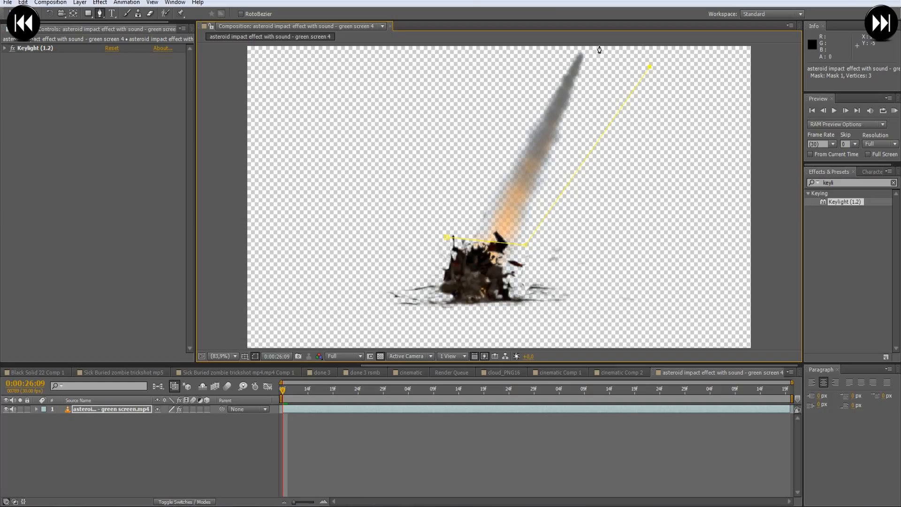
left_click(390, 49)
left_click(446, 238)
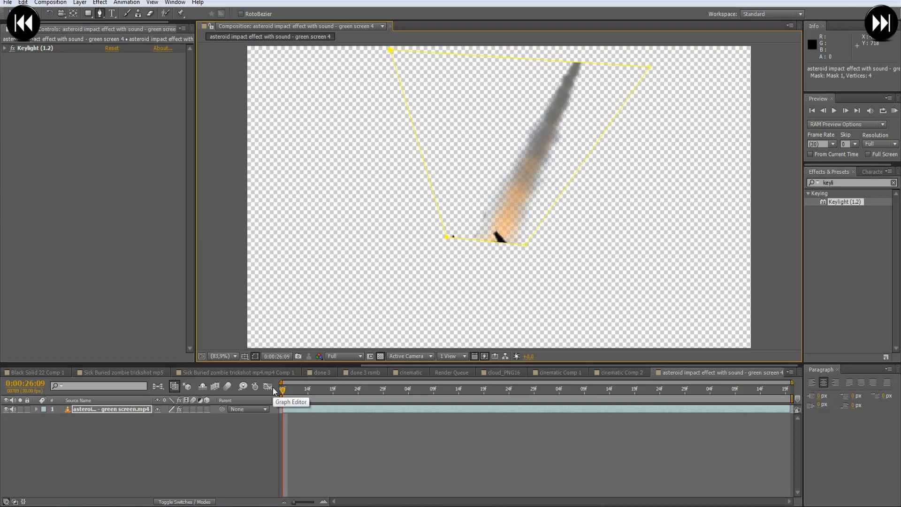
- Invert Mask 1 and move its two upper vertices out to the frame's top edge to hide the whole trail
key("m")
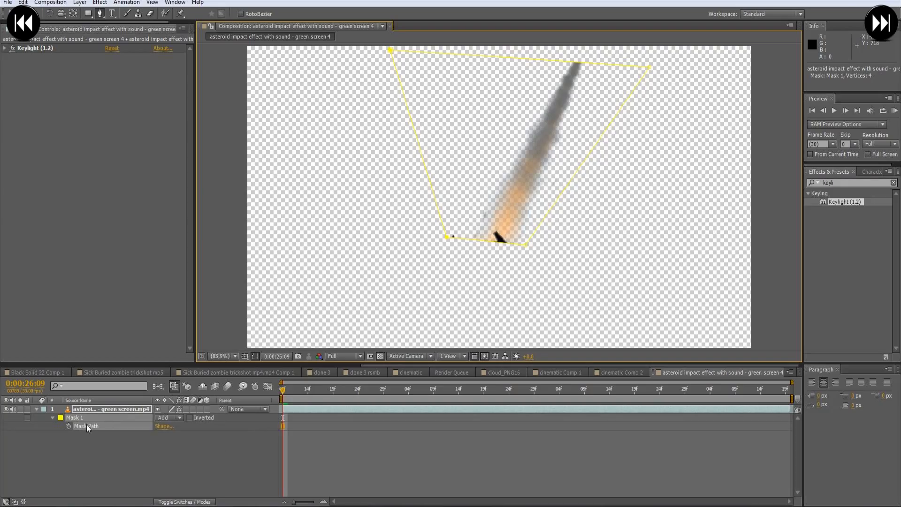
left_click(190, 418)
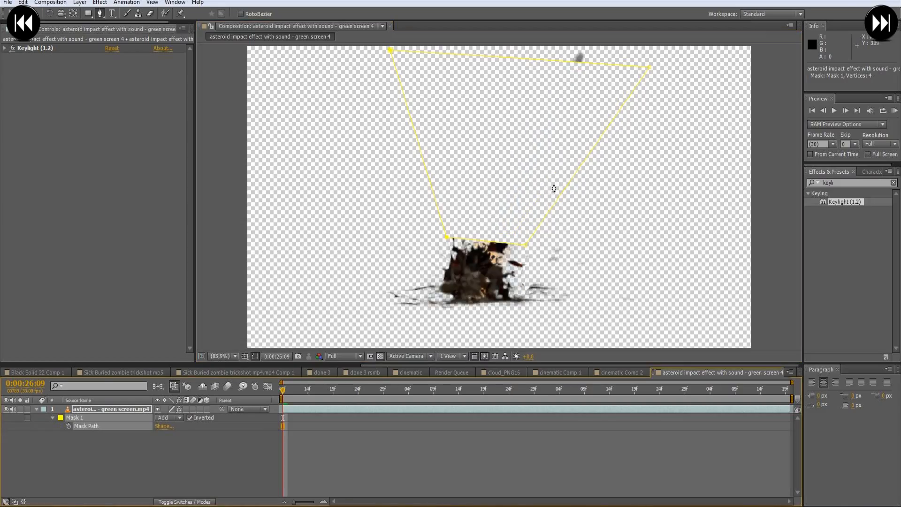
key("v")
left_click_drag(650, 69, 661, 44)
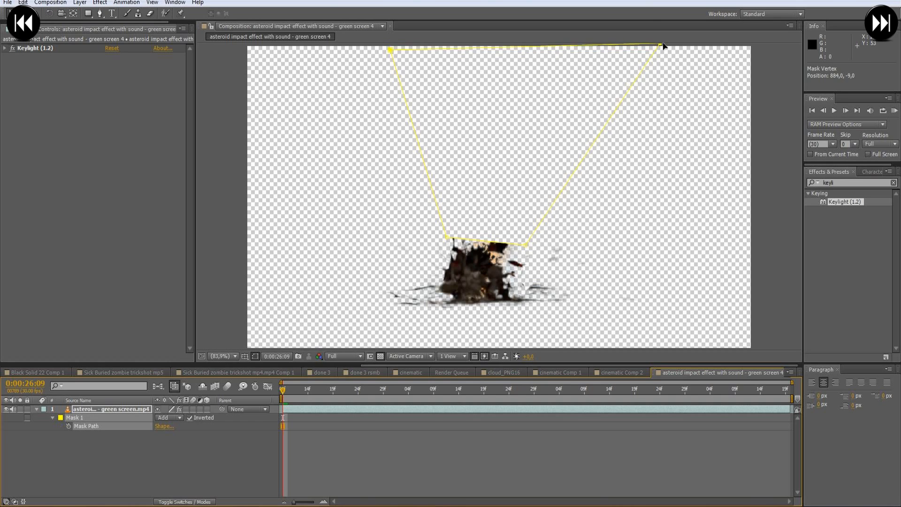
left_click_drag(390, 52, 386, 49)
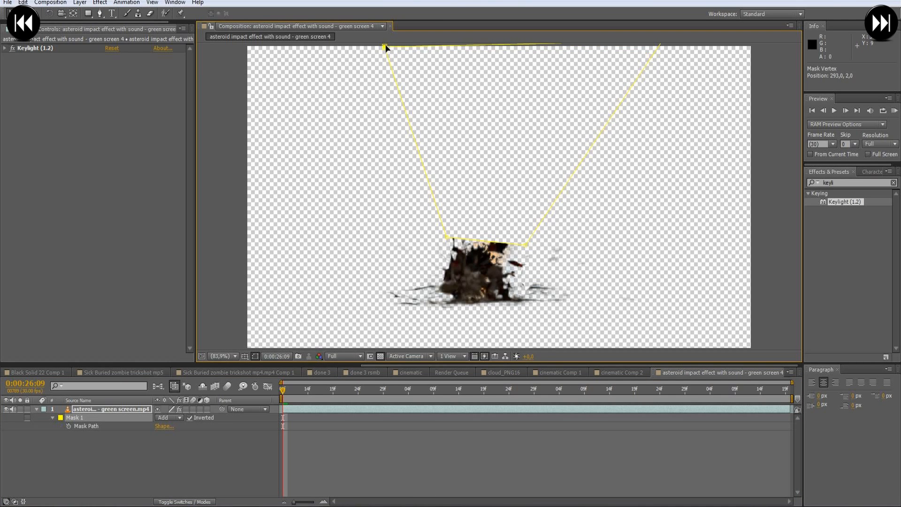
- Add a Mask Path keyframe at 0:00:26:09 and set the Mask Feather to 15 pixels
left_click(68, 426)
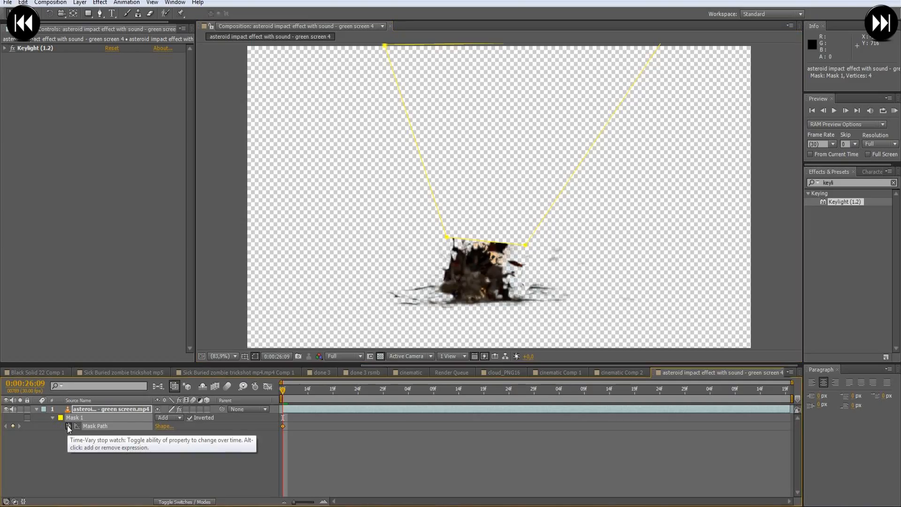
key("f")
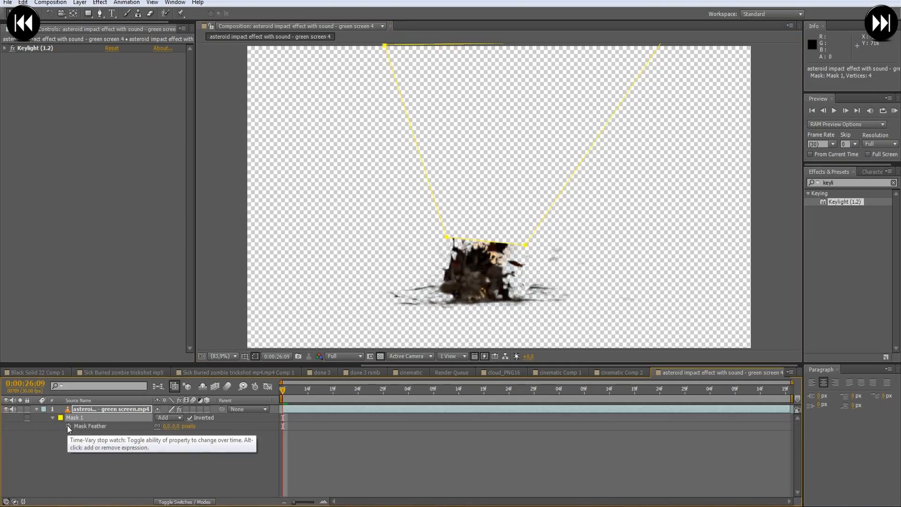
left_click(165, 426)
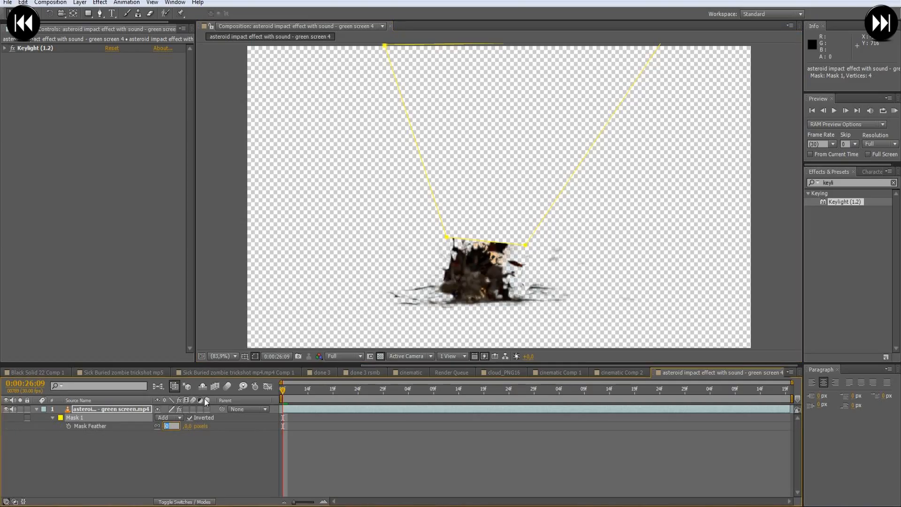
type("15")
key("Return")
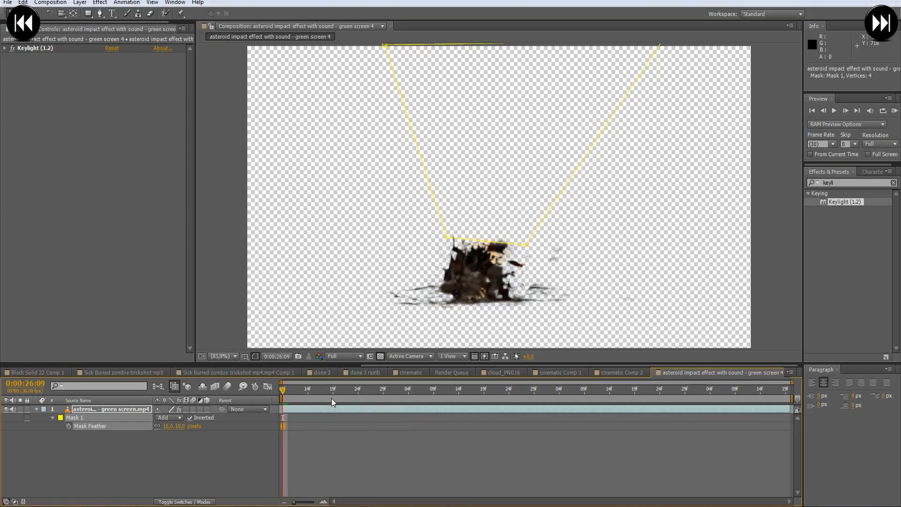
- Keyframe the Mask Path at 0:00:26:18 with the mask's lower edge moved down to just above the ground debris
key("alt+m")
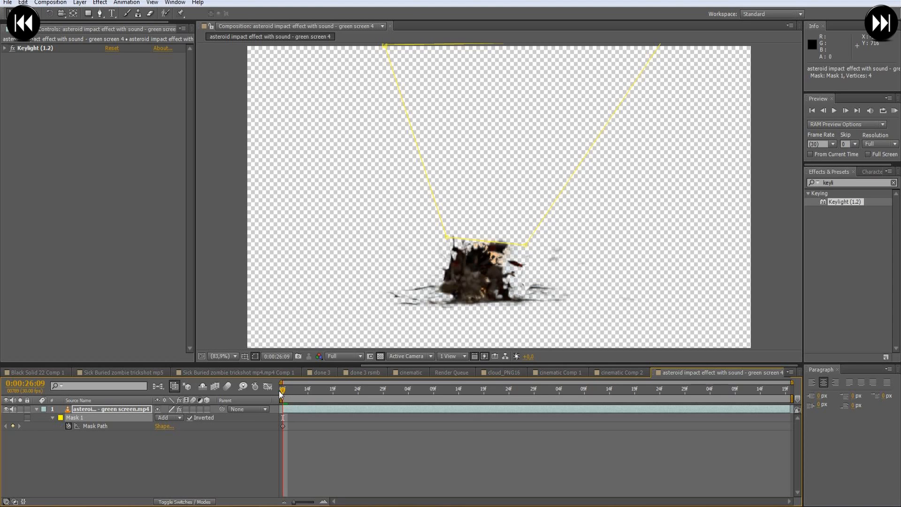
left_click_drag(282, 391, 329, 395)
left_click_drag(488, 241, 470, 290)
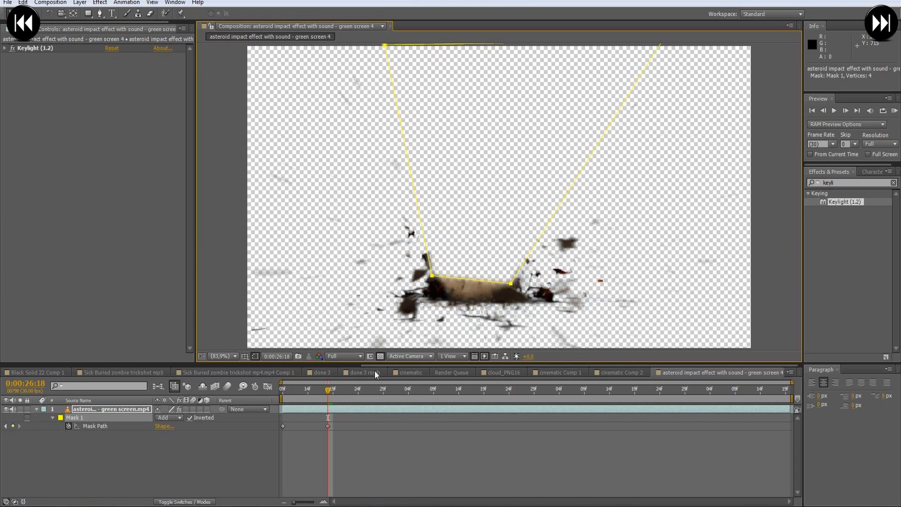
- Widen the inverted mask outward at a further frame, lower its bottom edge slightly at another, and scrub through the masked explosion
left_click_drag(328, 395, 418, 395)
left_click_drag(432, 276, 424, 277)
left_click_drag(502, 285, 518, 280)
left_click_drag(385, 46, 360, 50)
left_click_drag(418, 389, 458, 390)
left_click_drag(470, 279, 470, 288)
left_click_drag(453, 390, 666, 401)
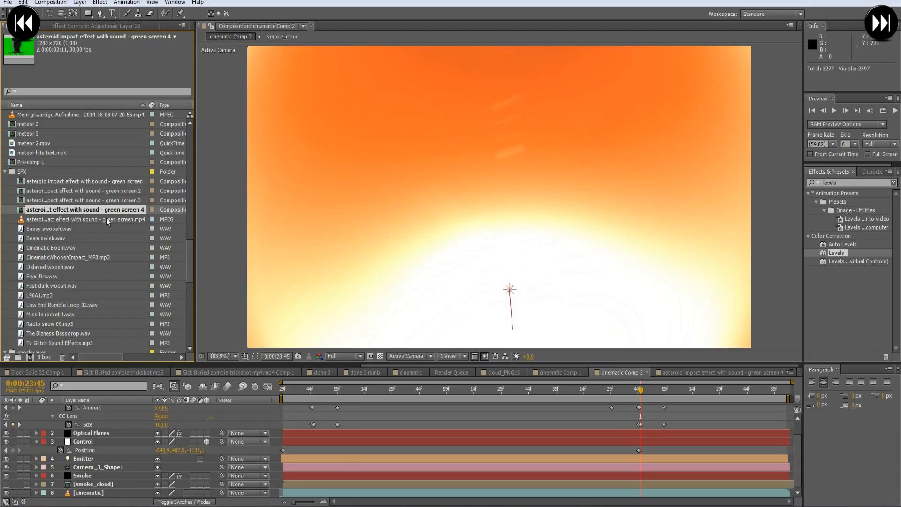
- Place the asteroid impact green screen 4 composition below the Control layer in cinematic Comp 2, starting at 0:00:23:45
left_click_drag(94, 209, 641, 455)
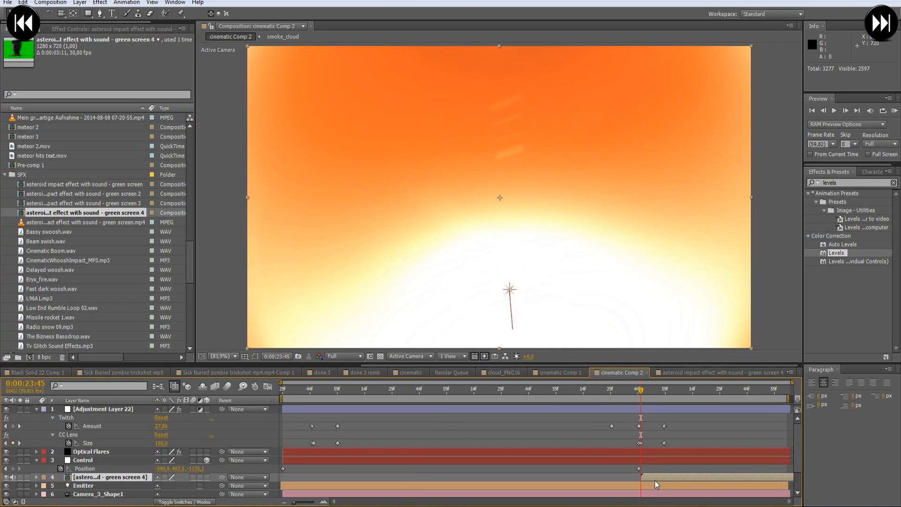
left_click(685, 393)
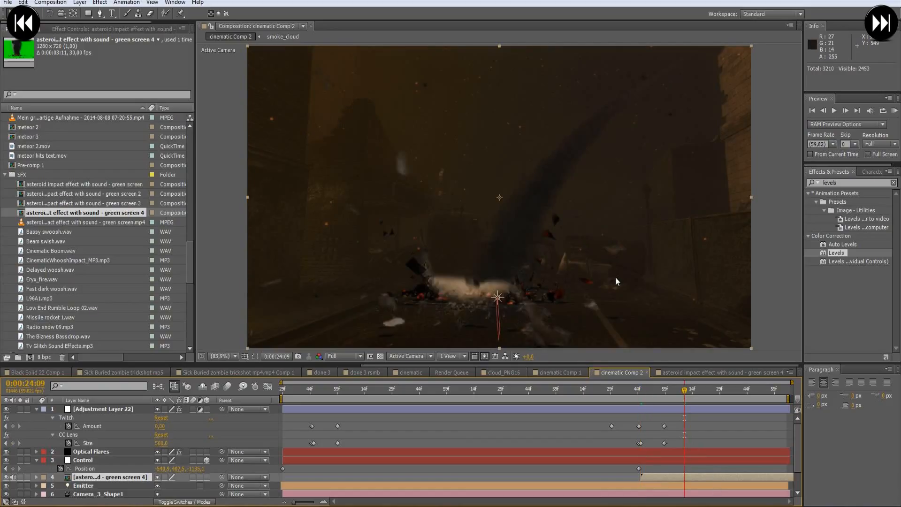
- Apply the Levels and Curves effects to the green screen 4 explosion layer
double_click(843, 253)
left_click_drag(844, 183, 799, 183)
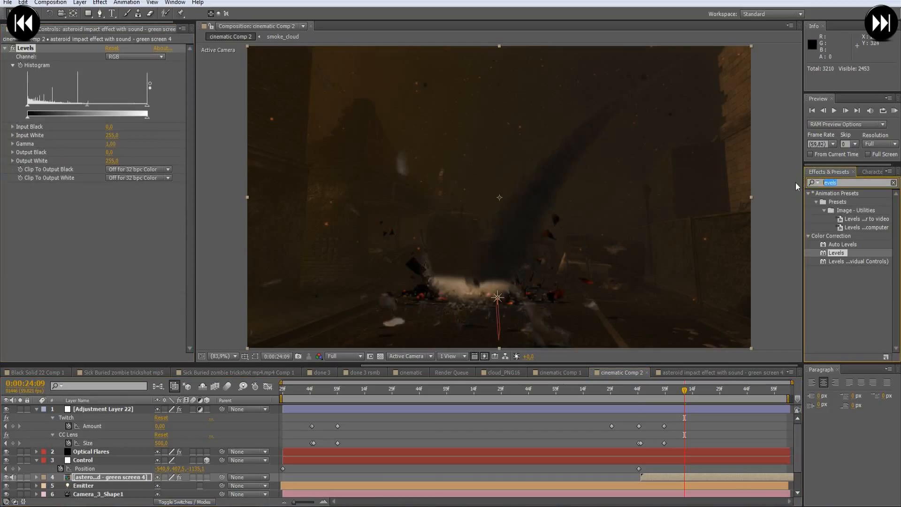
type("curves")
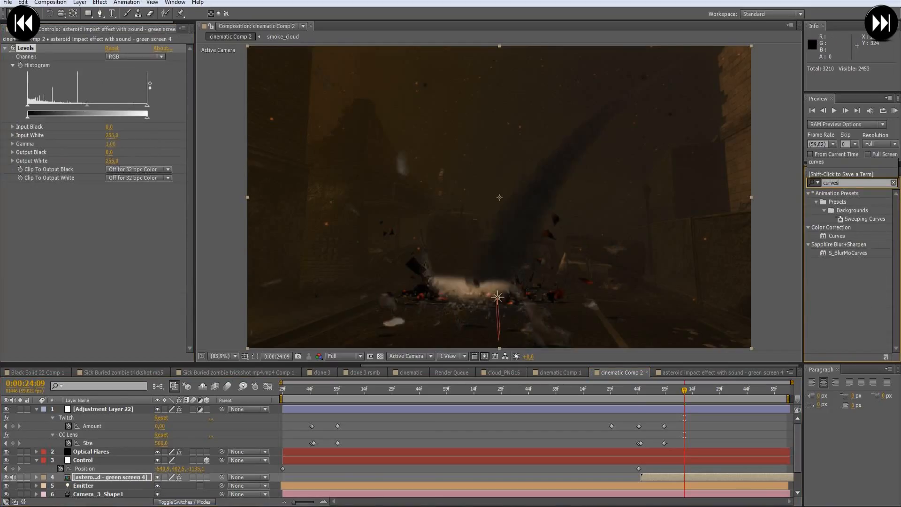
double_click(843, 236)
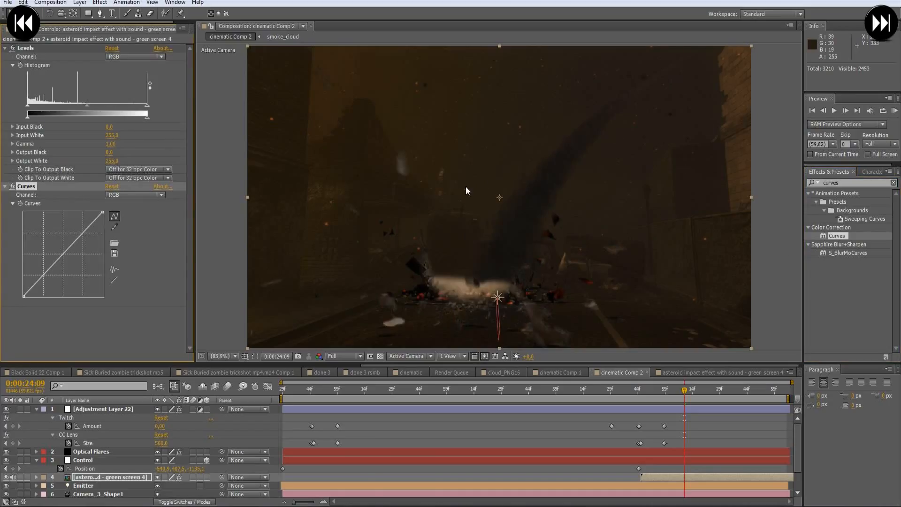
- Darken the explosion by lowering the Levels Output White to about 151, and collapse the Levels settings
left_click(142, 119)
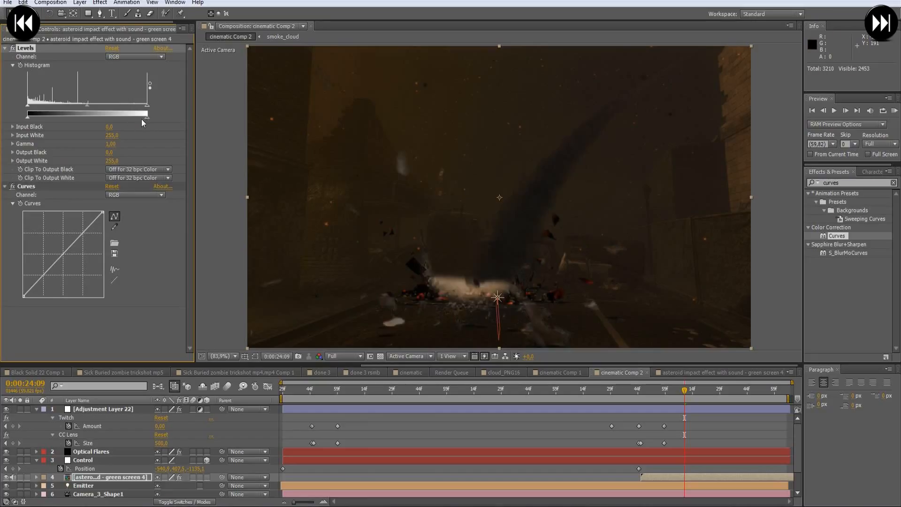
left_click_drag(135, 120, 119, 121)
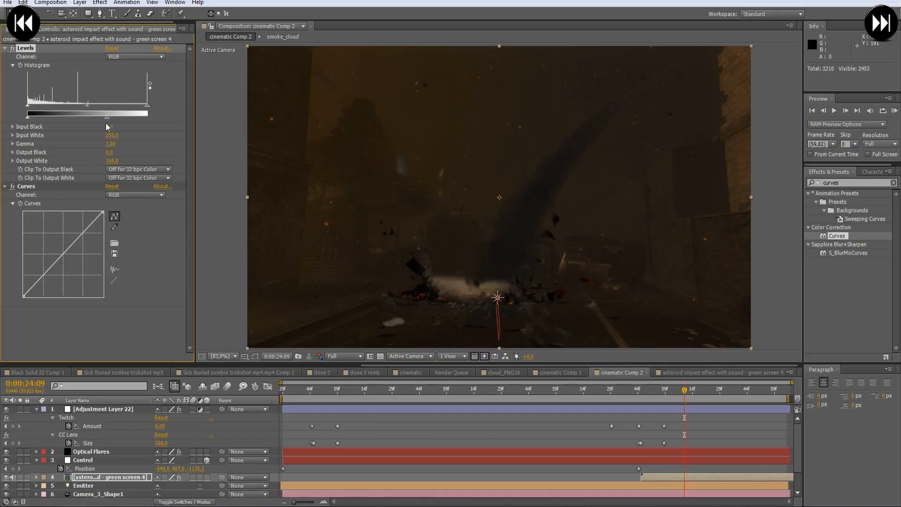
left_click_drag(98, 125, 95, 123)
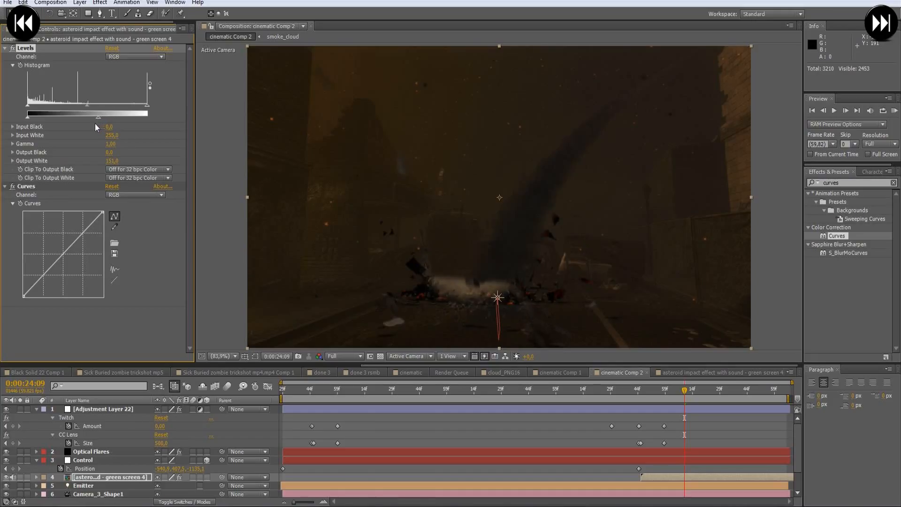
left_click(4, 49)
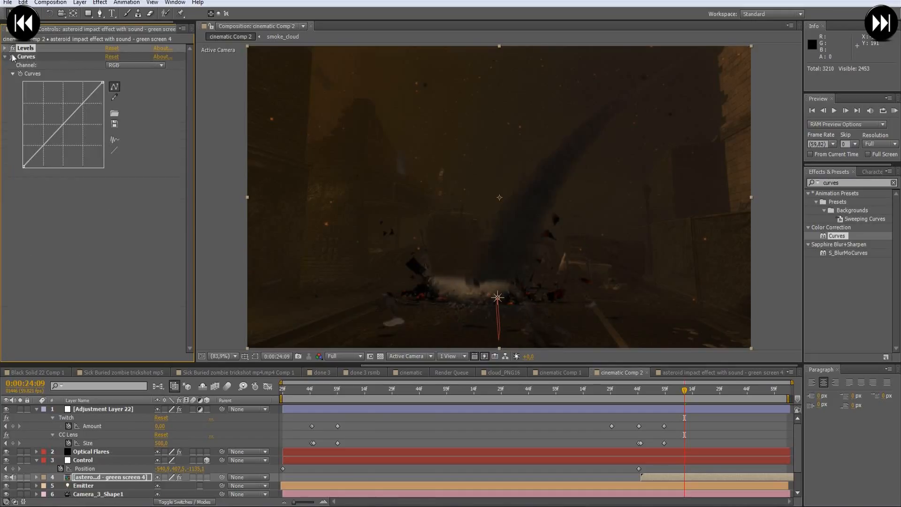
- Shape the RGB curve into an S, lowering the shadows and raising the highlights of the explosion
left_click(17, 56)
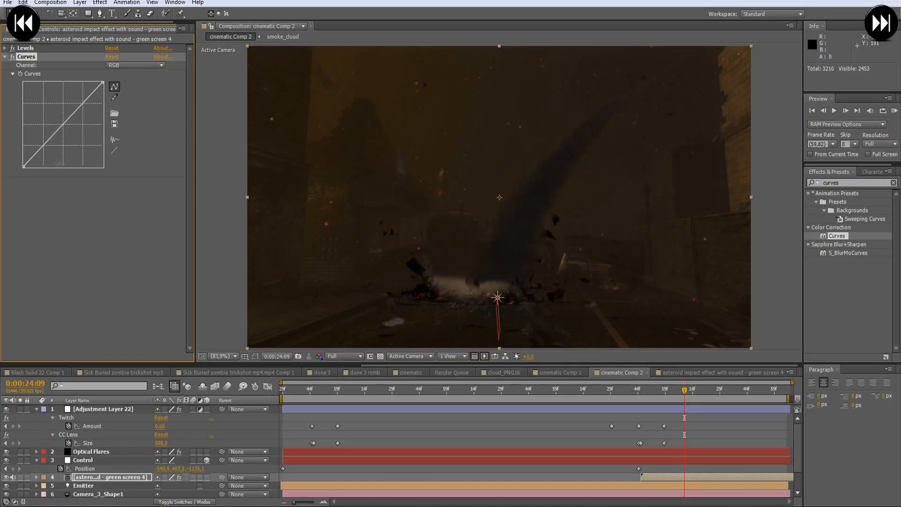
left_click_drag(43, 146, 45, 155)
left_click_drag(83, 107, 75, 106)
- Fine-tune the Red curve with a shadow and a highlight point, and the Green curve with a shadow point
left_click(130, 65)
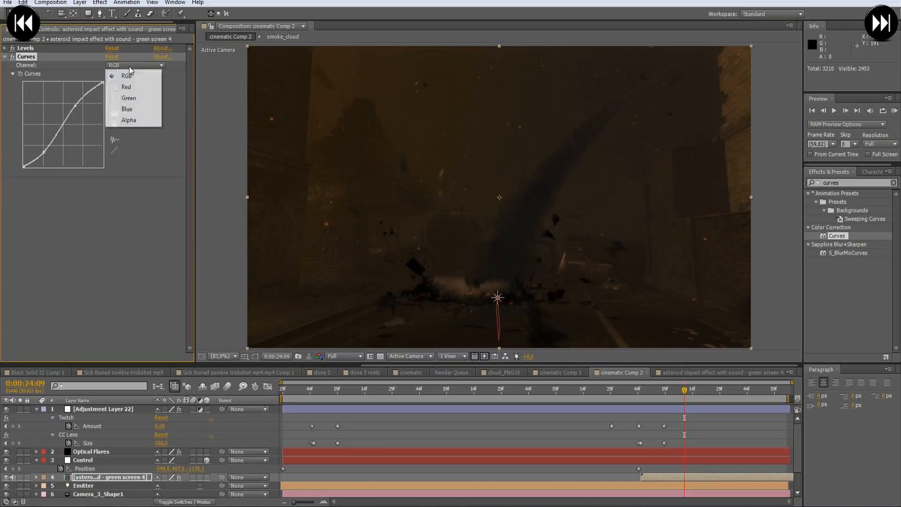
left_click(131, 92)
left_click_drag(41, 149, 42, 147)
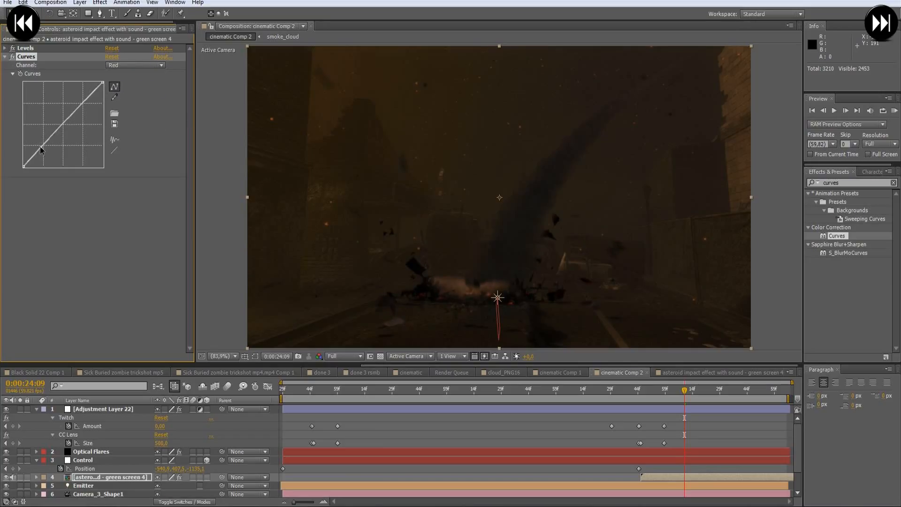
left_click_drag(82, 104, 85, 103)
left_click(135, 64)
left_click(131, 103)
left_click_drag(43, 146, 39, 150)
- Pull the Blue curve down slightly in the shadows and collapse the Curves settings
left_click(149, 65)
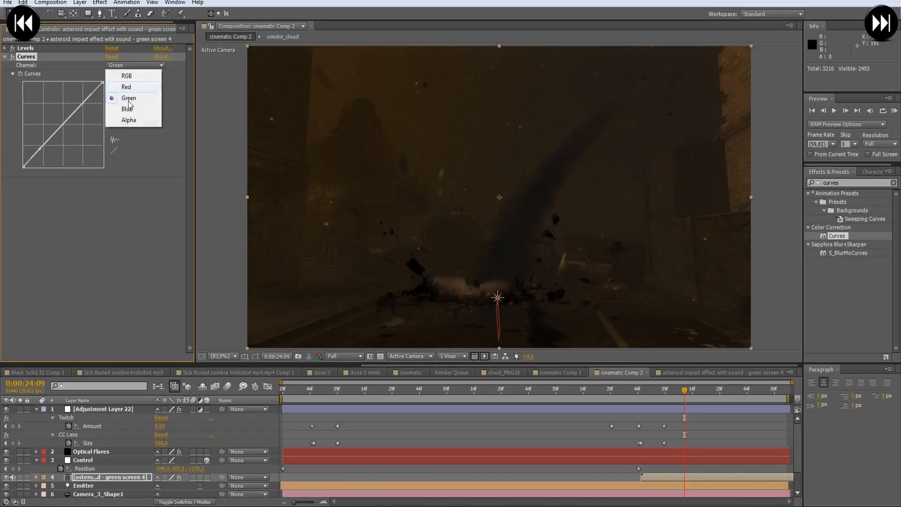
left_click(140, 105)
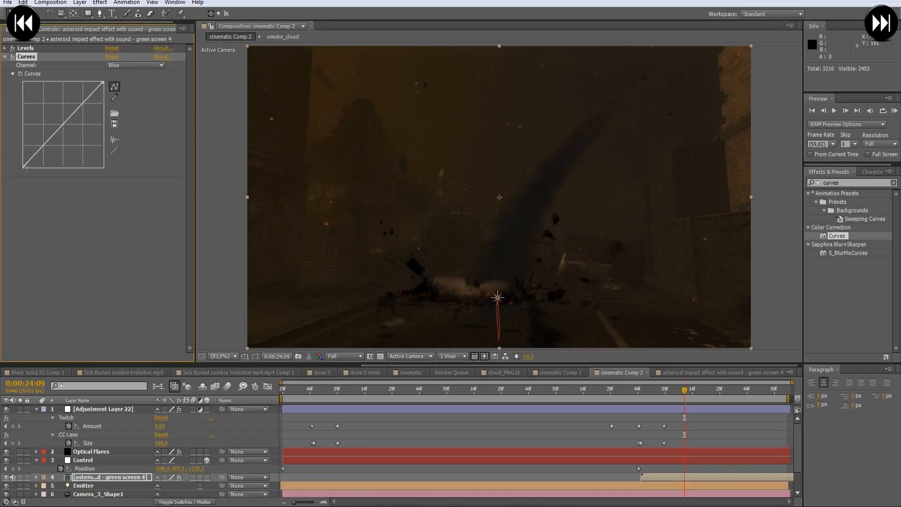
mouse_move(24, 168)
left_mouse_down()
mouse_move(22, 158)
mouse_move(21, 168)
left_mouse_up()
left_click_drag(47, 147, 42, 151)
left_click(5, 57)
- Make the explosion layer 3D and paste Control's impact Position keyframe onto it at 0:00:23:45, keeping the value without keyframes
left_click(676, 481)
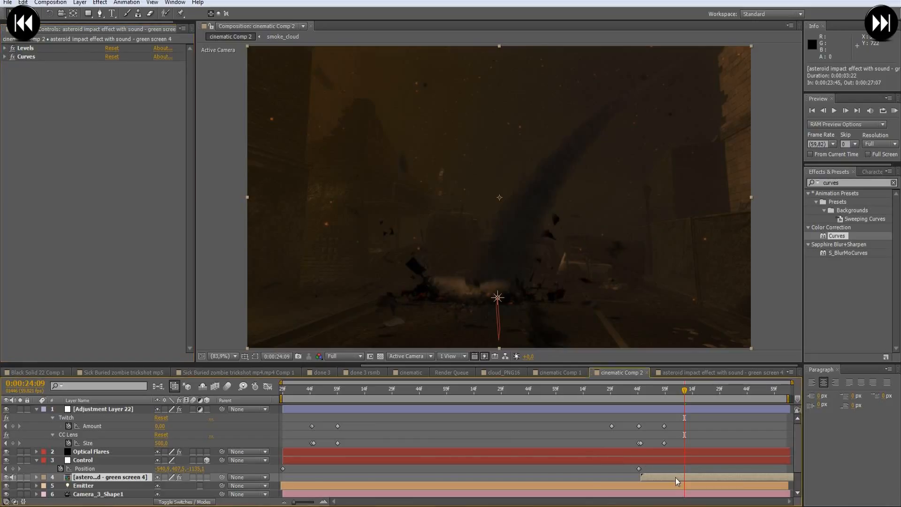
left_click(207, 478)
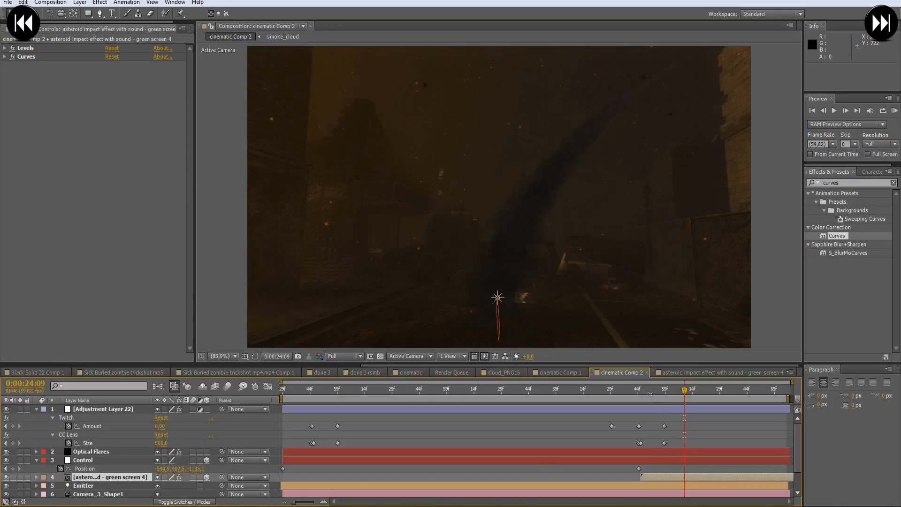
left_click(641, 391)
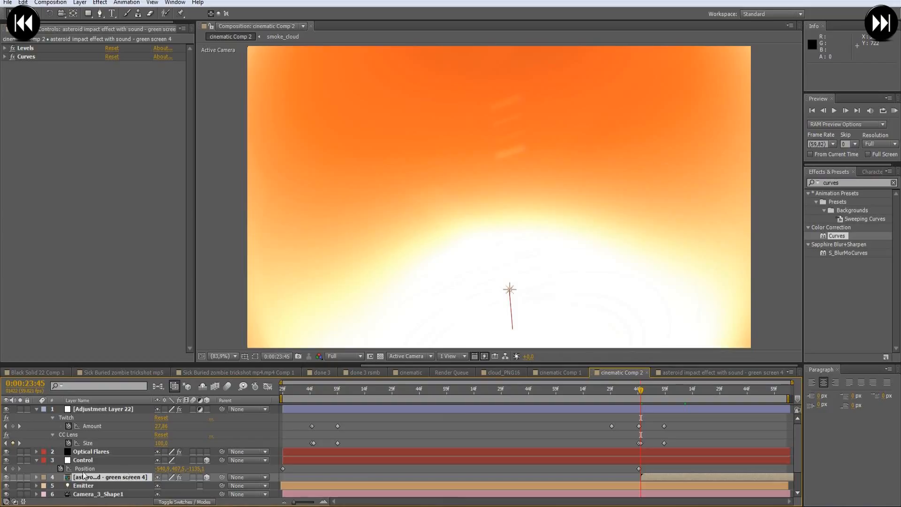
left_click(321, 462)
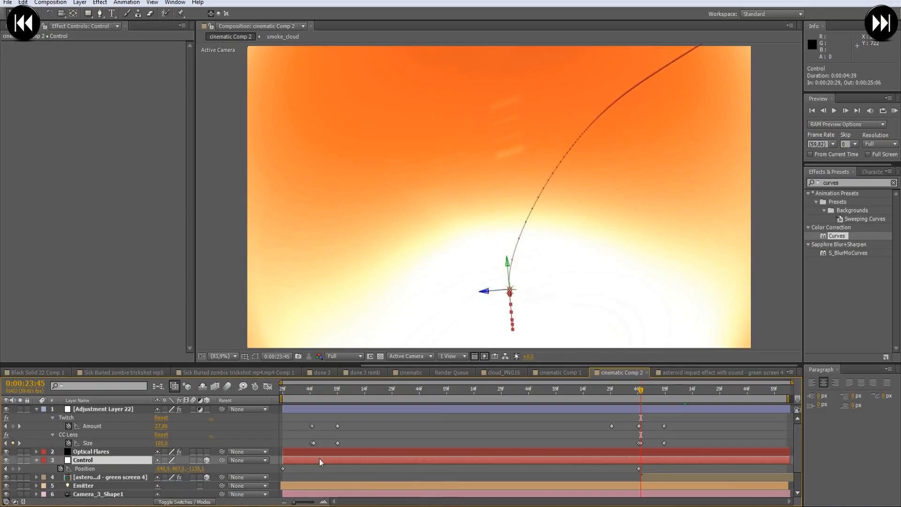
left_click(639, 468)
key("ctrl+c")
left_click(666, 476)
key("ctrl+v")
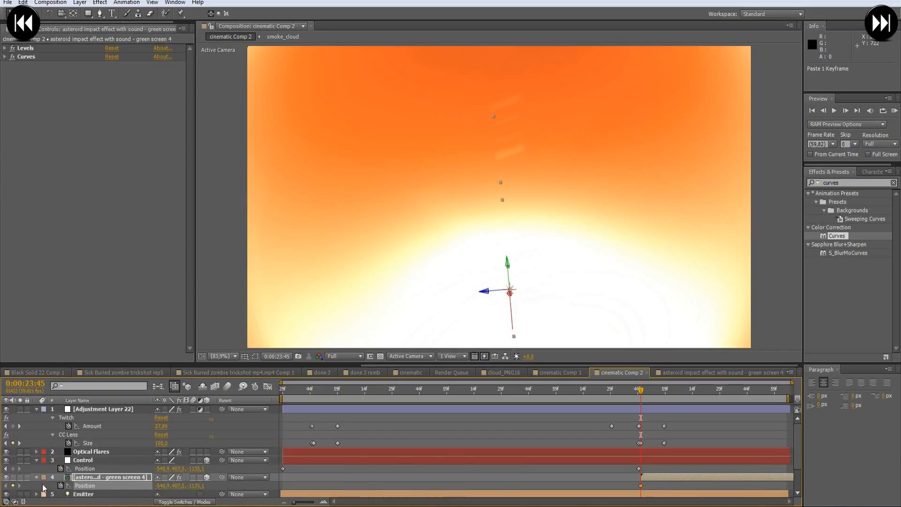
left_click(60, 486)
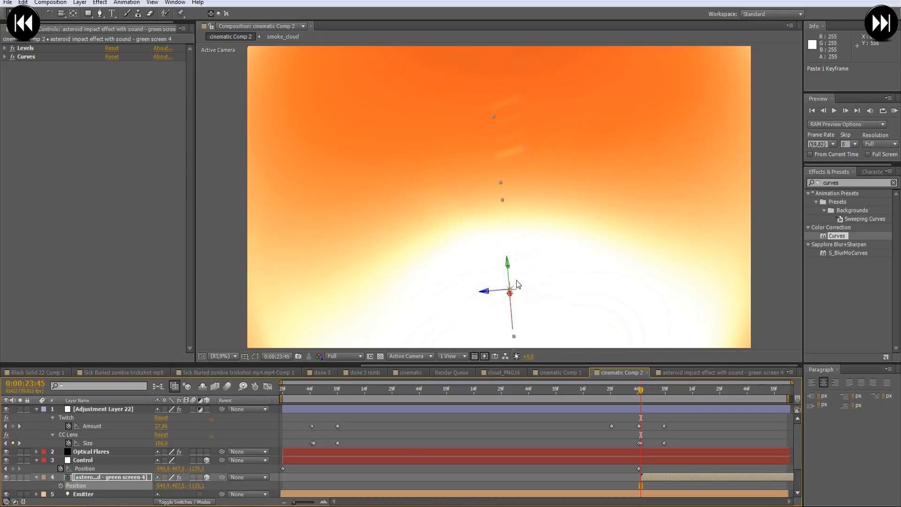
- Turn the explosion layer toward the camera at 0:00:24:04 by setting its Y Rotation to about -96°
left_click_drag(641, 390, 675, 390)
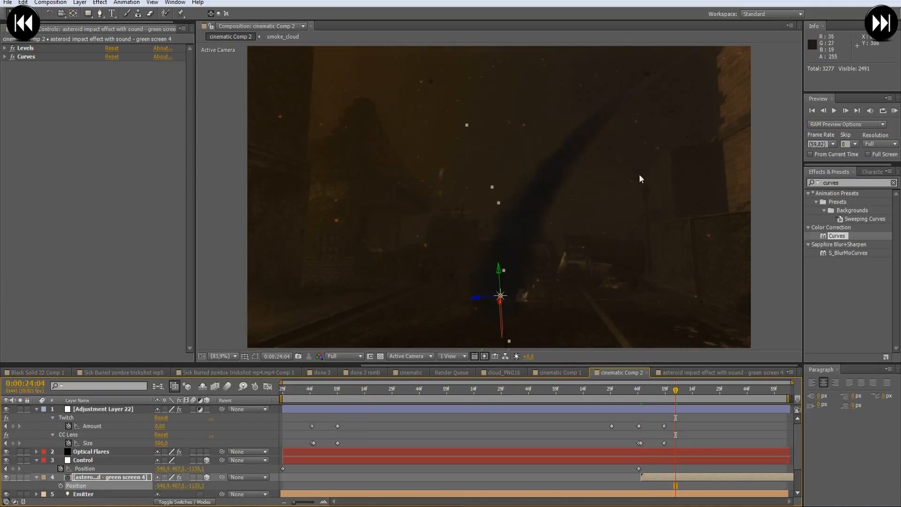
left_click(663, 479)
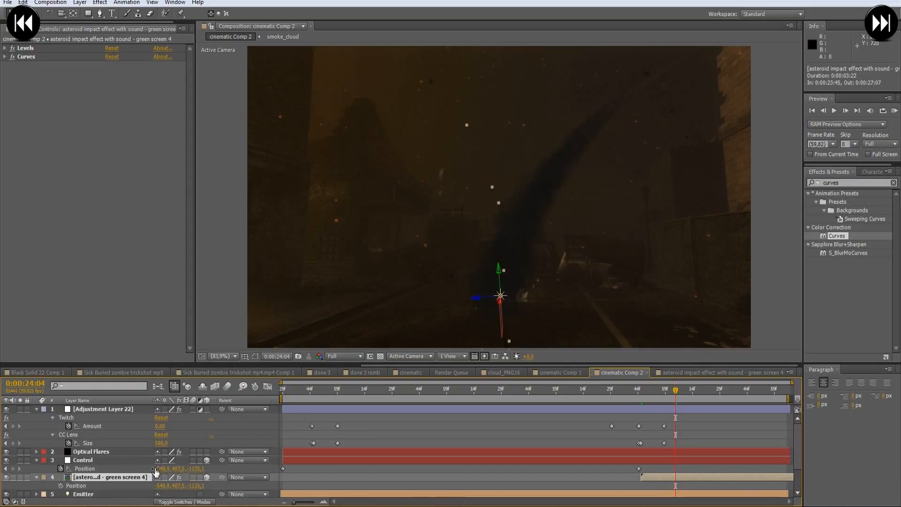
key("r")
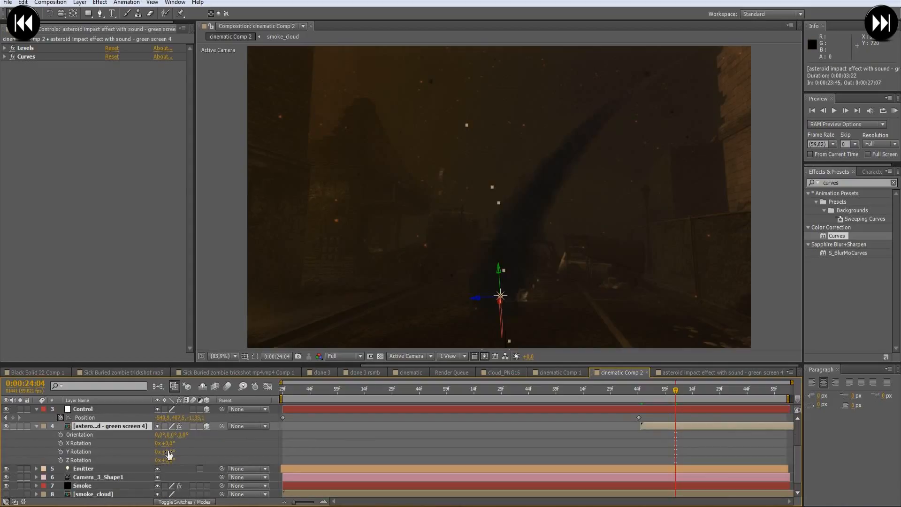
mouse_move(174, 452)
left_mouse_down()
mouse_move(213, 451)
mouse_move(162, 453)
mouse_move(141, 470)
mouse_move(176, 473)
mouse_move(175, 462)
left_mouse_up()
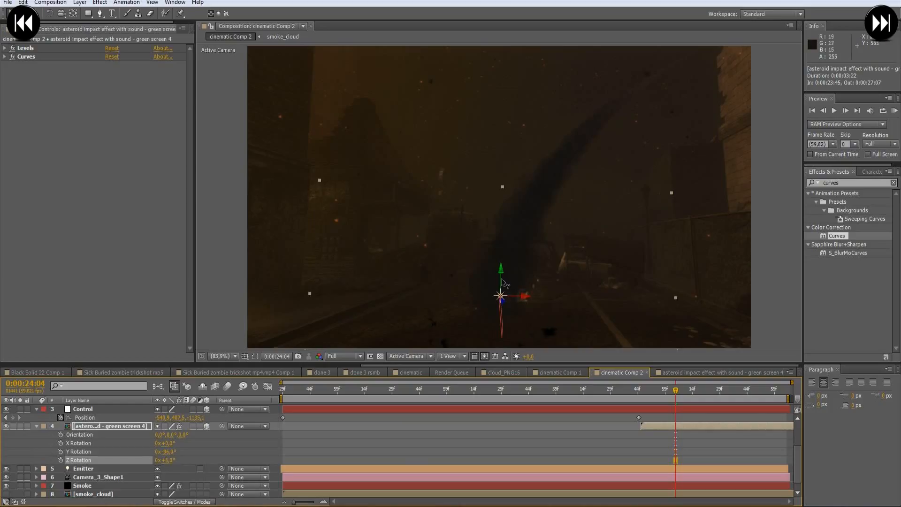
- Raise the explosion layer to a Y position of about 223 and set its Z Rotation to 3°
left_click_drag(501, 276, 518, 198)
left_click(171, 461)
type("3")
key("Return")
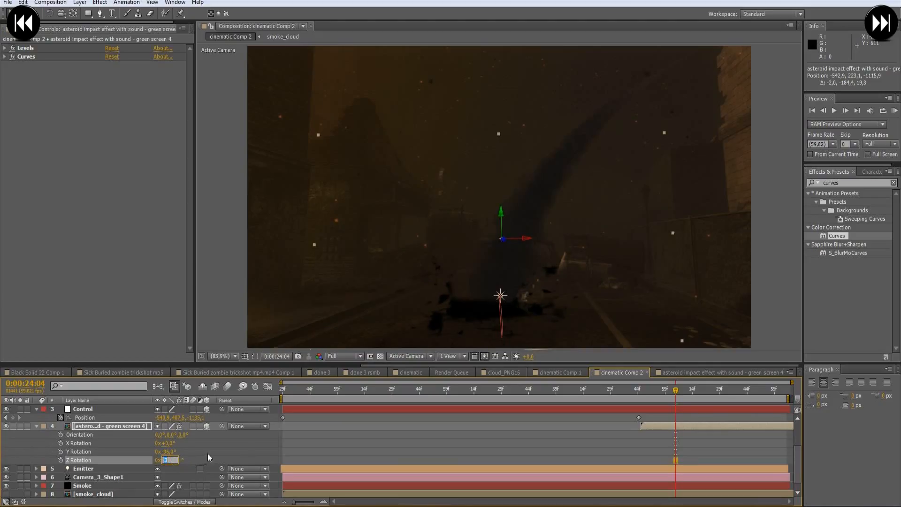
- Scale the explosion layer to 137% and reposition it over the impact point at about -547.4, 83.4, -1073.0
left_click(233, 452)
key("s")
scroll(188, 459, "down", 3)
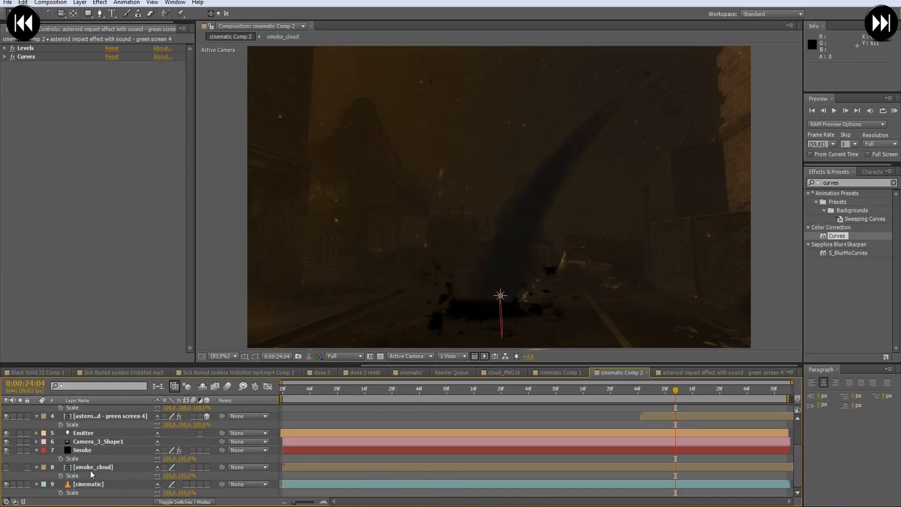
scroll(120, 461, "up", 1)
left_click(109, 443)
left_click_drag(168, 450, 195, 448)
left_click_drag(499, 219, 517, 160)
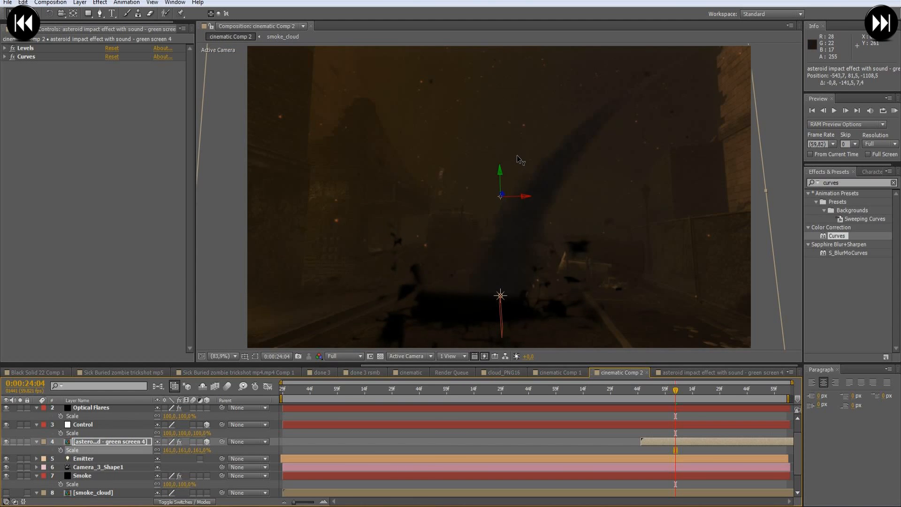
mouse_move(525, 200)
left_mouse_down()
mouse_move(563, 199)
mouse_move(535, 197)
left_mouse_up()
left_click_drag(169, 450, 158, 449)
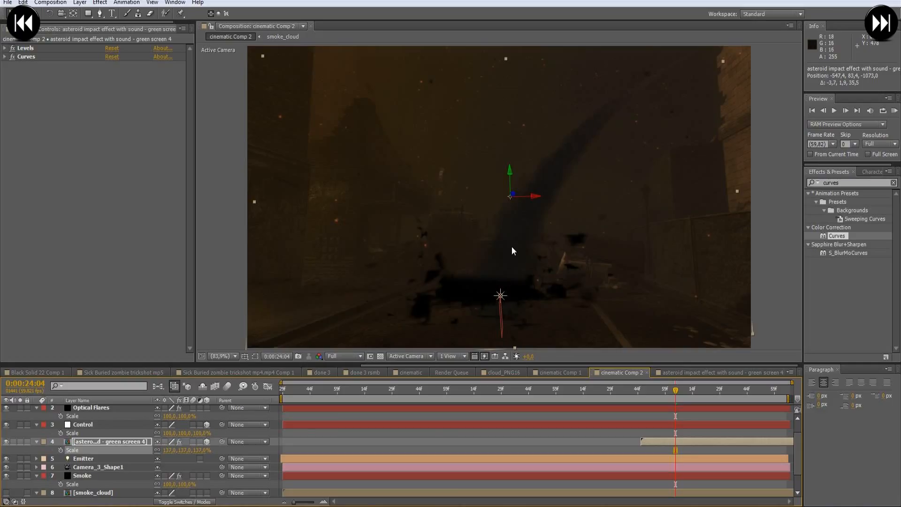
- Switch Accepts Lights off in the explosion layer's Material Options and collapse the layer
left_click(106, 443)
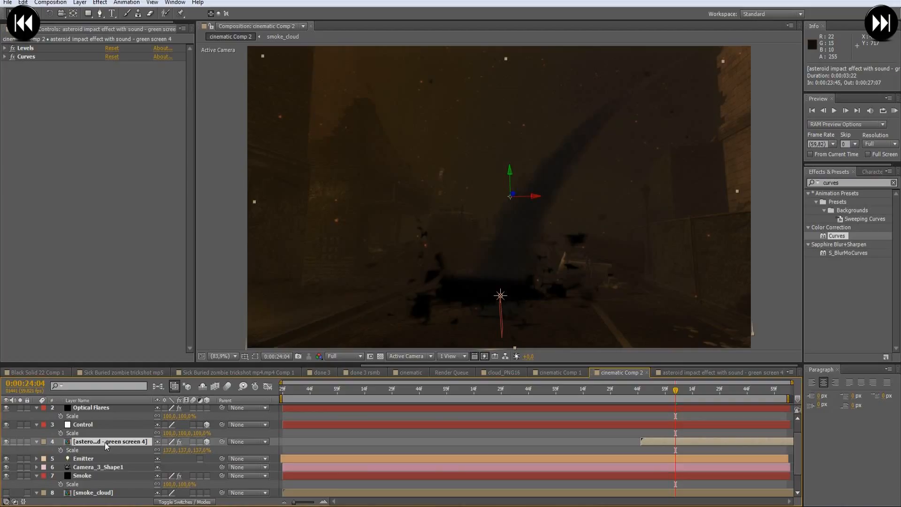
scroll(105, 442, "up", 1)
scroll(105, 442, "down", 3)
scroll(108, 444, "up", 3)
scroll(107, 458, "down", 3)
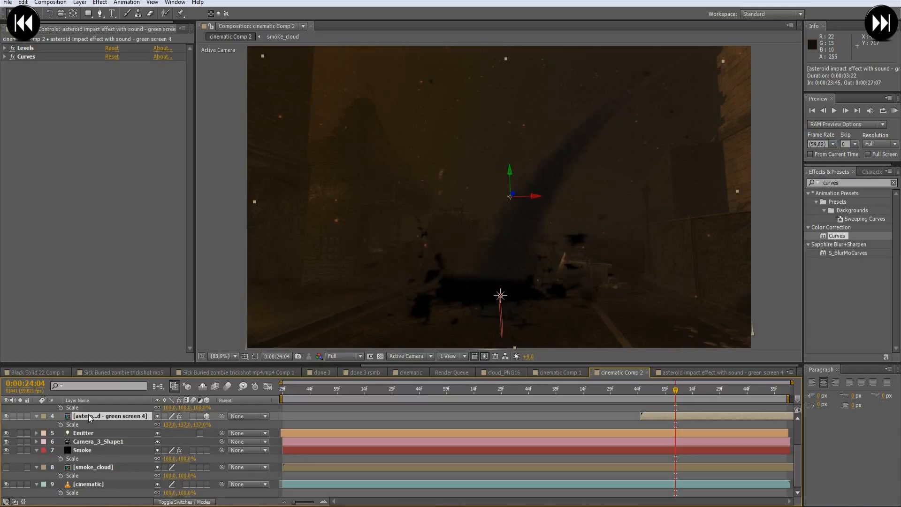
key("a")
key("a")
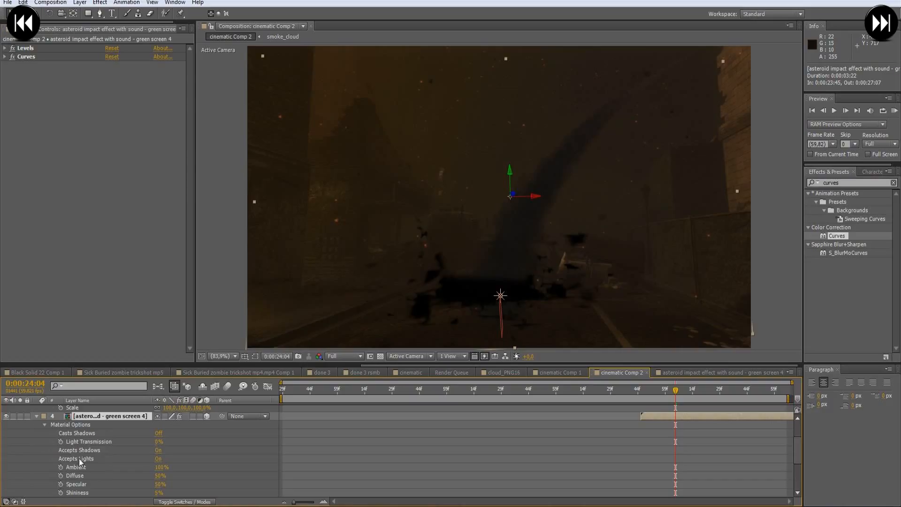
left_click(97, 460)
left_click(157, 459)
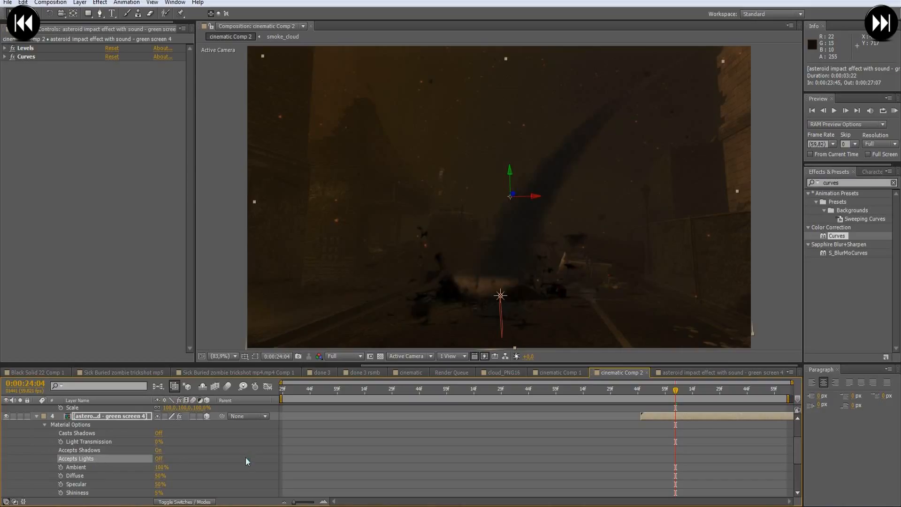
left_click(37, 416)
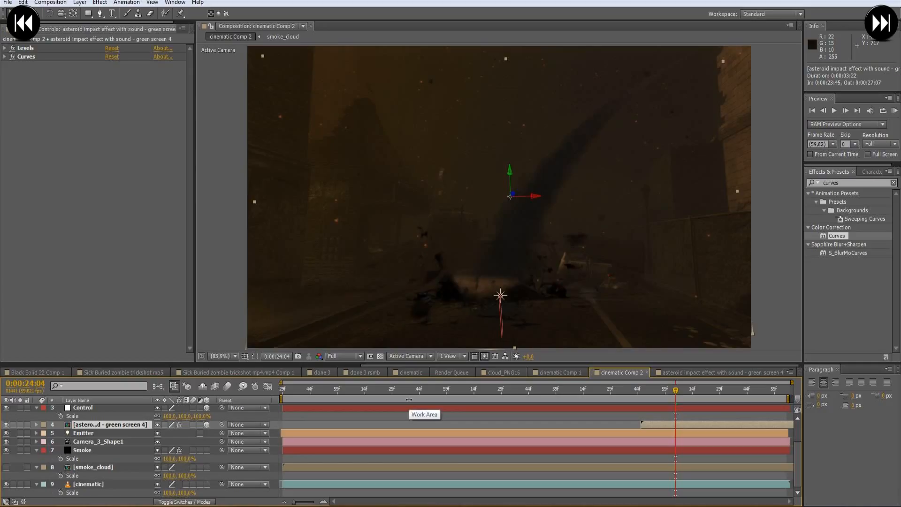
- Scrub from 0:00:23:45 to 0:00:24:37 to check the explosion in the scene
left_click(641, 394)
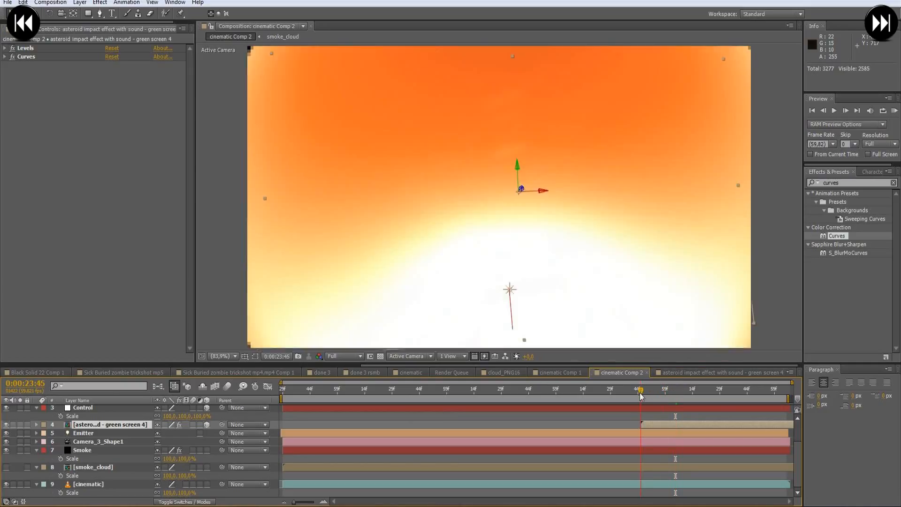
left_click_drag(642, 395, 740, 394)
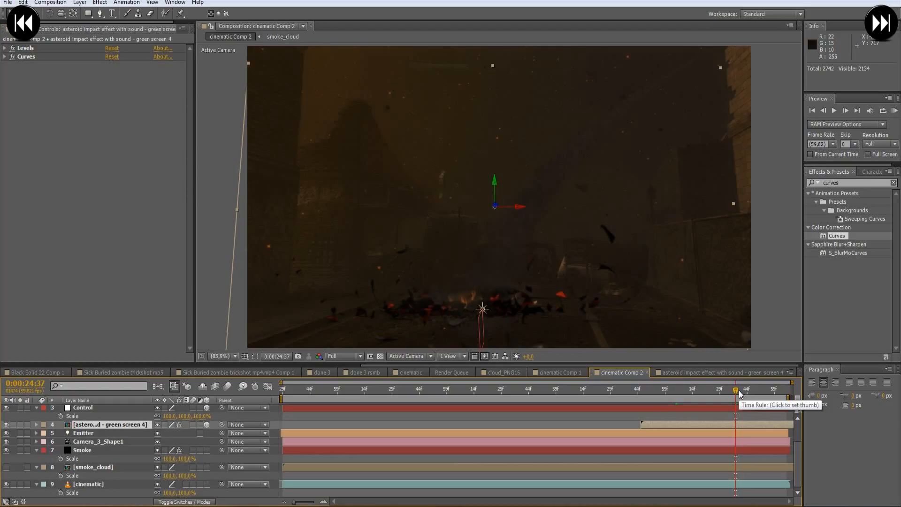
- Move to 0:00:24:40 and place the asteroid explosion layer directly below the Smoke layer in the stack
left_click(742, 393)
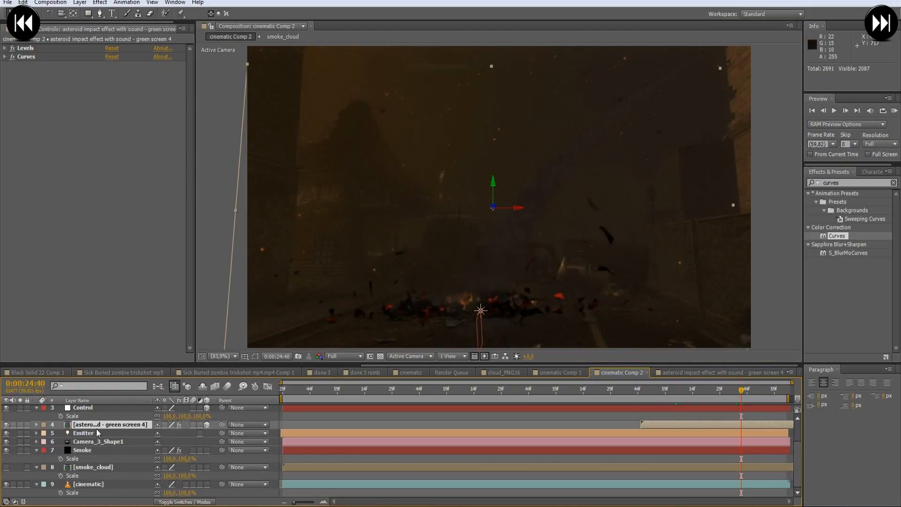
left_click_drag(101, 429, 91, 465)
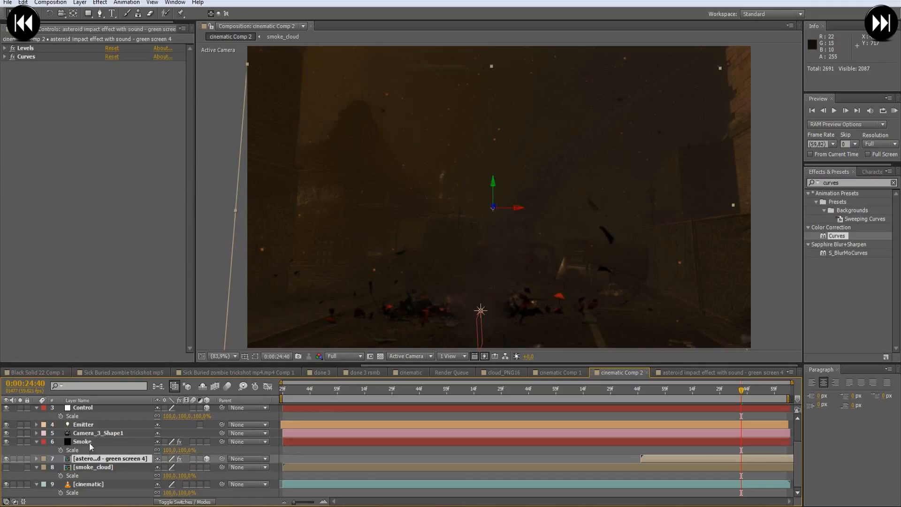
left_click(116, 441)
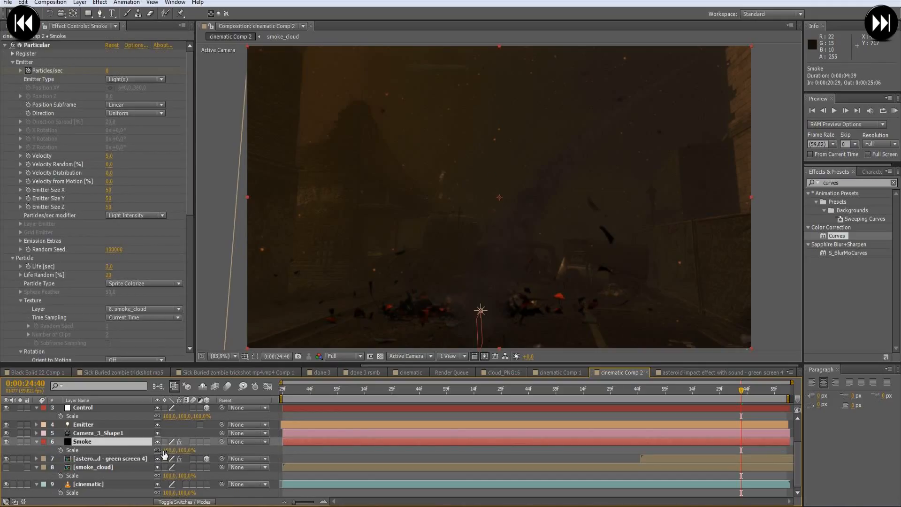
left_click_drag(165, 452, 158, 450)
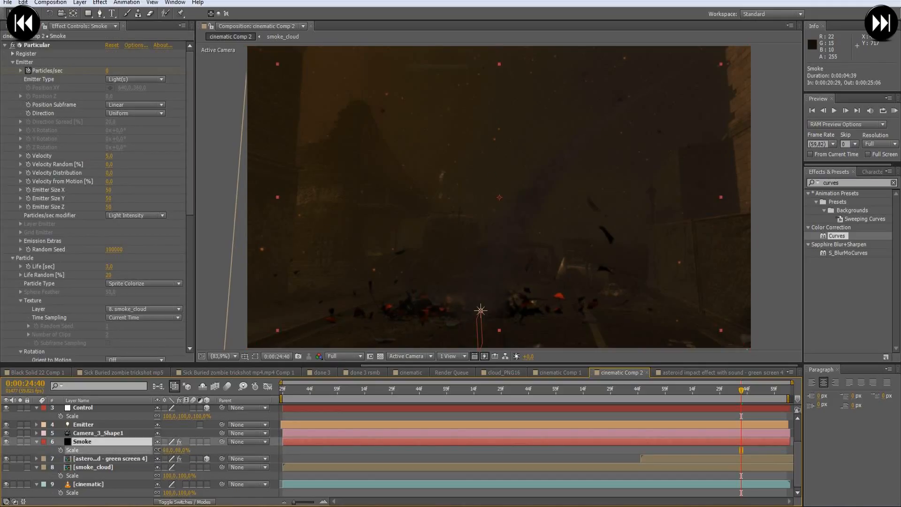
key("ctrl+z")
- Scale the asteroid explosion layer to 114% and reposition it over the impact point in the composition
left_click(124, 459)
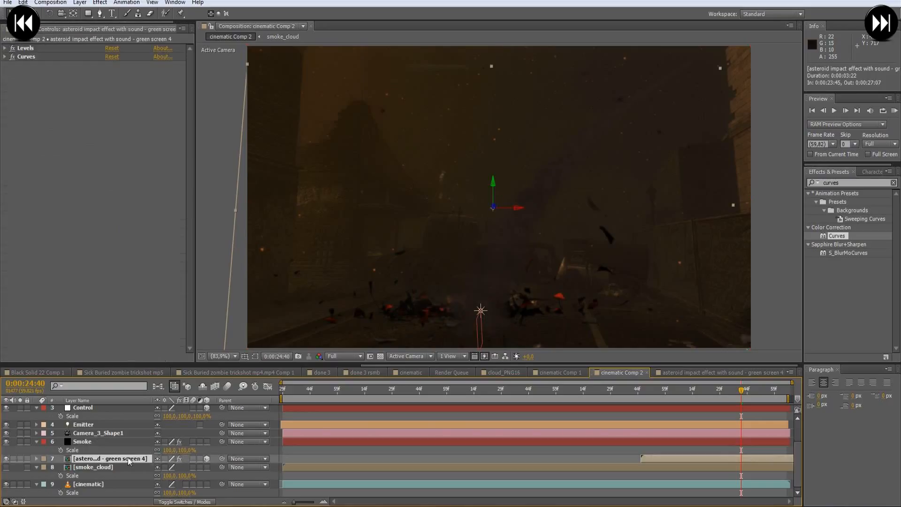
key("s")
left_click_drag(169, 468, 159, 468)
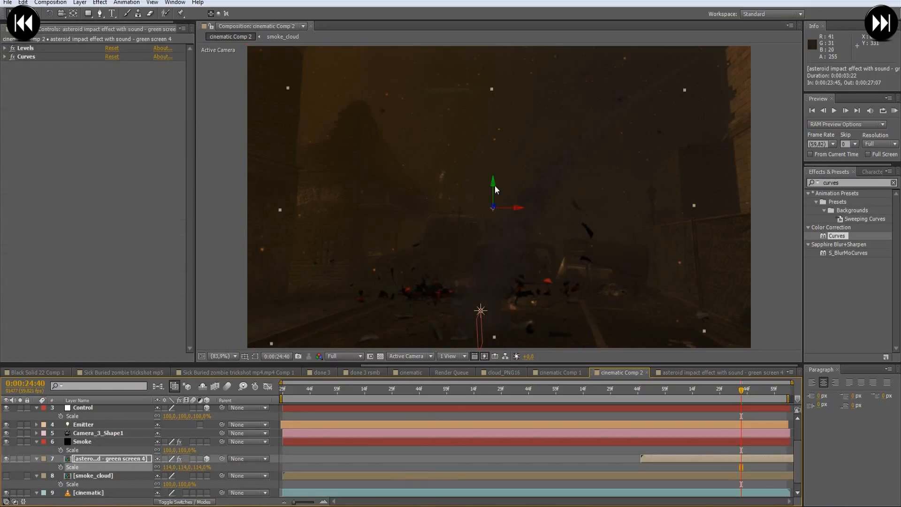
left_click_drag(493, 187, 535, 225)
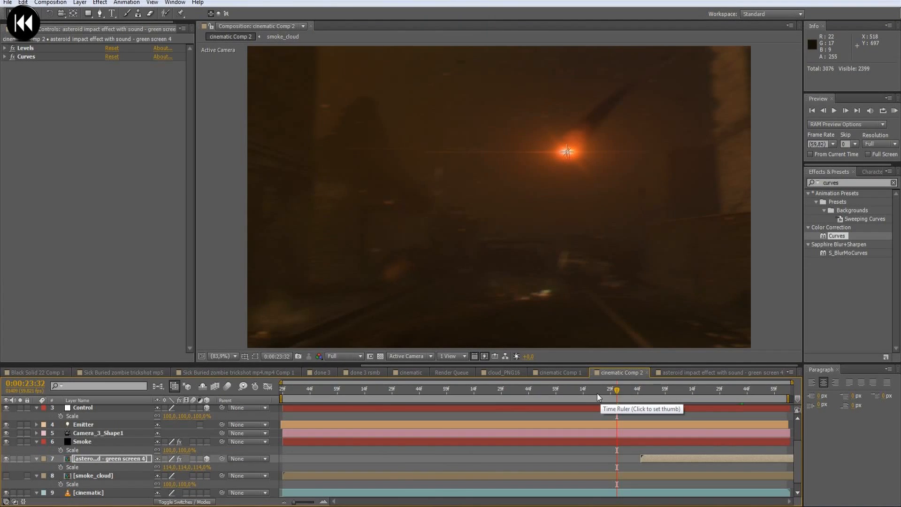
- Scrub from 0:00:22:34 to 0:00:23:15 and look through the sound files in the project's SFX folder
left_click_drag(547, 399, 511, 404)
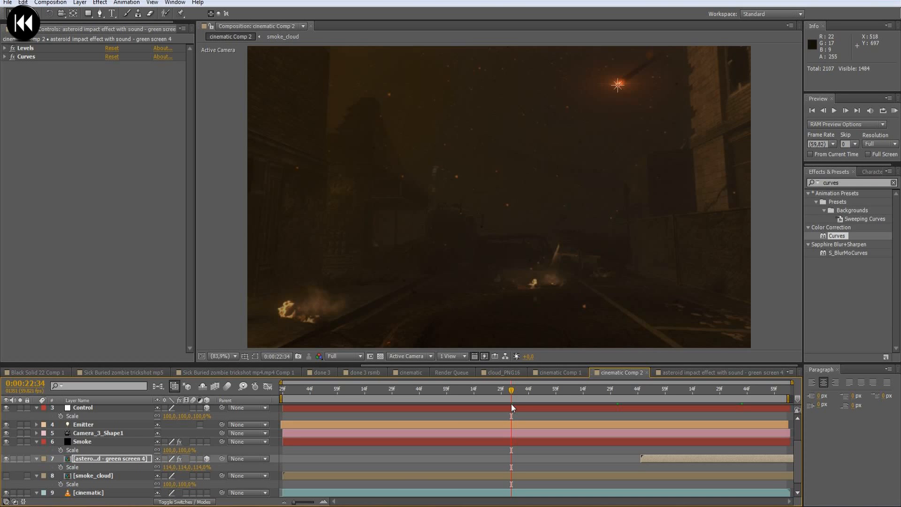
left_click(515, 398)
left_click_drag(515, 397, 590, 390)
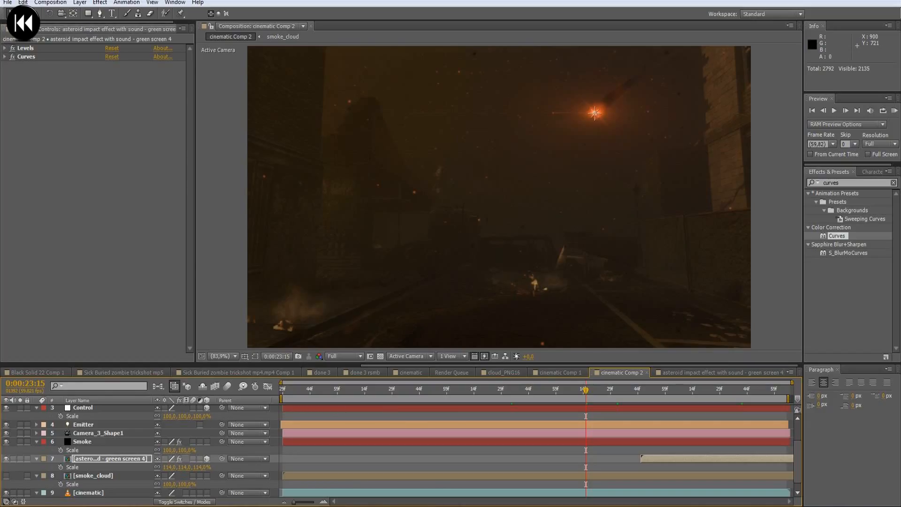
left_click_drag(94, 22, 72, 22)
left_click(24, 29)
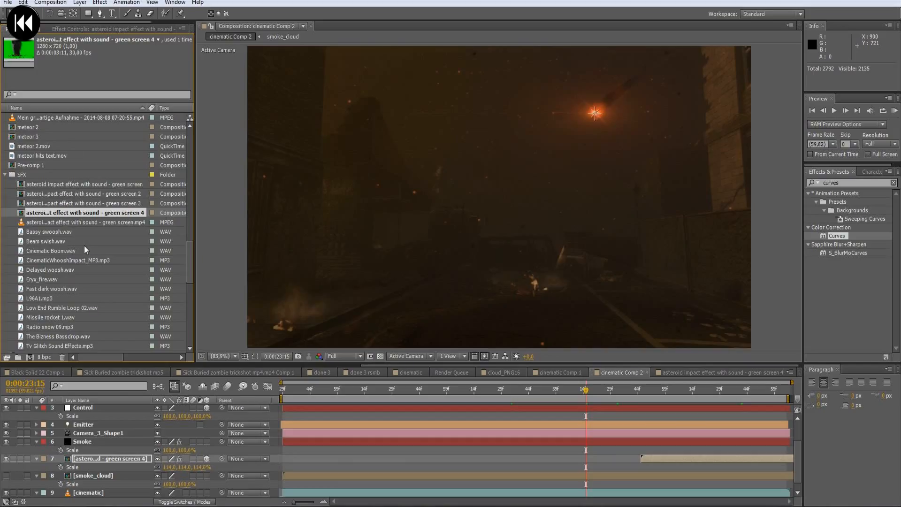
scroll(85, 245, "down", 2)
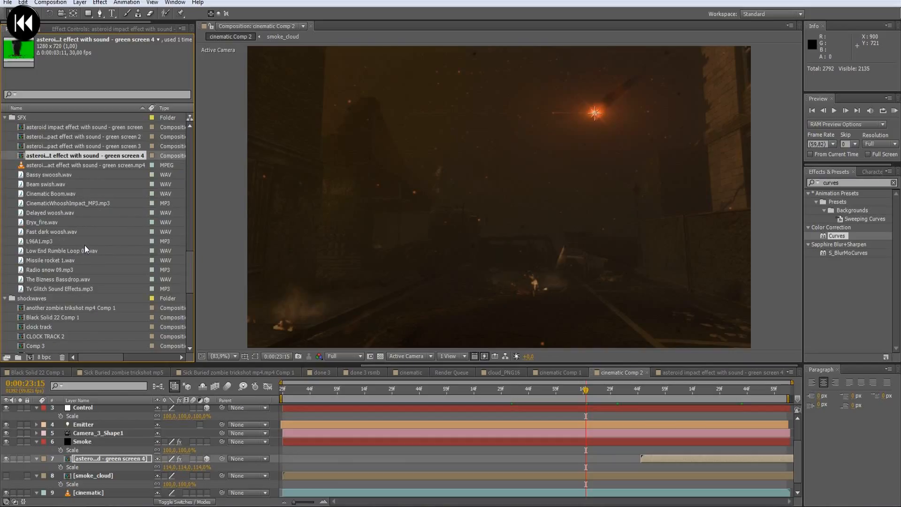
left_click(82, 288)
left_click(63, 177)
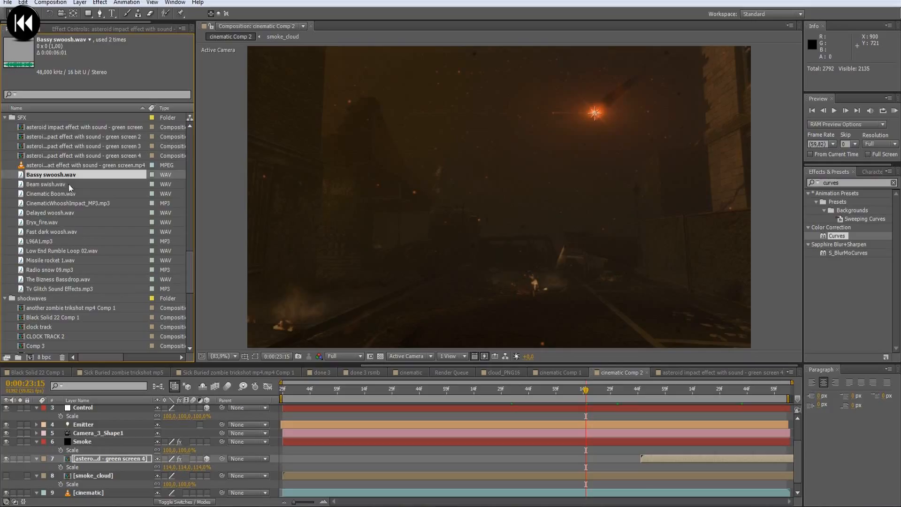
left_click(52, 185)
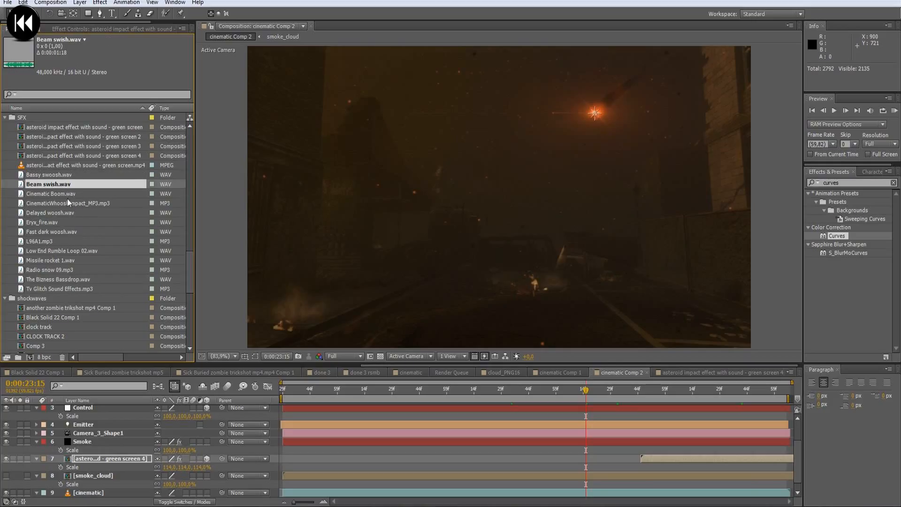
left_click(57, 230)
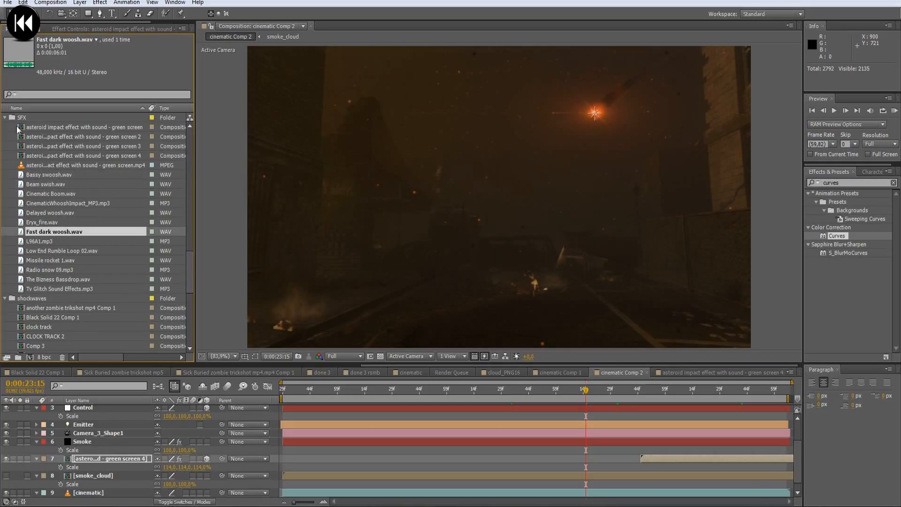
- Add The Bizness Bassdrop.wav to cinematic Comp 2 below the explosion layer, starting at about 0:00:23:41
left_click(5, 117)
scroll(67, 223, "down", 4)
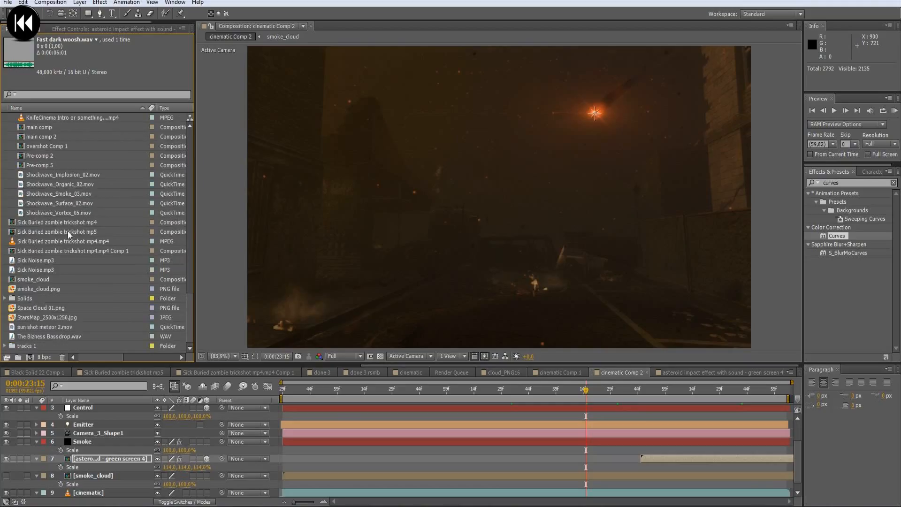
left_click(35, 337)
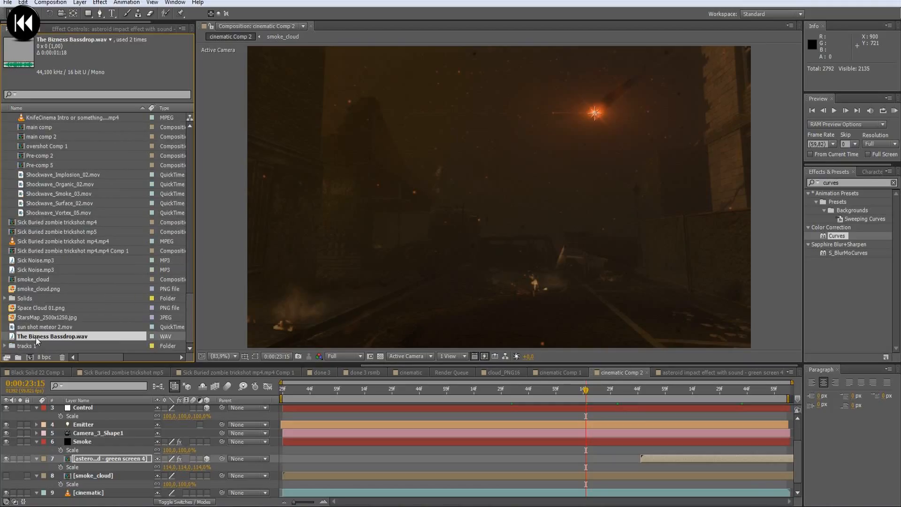
left_click_drag(36, 336, 592, 469)
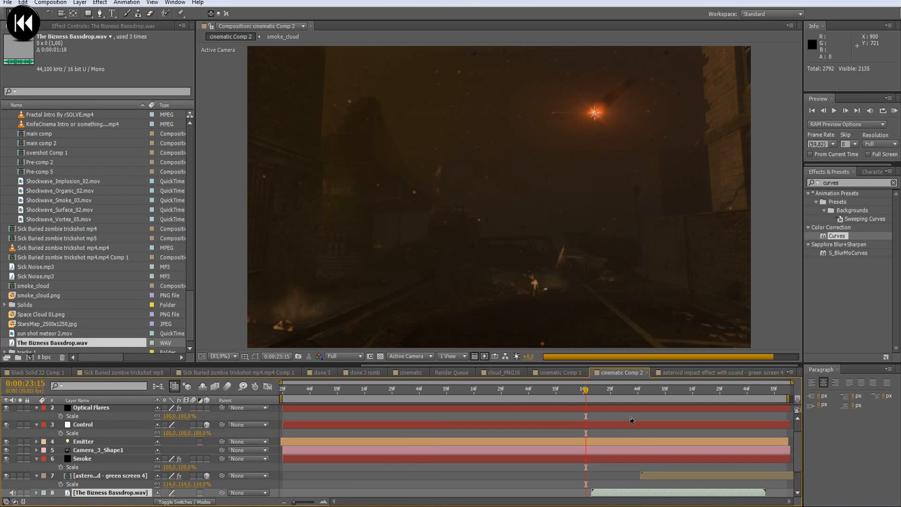
left_click_drag(593, 456, 641, 458)
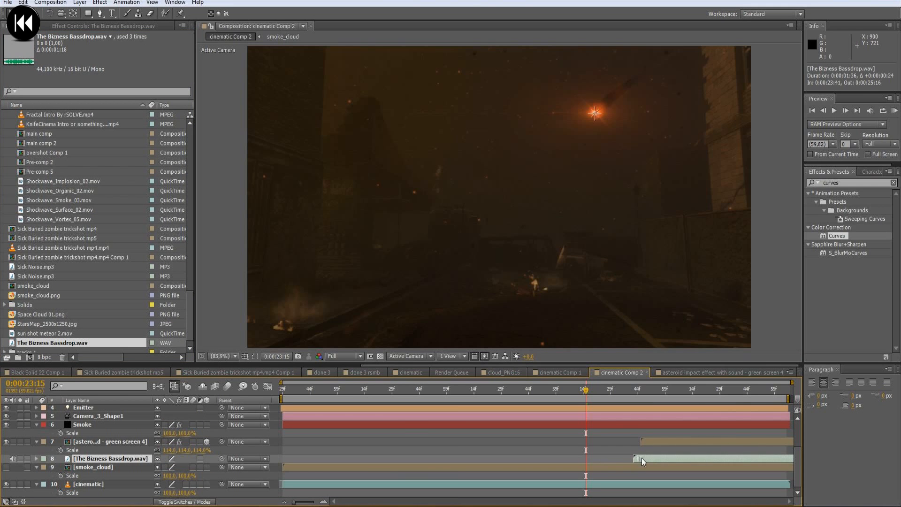
- Duplicate the bassdrop layer and align the start of both copies with the impact at 0:00:23:45
key("ctrl+d")
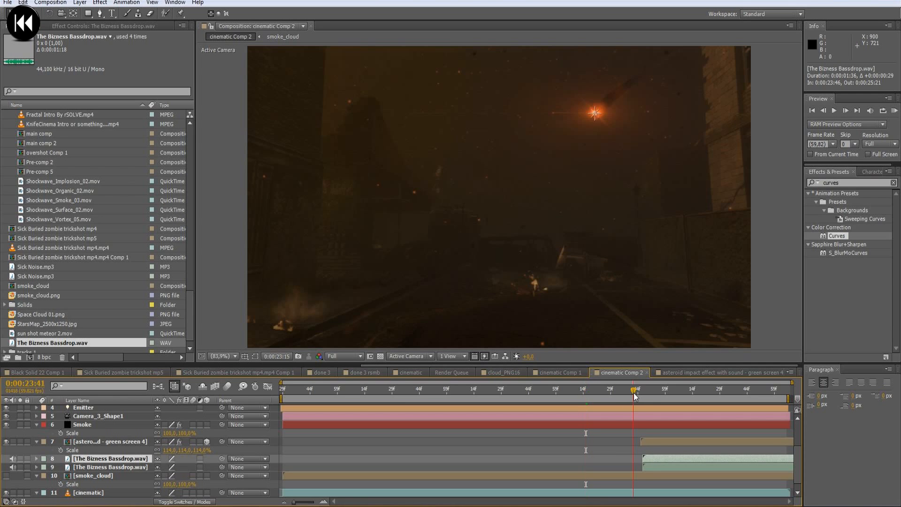
left_click_drag(633, 393, 640, 393)
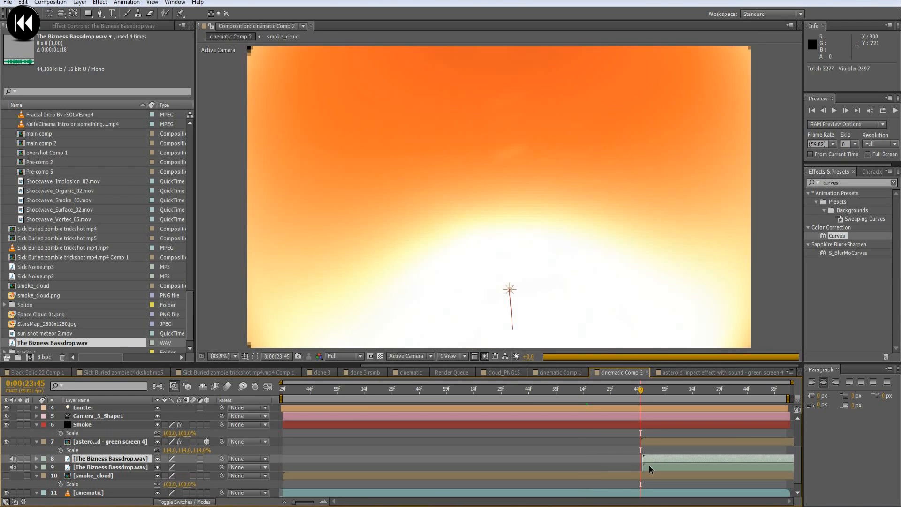
left_click(649, 466)
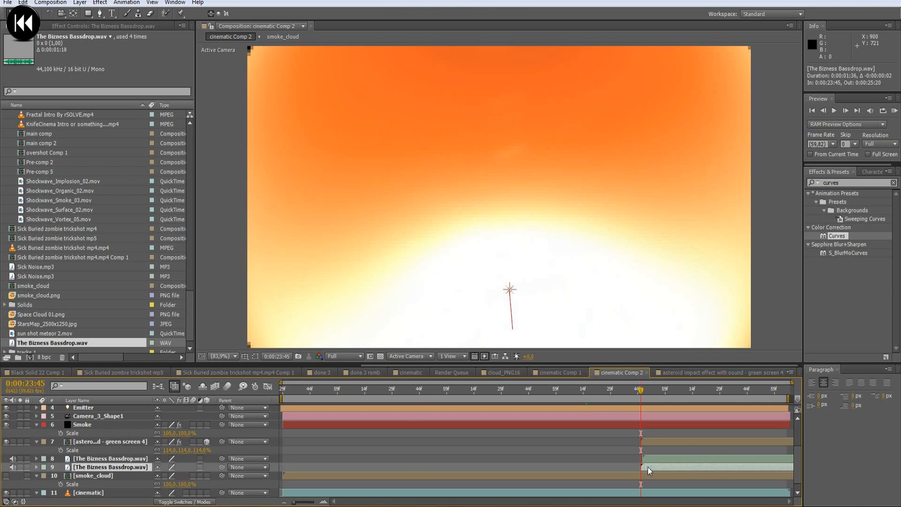
key("KP_0")
- Time-reverse the upper bassdrop copy and shift it earlier so it runs from about 0:00:22:11 to 0:00:23:47
right_click(651, 459)
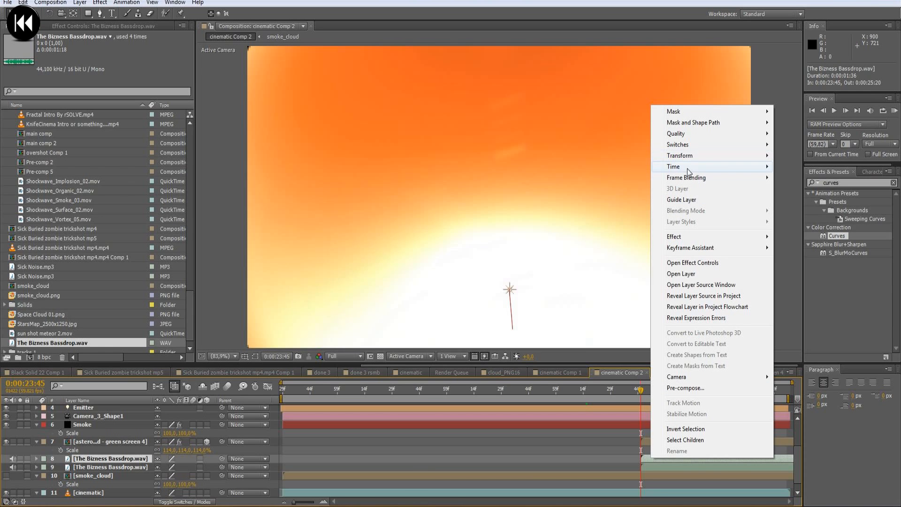
mouse_move(688, 172)
left_click(811, 178)
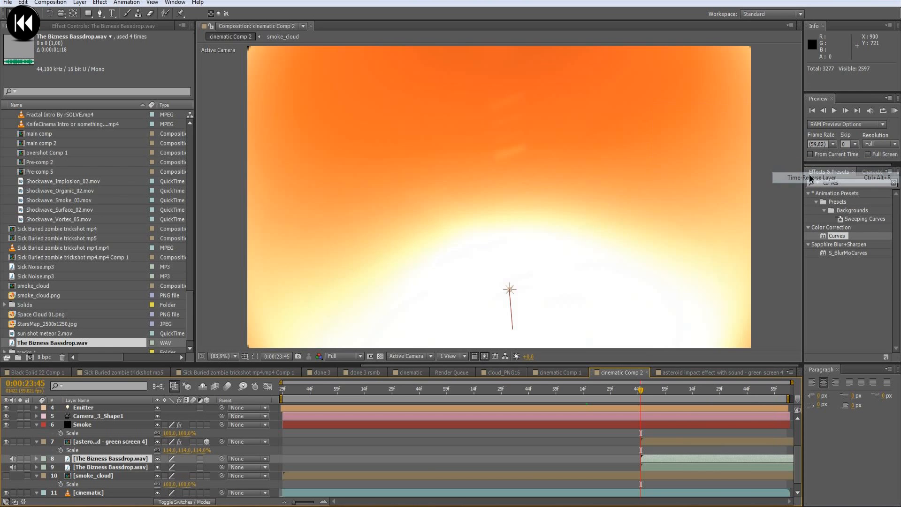
left_click_drag(686, 458, 517, 457)
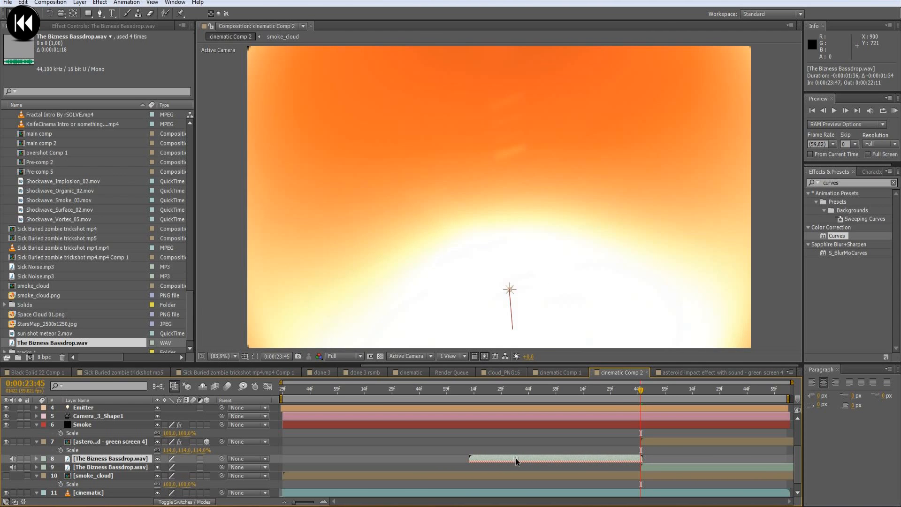
- Show the waveforms of both bassdrop layers and shift the reversed copy one frame earlier, to end at 0:00:23:46
key("l")
key("l")
key("ctrl+d")
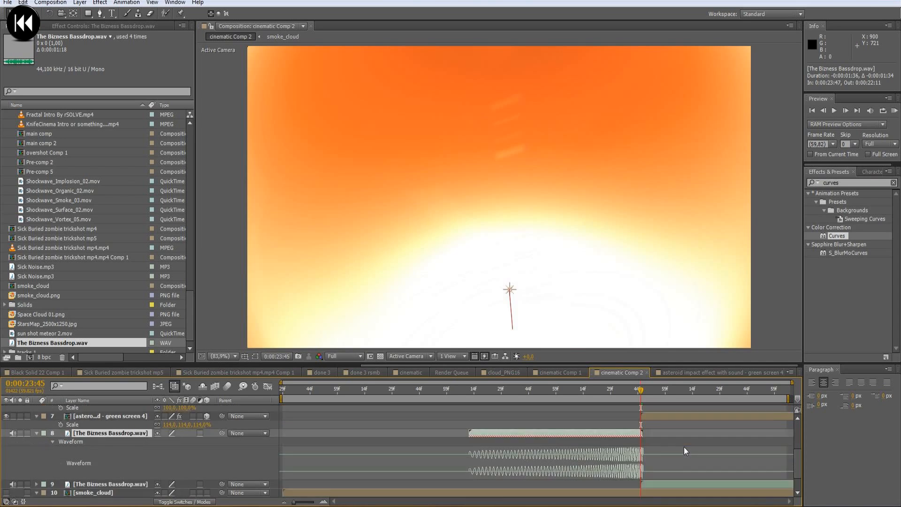
key("bracketleft")
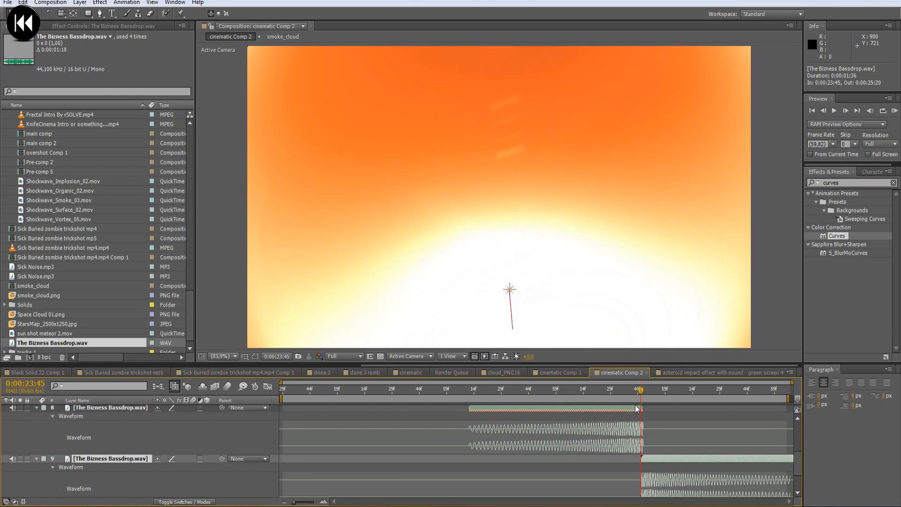
left_click_drag(636, 409, 634, 409)
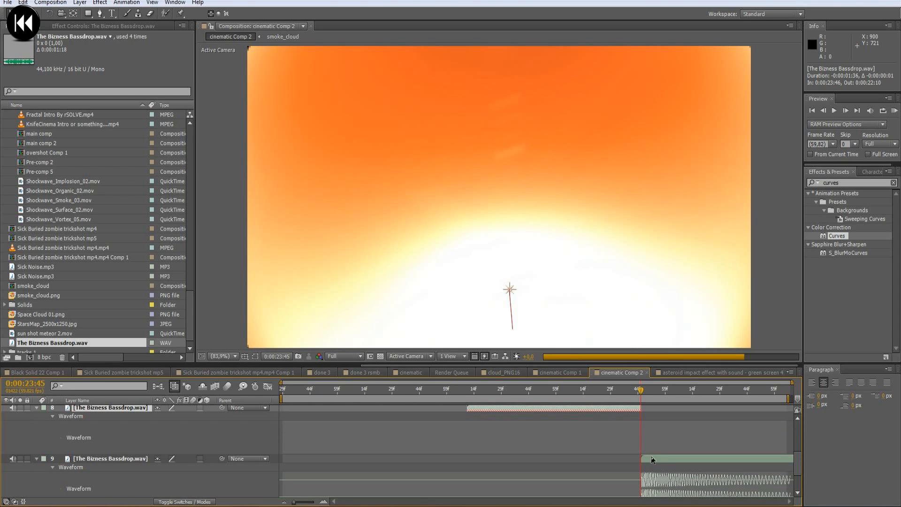
scroll(656, 446, "down", 2)
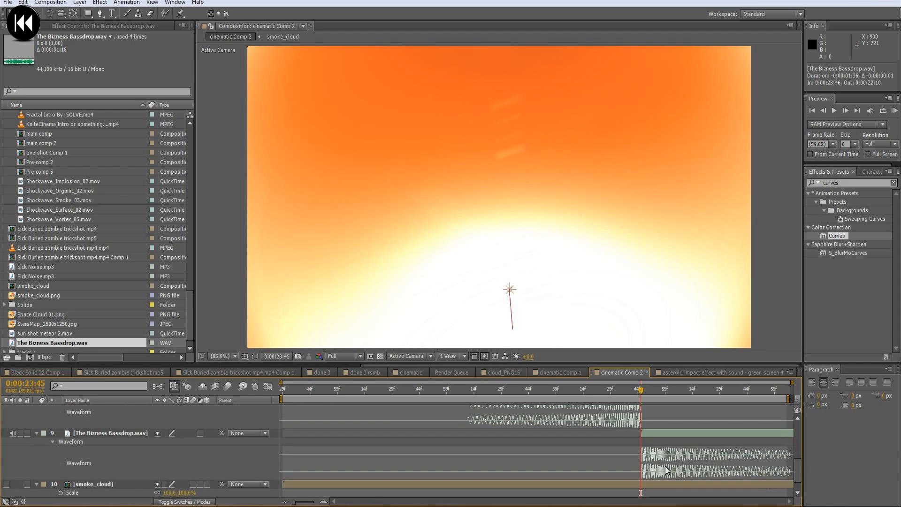
left_click(661, 432)
left_click_drag(467, 390, 628, 399)
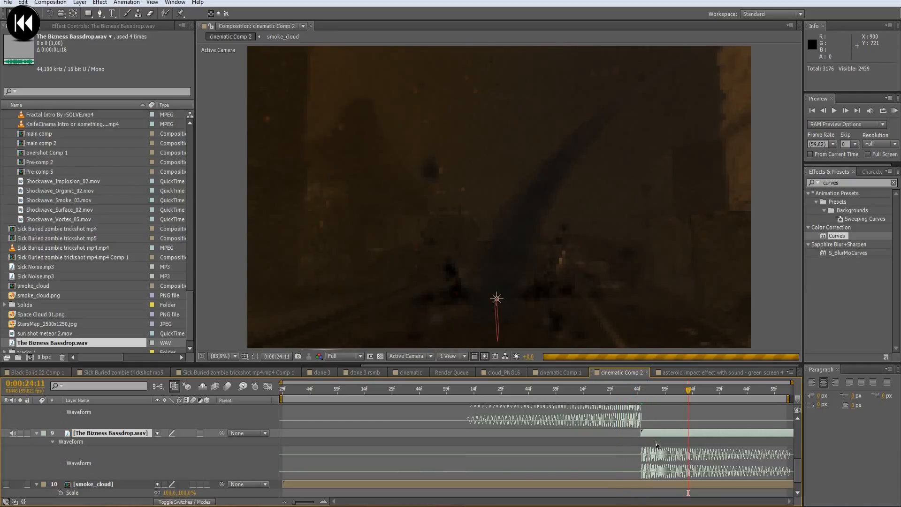
- Set the Audio Levels of both bassdrop layers to -5 dB and preview the sound
scroll(663, 451, "up", 2)
left_click(629, 434, "shift")
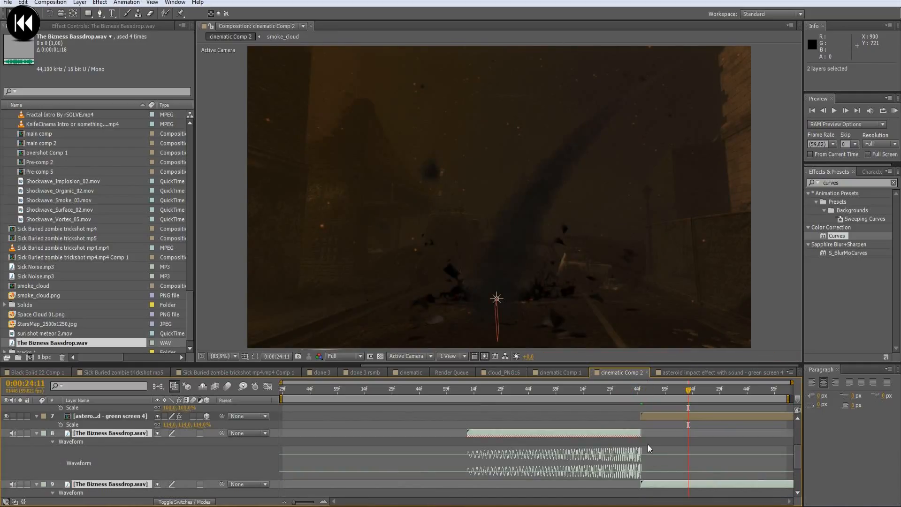
key("l")
left_click(162, 442)
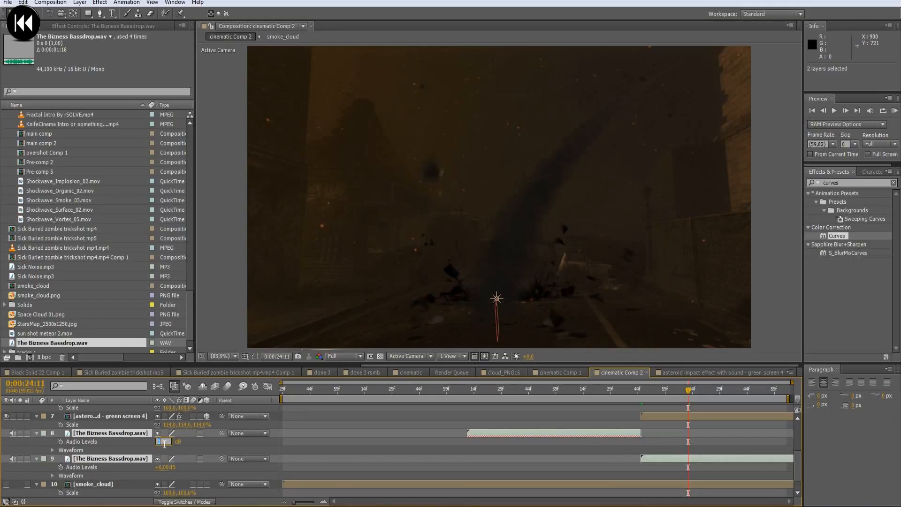
type("-5")
key("Return")
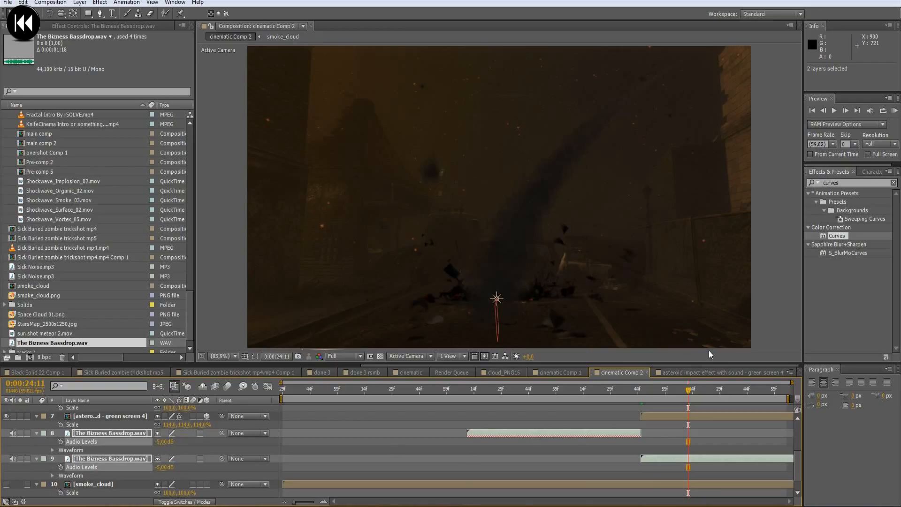
key("KP_0")
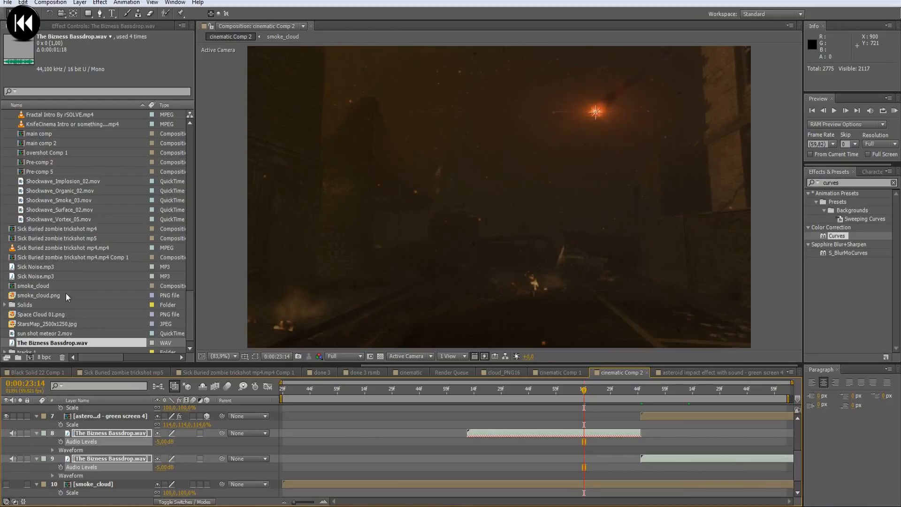
- Switch to the file explorer and play Sick Noise from the 3K SURPRISE Sound Effects folder
left_click(46, 270)
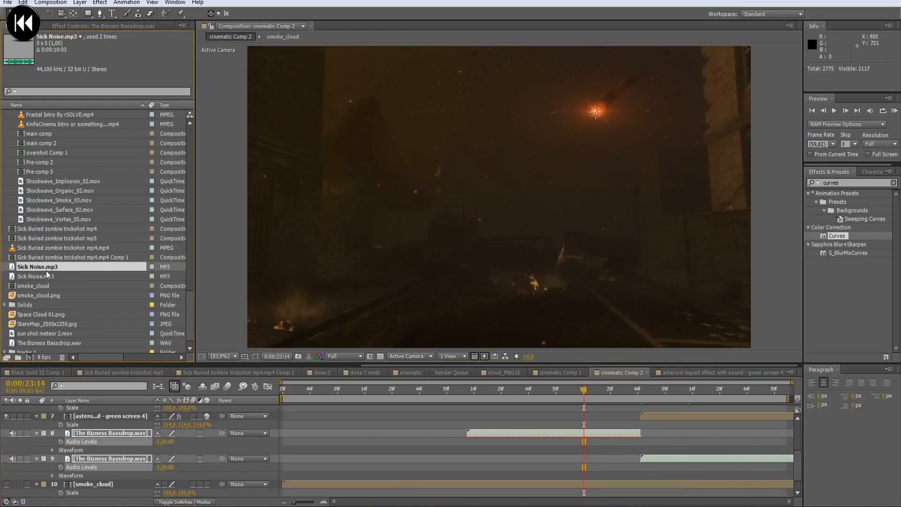
left_click_drag(46, 271, 73, 272)
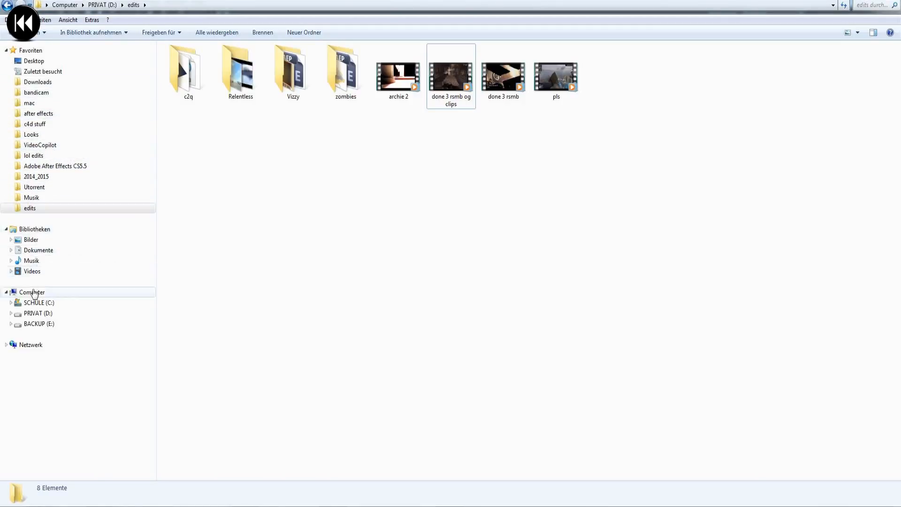
left_click(40, 313)
left_click(47, 103)
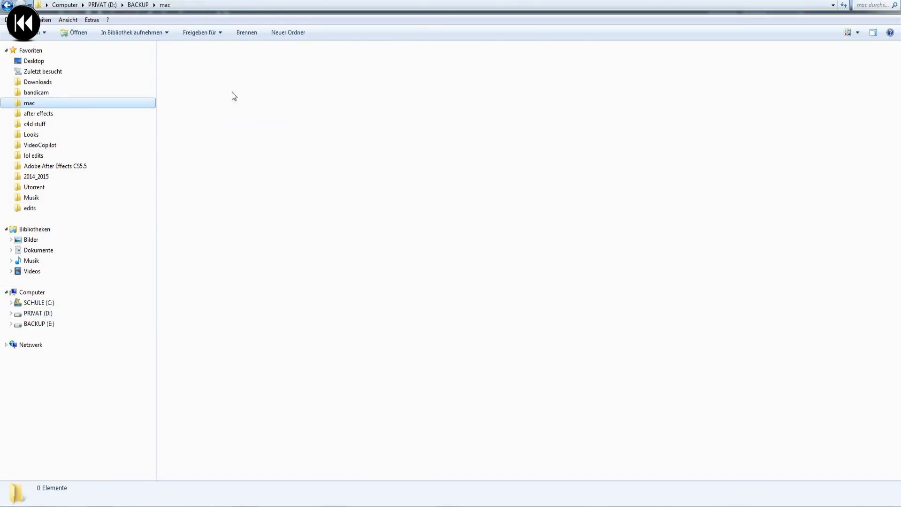
double_click(201, 83)
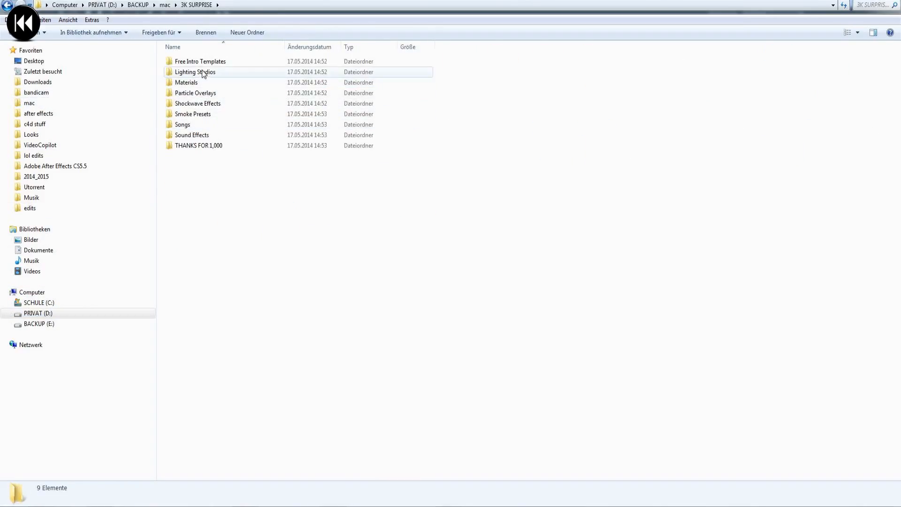
double_click(192, 135)
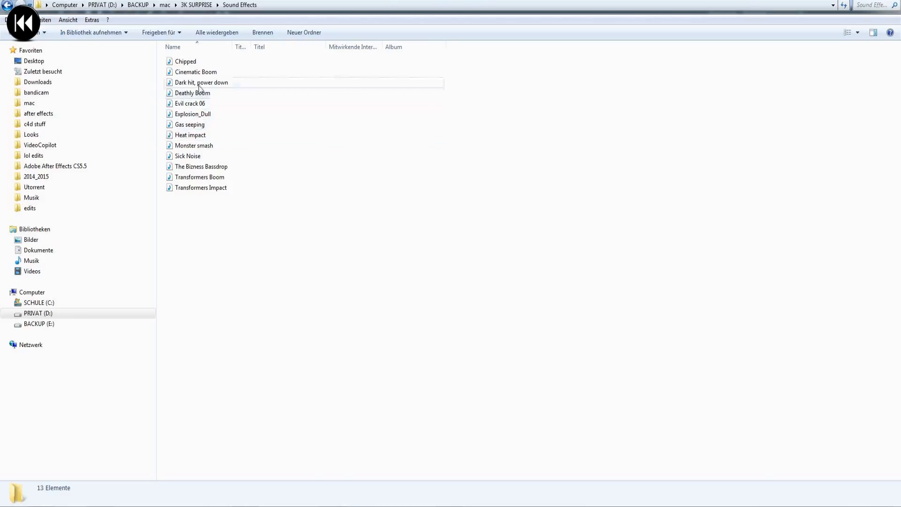
left_click(191, 160)
double_click(191, 160)
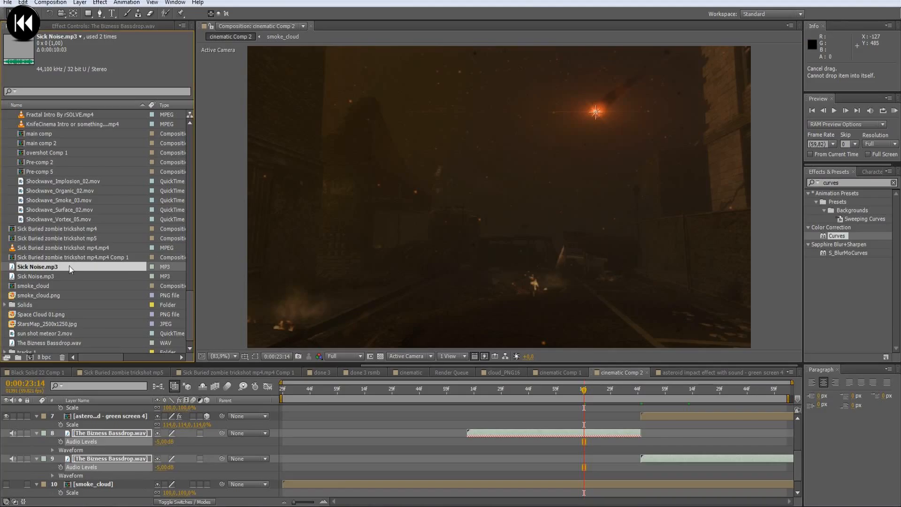
- Add Sick Noise.mp3 above the bassdrop layers and use its waveform to align the loud section with the impact, with the layer starting at 0:00:18:41
left_click_drag(69, 266, 639, 421)
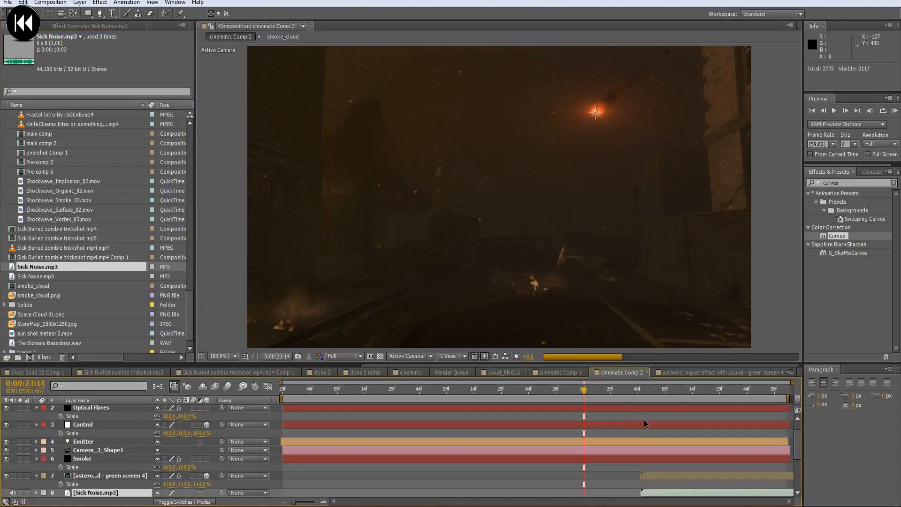
scroll(645, 422, "down", 3)
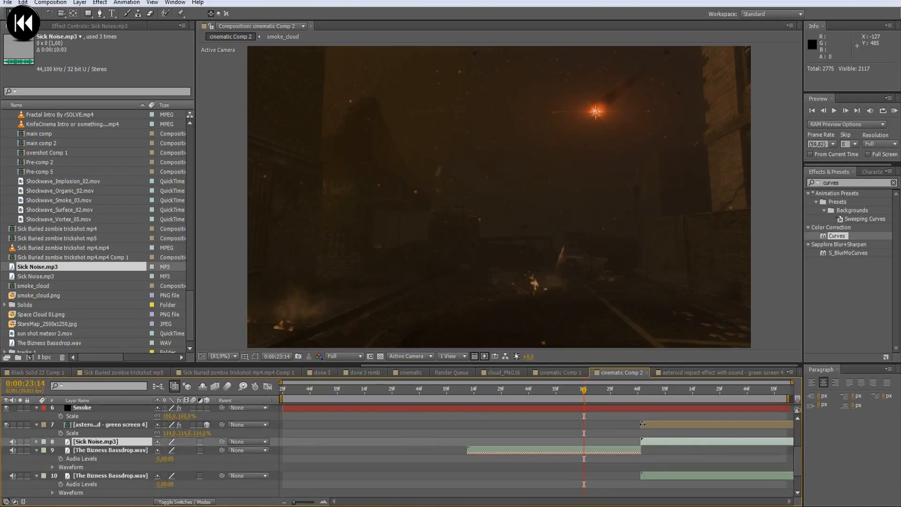
key("l")
key("l")
scroll(660, 441, "down", 1)
left_click_drag(670, 418, 400, 418)
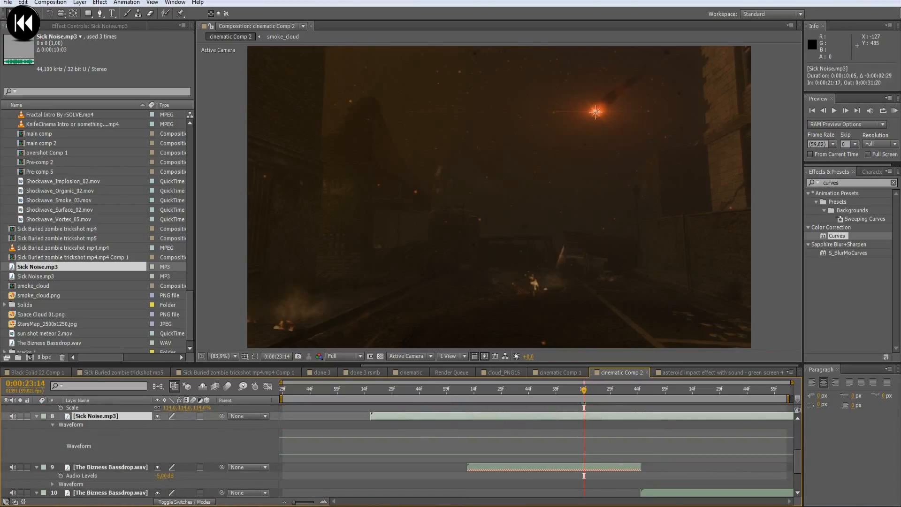
left_click_drag(779, 419, 494, 423)
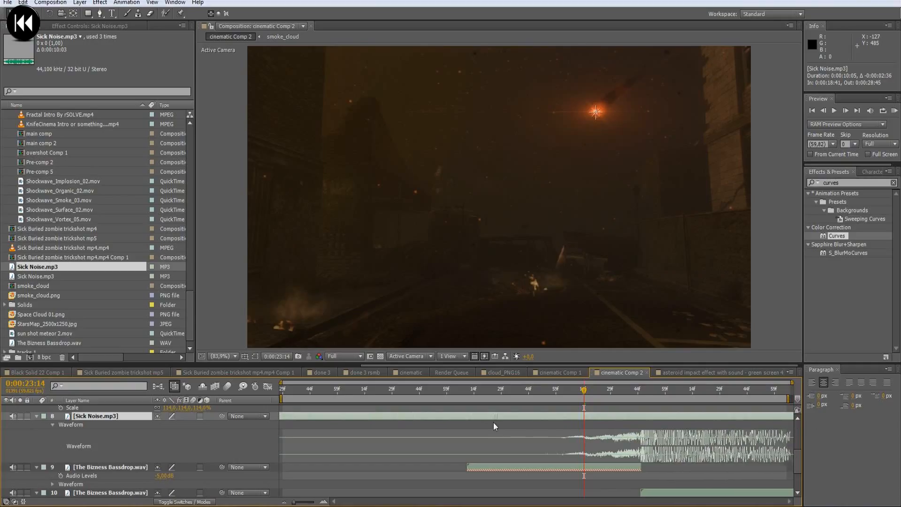
- Split the Sick Noise layer at 0:00:22:56 and delete the part before the cut
left_click(635, 394)
left_click(569, 395)
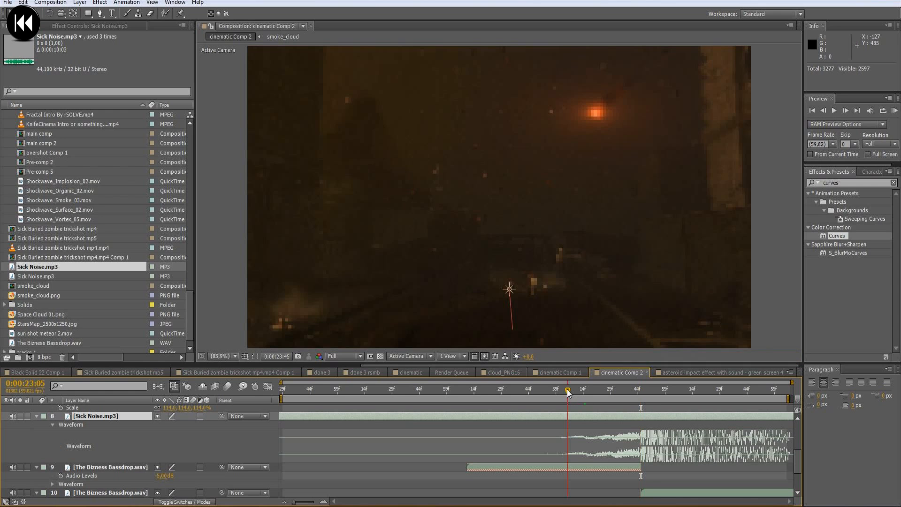
left_click_drag(571, 398, 551, 397)
key("ctrl+shift+d")
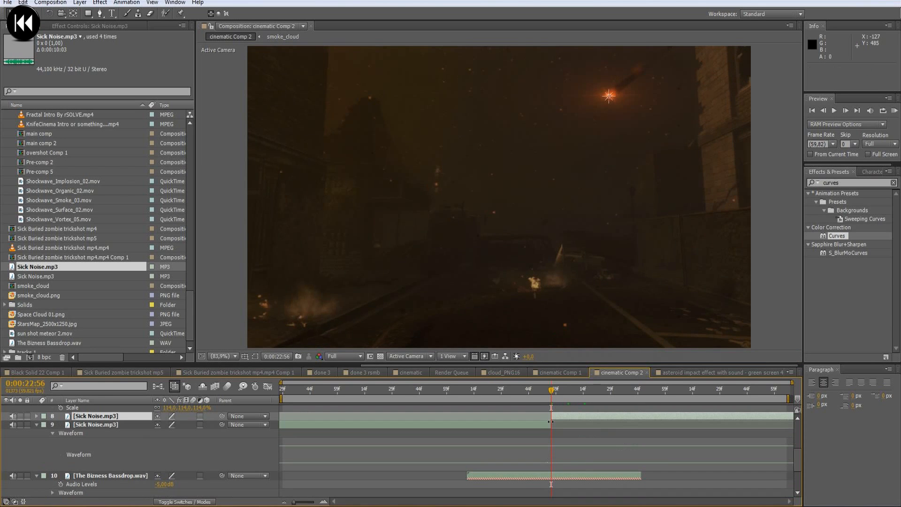
key("Delete")
- Enable time remapping on the Sick Noise layer and add a keyframe at the impact, 0:00:23:45
right_click(603, 415)
mouse_move(685, 123)
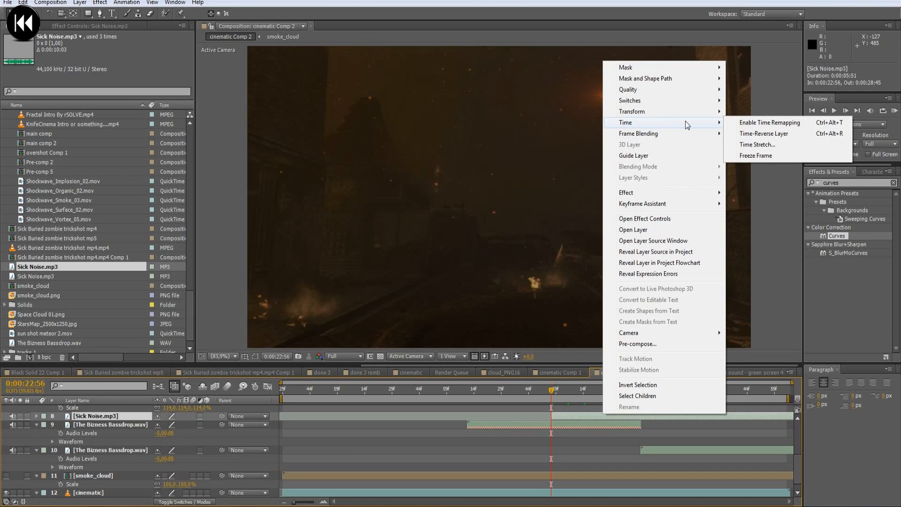
left_click(779, 124)
key("KP_0")
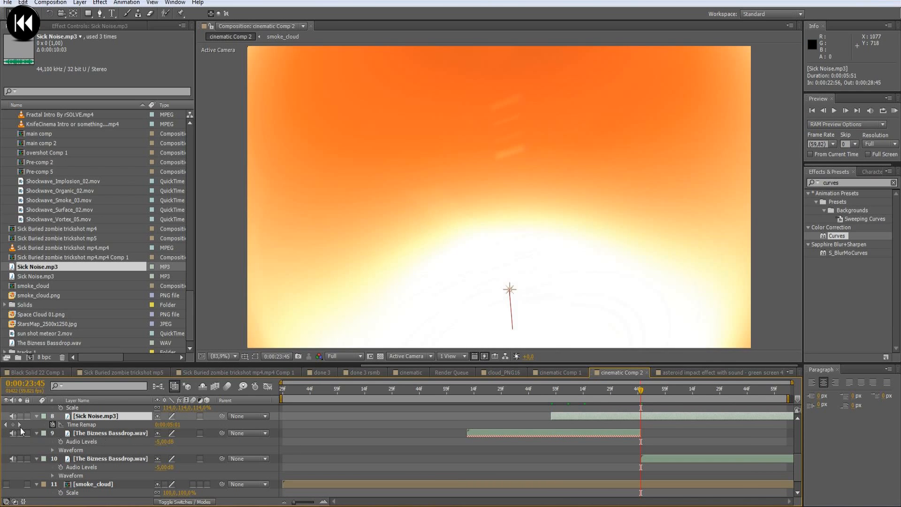
left_click(81, 424)
- Stretch the Sick Noise build-up by moving its 0:00:22:56 Time Remap keyframe earlier and extending the layer's start to 0:00:22:33, checking the waveform
left_click(552, 390)
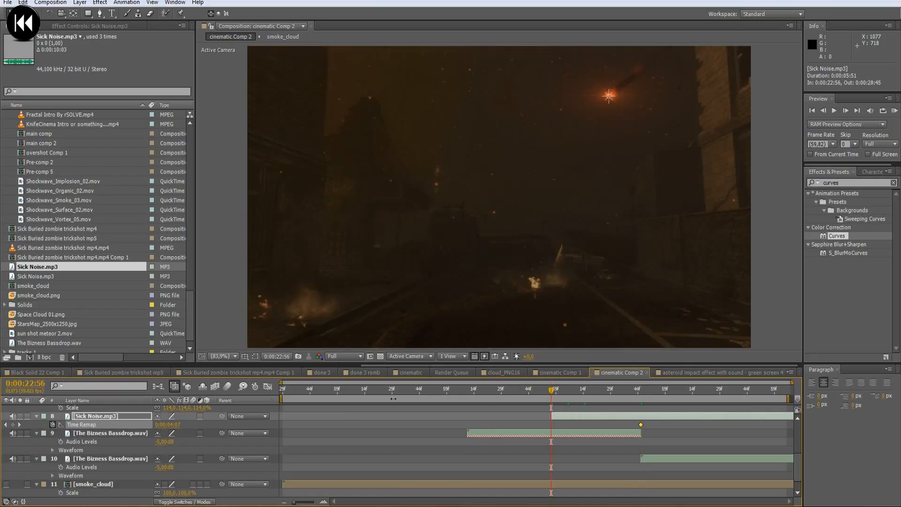
left_click(12, 424)
left_click(551, 425)
left_click_drag(515, 428, 506, 417)
key("u")
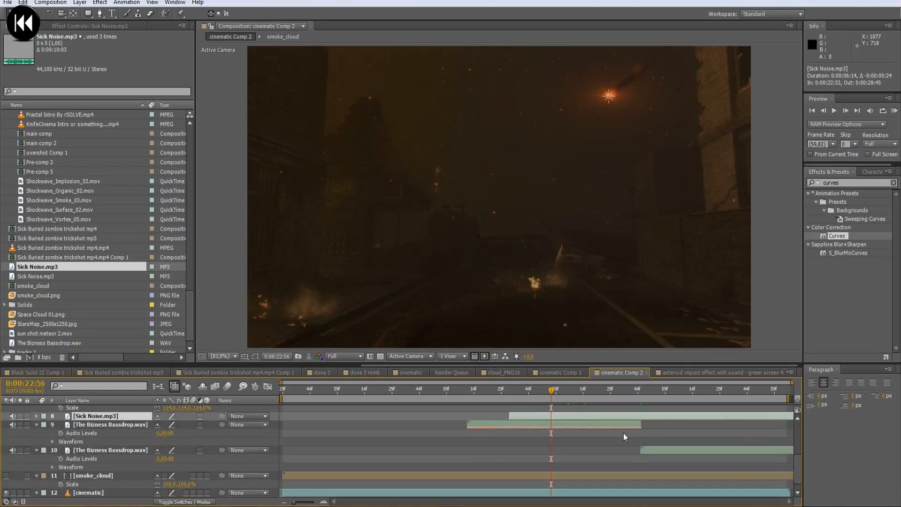
key("l")
key("l")
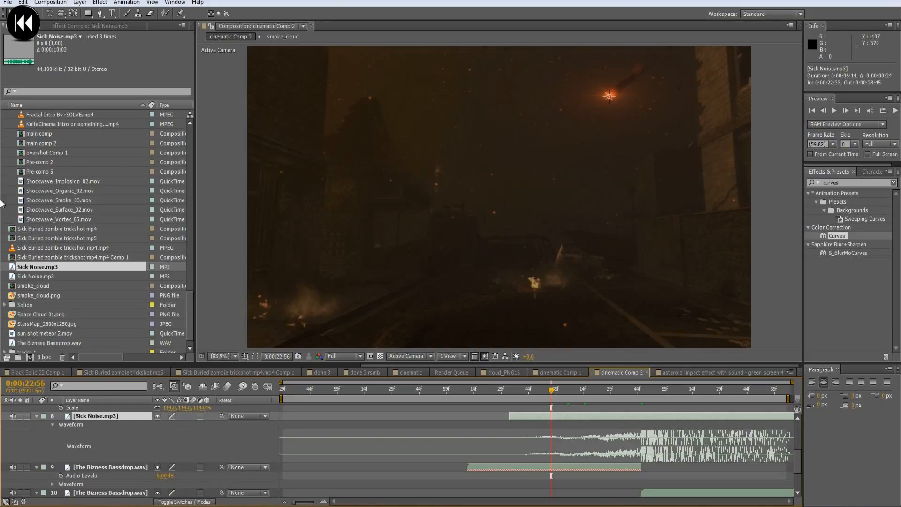
- Look through the project items for another sound effect to use before the impact
left_click(66, 200)
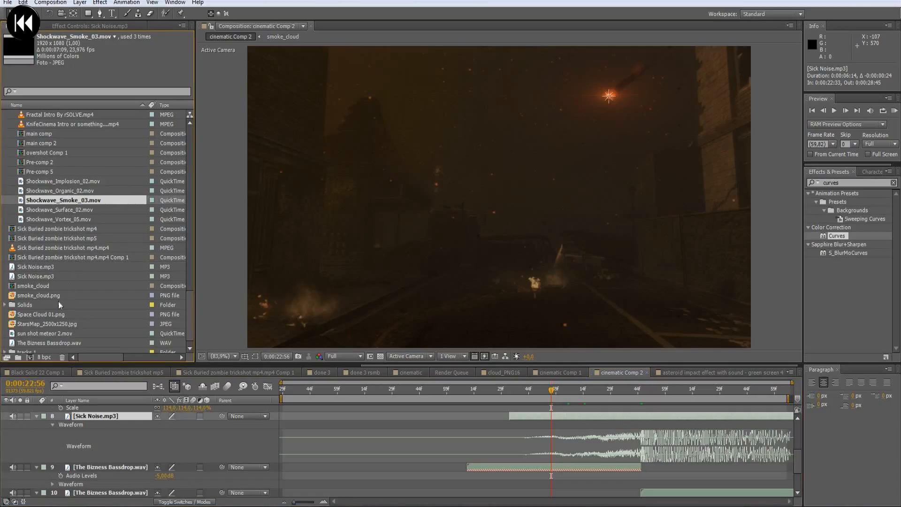
scroll(55, 320, "down", 1)
left_click(60, 316)
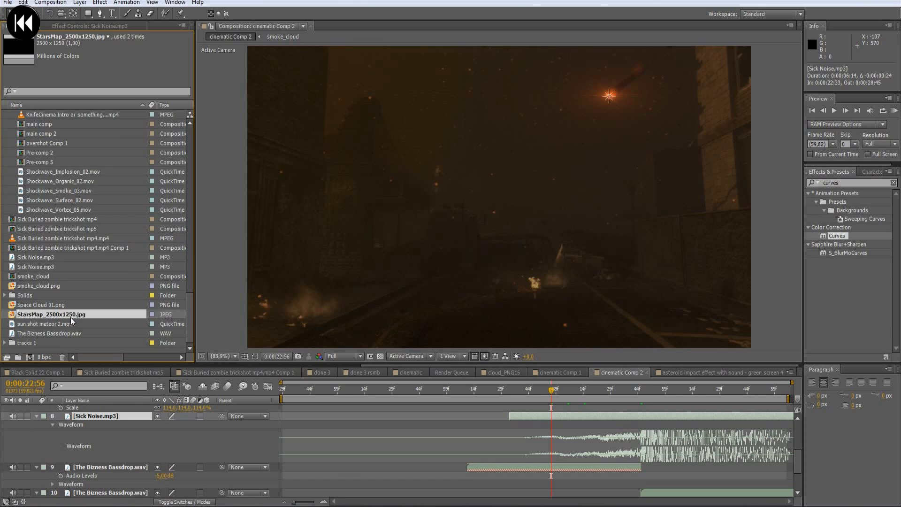
scroll(73, 256, "up", 10)
scroll(77, 265, "up", 2)
scroll(56, 272, "up", 10)
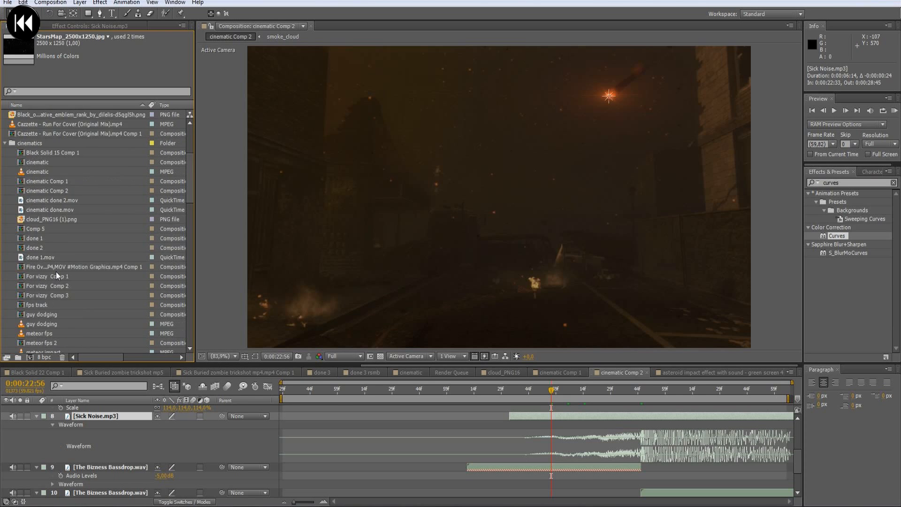
scroll(80, 217, "up", 1)
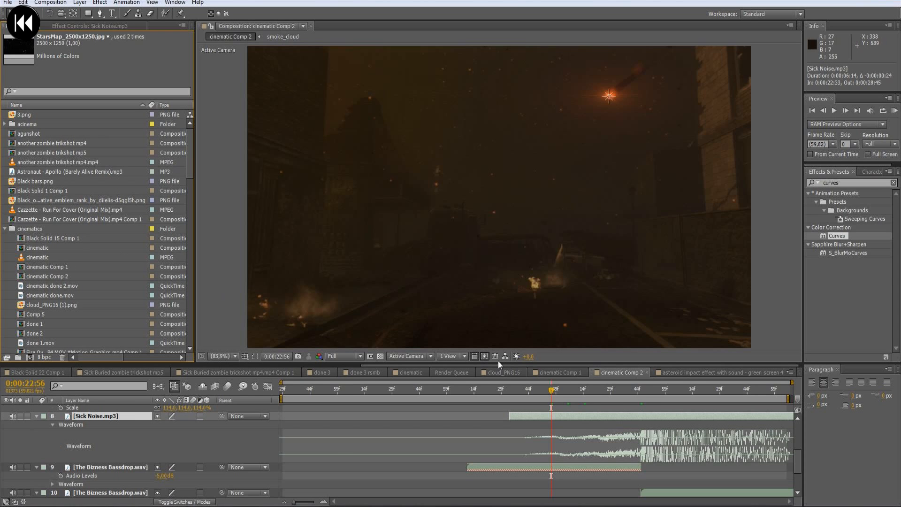
- Identify the whoosh sound layer used in cinematic Comp 1 and return to cinematic Comp 2
left_click(554, 372)
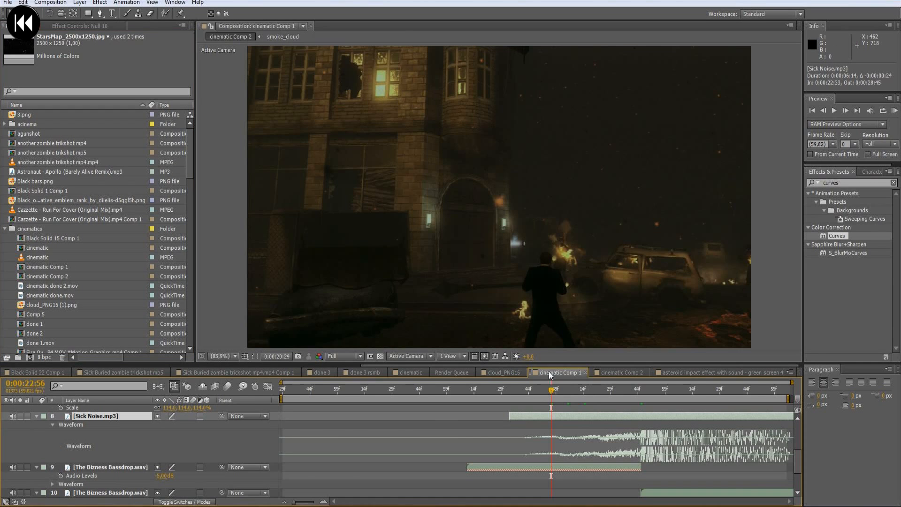
left_click(429, 450)
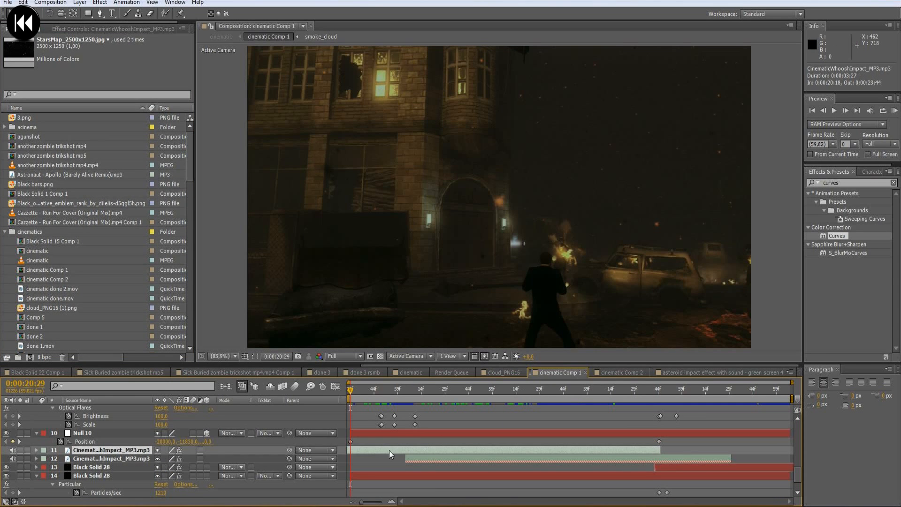
left_click(751, 373)
left_click(639, 373)
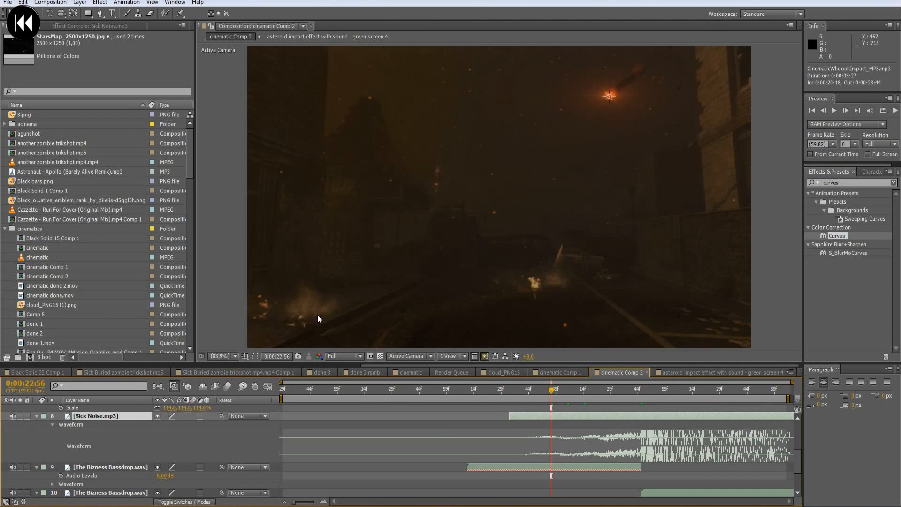
- Browse the project items for CinematicWhooshImpact_MP3.mp3
left_click(31, 285)
scroll(69, 249, "down", 12)
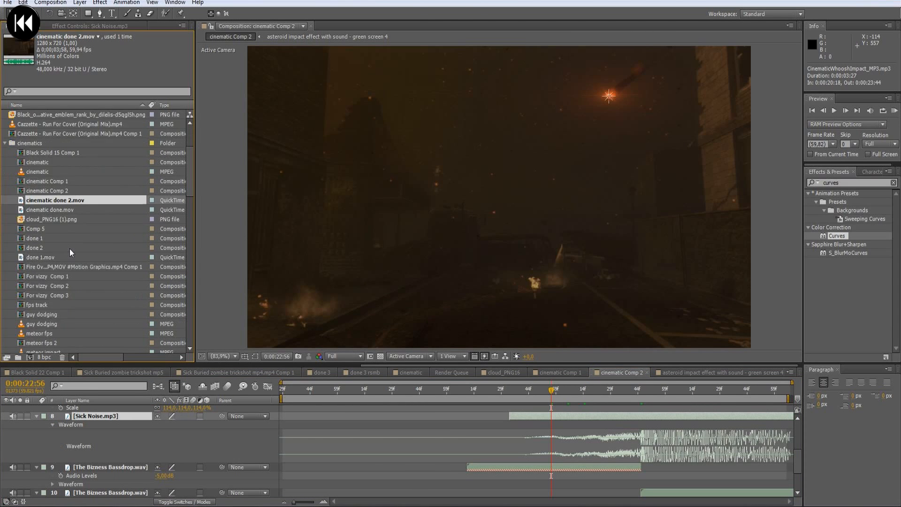
scroll(69, 261, "down", 1)
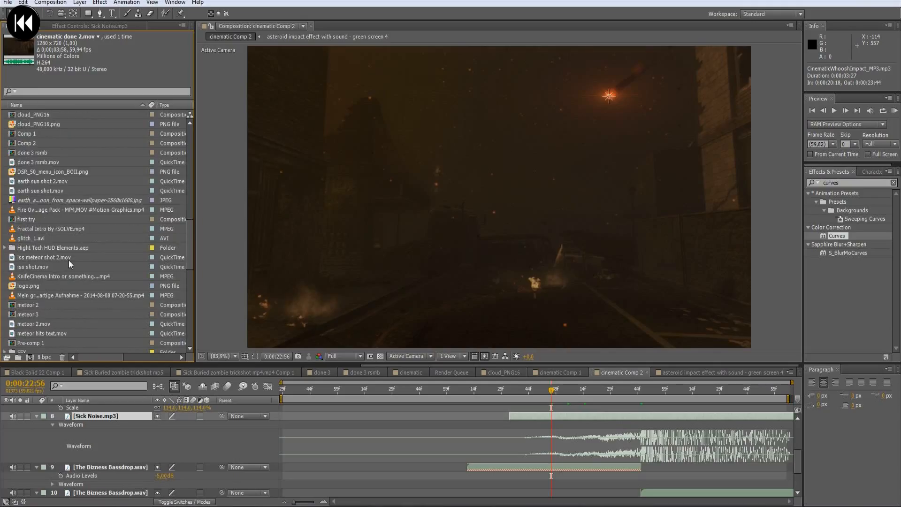
scroll(50, 242, "down", 10)
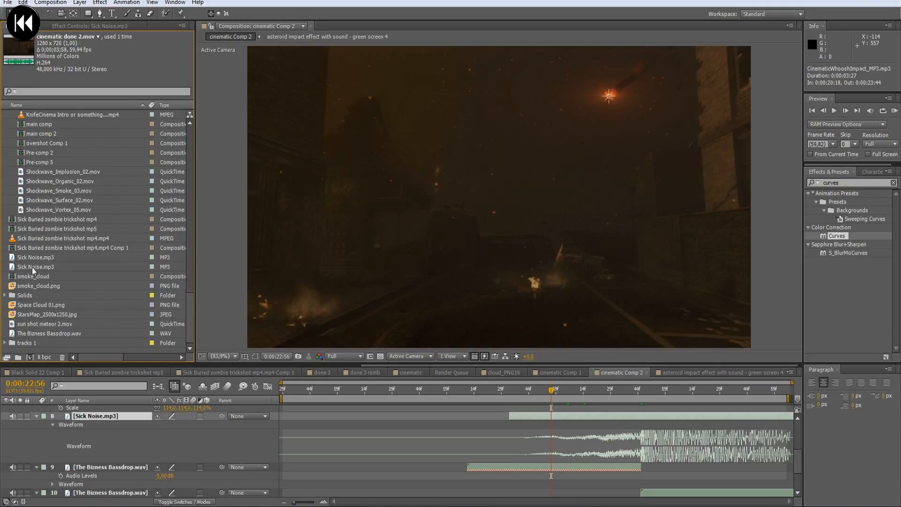
scroll(41, 246, "up", 7)
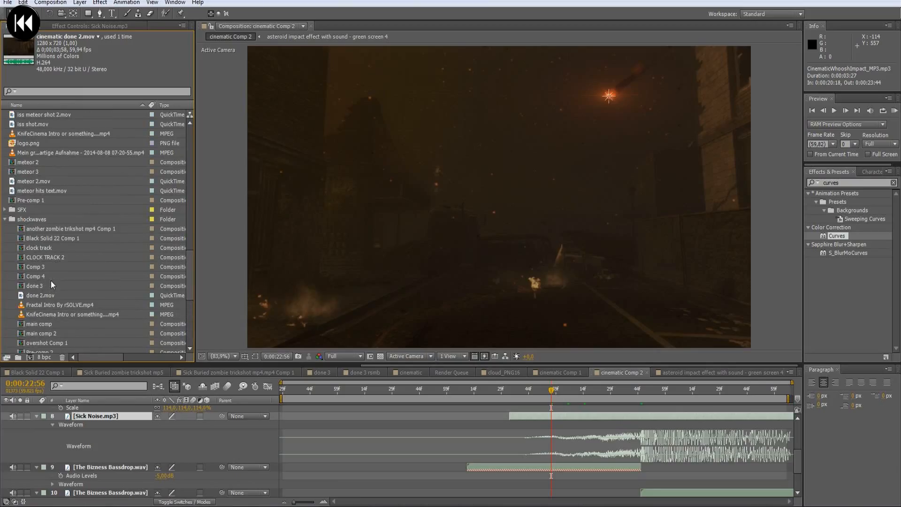
scroll(51, 281, "up", 6)
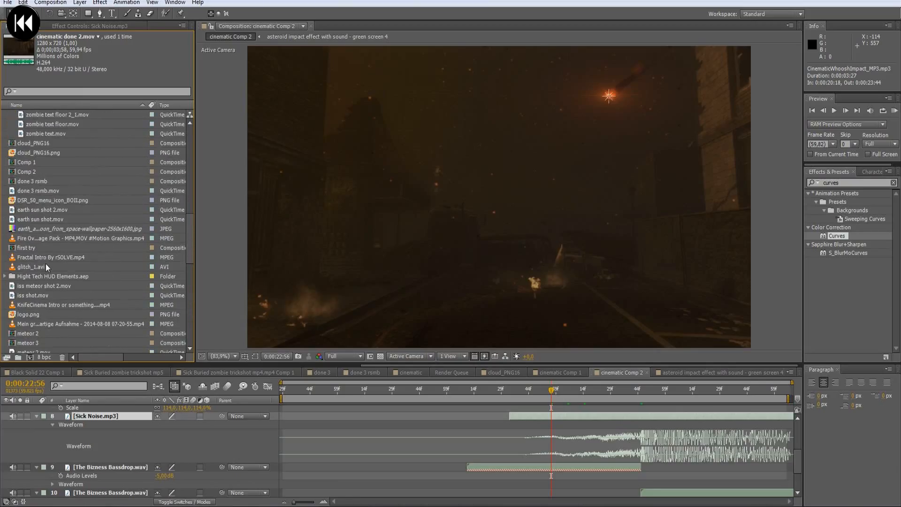
scroll(44, 264, "up", 7)
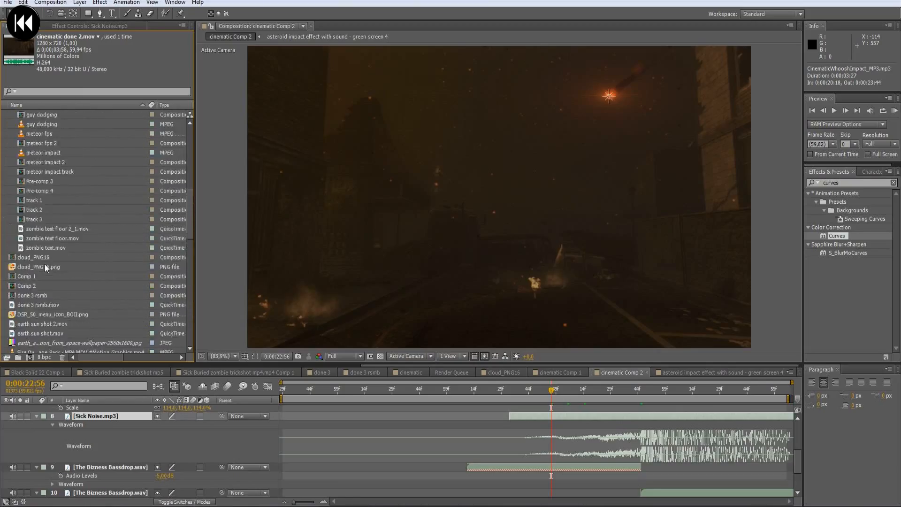
scroll(45, 267, "up", 4)
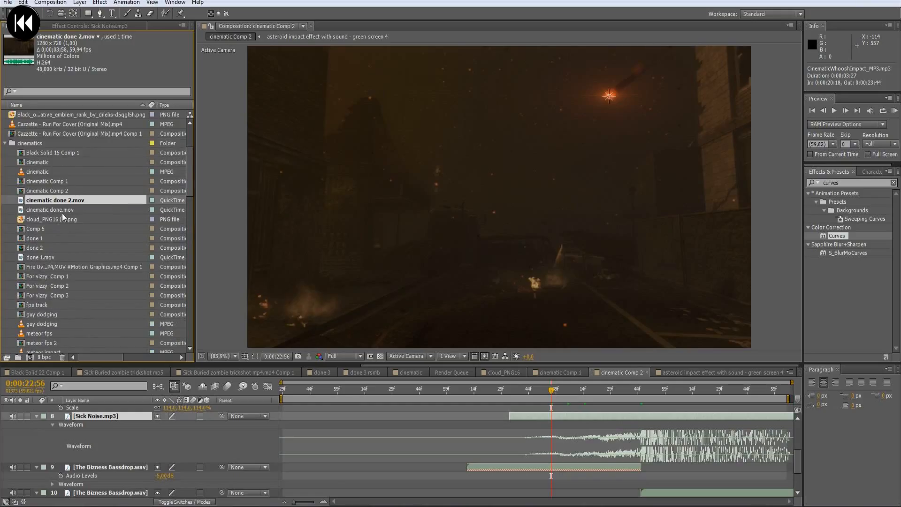
scroll(50, 253, "up", 3)
- Search the project for "cinemat" and add CinematicWhooshImpact_MP3.mp3 below the Sick Noise layer, starting well before the impact
left_click(49, 93)
type("cinemat")
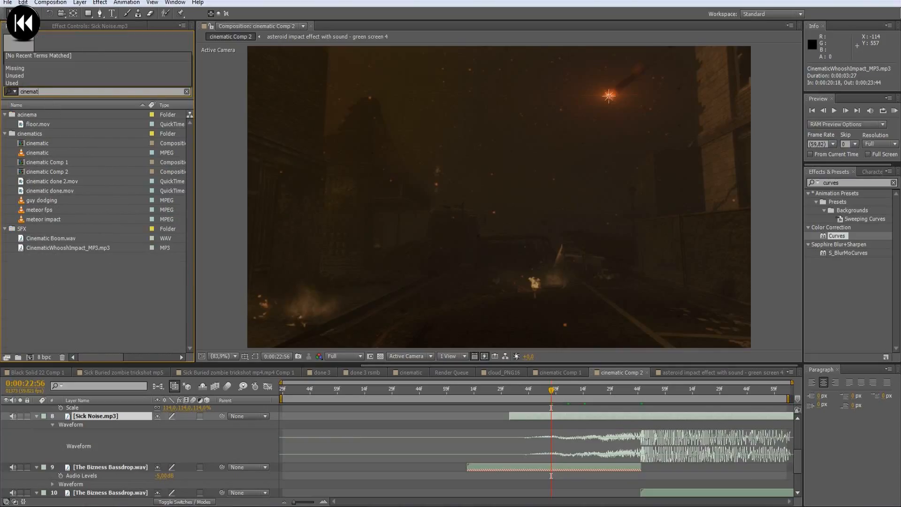
left_click(49, 247)
left_click_drag(59, 249, 326, 446)
- Show the waveform of the CinematicWhooshImpact layer and preview the sound from around its loudest peak
scroll(437, 432, "down", 1)
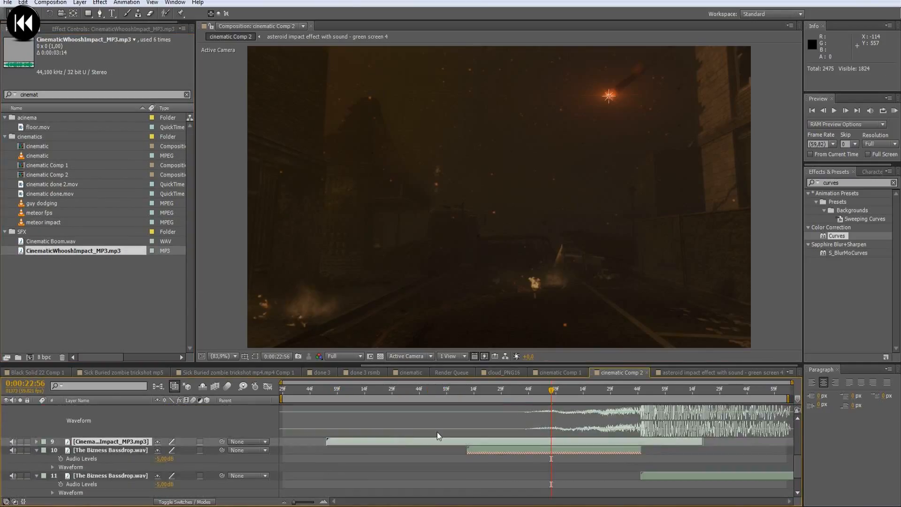
key("l")
key("l")
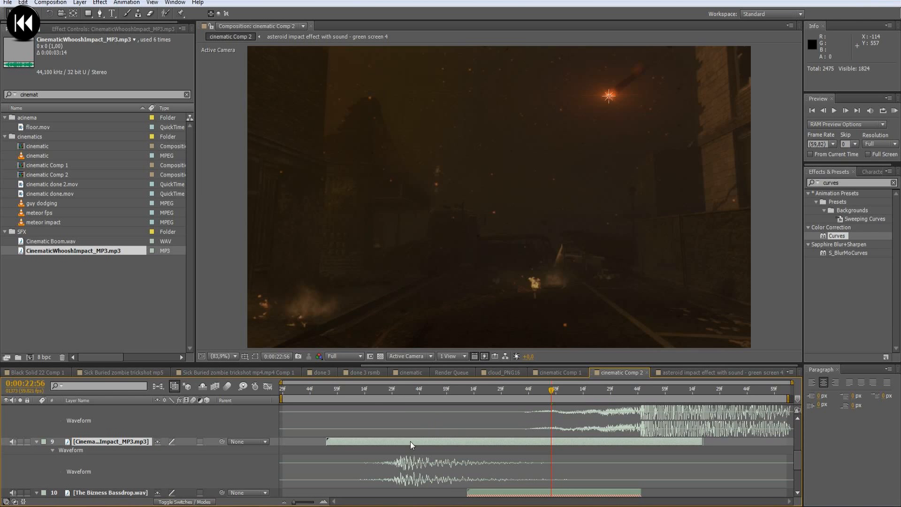
left_click(398, 394)
key("space")
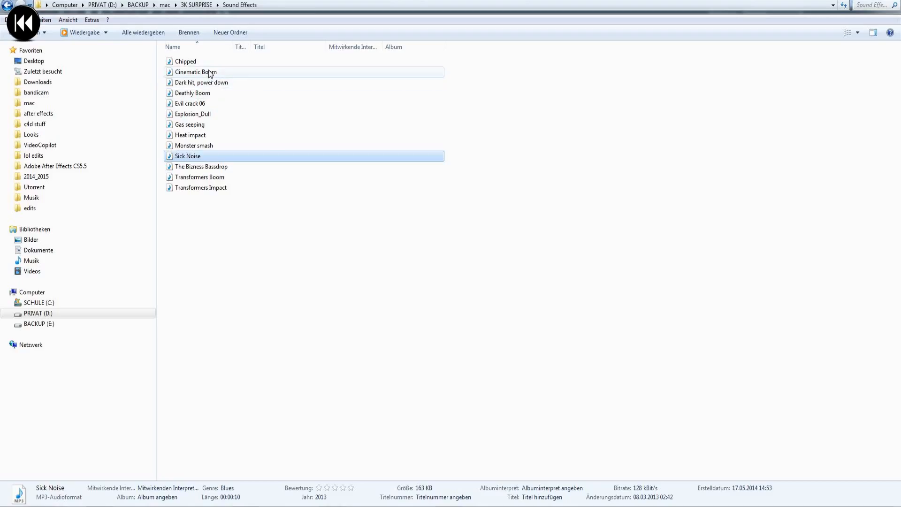
- Listen to the Cinematic Boom sound file, then preview the source footage of CinematicWhooshImpact_MP3.mp3
double_click(216, 73)
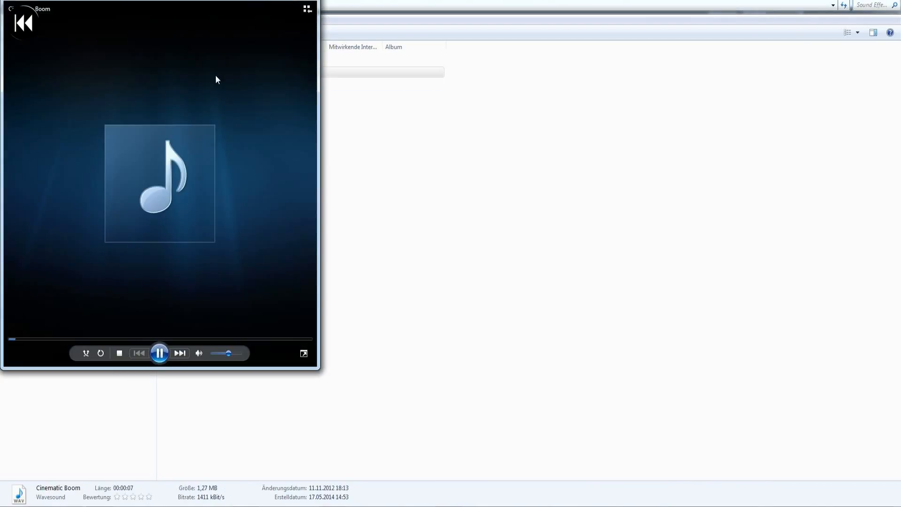
left_click(303, 1)
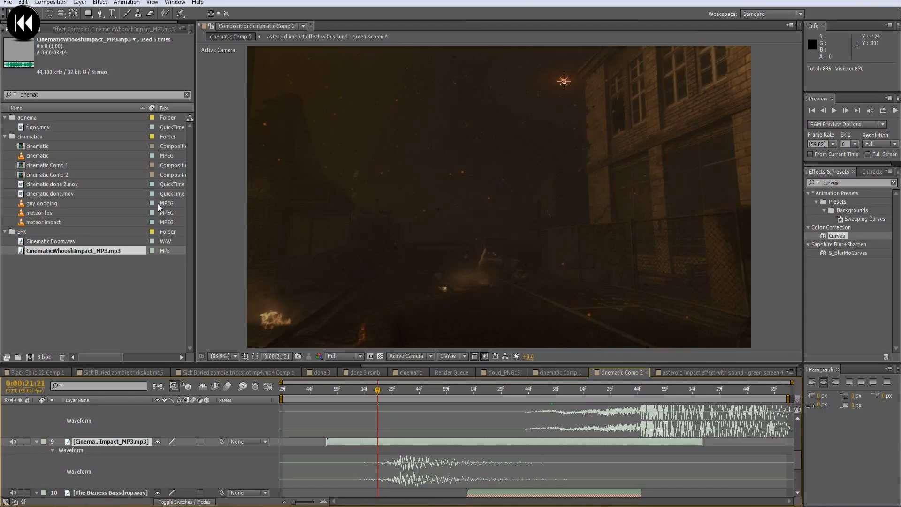
double_click(97, 252)
left_click(249, 334)
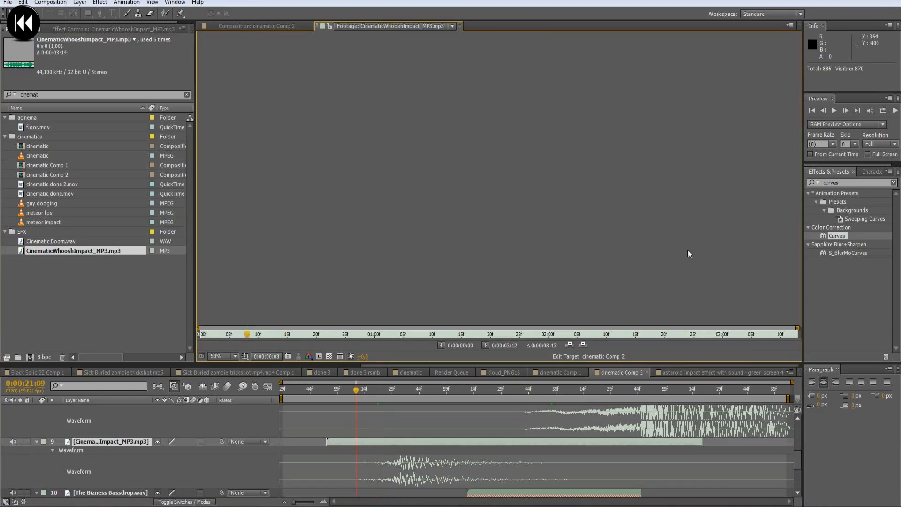
left_click(894, 111)
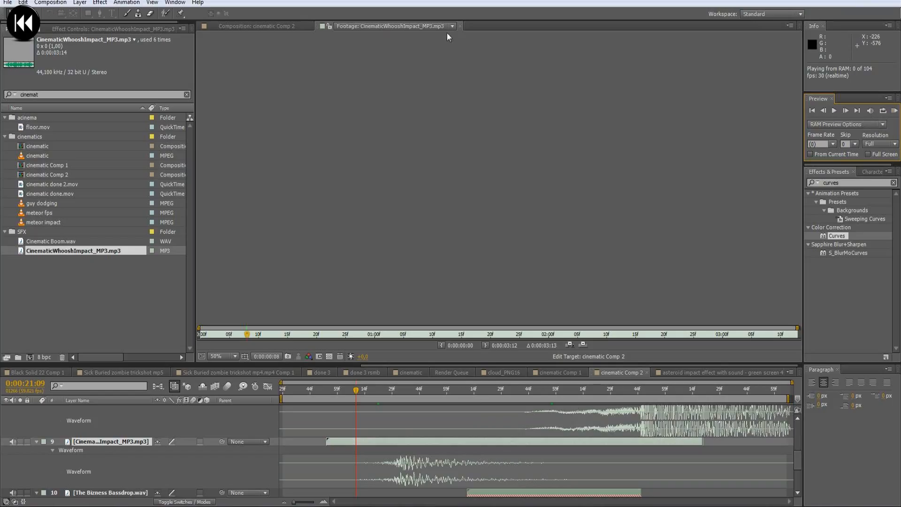
left_click(459, 26)
- Shift the CinematicWhooshImpact layer earlier so its waveform peak falls on the bright flash at 0:00:20:45
left_click_drag(382, 443, 331, 439)
scroll(331, 440, "up", 10)
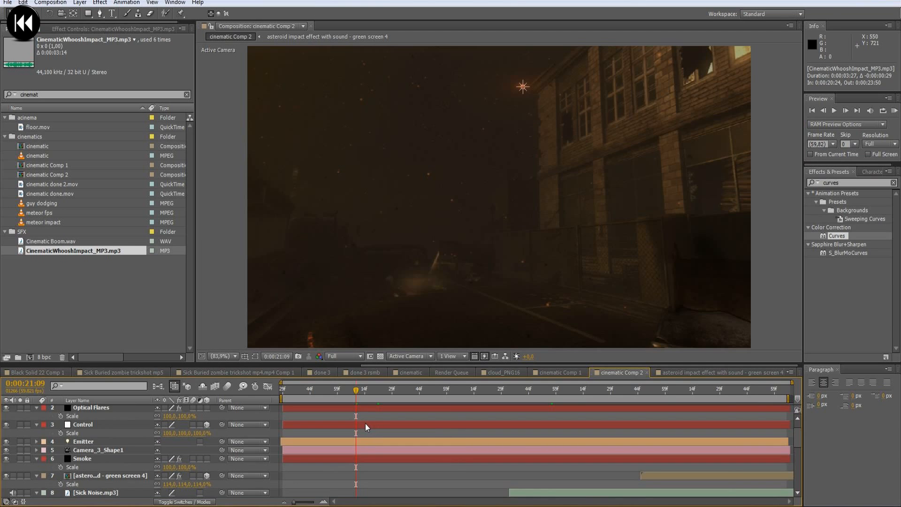
left_click_drag(359, 390, 312, 398)
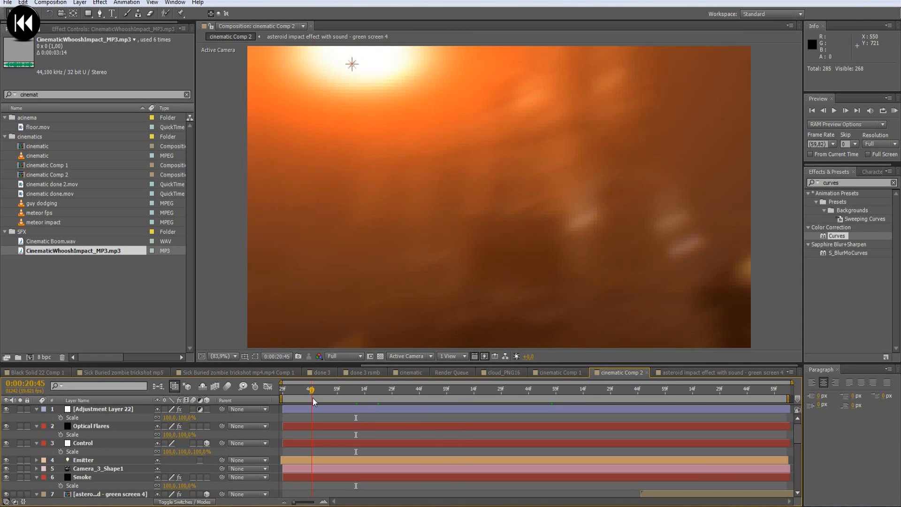
scroll(351, 444, "down", 6)
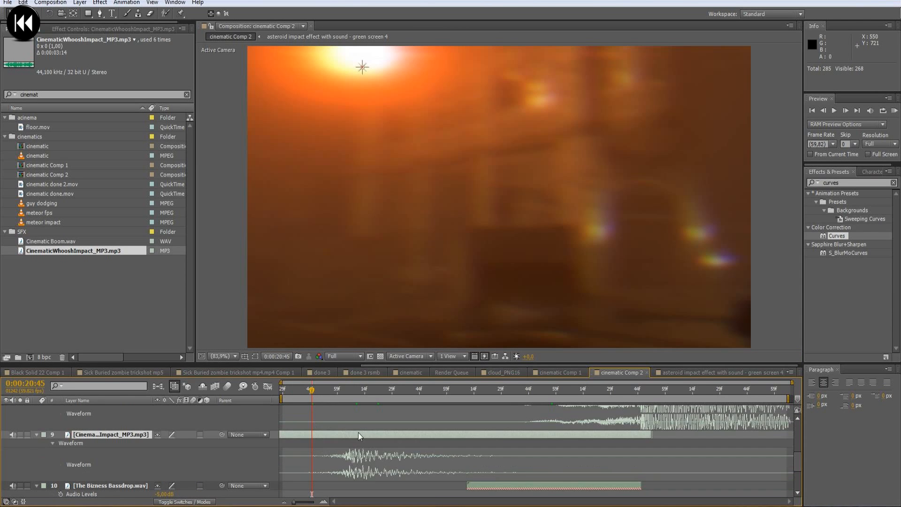
left_click_drag(354, 438, 322, 440)
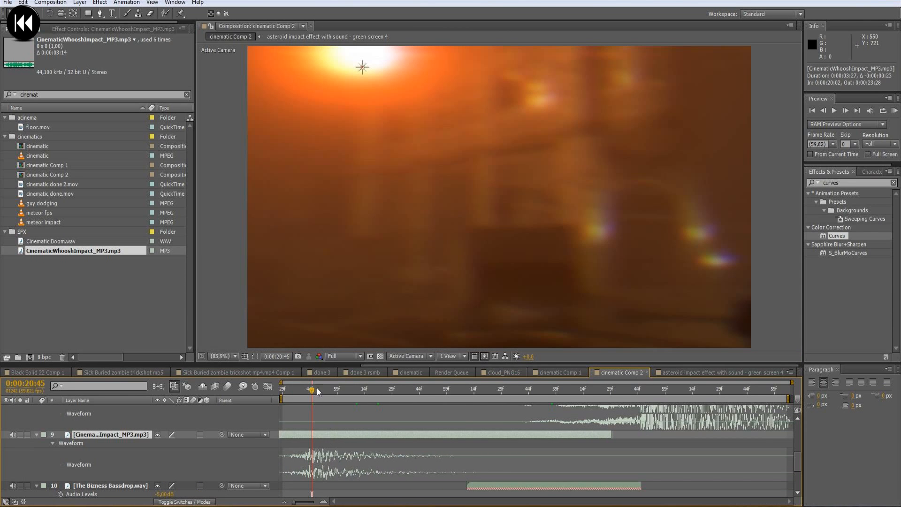
left_click_drag(313, 391, 336, 394)
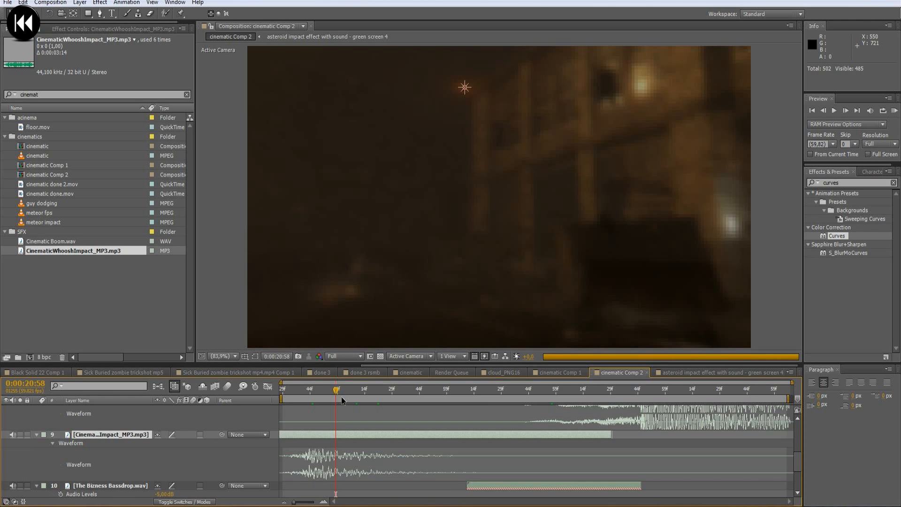
- Duplicate the CinematicWhooshImpact layer, time-reverse the copy and show its waveform
key("ctrl+d")
right_click(420, 436)
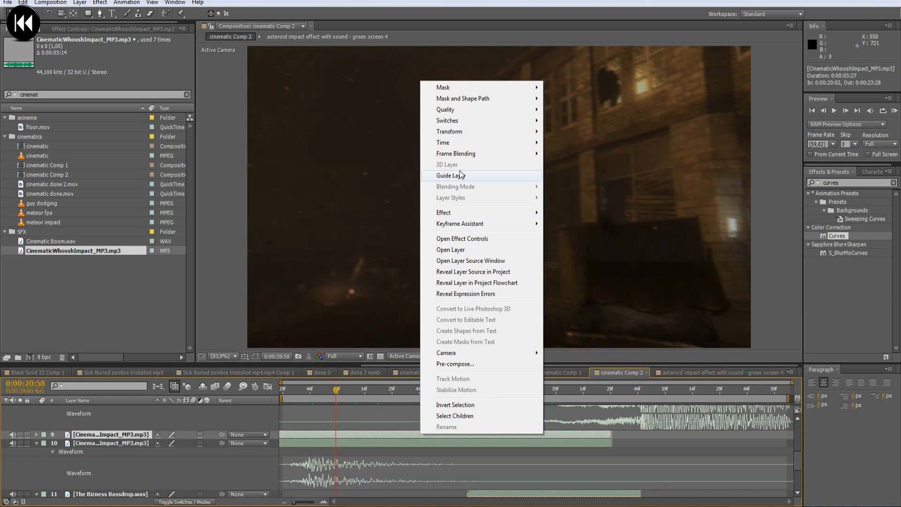
mouse_move(462, 146)
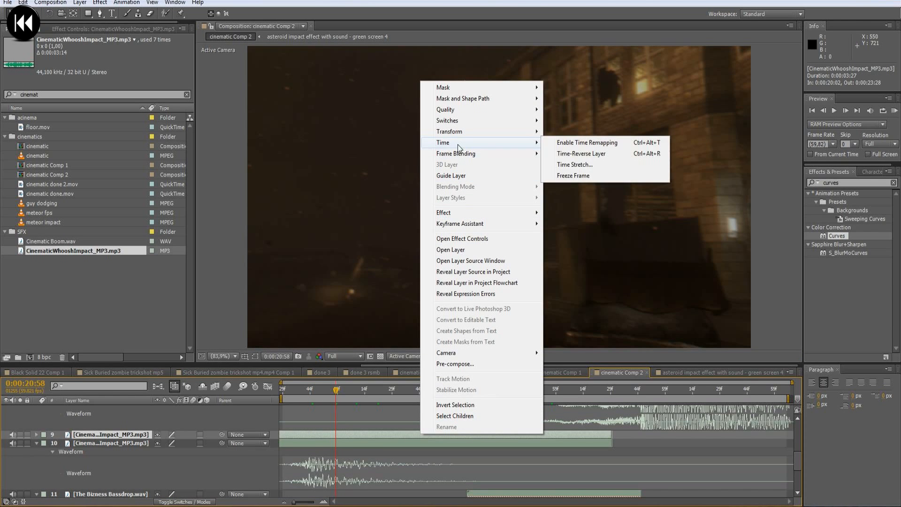
left_click(583, 154)
key("l")
key("l")
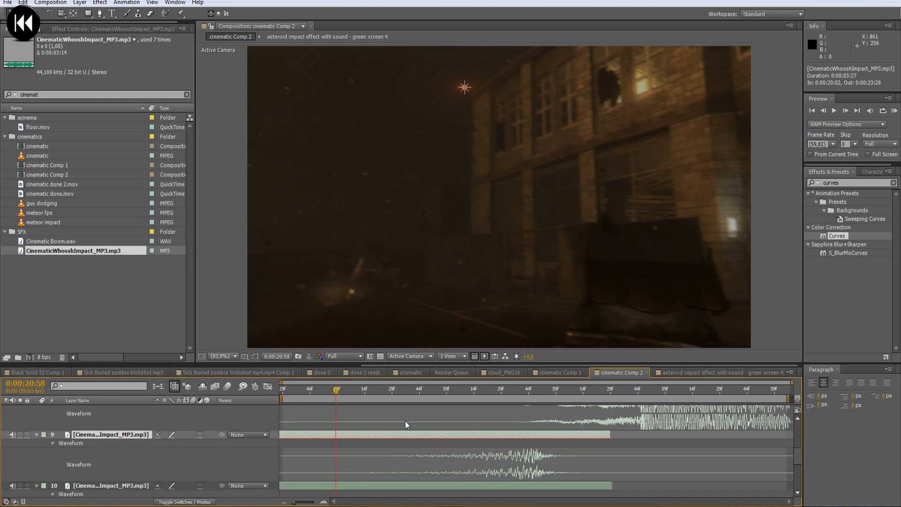
- Slide the reversed whoosh layer later so its peak lines up with the loud onset of Sick Noise at the impact
scroll(420, 429, "down", 1)
left_click_drag(418, 415, 487, 412)
scroll(620, 450, "up", 2)
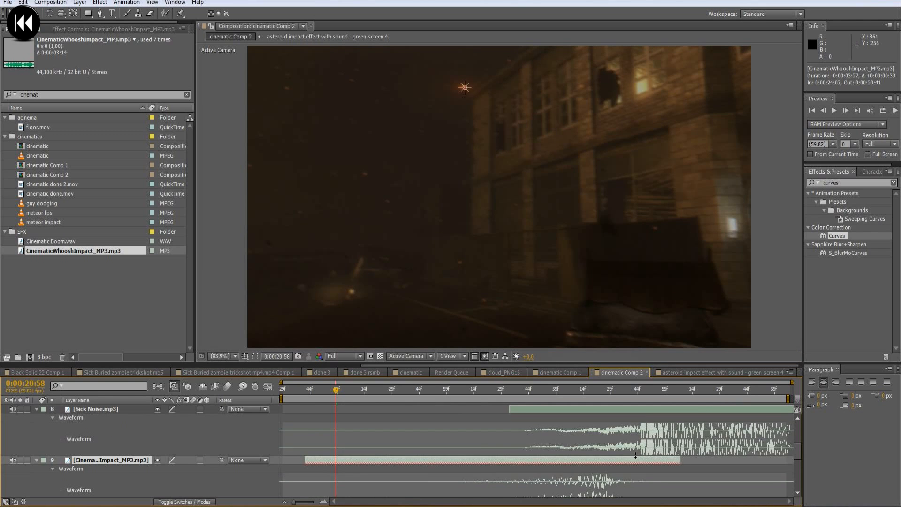
scroll(626, 450, "down", 1)
left_click_drag(626, 438, 660, 434)
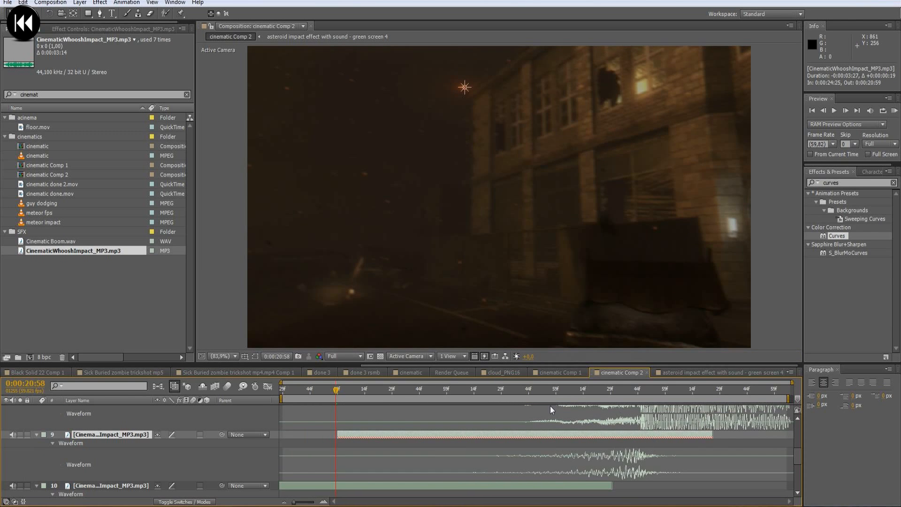
- Preview cinematic Comp 2 with the original and reversed whoosh sounds in place
key("space")
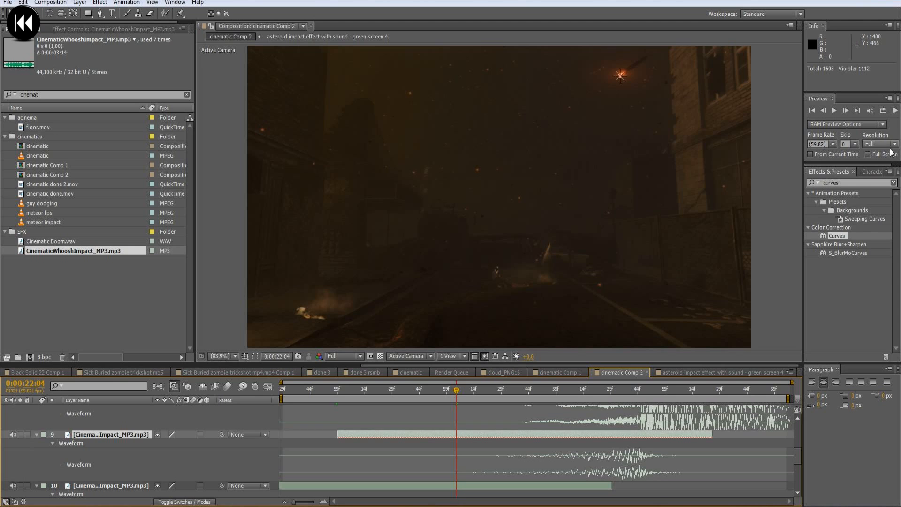
left_click(894, 111)
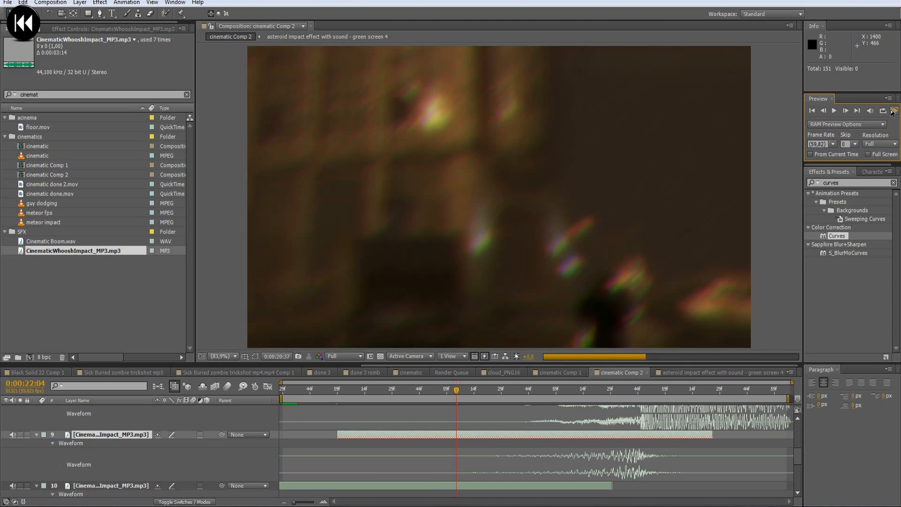
key("Escape")
- Split Adjustment Layer 22 at 0:00:20:45, delete its earlier part and preview the composition
left_click(297, 391)
scroll(301, 439, "up", 5)
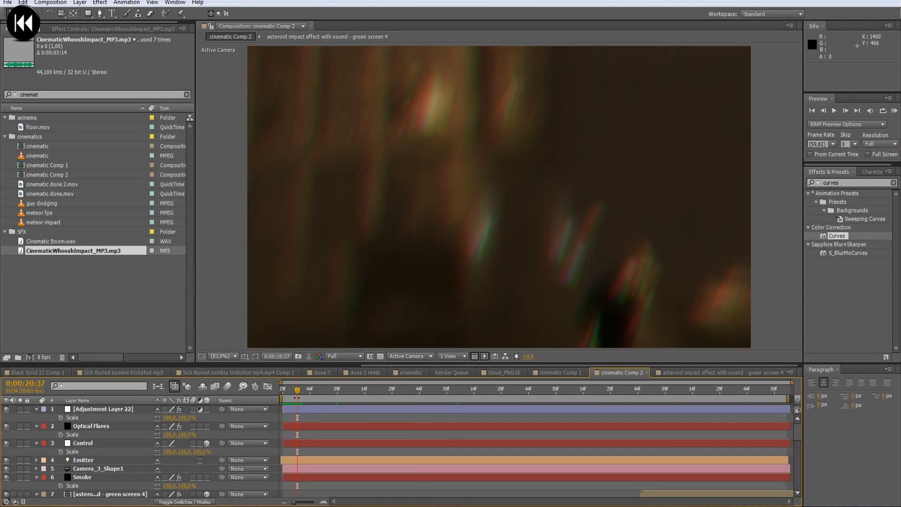
left_click(306, 409)
key("s")
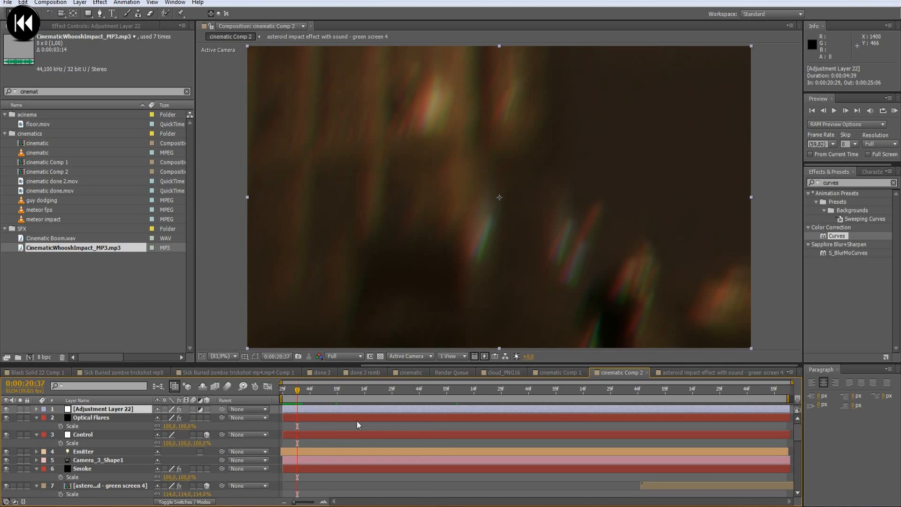
key("u")
left_click(314, 389)
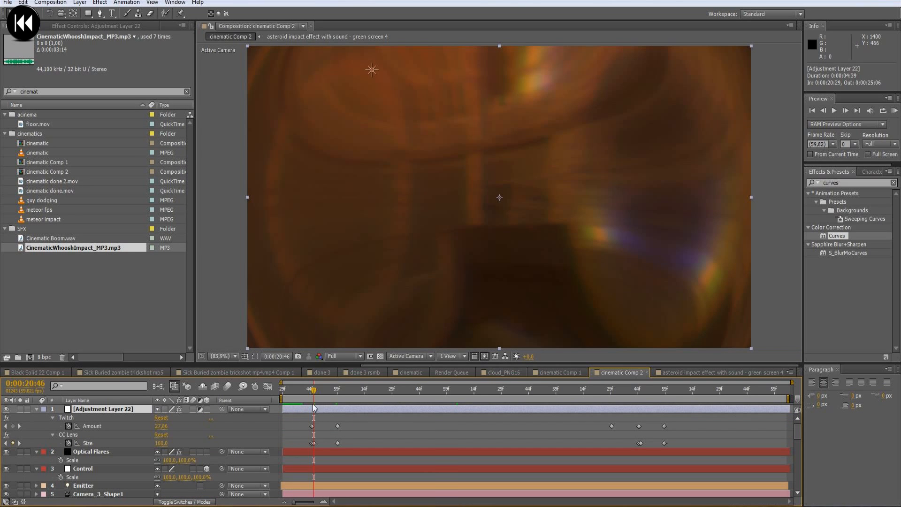
key("Page_Up")
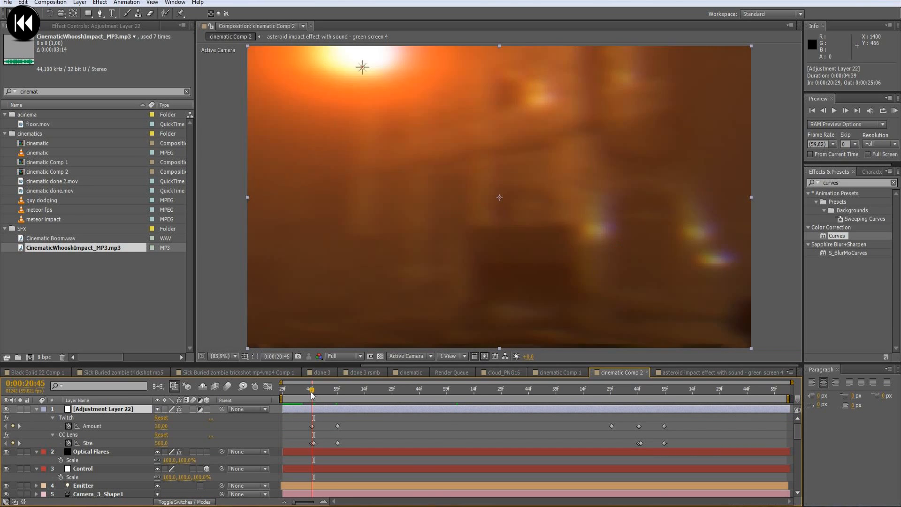
key("ctrl+shift+d")
left_click(310, 422)
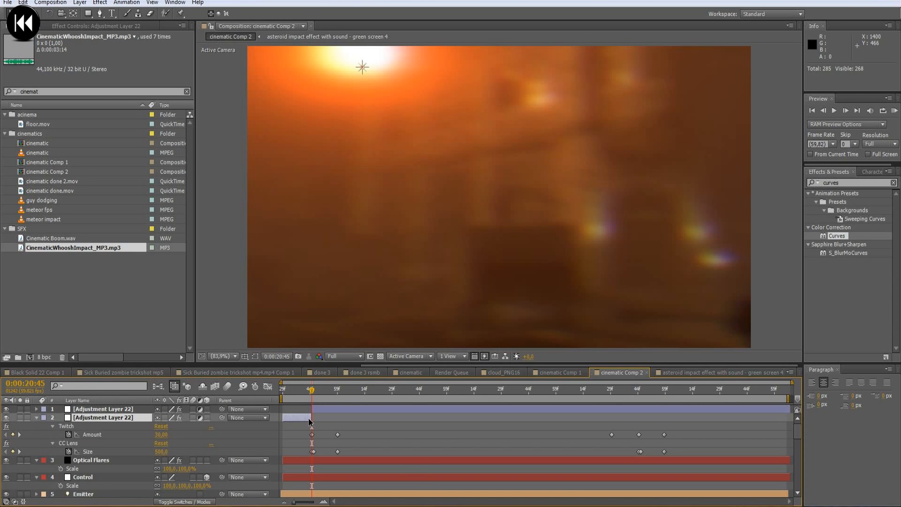
key("Delete")
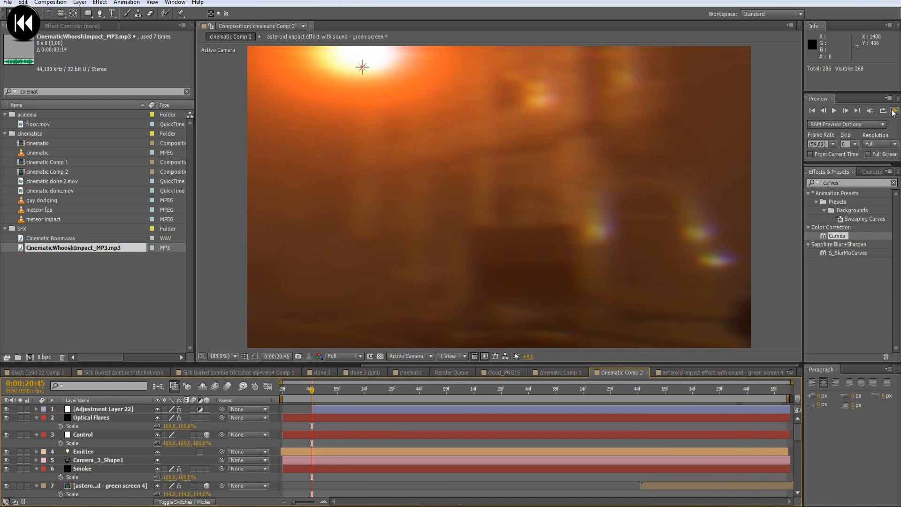
left_click(894, 110)
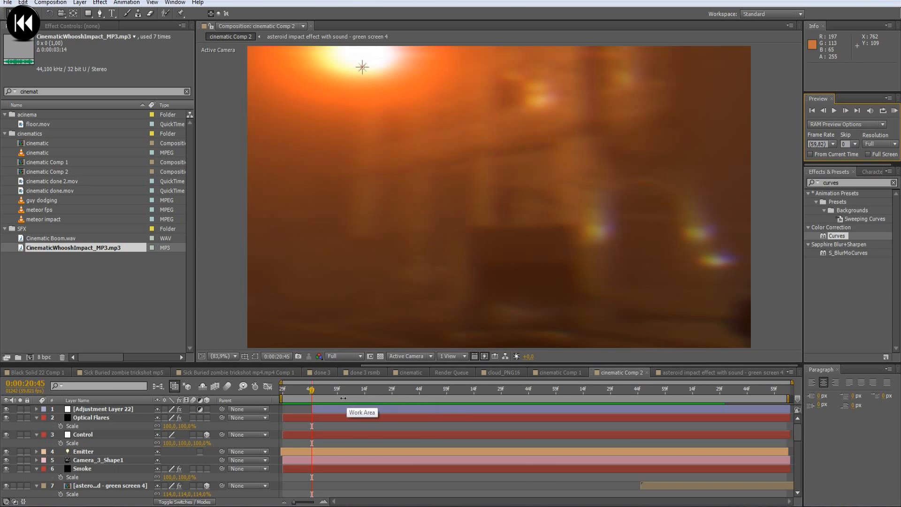
- Move the keyframes ending the first Twitch Amount and CC Lens Size burst on Adjustment Layer 22 later, to about 0:00:21:14
left_click(329, 410)
key("u")
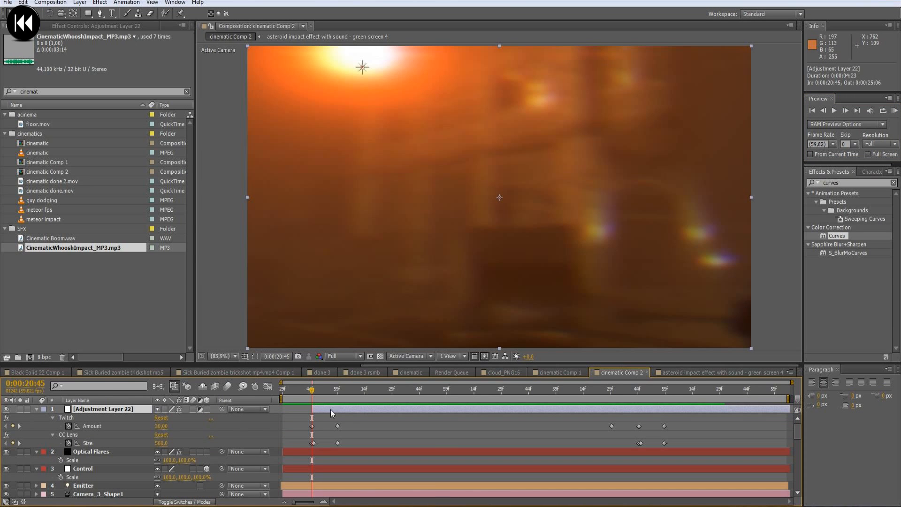
left_click_drag(340, 433, 365, 442)
- Move the third Twitch Amount keyframe earlier to 0:00:22:59 and add a keyframe with amount 20 at 0:00:23:38
left_click_drag(313, 394, 474, 396)
left_click(610, 426)
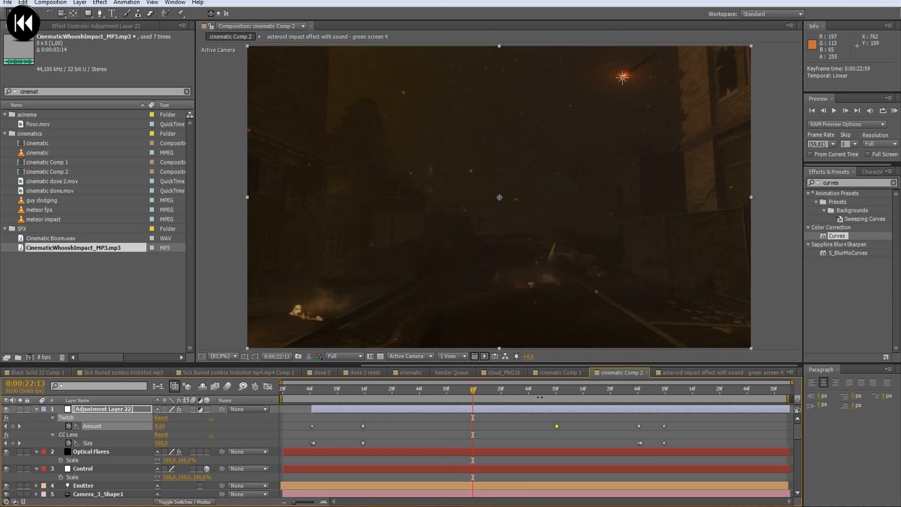
left_click_drag(532, 390, 630, 411)
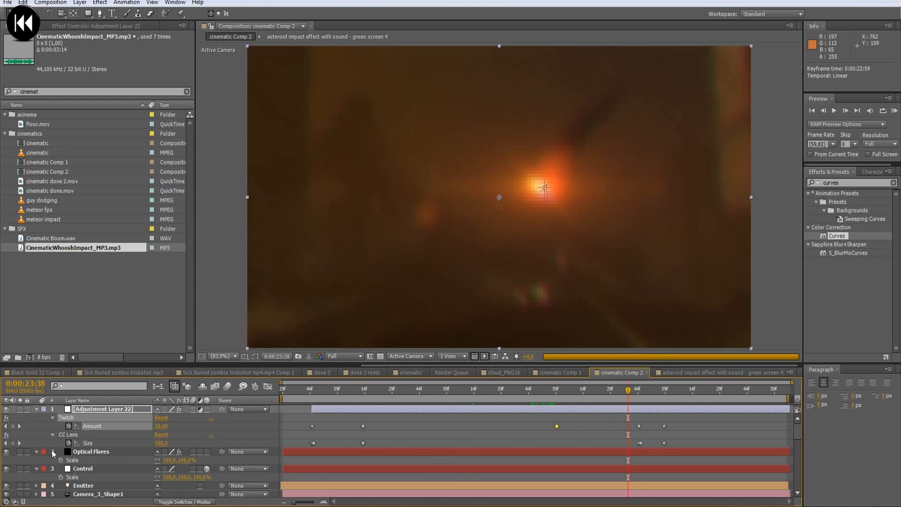
type("20")
key("Return")
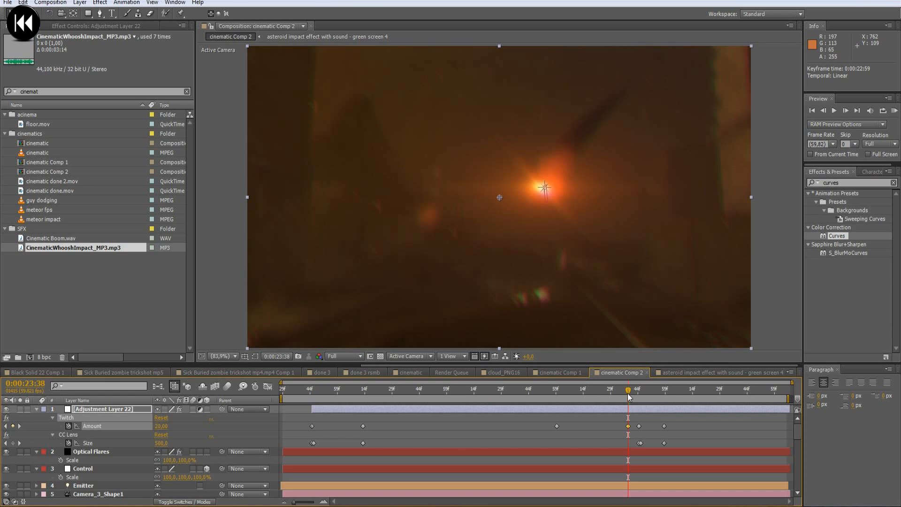
left_click_drag(629, 398, 708, 414)
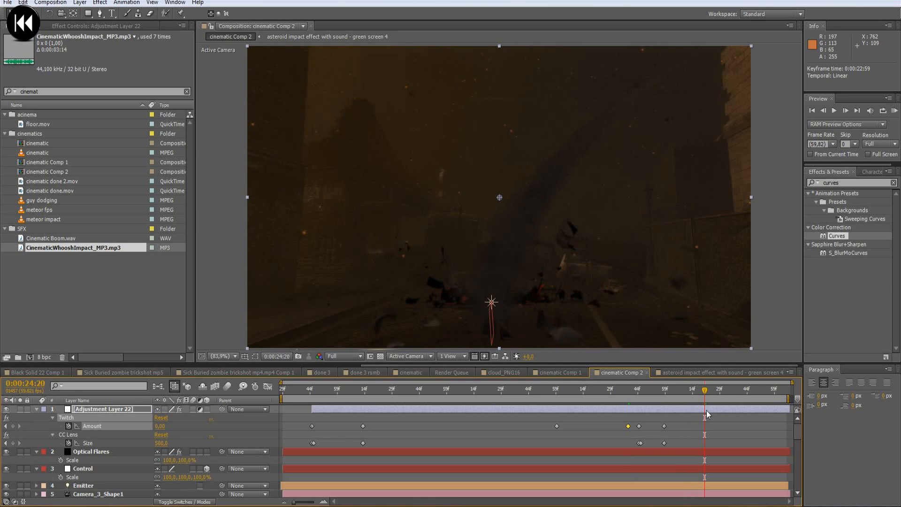
- Lower the asteroid impact green screen layer by about 58 pixels on its Y axis and check its position after the impact
left_click(107, 485)
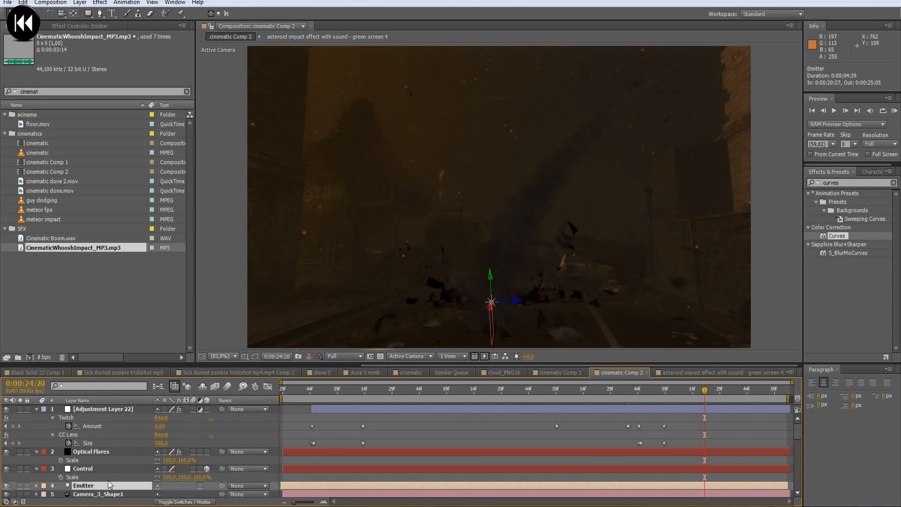
scroll(108, 485, "down", 3)
left_click(94, 493)
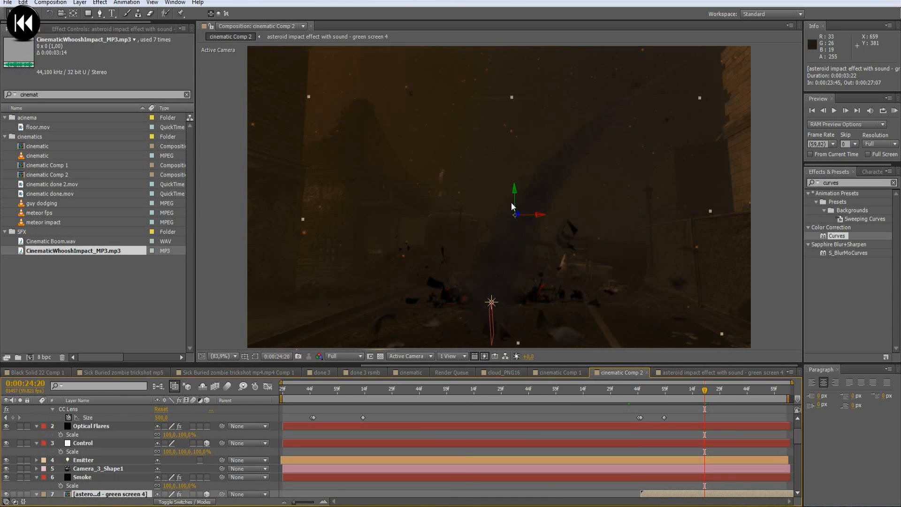
left_click_drag(515, 195, 515, 221)
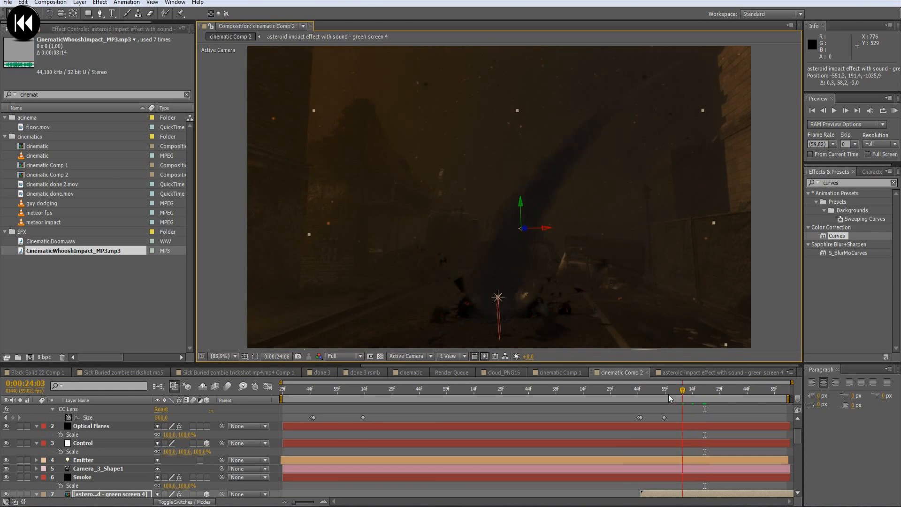
left_click_drag(703, 392, 761, 419)
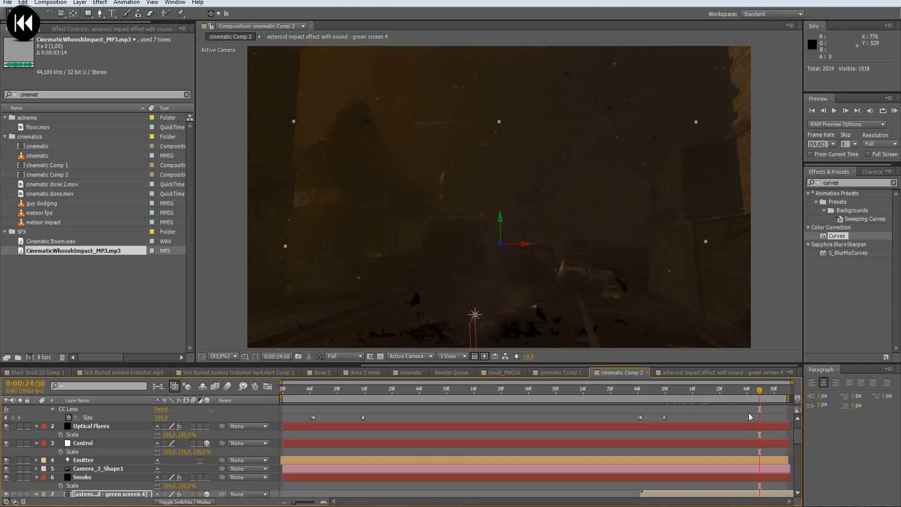
left_click(725, 392)
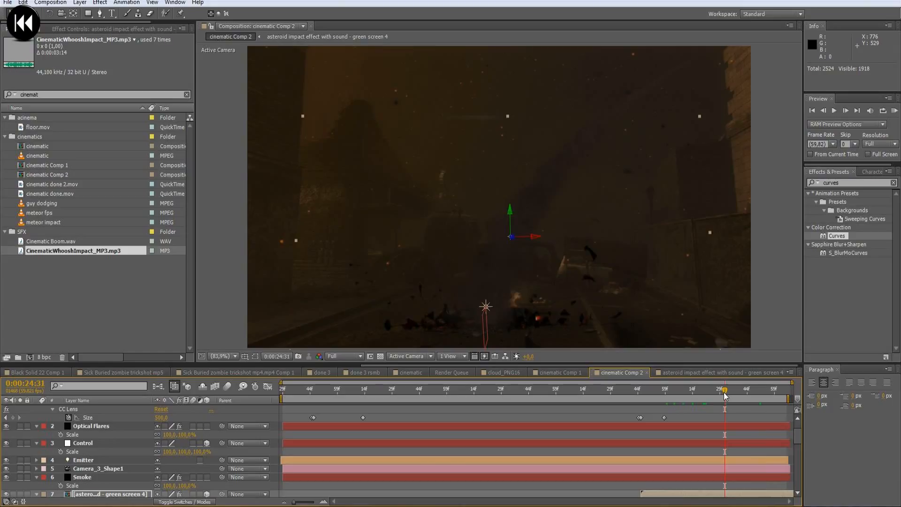